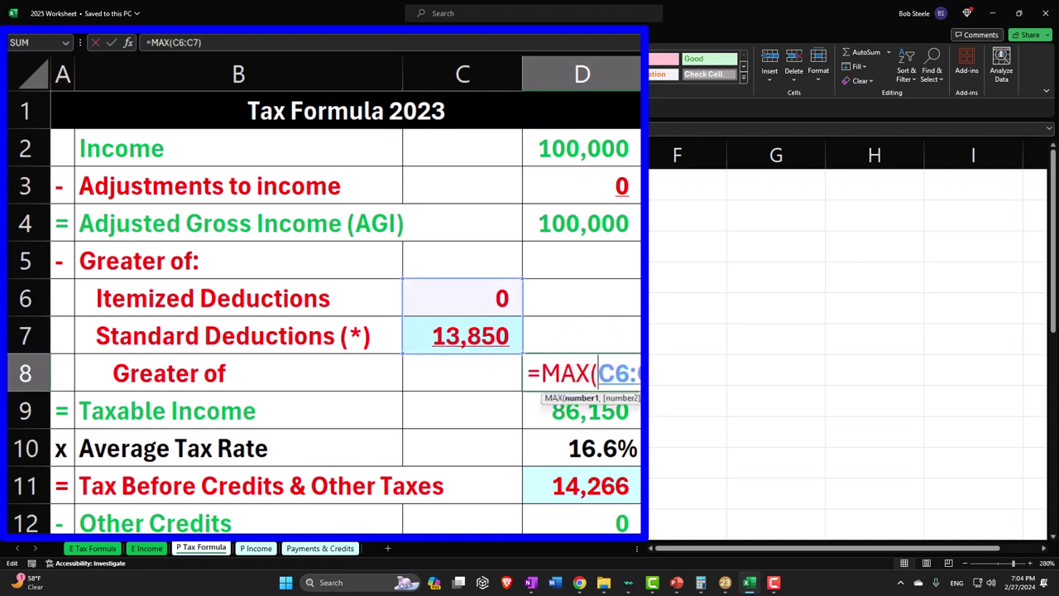
# - Review the D8 =MAX(C6:C7) deduction formula and D9 taxable income of 86,150, then minimize Excel
pyautogui.press('Return')
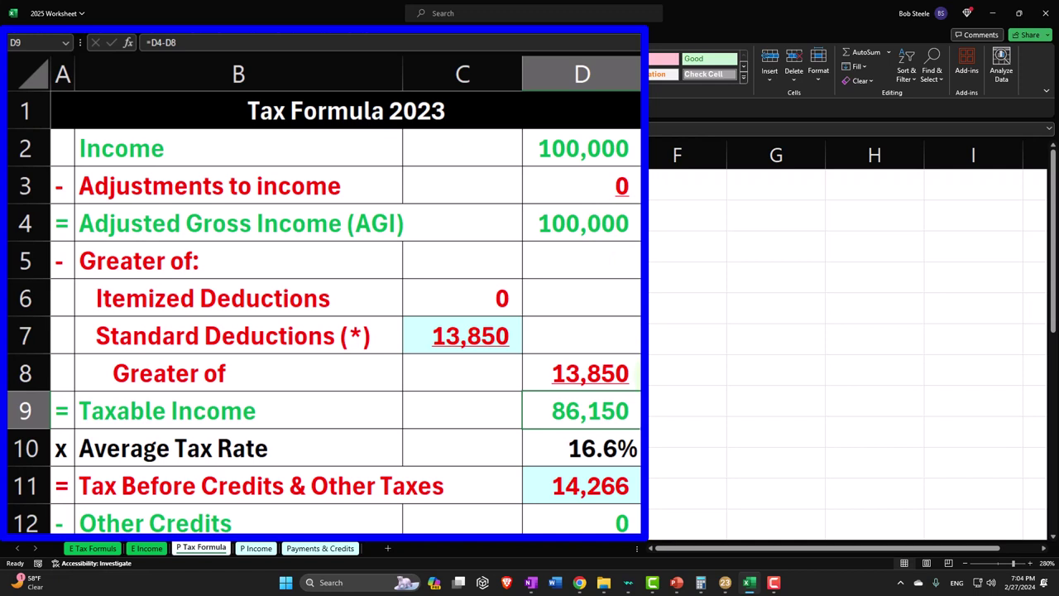
pyautogui.doubleClick(618, 406)
pyautogui.press('Return')
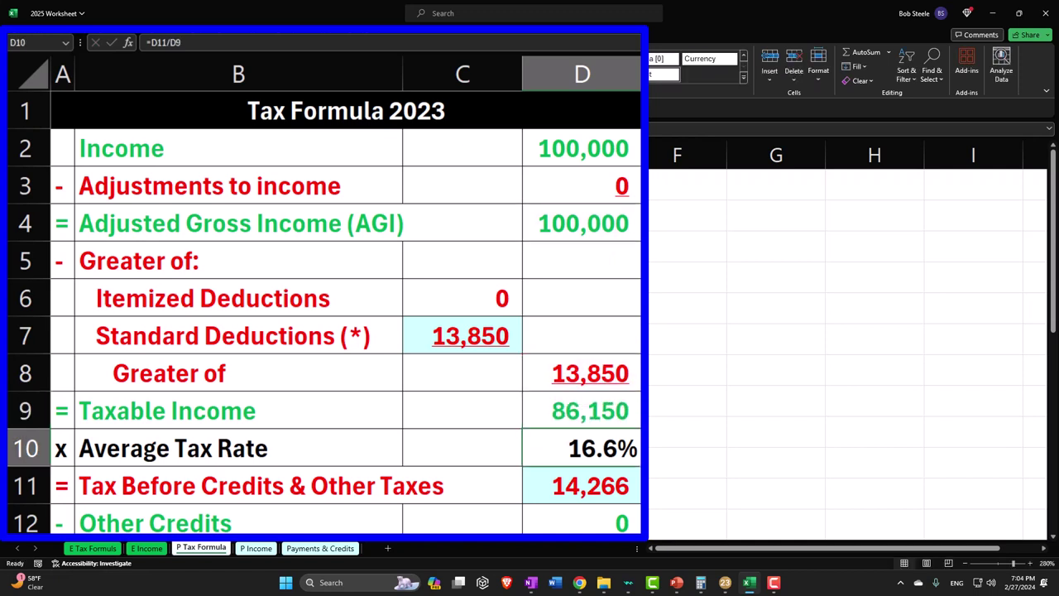
pyautogui.click(629, 402)
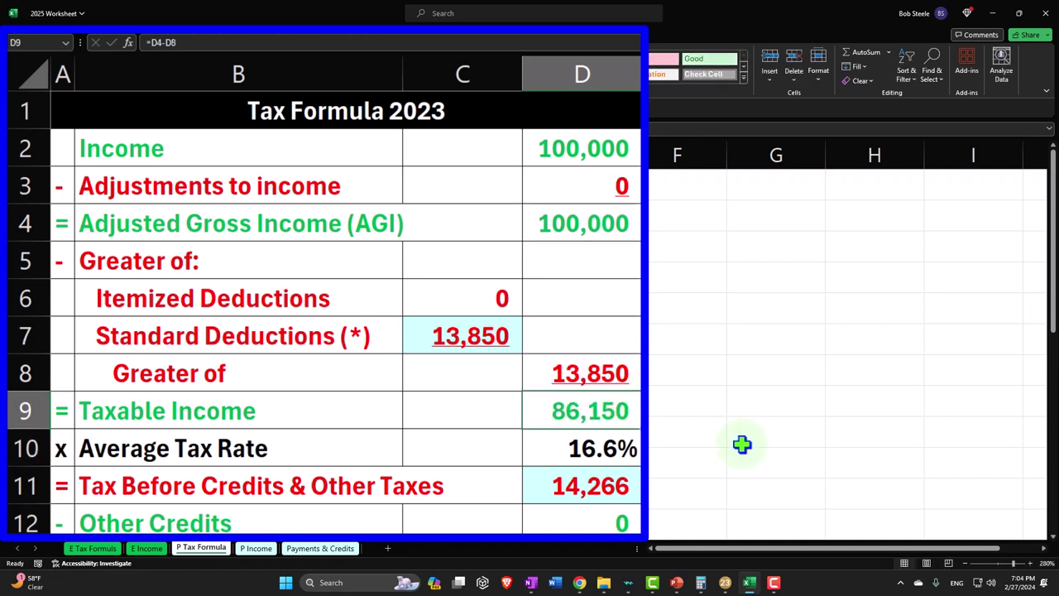
pyautogui.click(748, 583)
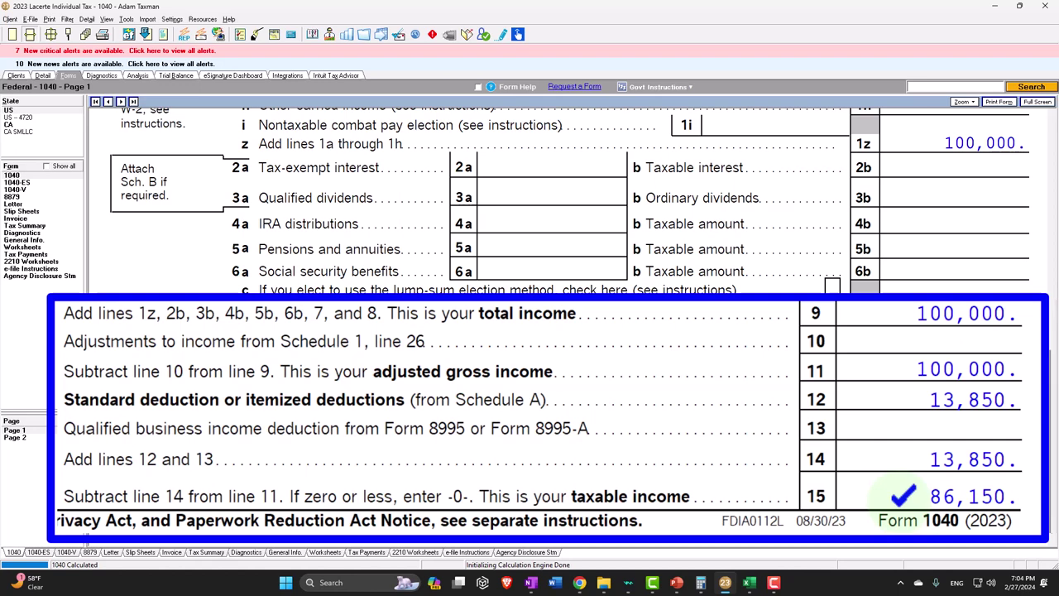
# - Check the 14,266 tax on Lacerte's 1040 page 2 line 16, then return to Excel
pyautogui.click(33, 438)
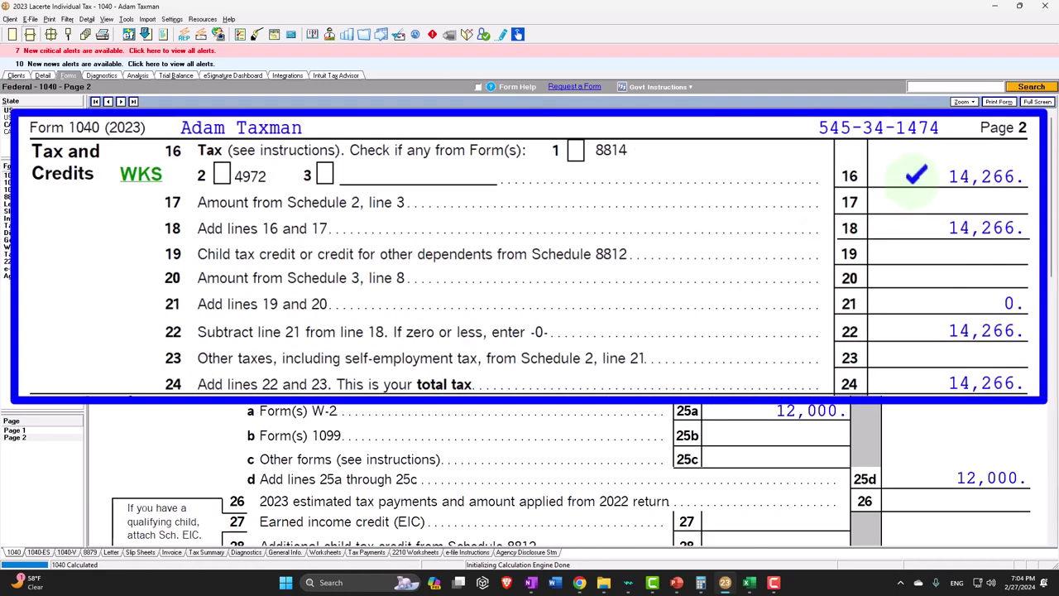
pyautogui.click(749, 582)
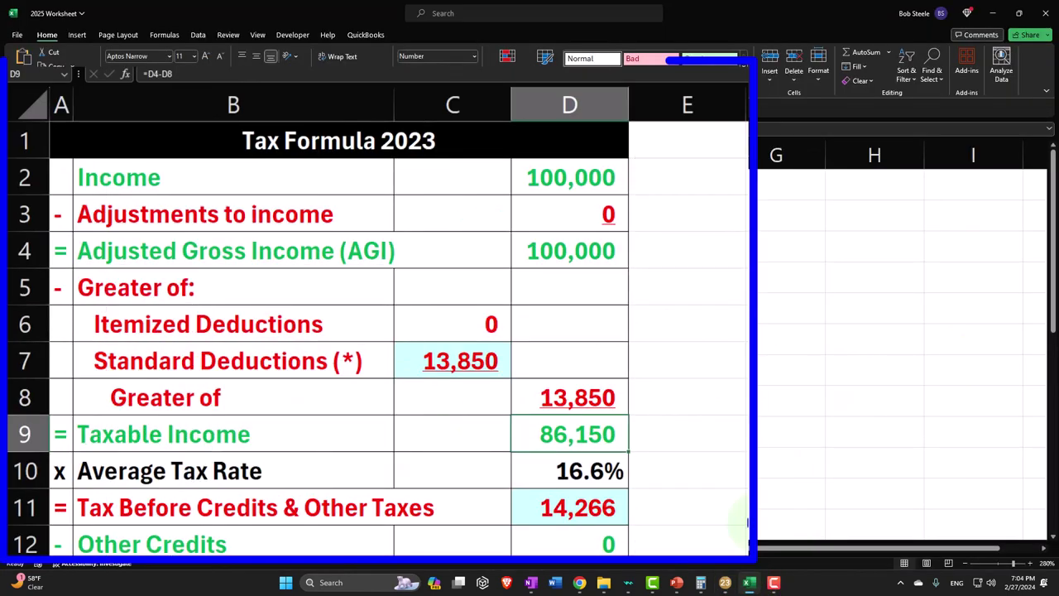
pyautogui.click(614, 505)
pyautogui.scroll(-3, 614, 505)
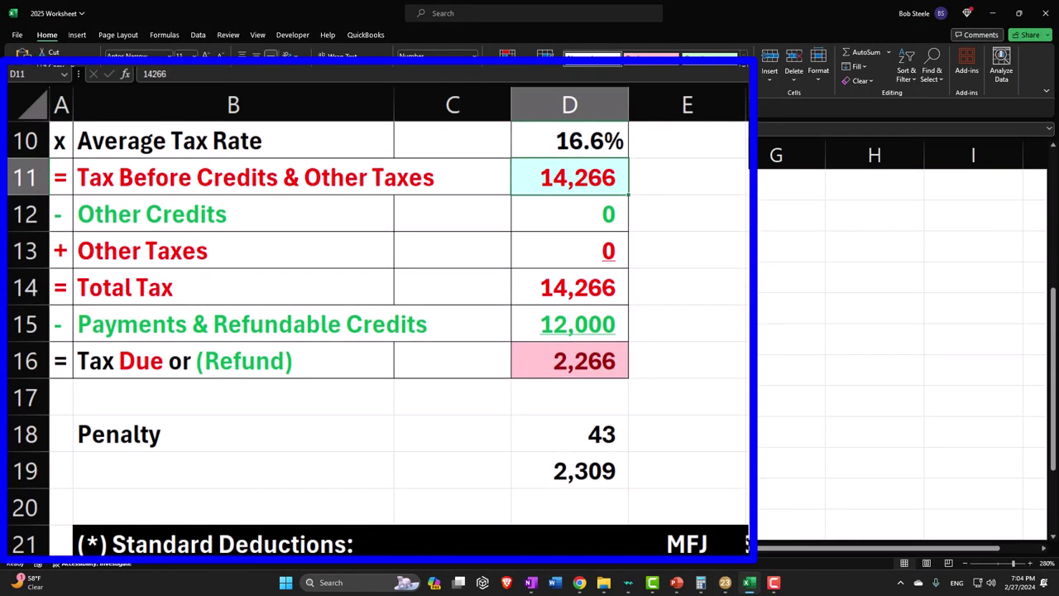
pyautogui.scroll(1, 614, 504)
pyautogui.doubleClick(604, 251)
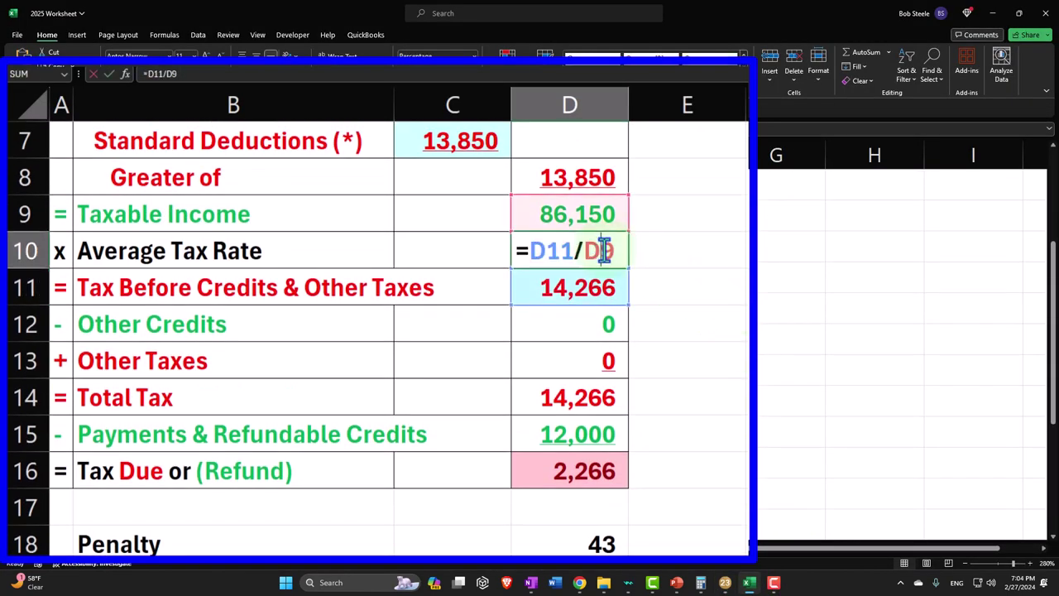
pyautogui.press('Return')
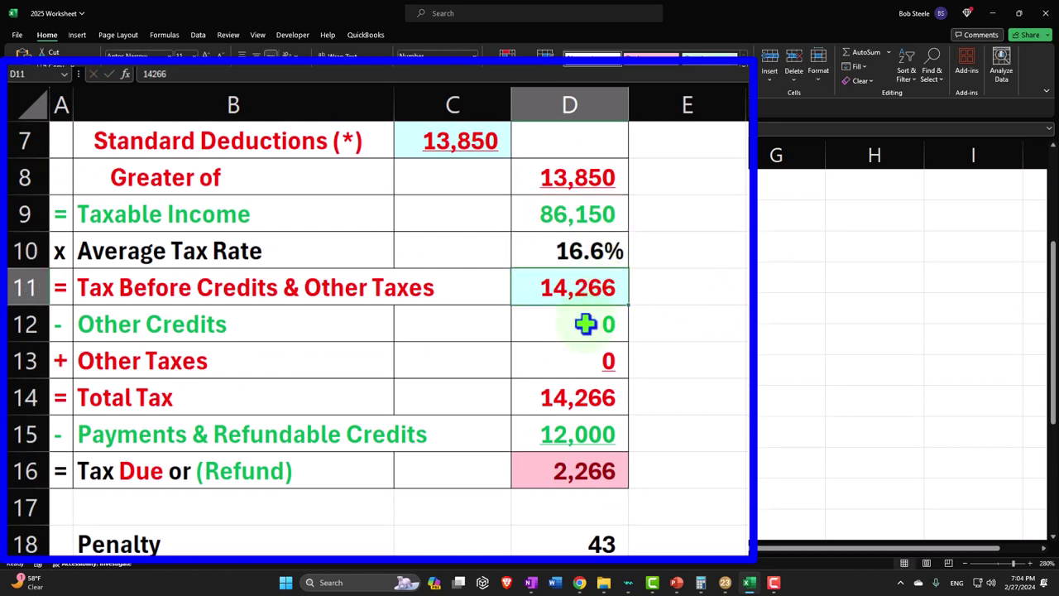
pyautogui.click(584, 323)
pyautogui.press('Down')
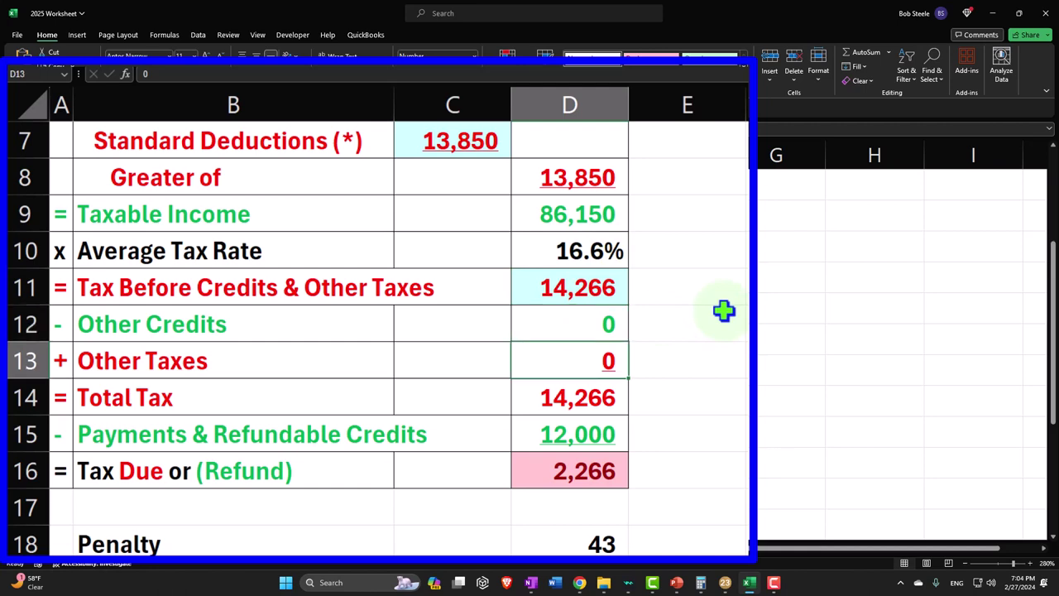
pyautogui.press('Down')
pyautogui.press('Down')
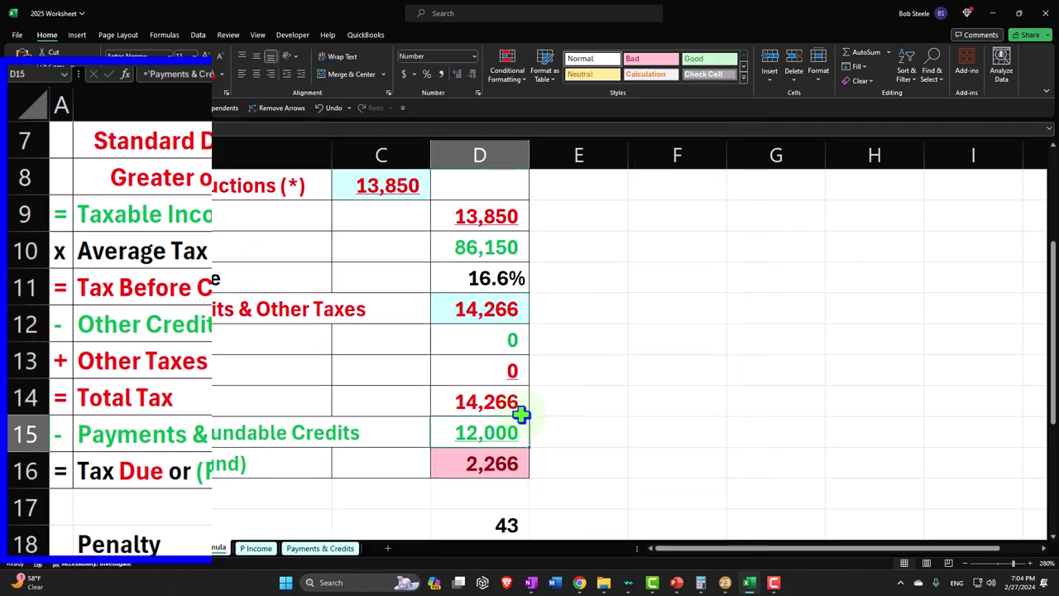
pyautogui.click(337, 547)
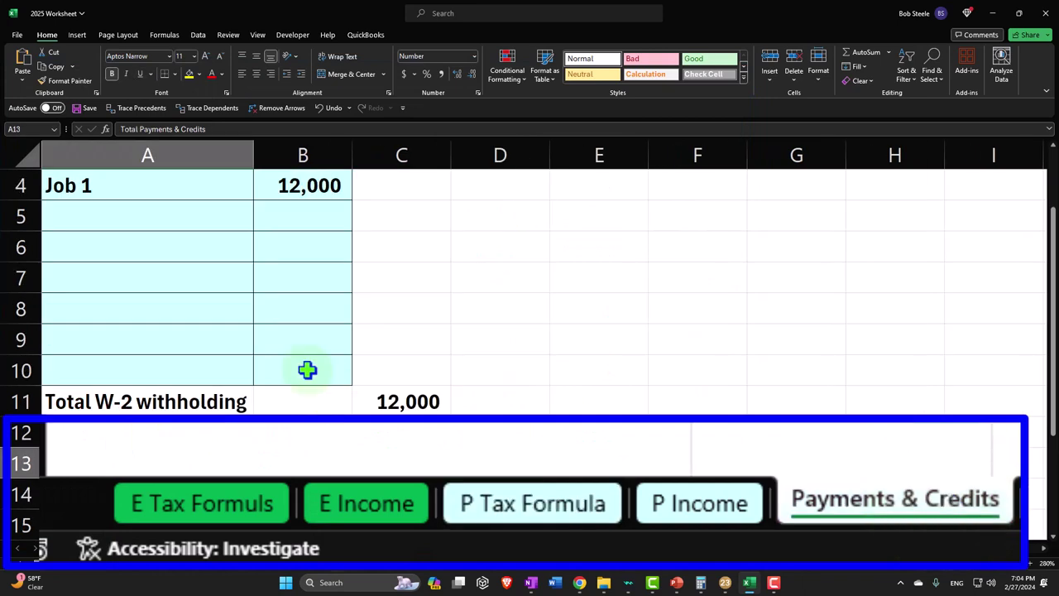
pyautogui.scroll(1, 191, 297)
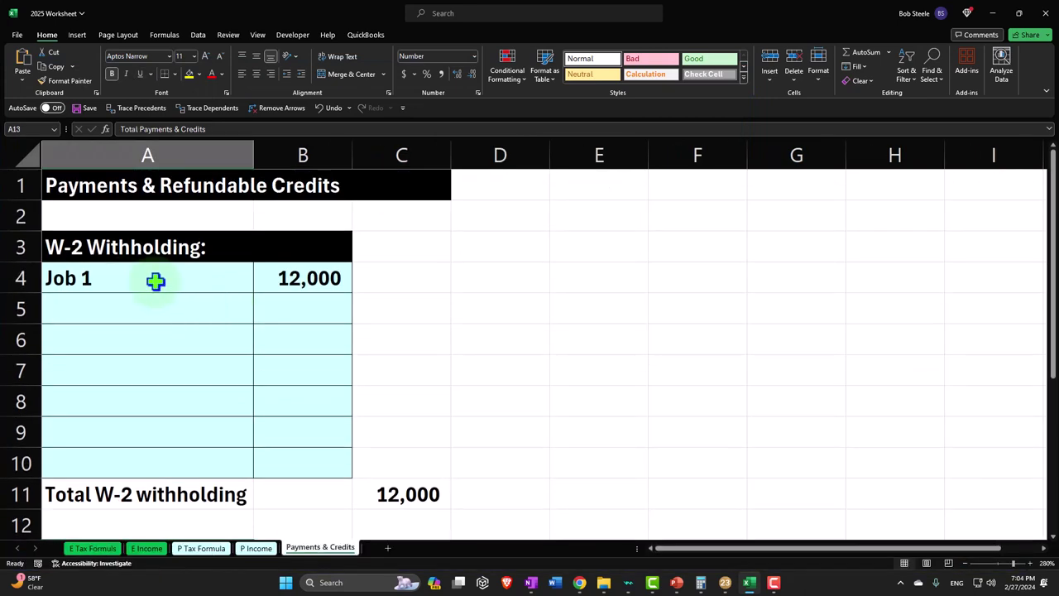
pyautogui.click(201, 548)
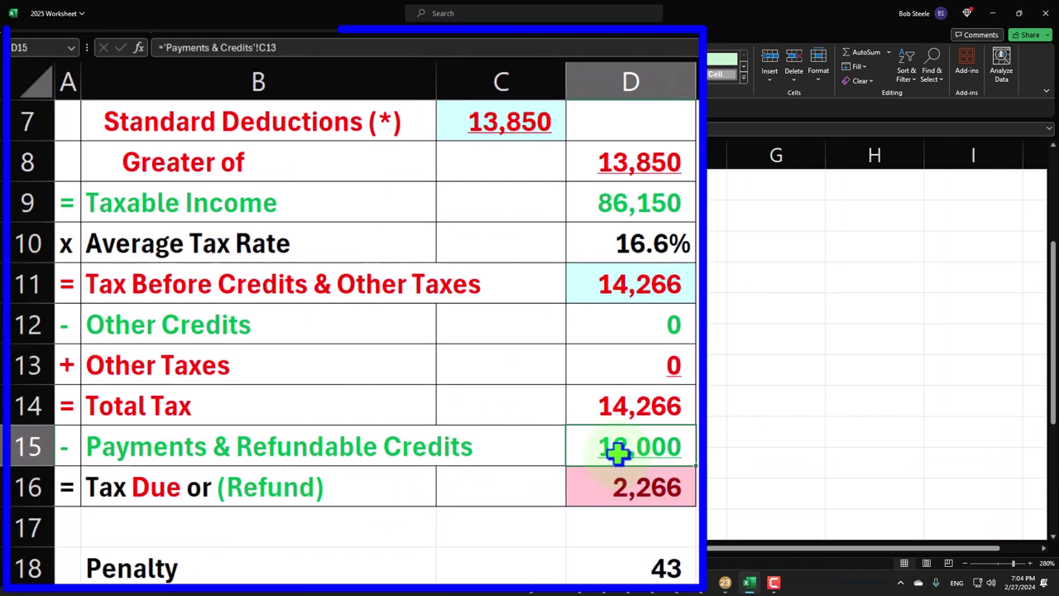
pyautogui.click(644, 488)
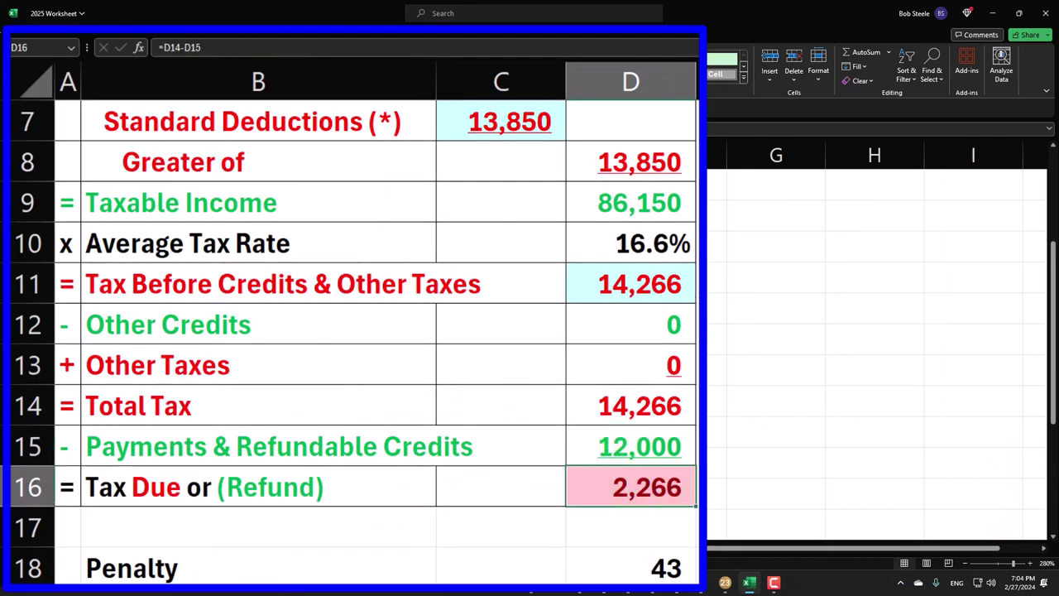
pyautogui.scroll(-1, 354, 343)
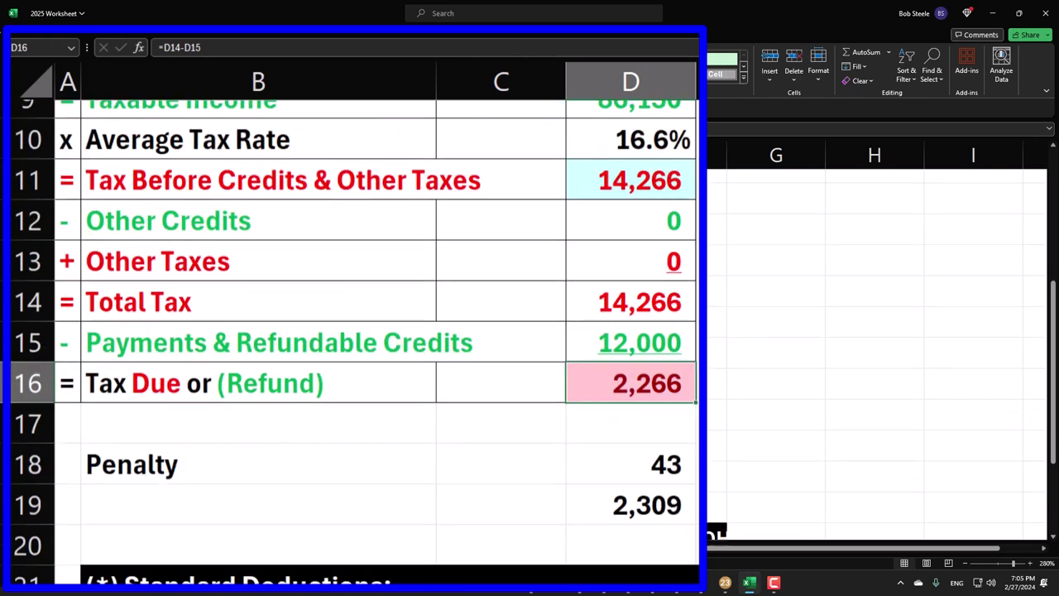
pyautogui.click(691, 490)
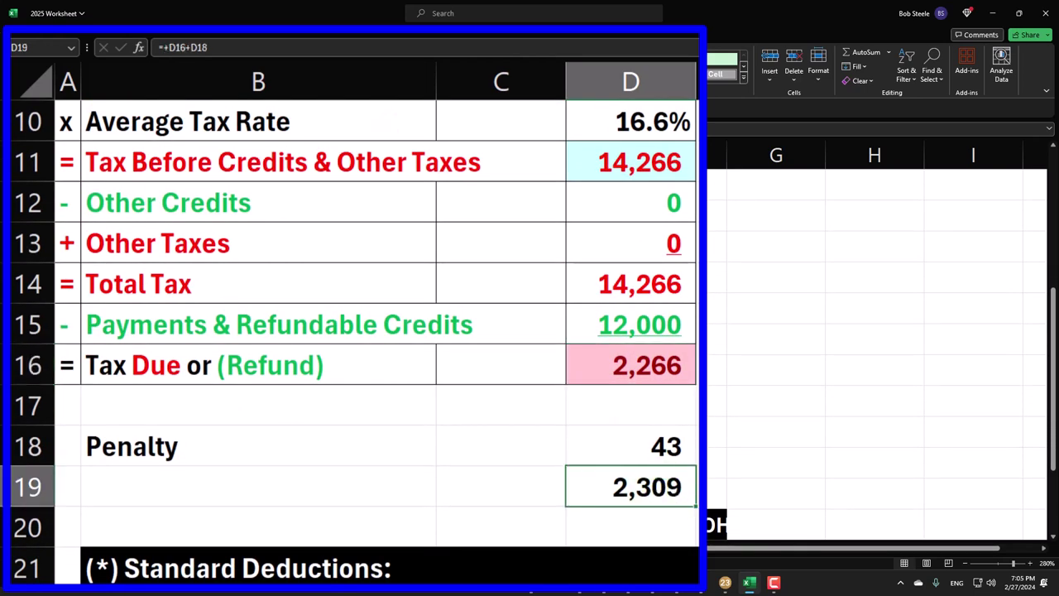
pyautogui.click(725, 583)
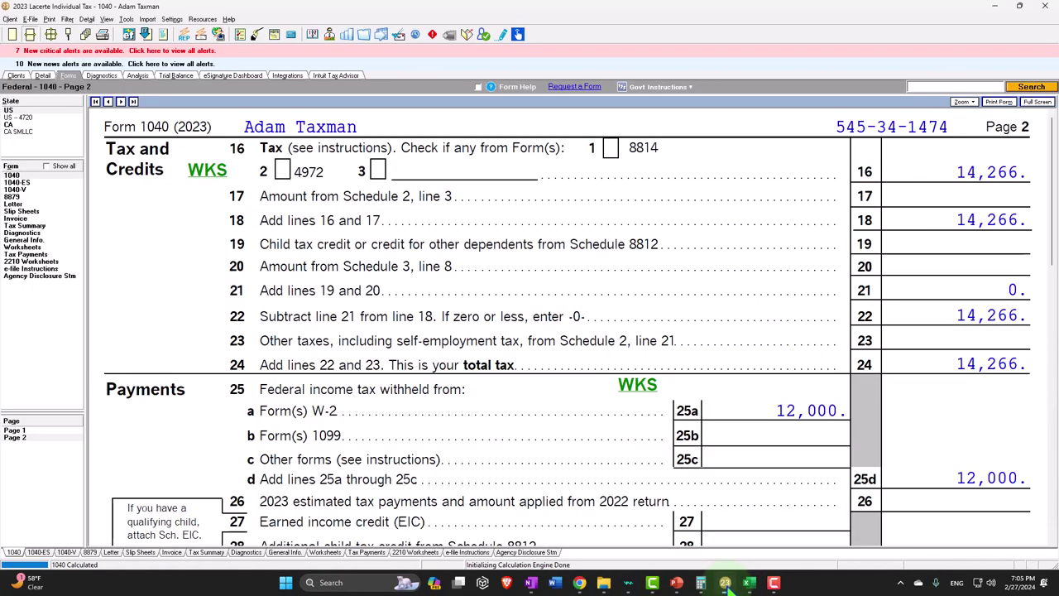
pyautogui.press('super+plus')
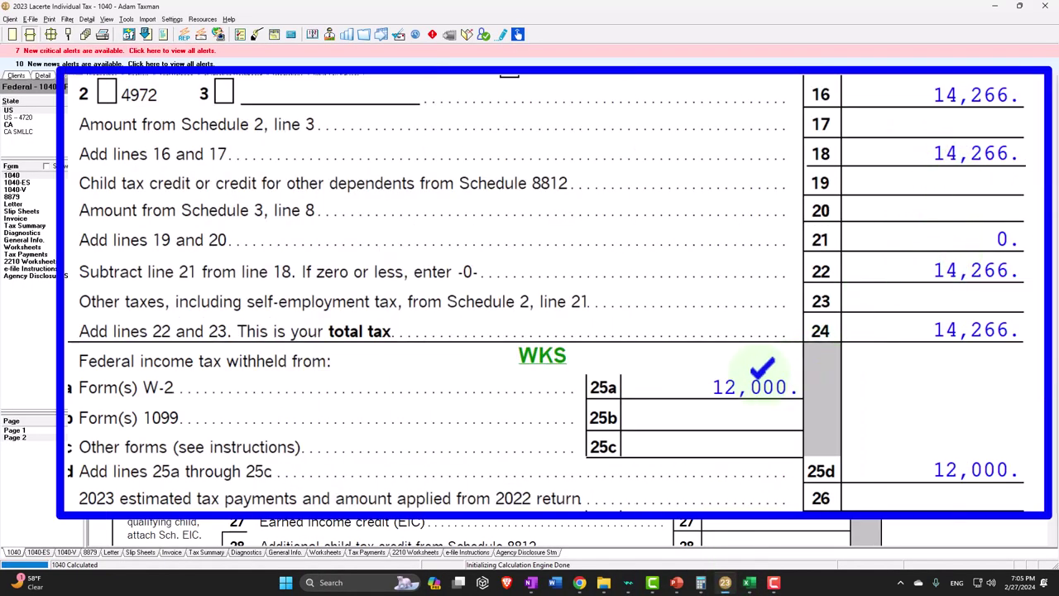
pyautogui.scroll(-1, 762, 368)
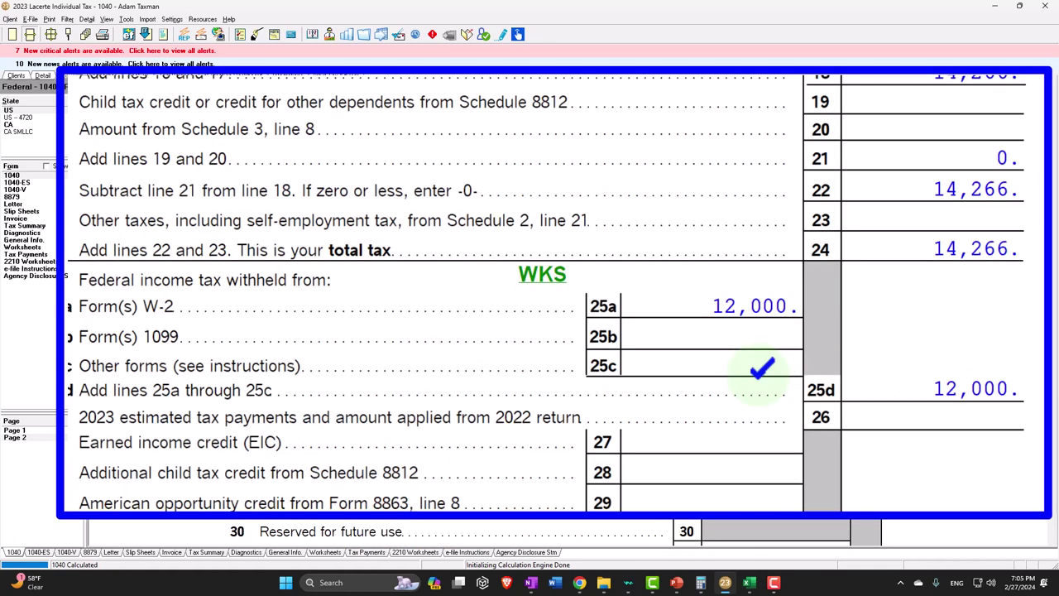
pyautogui.press('super+Escape')
pyautogui.scroll(-3, 816, 407)
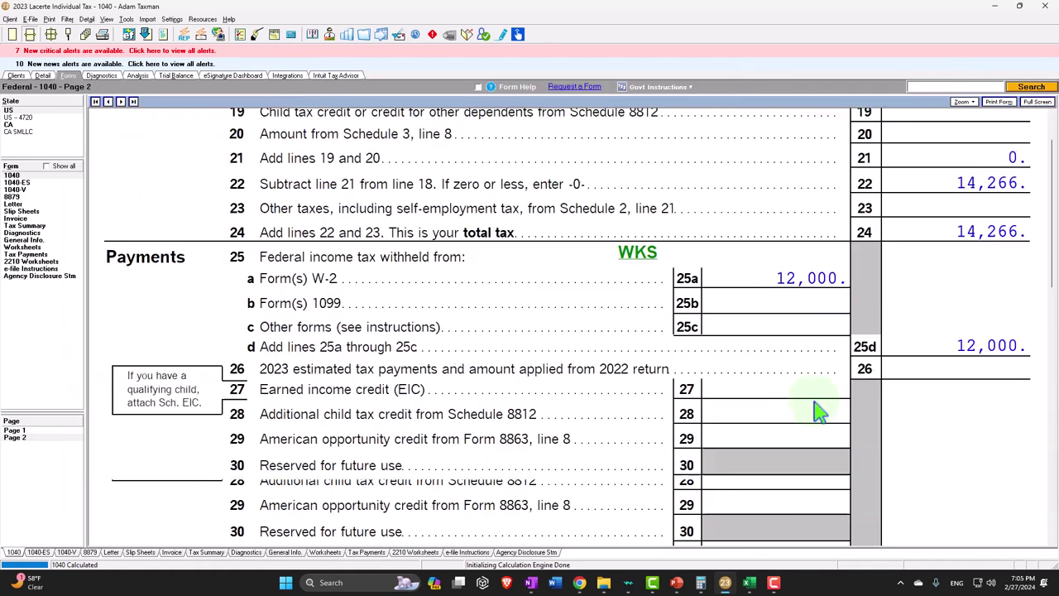
pyautogui.scroll(-2, 816, 406)
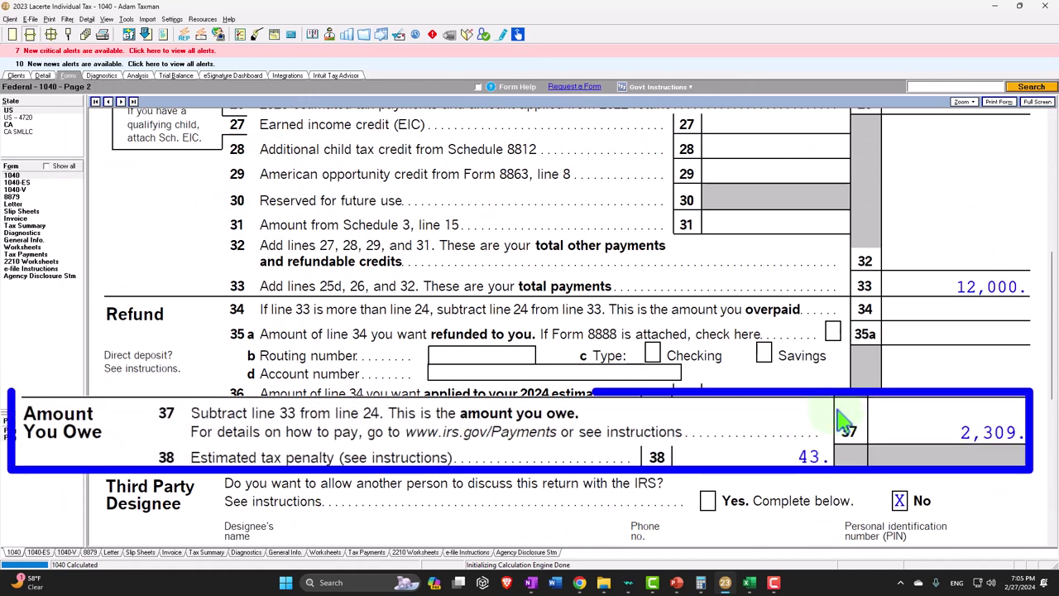
pyautogui.click(749, 583)
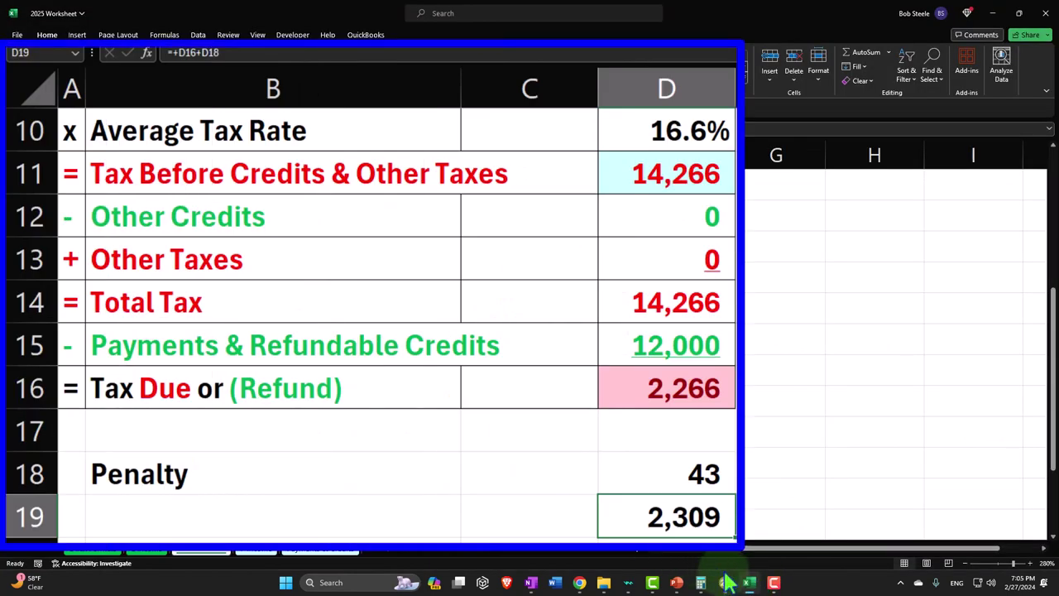
# - Bring up Lacerte's Form 1040 page 1 showing Single filing status
pyautogui.click(725, 583)
pyautogui.click(17, 430)
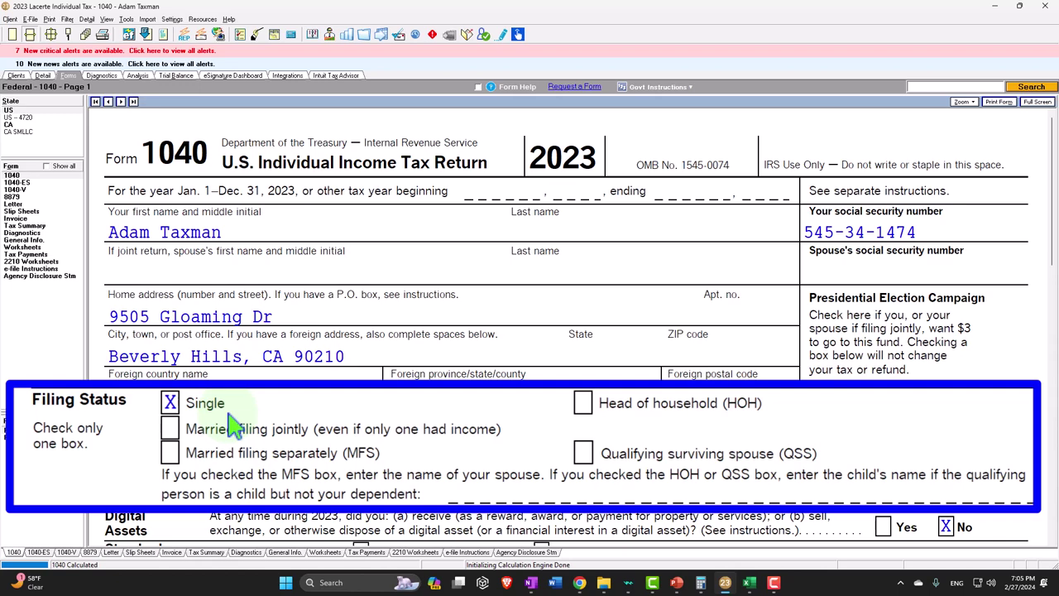
# - Review page 1 down to line 15, then show page 2 with 14,266 tax on line 16
pyautogui.scroll(-10, 279, 433)
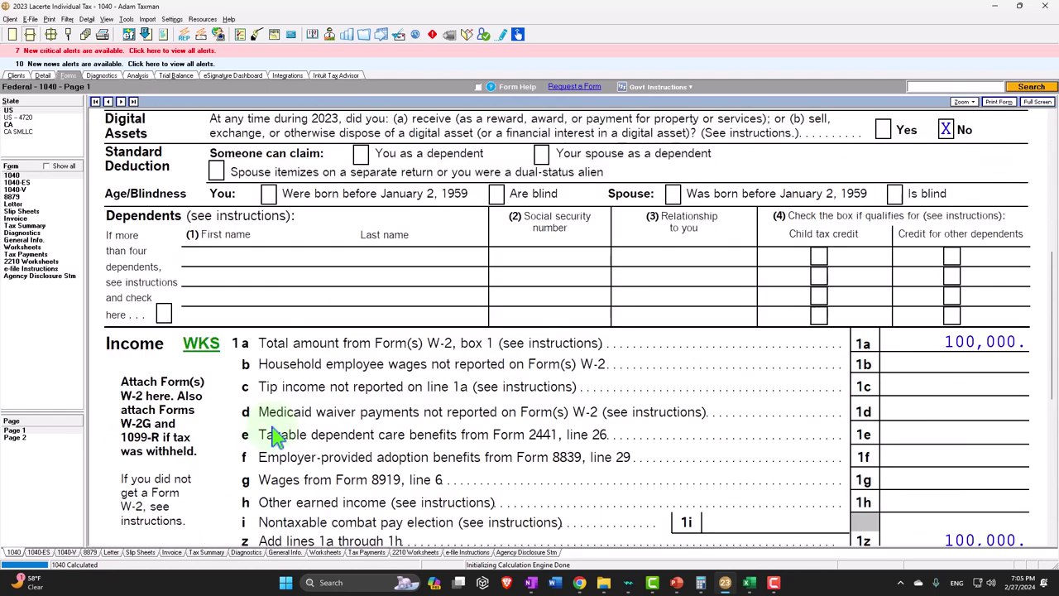
pyautogui.scroll(-5, 279, 433)
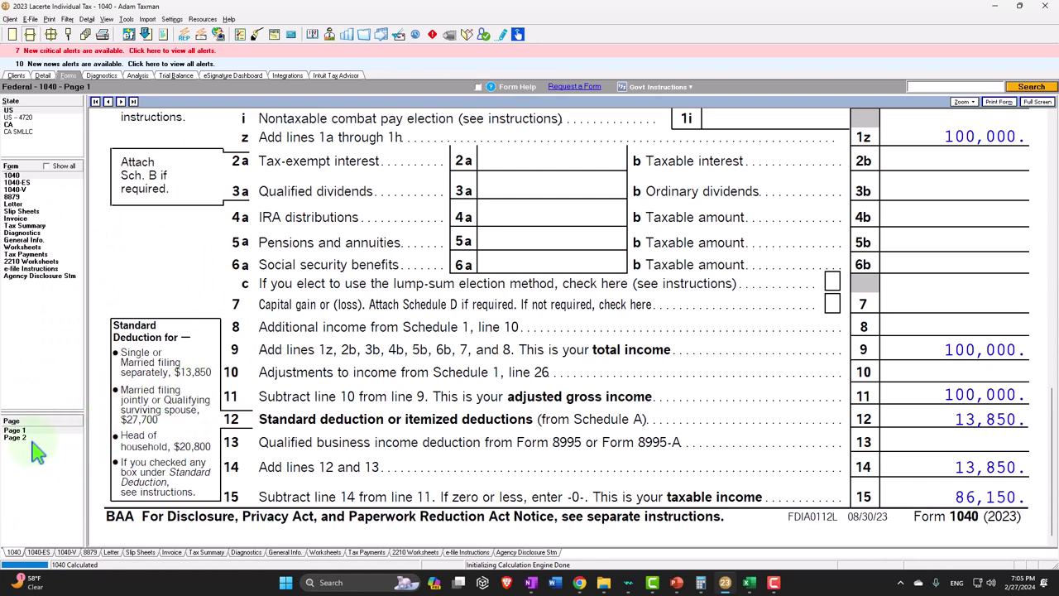
pyautogui.click(33, 444)
pyautogui.click(33, 437)
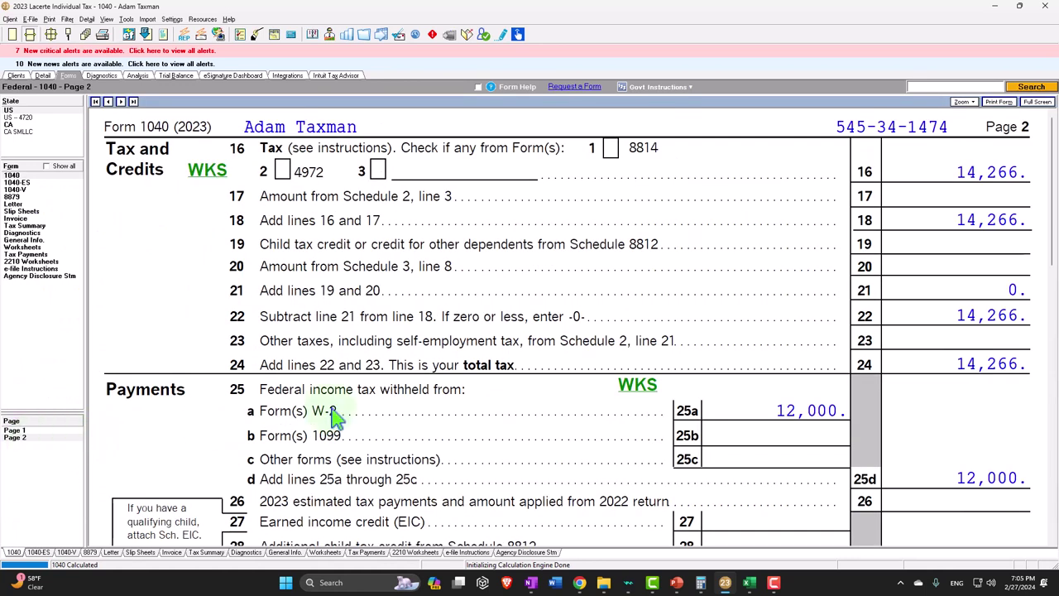
pyautogui.click(217, 173)
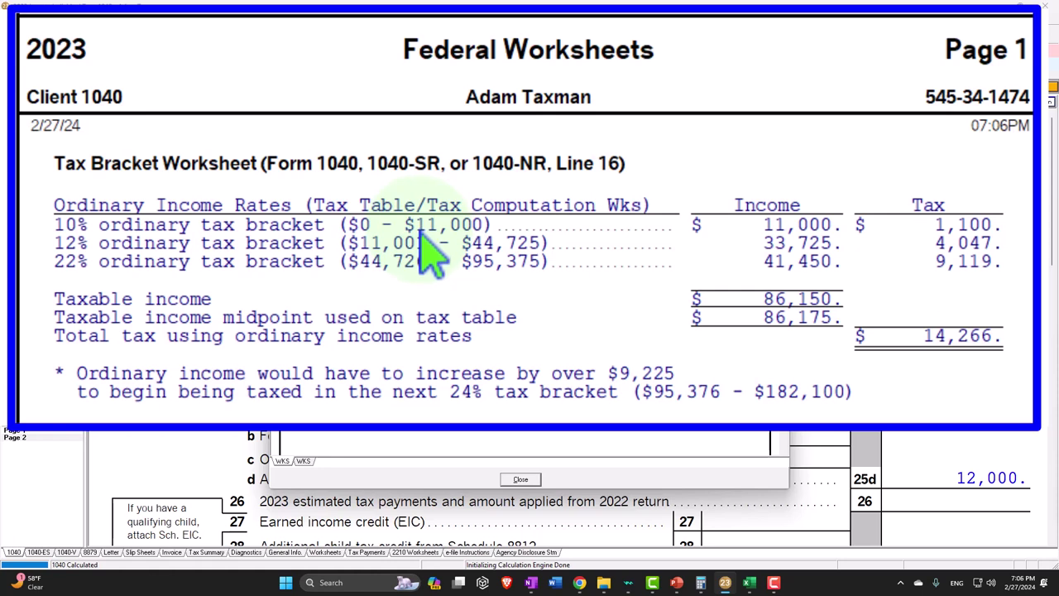
pyautogui.press('Escape')
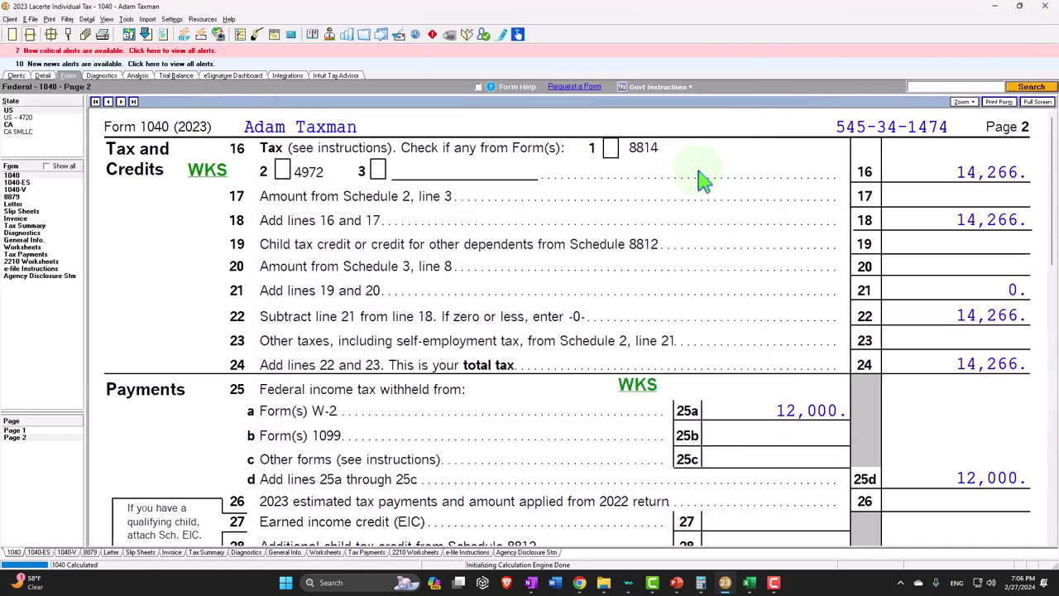
# - Return to Form 1040 page 1 and try checking Head of household; Single remains checked
pyautogui.scroll(-2, 589, 290)
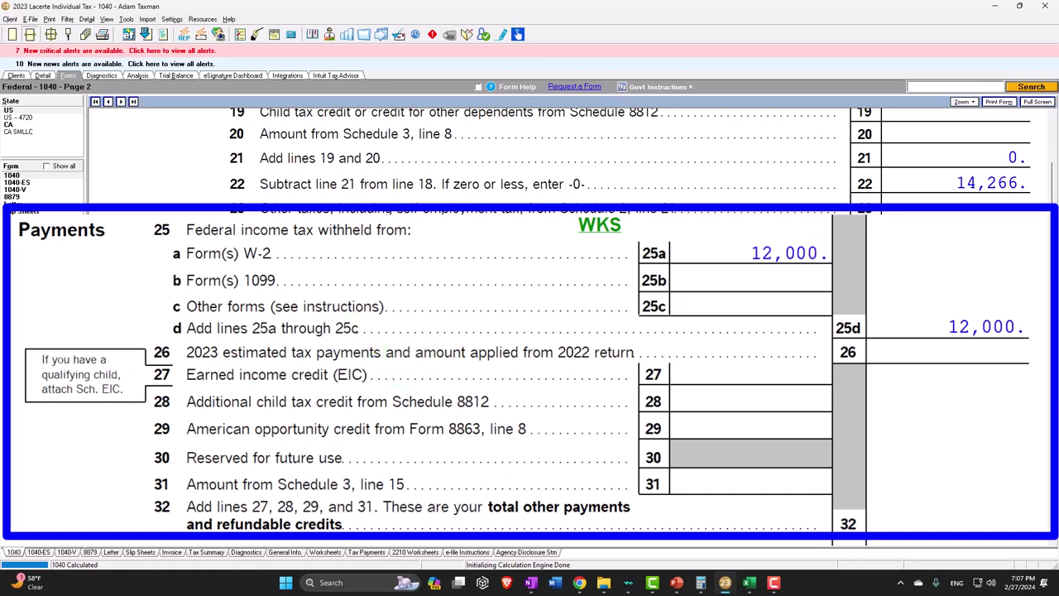
pyautogui.click(14, 430)
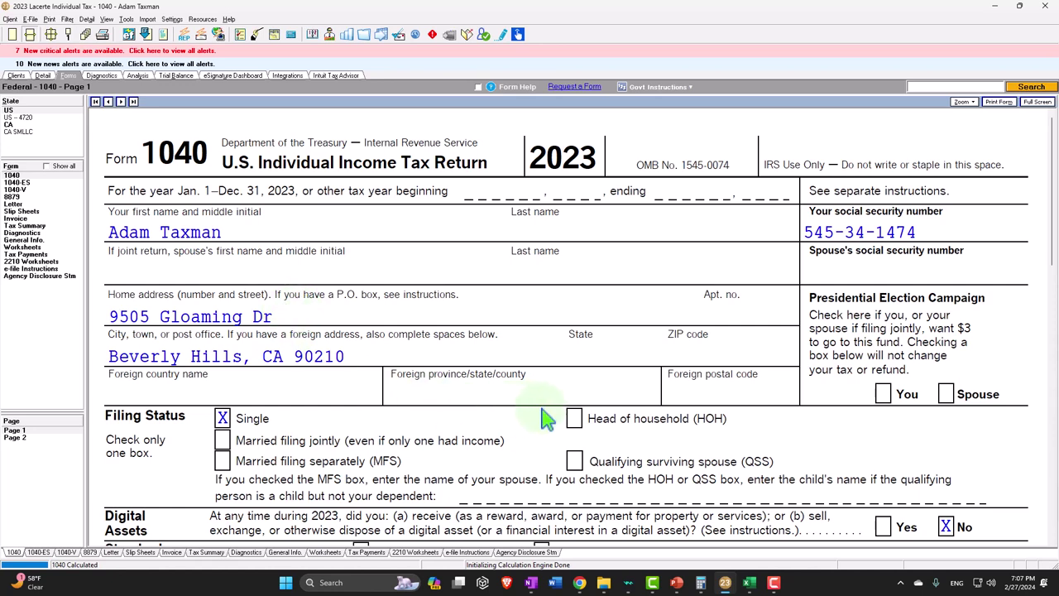
pyautogui.click(574, 418)
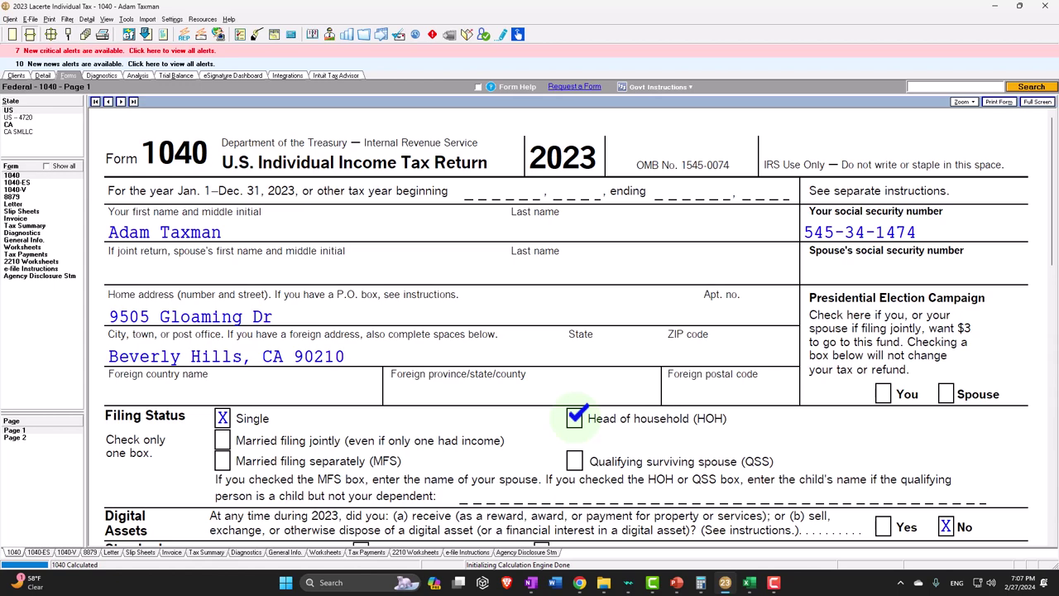
pyautogui.scroll(-3, 574, 418)
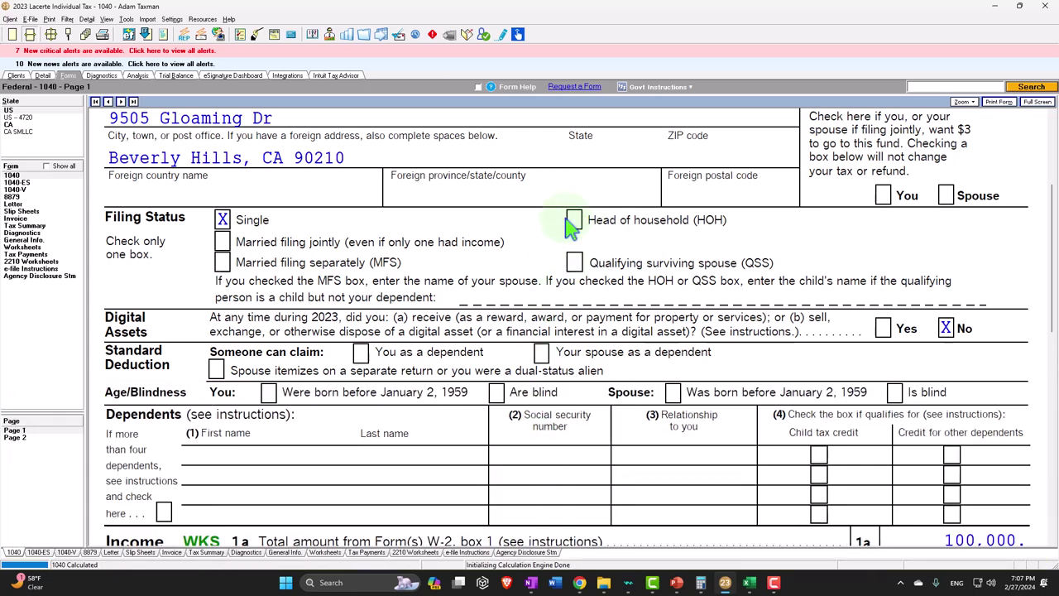
pyautogui.click(41, 75)
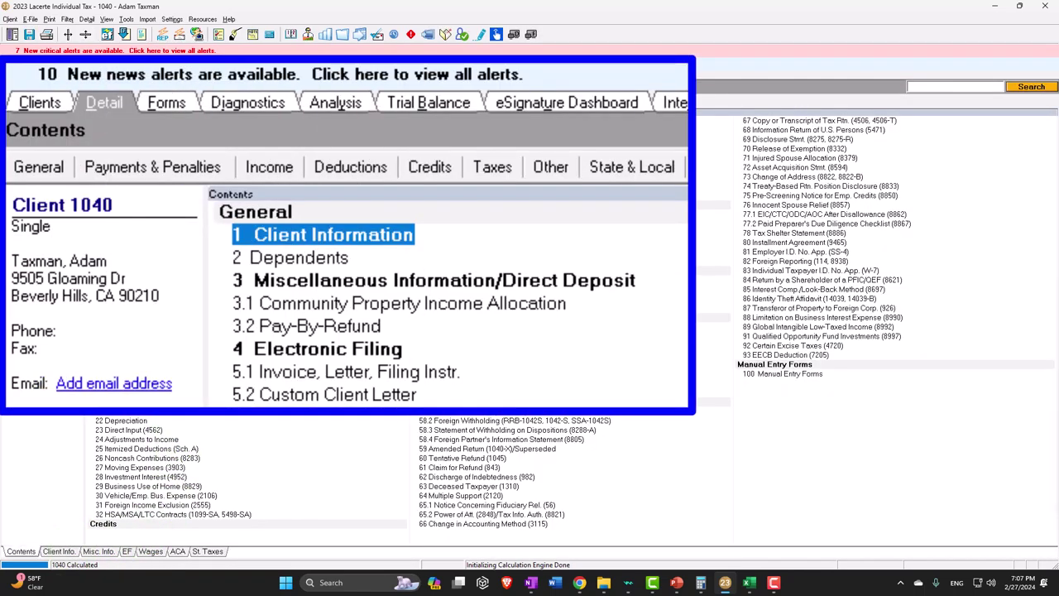
pyautogui.click(123, 142)
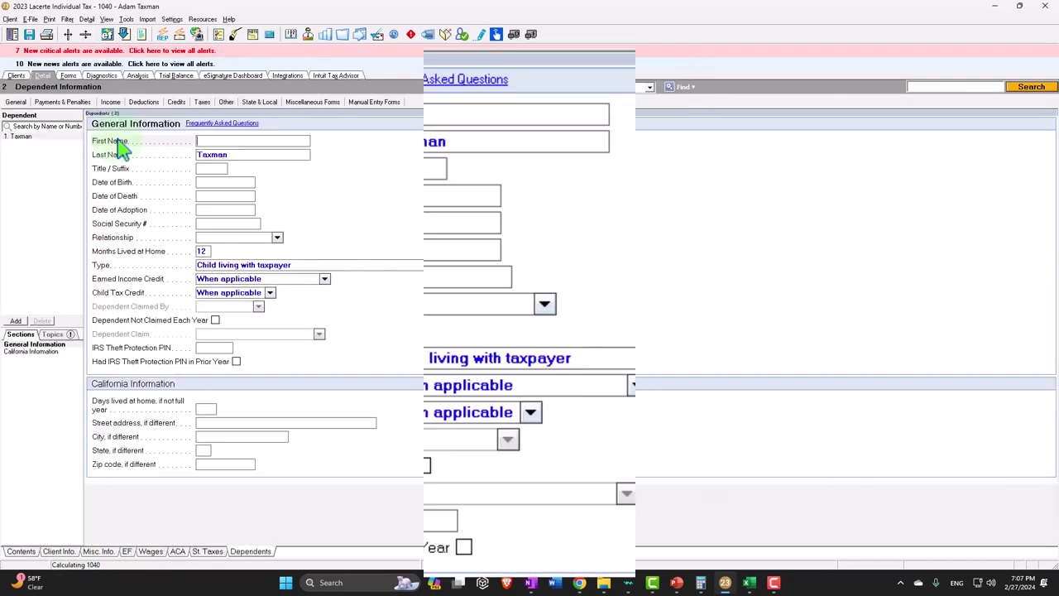
pyautogui.write('Sam')
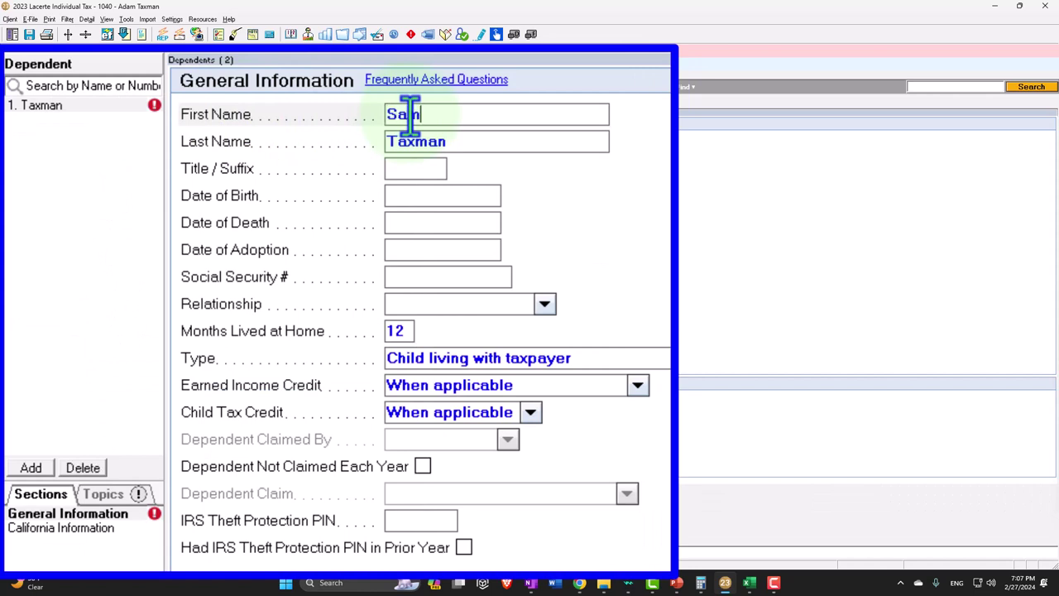
pyautogui.press('Tab')
pyautogui.press('Tab')
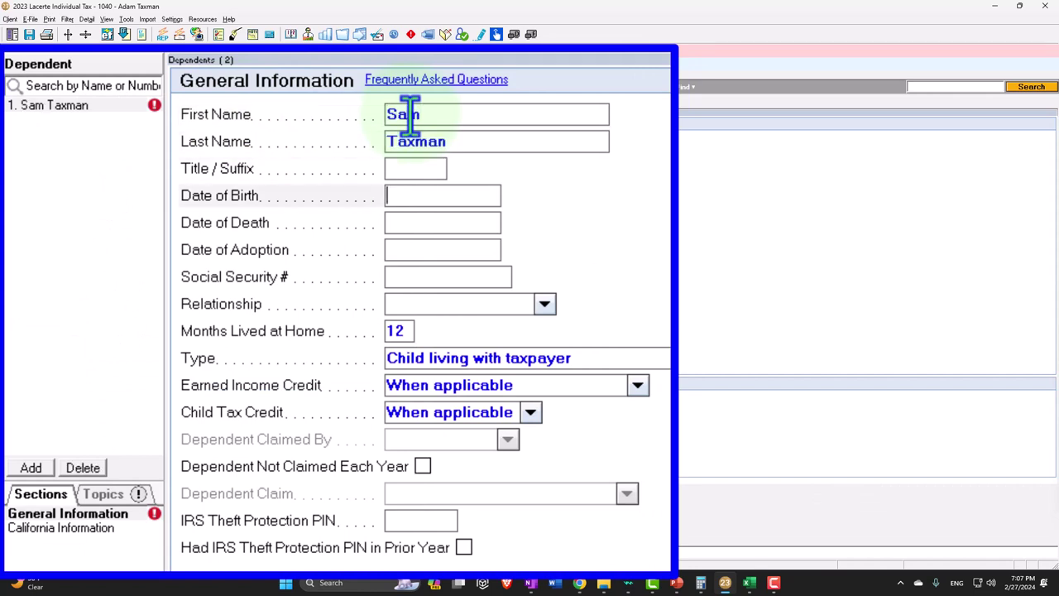
pyautogui.write('02')
pyautogui.write('25')
pyautogui.write('2022')
pyautogui.press('Tab')
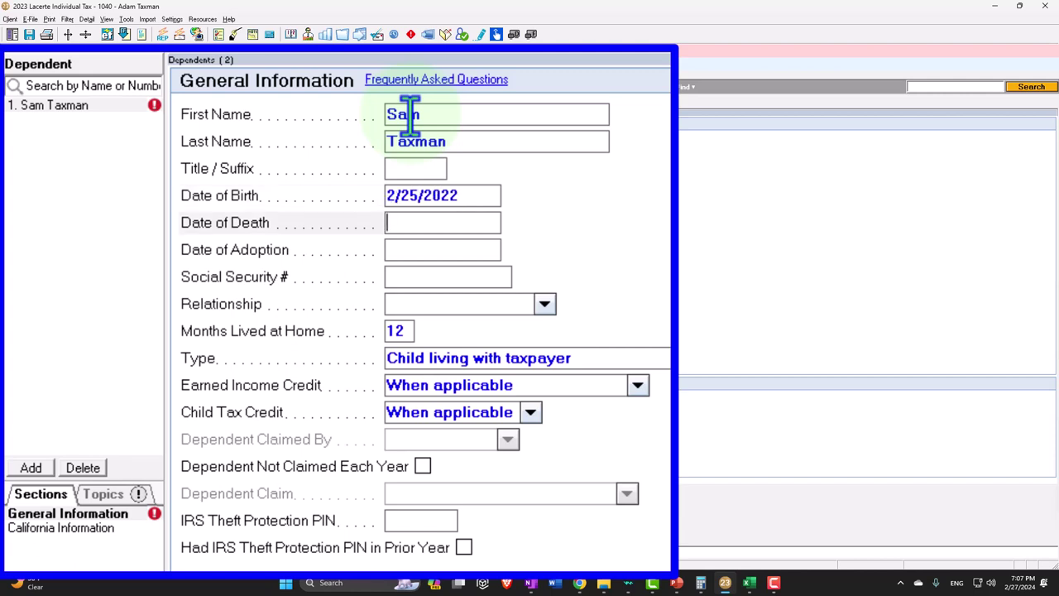
# - Enter the dependent's Social Security number and relationship Son, then close the entry
pyautogui.press('Tab')
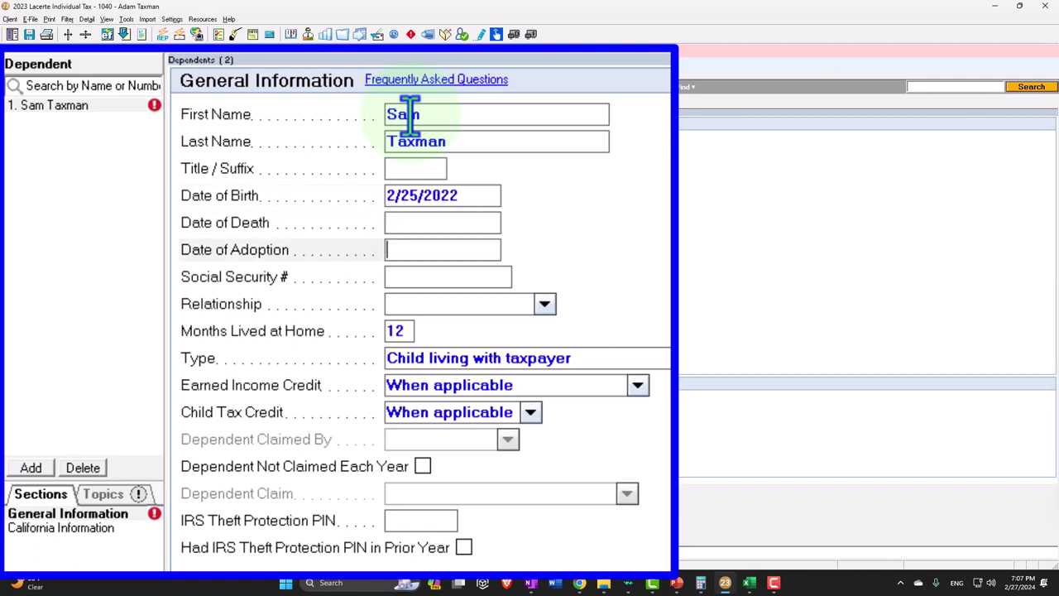
pyautogui.press('Tab')
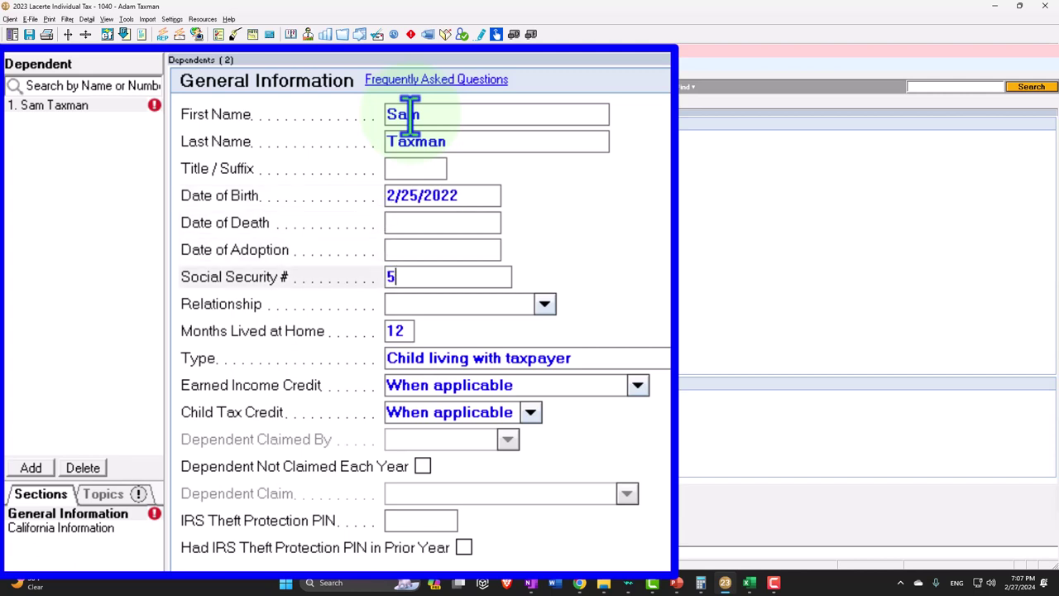
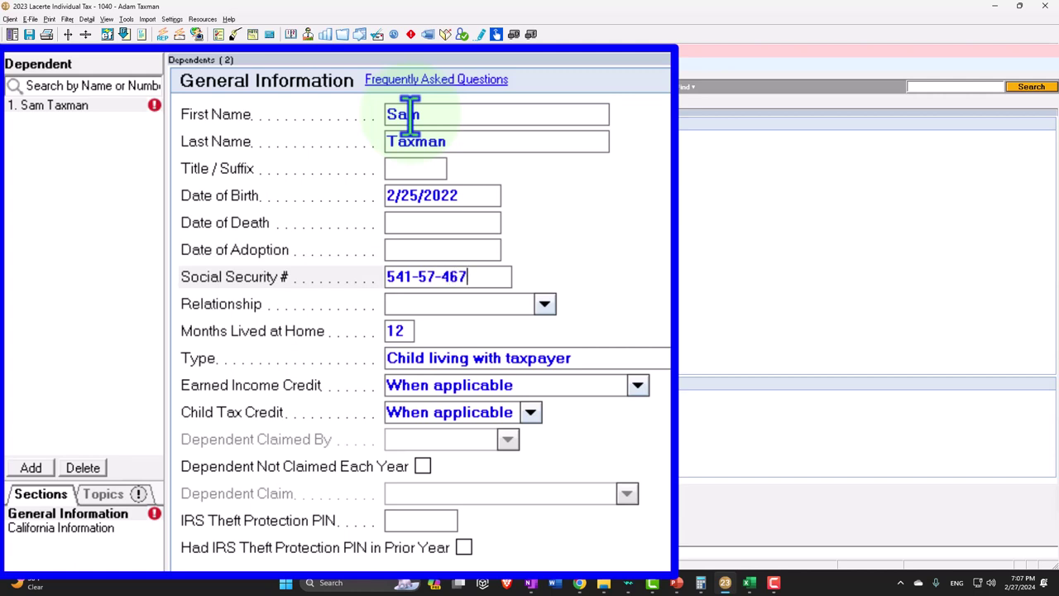
pyautogui.press('Tab')
pyautogui.write('son')
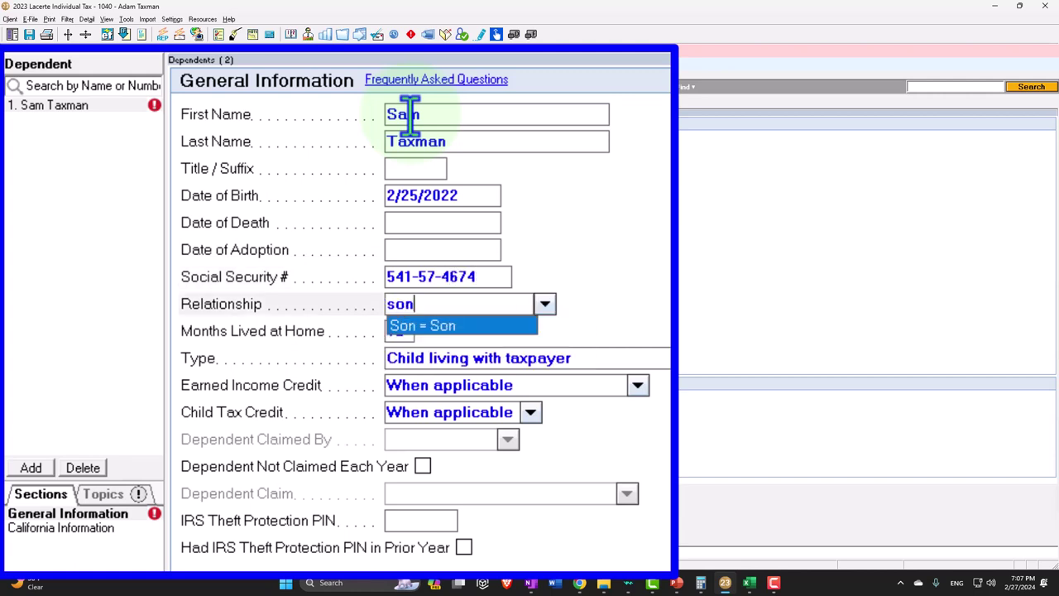
pyautogui.press('Tab')
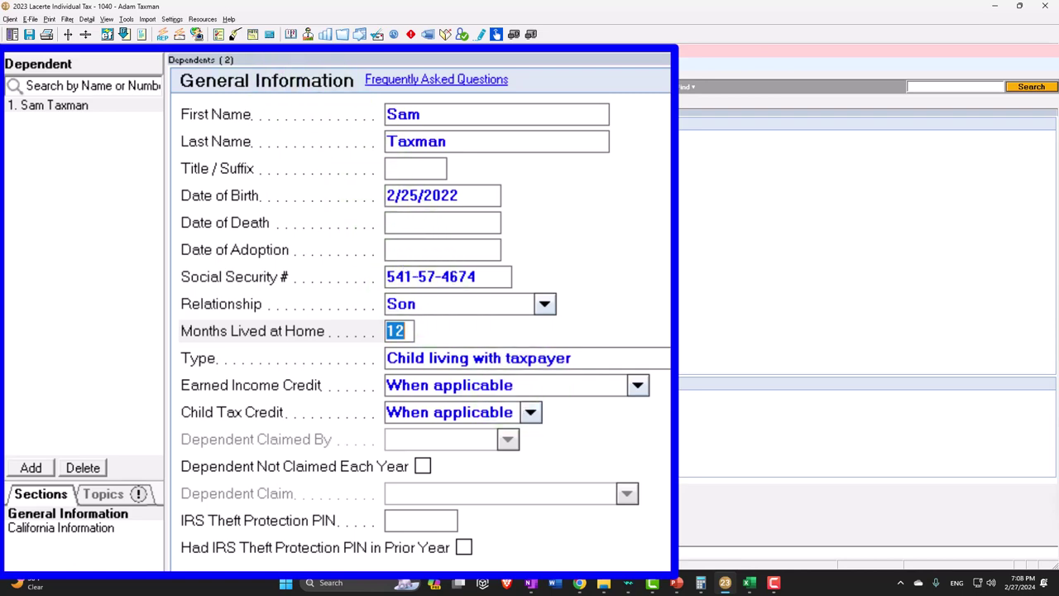
pyautogui.press('Escape')
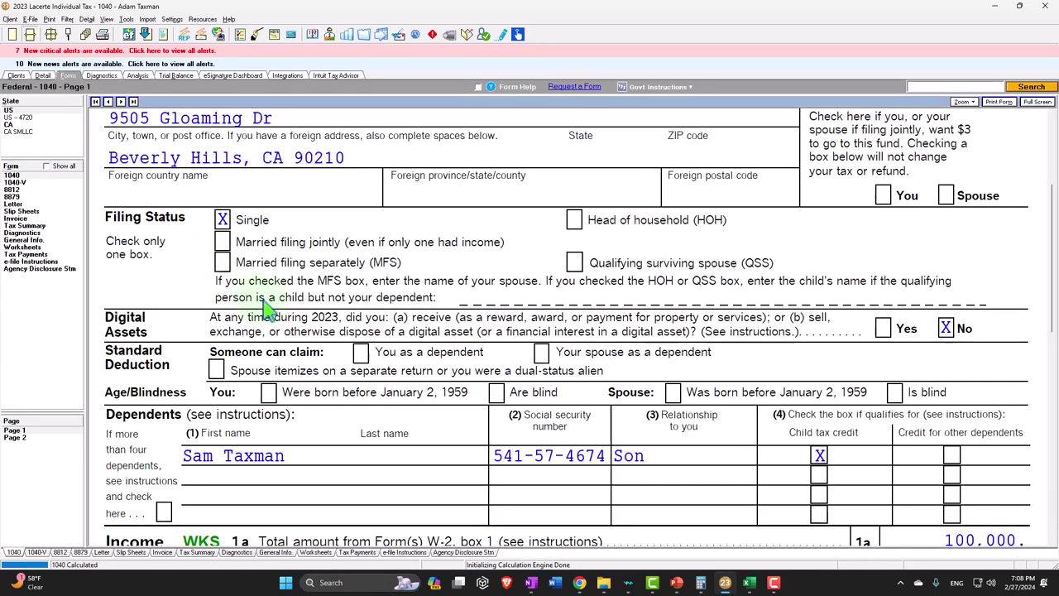
pyautogui.scroll(5, 267, 307)
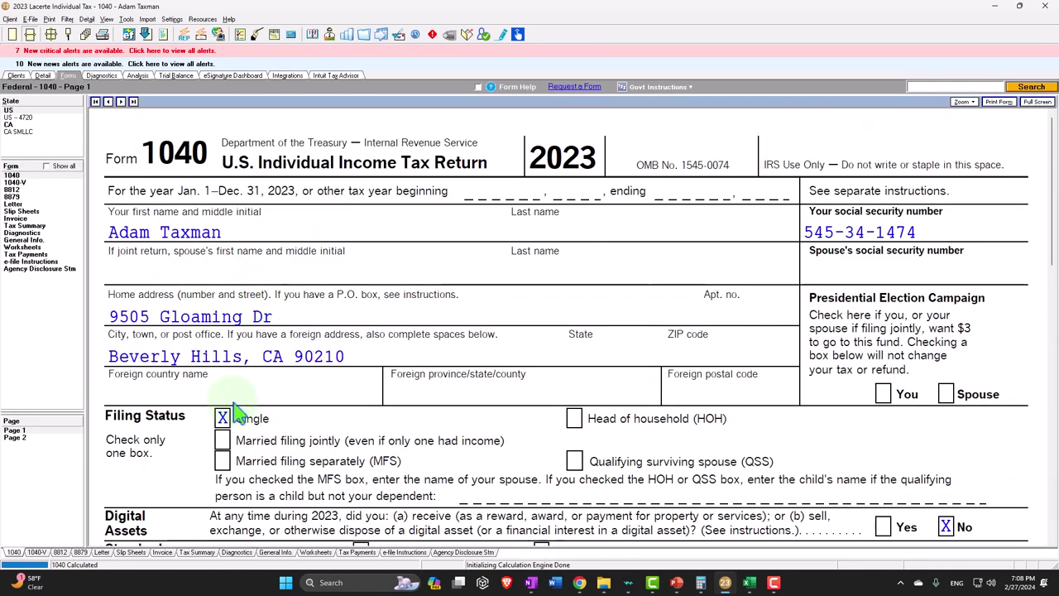
pyautogui.scroll(-4, 236, 414)
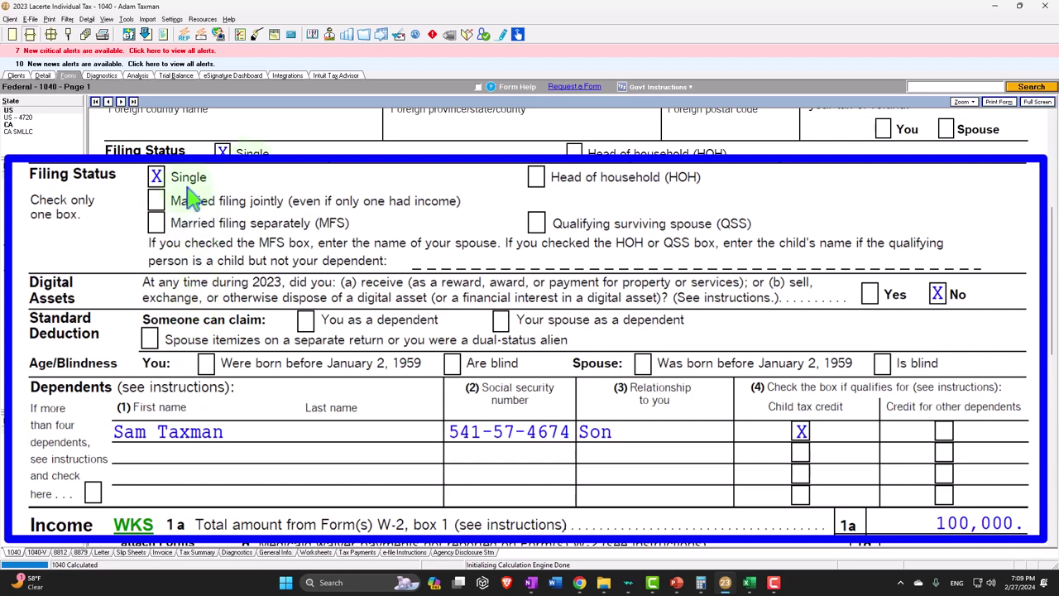
# - Set the Client Info filing status dropdown to Head of household and return to Form 1040
pyautogui.click(42, 76)
pyautogui.click(67, 550)
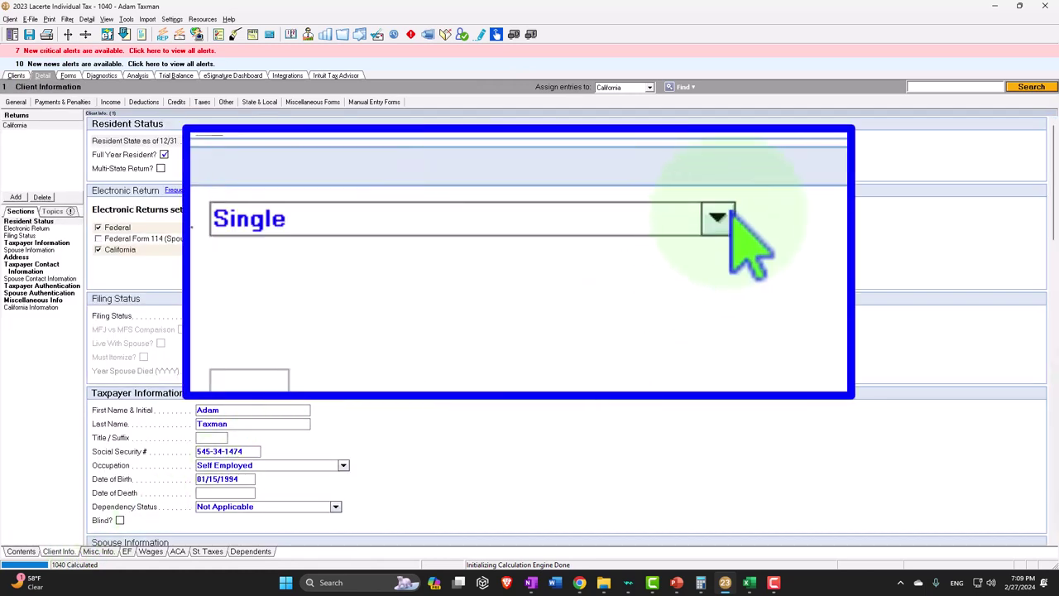
pyautogui.click(718, 218)
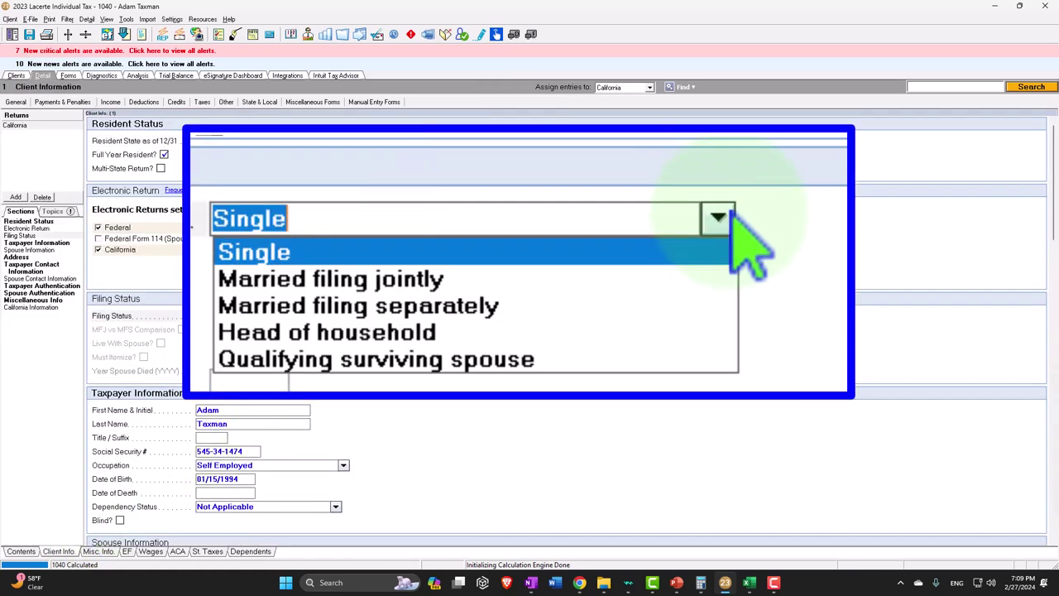
pyautogui.click(675, 335)
pyautogui.click(70, 76)
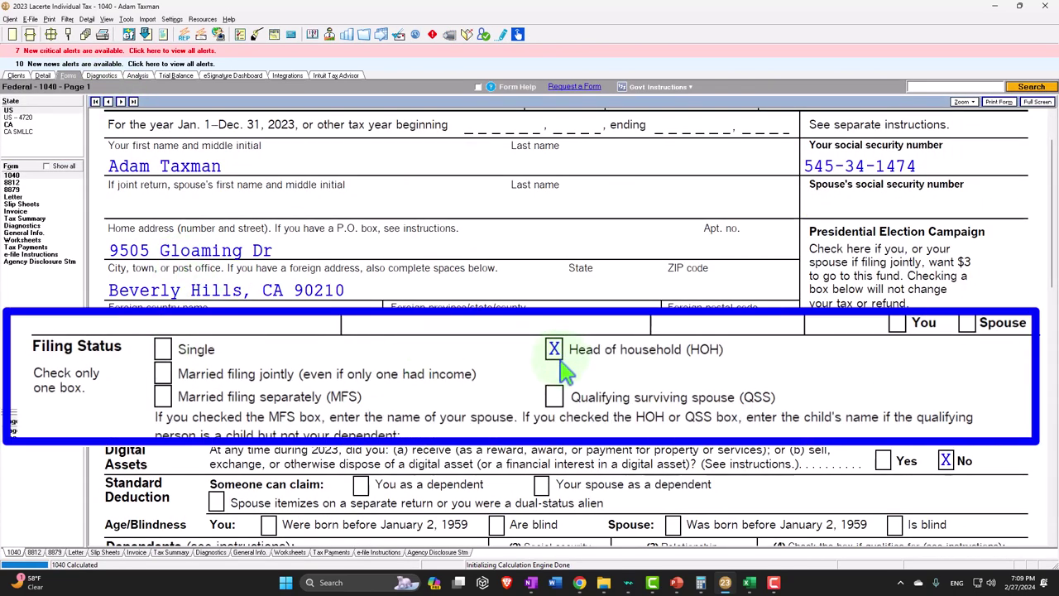
# - Confirm the 20,800 standard deduction and 79,200 taxable income on the 1040, then switch to Excel
pyautogui.scroll(-3, 373, 418)
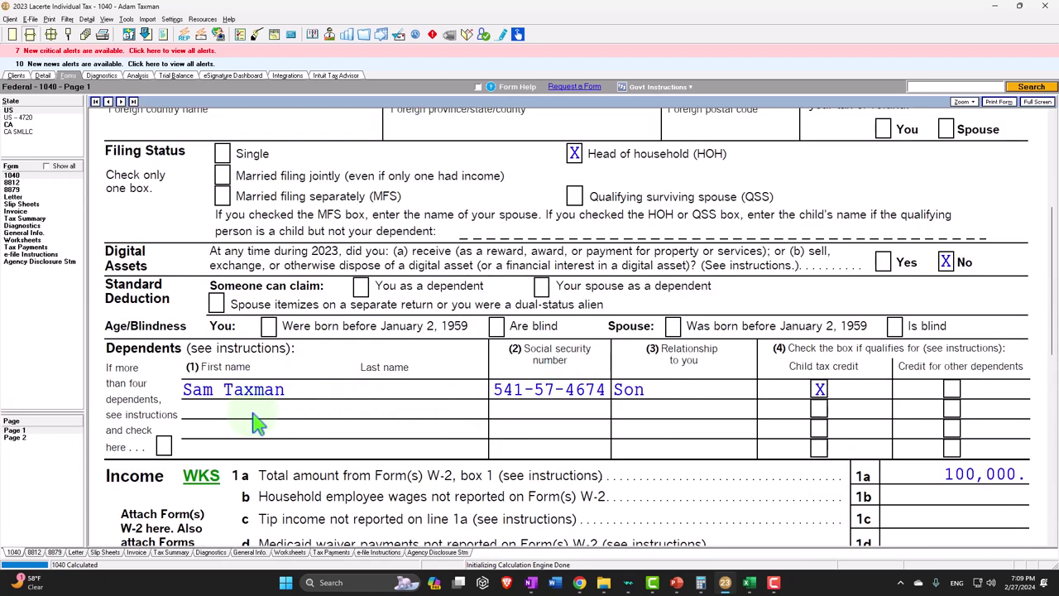
pyautogui.scroll(-2, 258, 406)
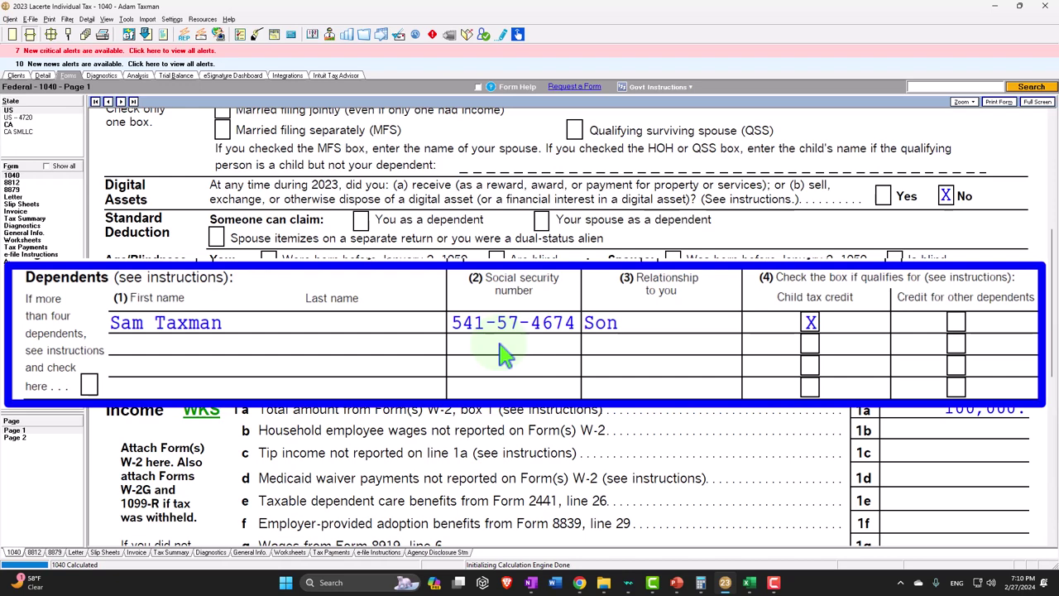
pyautogui.scroll(-5, 530, 352)
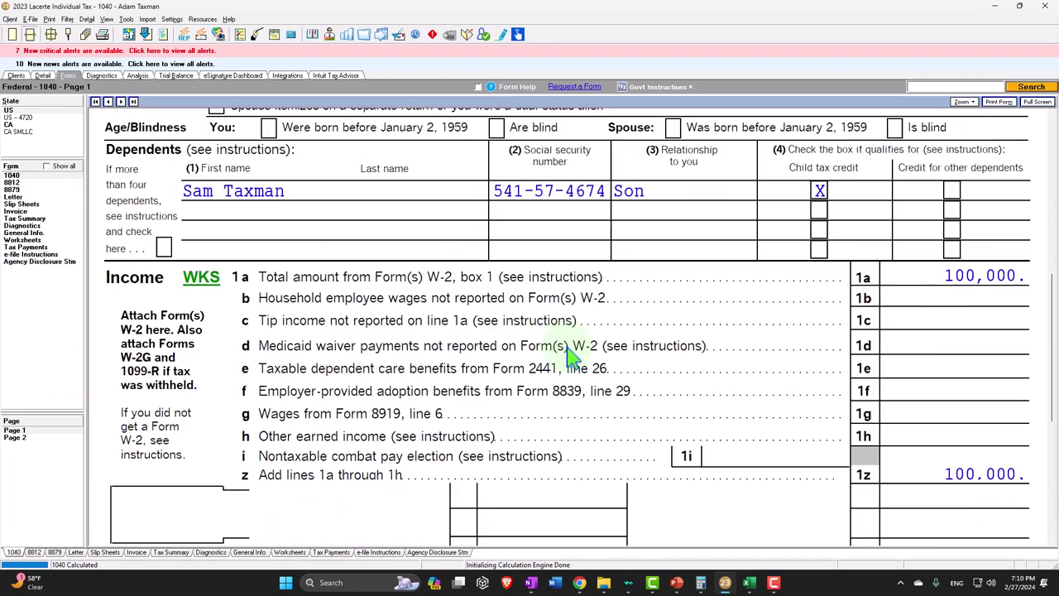
pyautogui.scroll(-7, 572, 356)
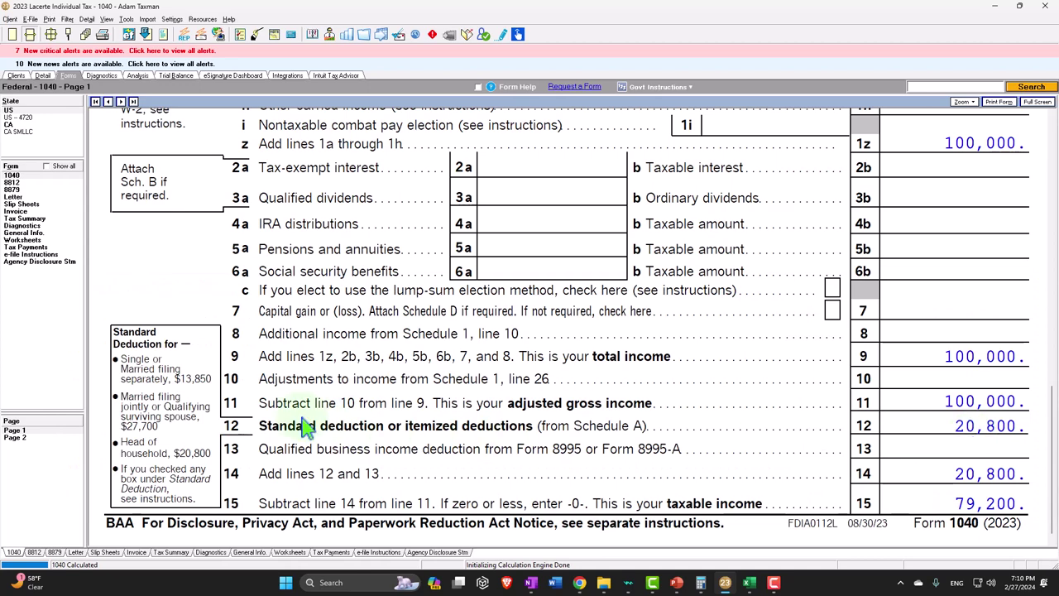
pyautogui.click(749, 583)
# - Repoint the C7 standard deduction formula to the 20,800 Head of Household amount in D24
pyautogui.click(541, 423)
pyautogui.scroll(3, 541, 423)
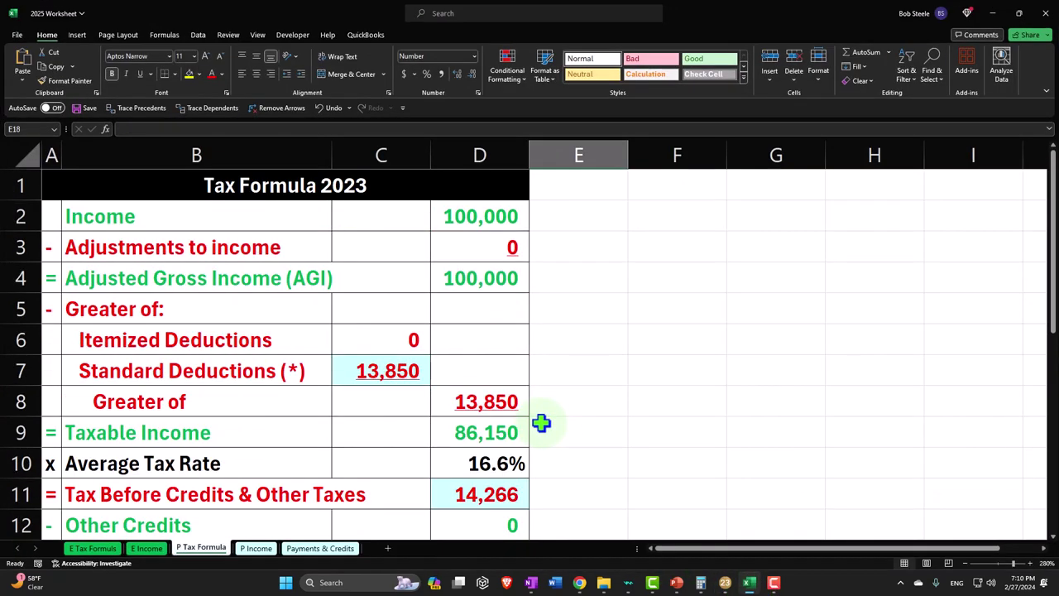
pyautogui.click(393, 371)
pyautogui.doubleClick(394, 371)
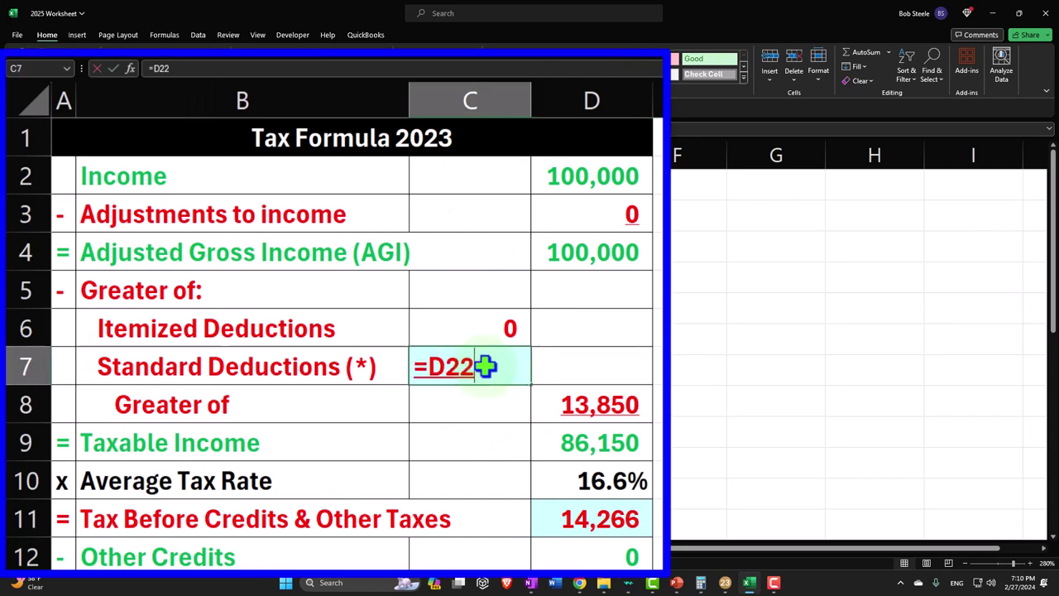
pyautogui.press('Escape')
pyautogui.write('=')
pyautogui.press('Down')
pyautogui.press('Down')
pyautogui.press('Down')
pyautogui.press('Down')
pyautogui.press('Down')
pyautogui.press('Down')
pyautogui.press('Down')
pyautogui.press('Down')
pyautogui.press('Down')
pyautogui.press('Down')
pyautogui.press('Down')
pyautogui.press('Down')
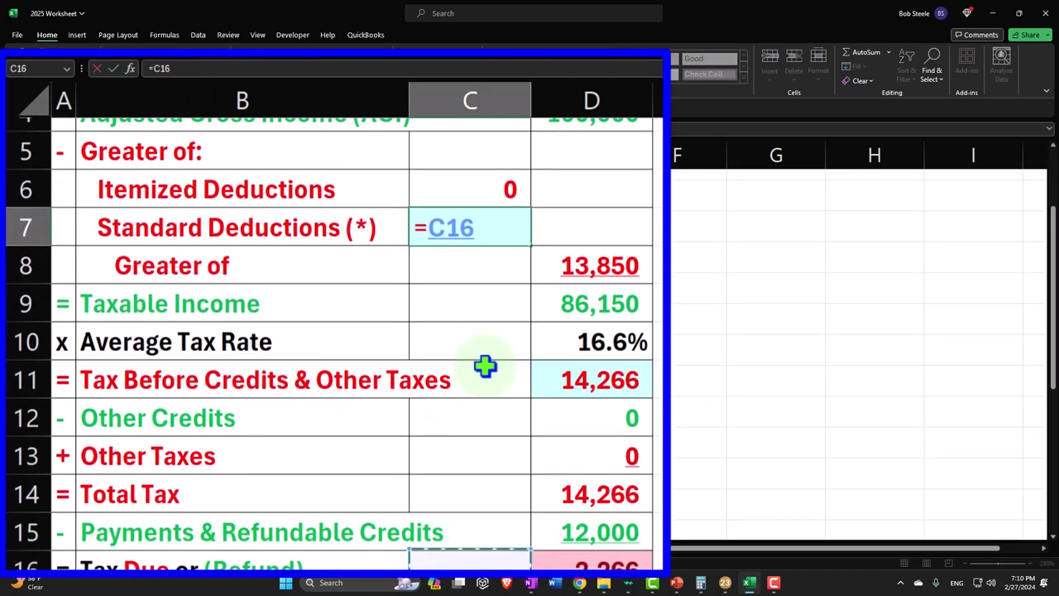
pyautogui.press('Down')
pyautogui.press('Down')
pyautogui.press('Down')
pyautogui.press('Down')
pyautogui.press('Down')
pyautogui.press('Down')
pyautogui.press('Down')
pyautogui.press('Right')
pyautogui.press('Right')
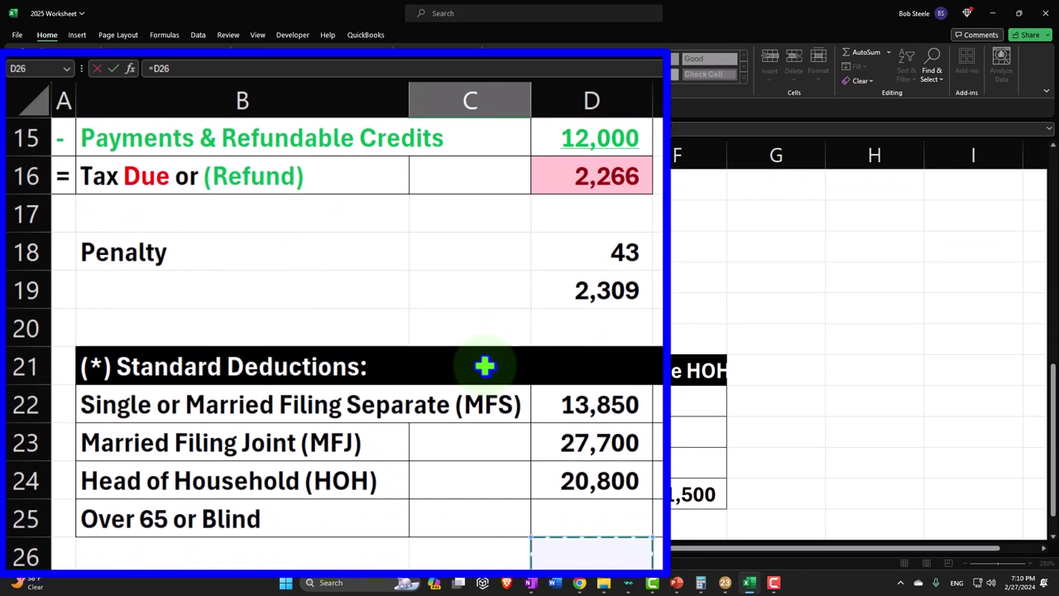
pyautogui.press('Up')
pyautogui.press('Up')
pyautogui.press('Left')
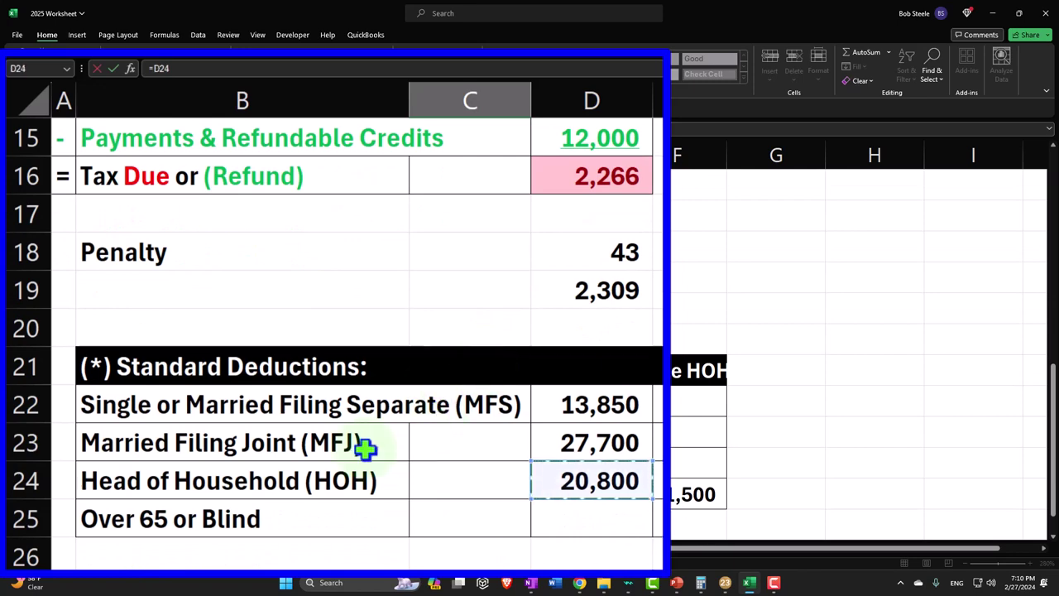
pyautogui.press('Return')
# - Verify taxable income of 79,200 in D9, then minimize Excel
pyautogui.scroll(3, 365, 448)
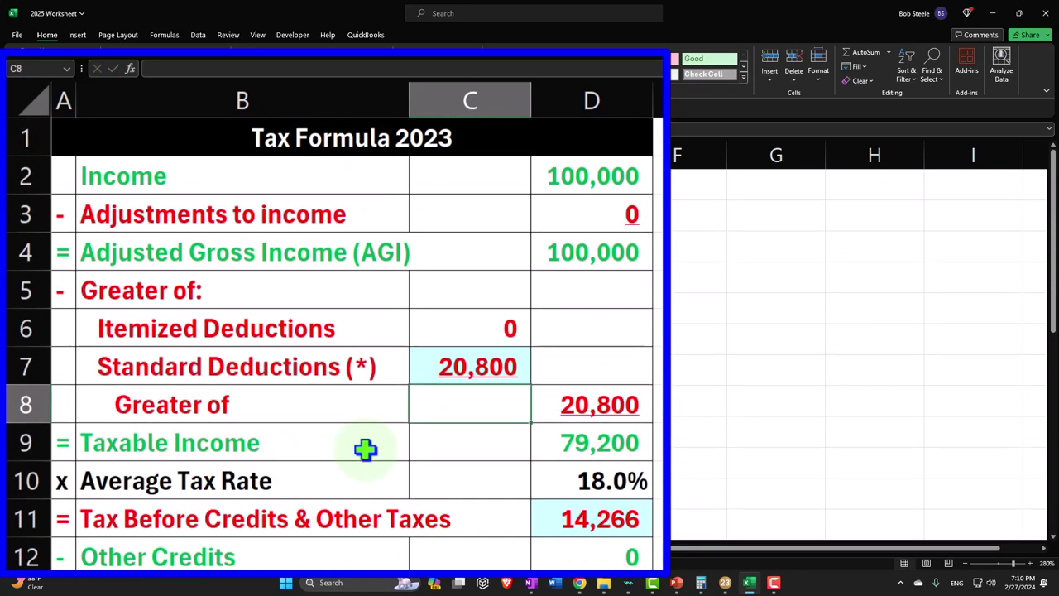
pyautogui.click(585, 442)
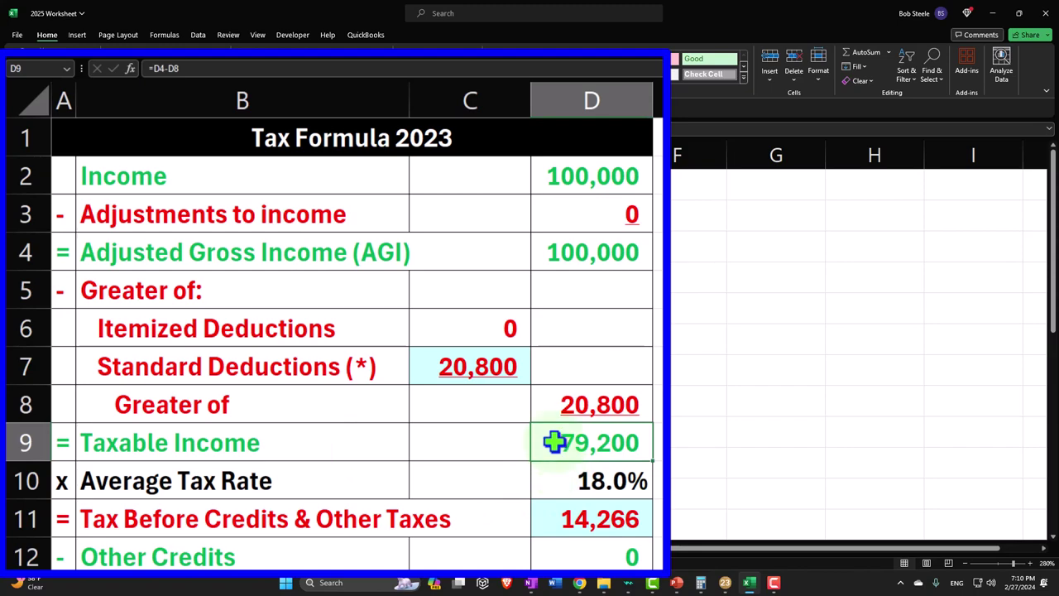
pyautogui.click(749, 581)
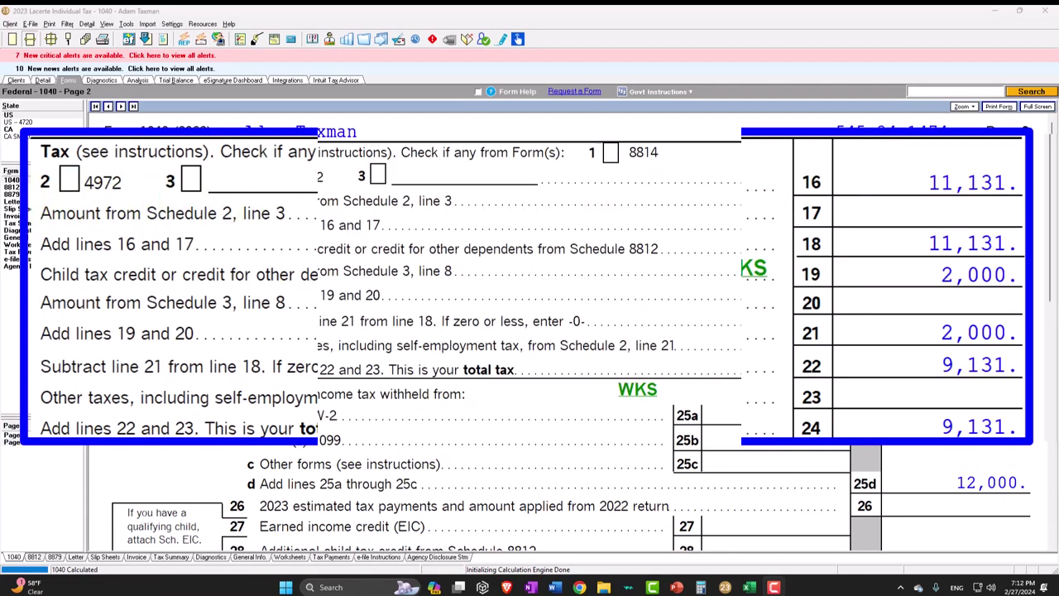
# - Inspect the Tax Bracket Worksheet behind the 11,131 line 16 tax, close it, and return to Excel
pyautogui.click(218, 183)
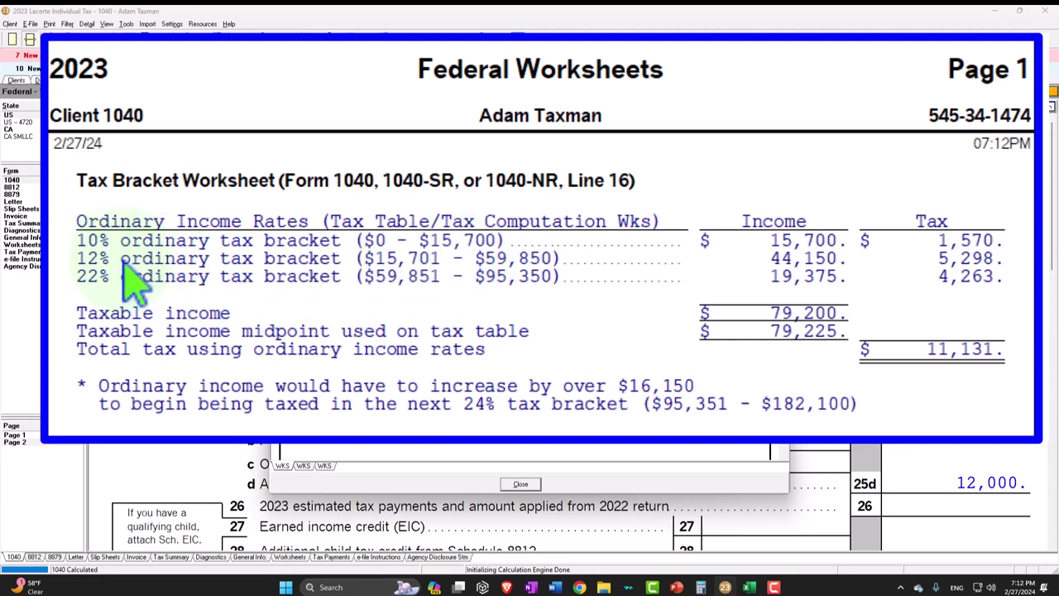
pyautogui.click(777, 116)
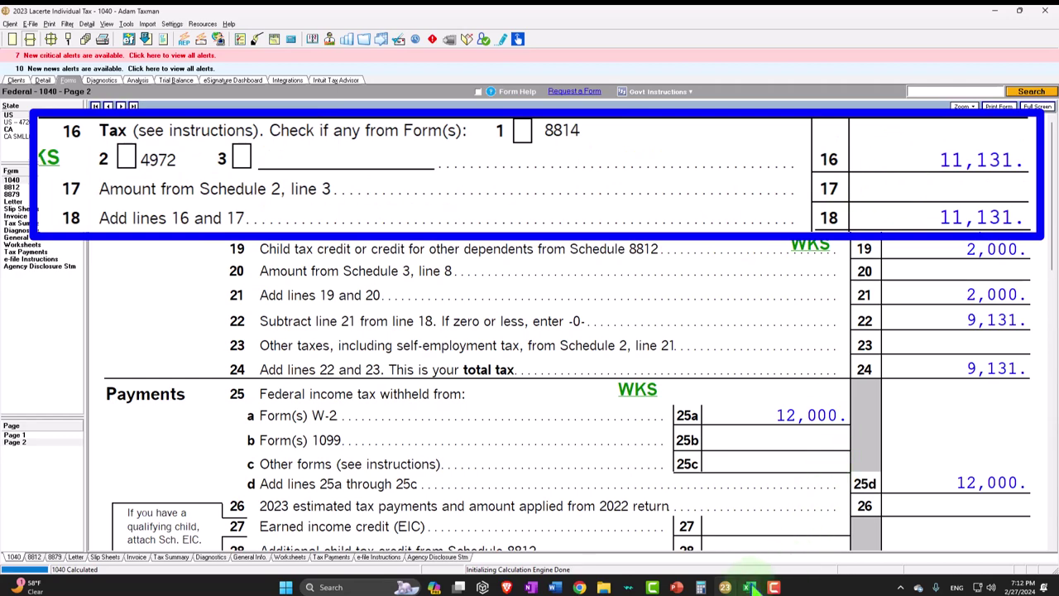
pyautogui.hotkey('alt', 'Tab')
# - Enter 11,131 as Tax Before Credits in D11, making the refund (869)
pyautogui.click(524, 495)
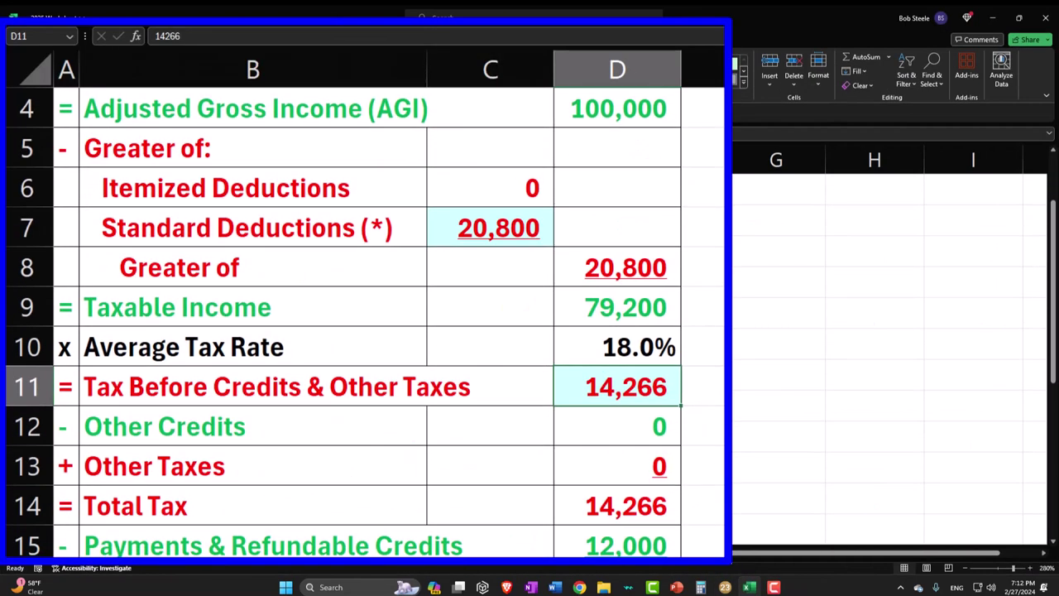
pyautogui.write('11131')
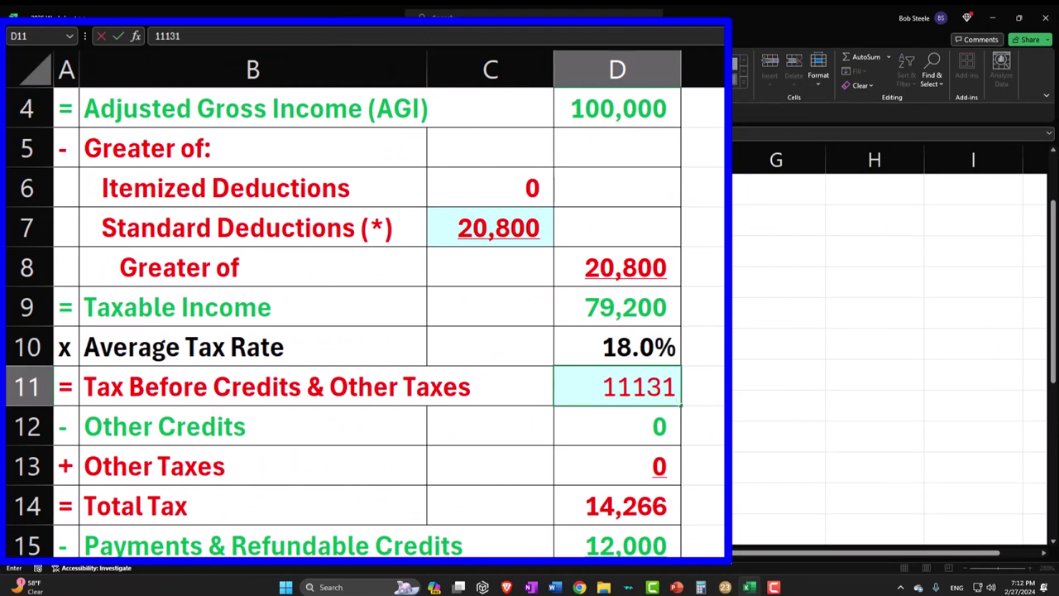
pyautogui.press('Tab')
# - Switch from the Excel worksheet back to Lacerte's Form 1040 page 2
pyautogui.scroll(-2, 736, 494)
pyautogui.click(749, 588)
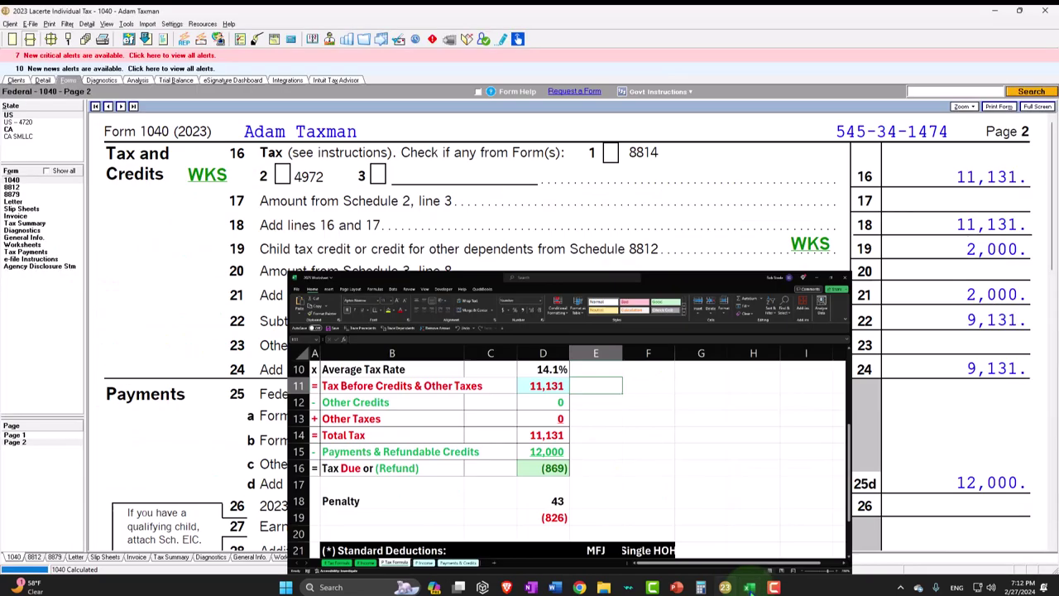
pyautogui.click(749, 588)
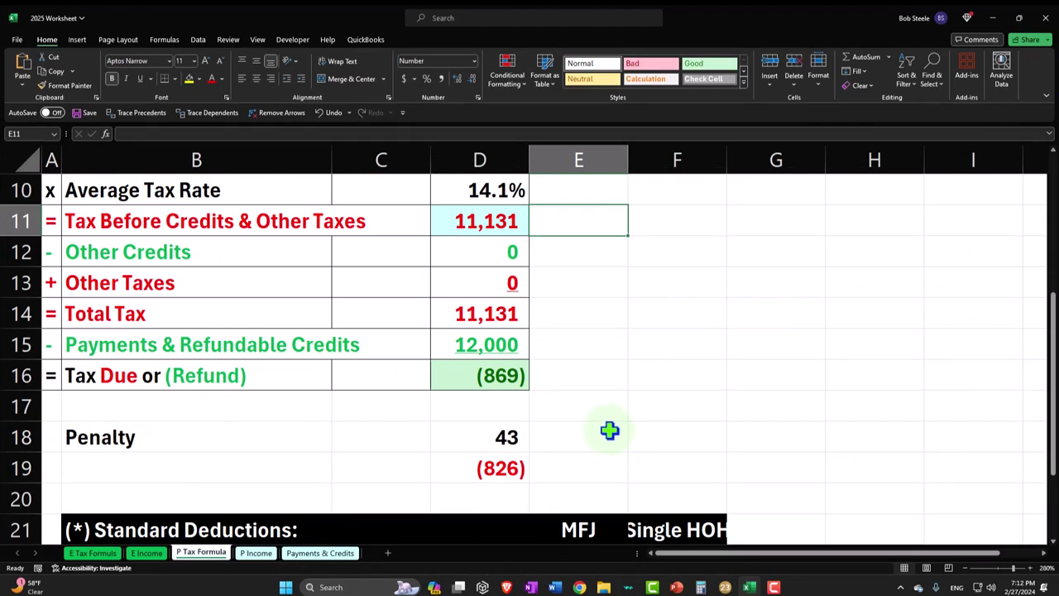
pyautogui.click(725, 588)
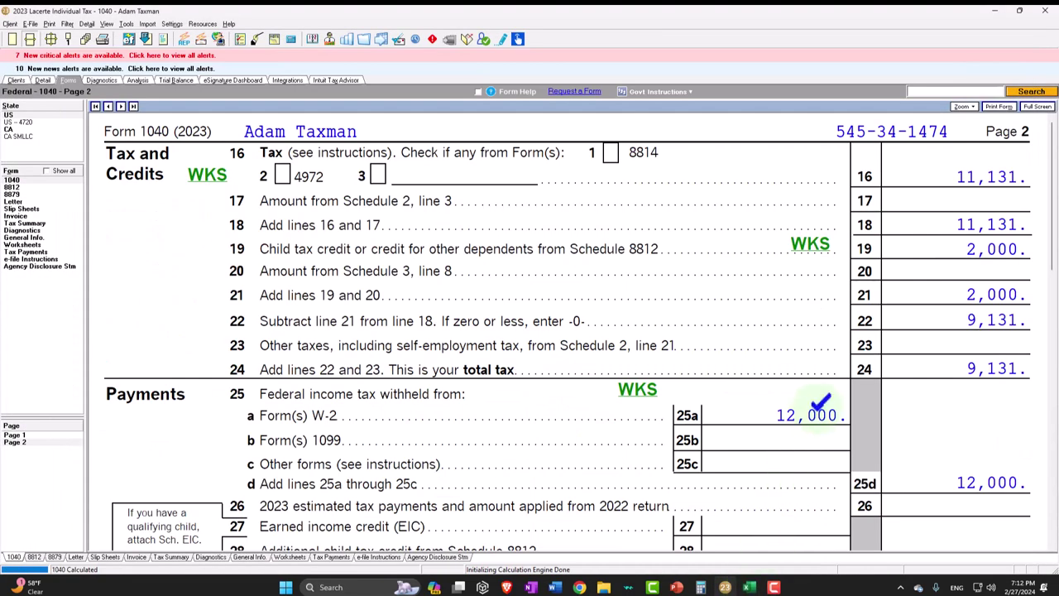
# - Review Credit Limit Worksheet A for line 19, then return to Excel's Other Credits cell D12
pyautogui.click(811, 247)
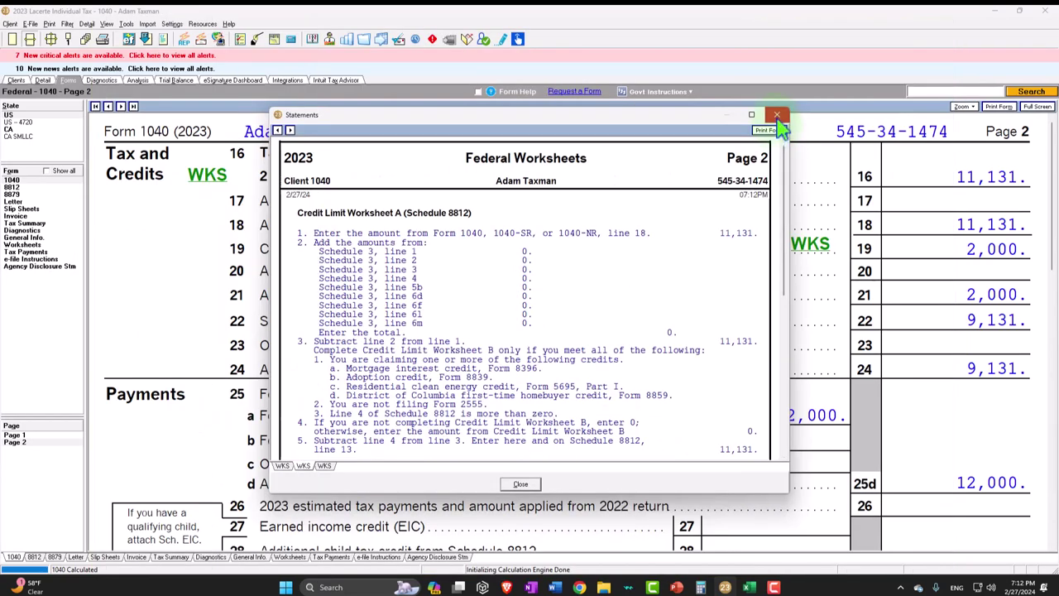
pyautogui.click(781, 113)
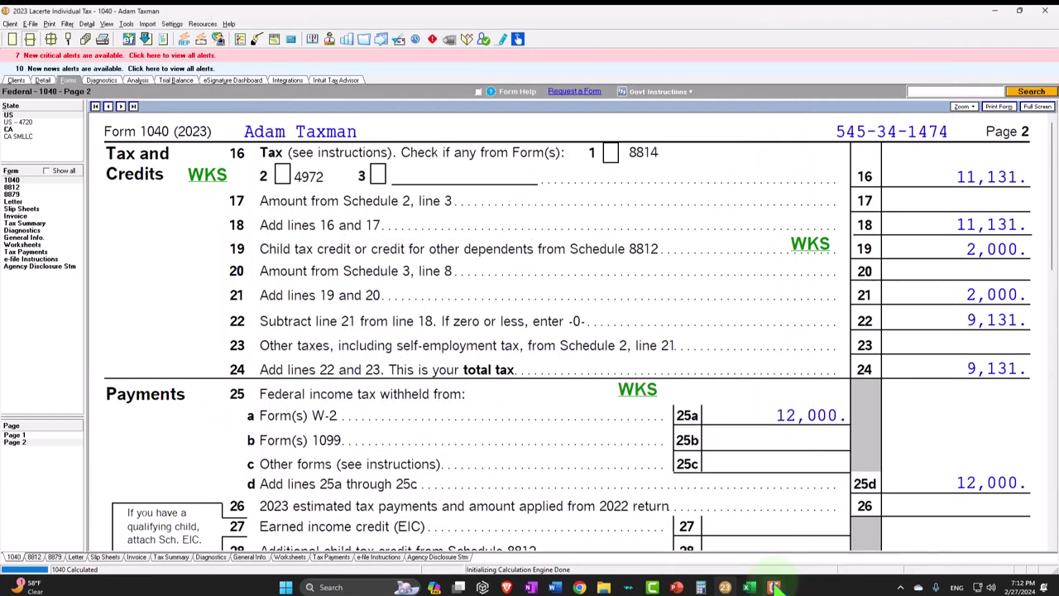
pyautogui.click(749, 586)
pyautogui.click(345, 479)
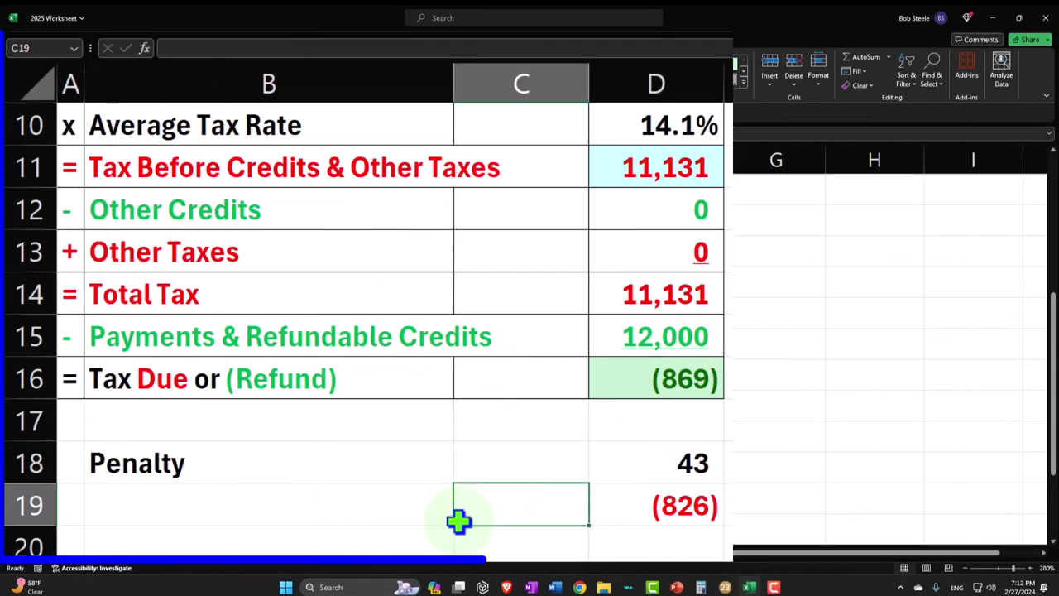
pyautogui.click(655, 208)
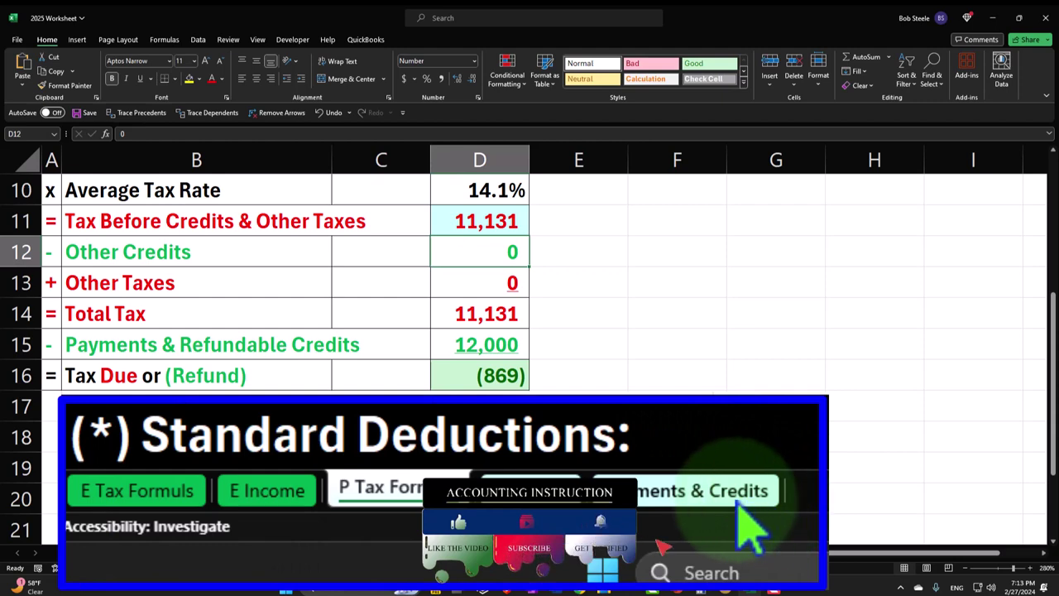
pyautogui.click(739, 528)
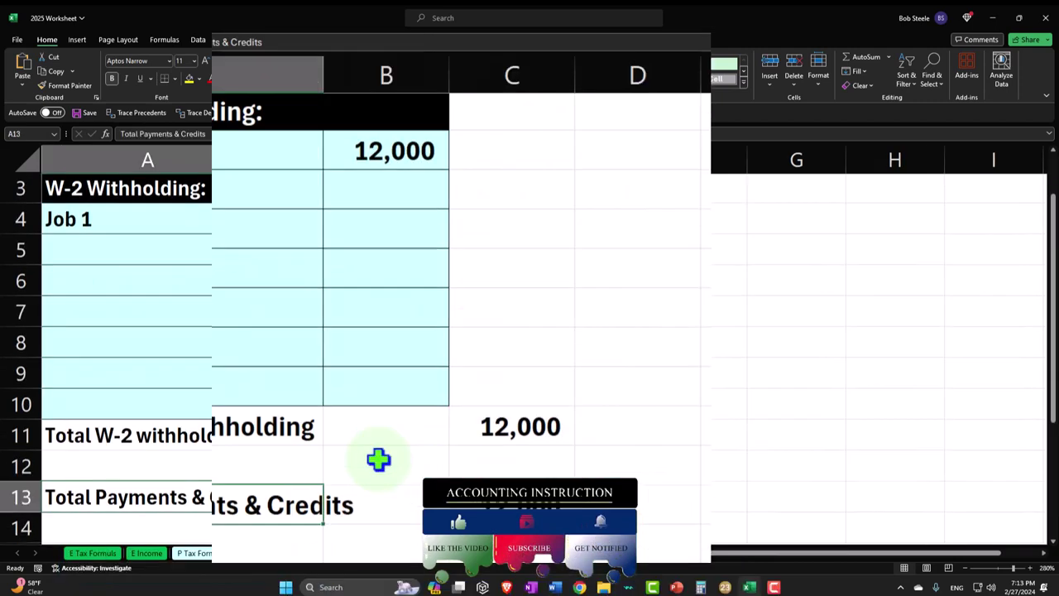
pyautogui.scroll(-2, 186, 237)
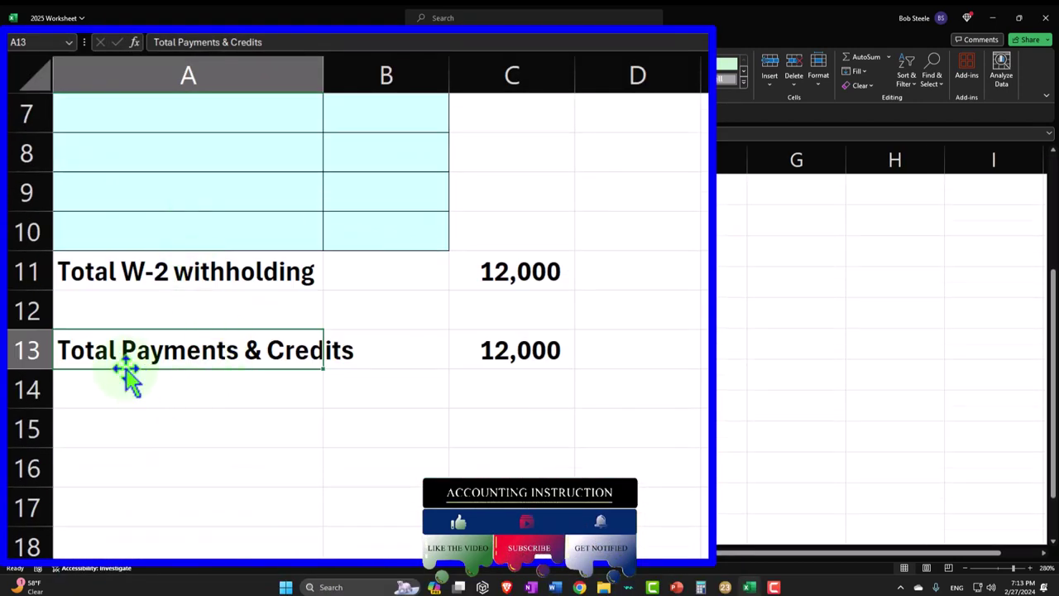
pyautogui.click(15, 351)
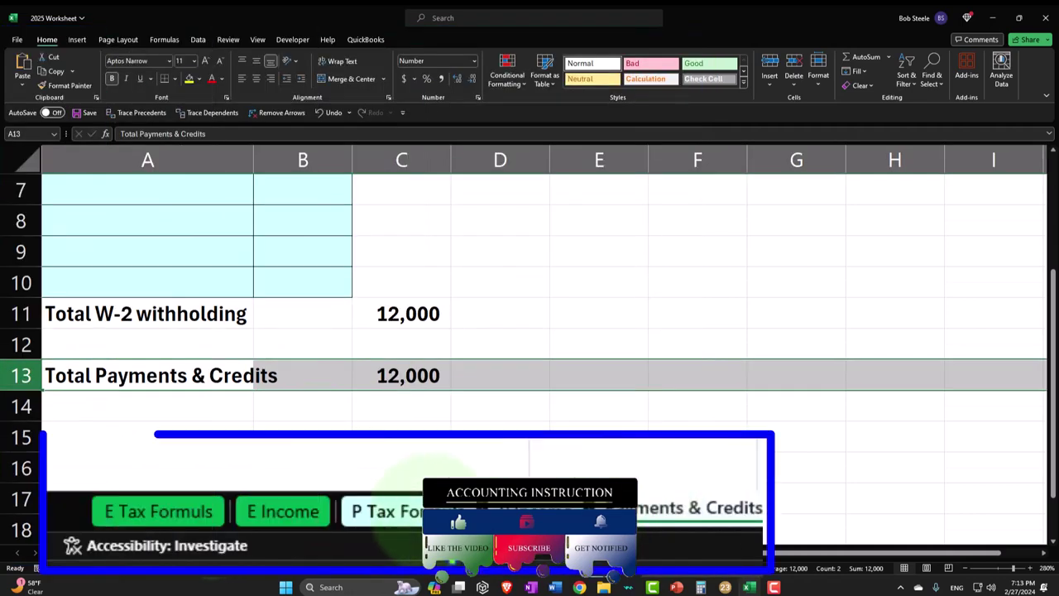
pyautogui.click(200, 553)
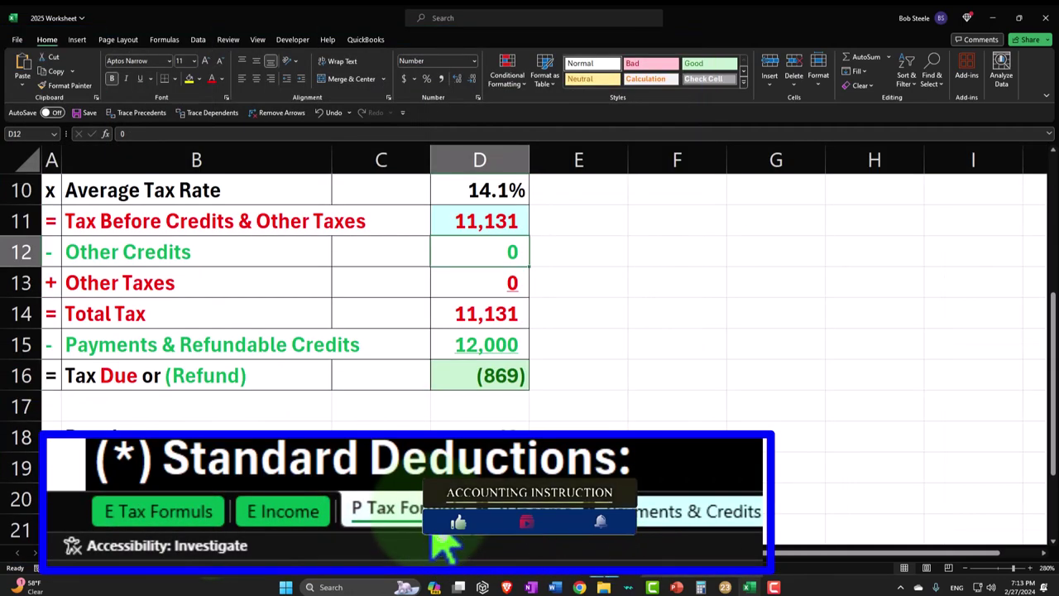
pyautogui.click(120, 256)
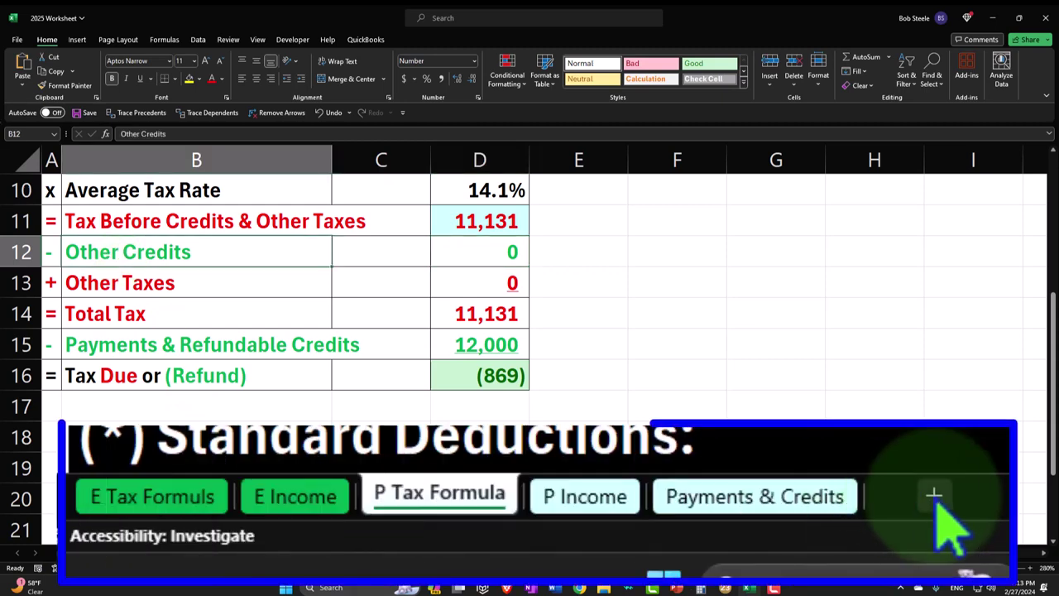
# - Add a new sheet after P Income and name it Other Credits
pyautogui.click(944, 517)
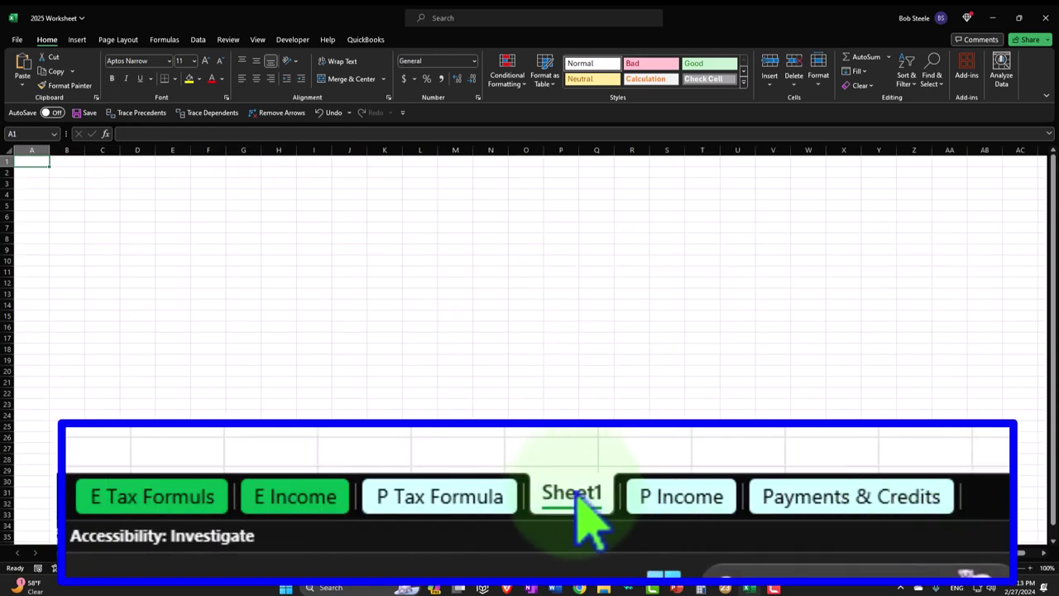
pyautogui.moveTo(572, 516)
pyautogui.mouseDown()
pyautogui.moveTo(702, 495)
pyautogui.moveTo(757, 500)
pyautogui.mouseUp()
pyautogui.click(480, 498)
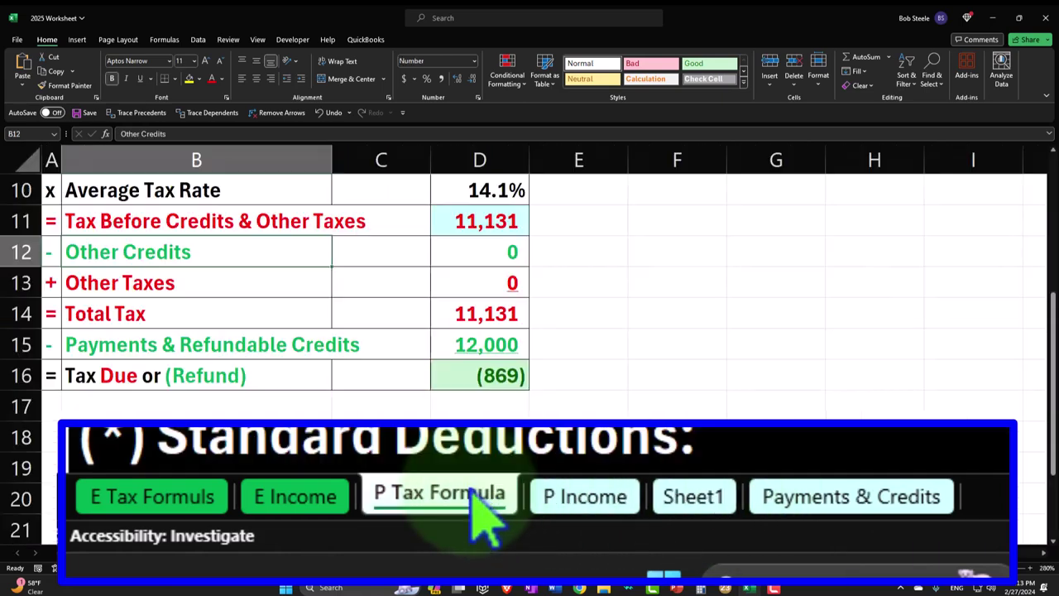
pyautogui.doubleClick(190, 254)
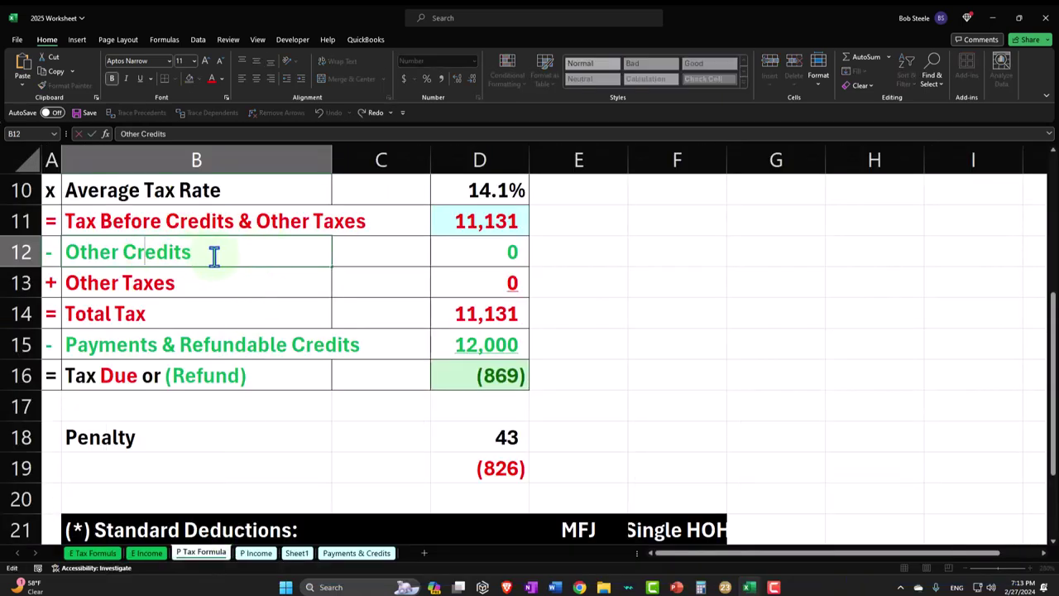
pyautogui.moveTo(213, 256); pyautogui.dragTo(67, 254)
pyautogui.hotkey('ctrl', 'c')
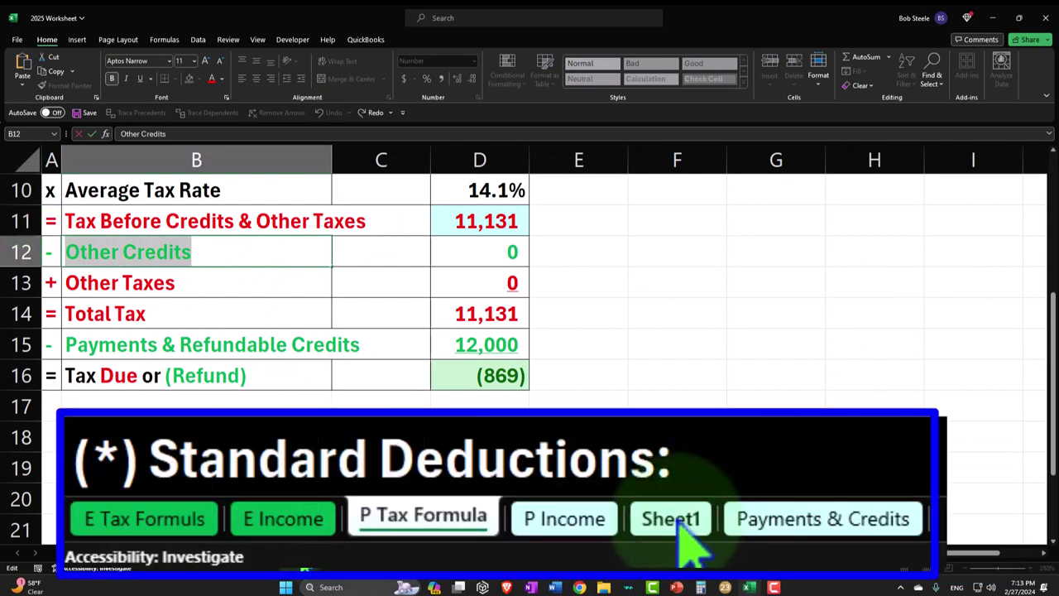
pyautogui.doubleClick(672, 519)
pyautogui.hotkey('ctrl', 'v')
pyautogui.click(314, 491)
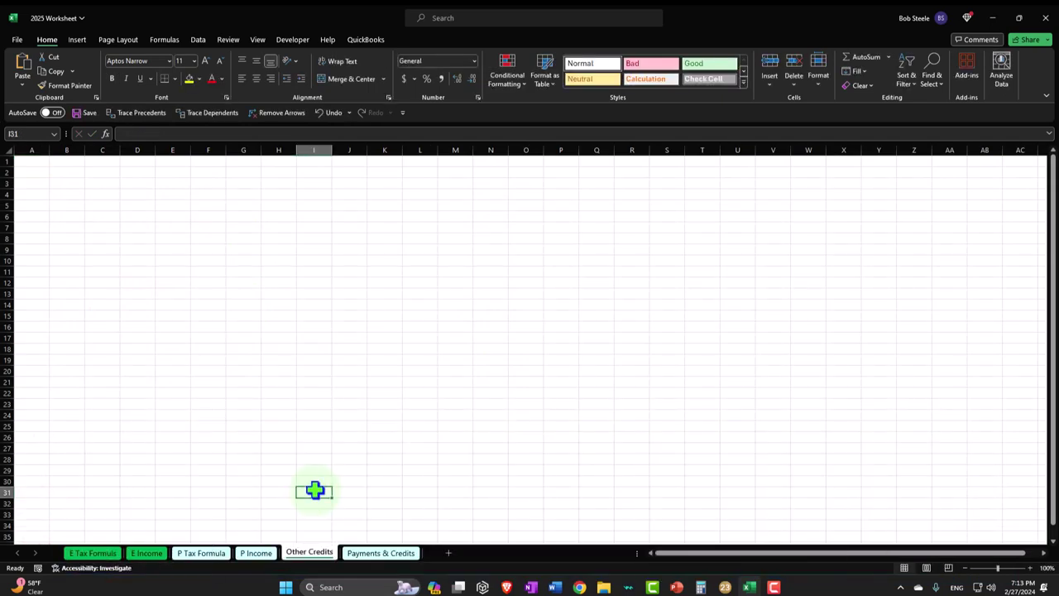
# - Format the whole sheet as Currency with no symbol, 0 decimals and red parenthesized negatives
pyautogui.click(25, 163)
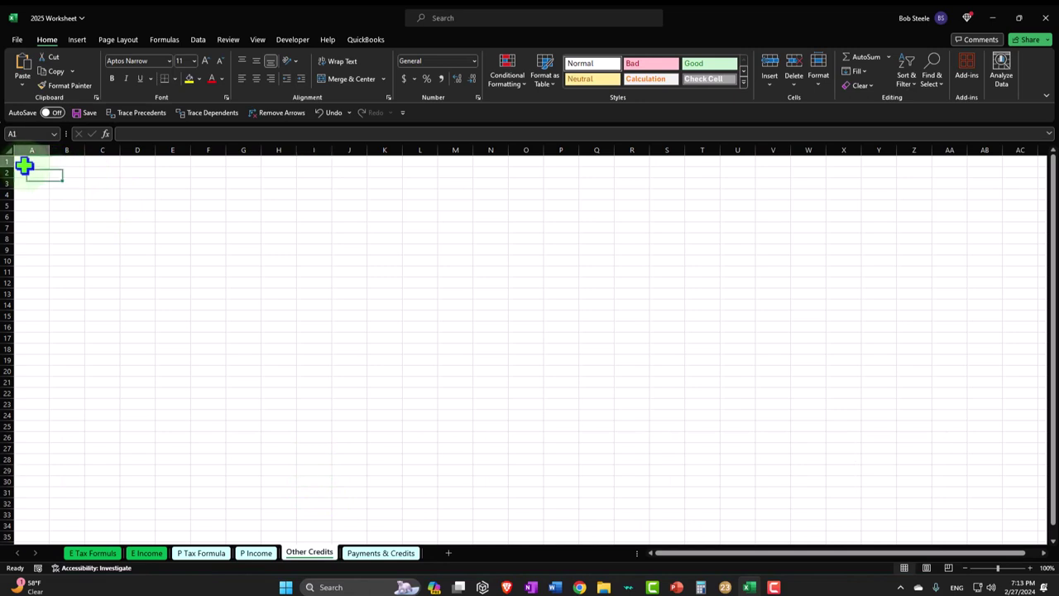
pyautogui.click(8, 149)
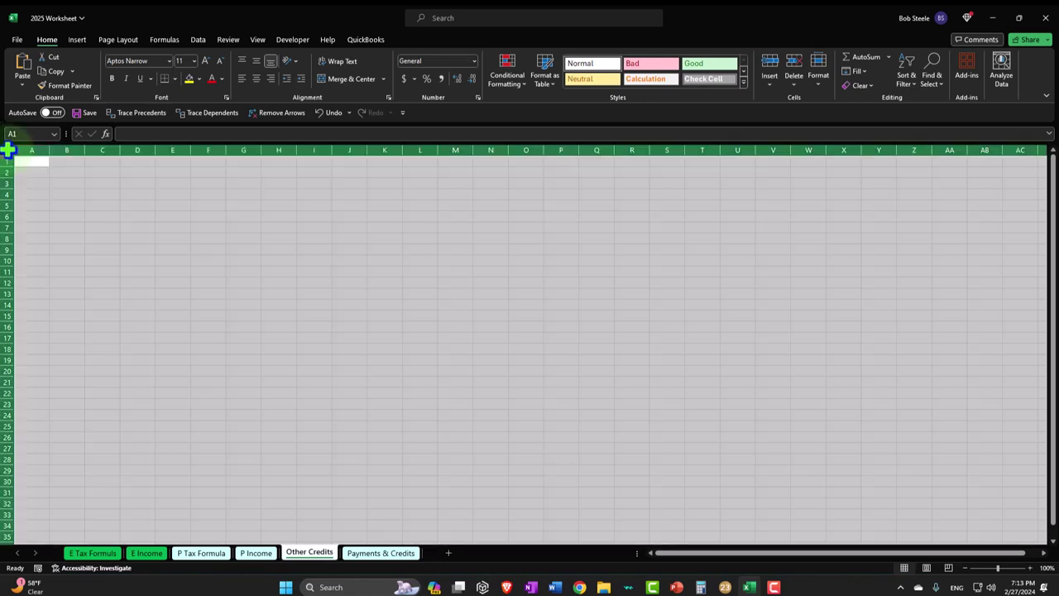
pyautogui.rightClick(157, 248)
pyautogui.click(208, 414)
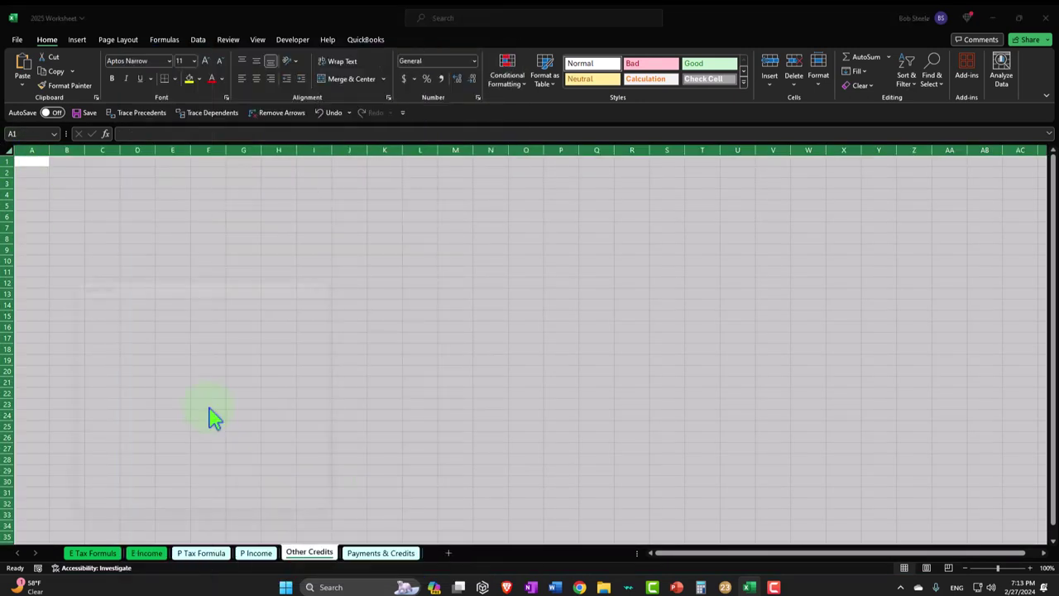
pyautogui.click(120, 219)
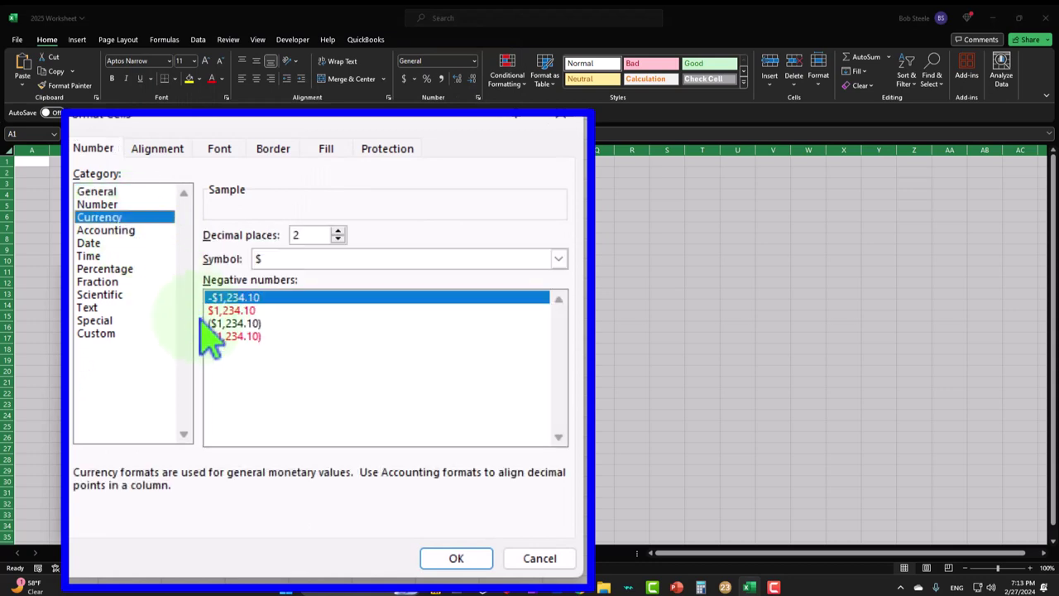
pyautogui.click(235, 336)
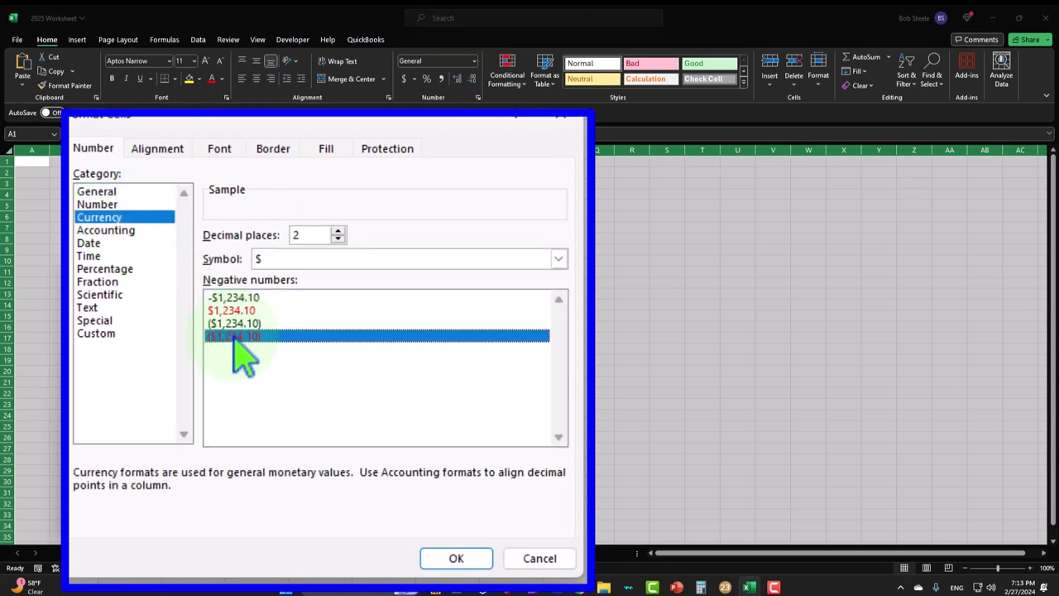
pyautogui.click(335, 259)
pyautogui.click(332, 276)
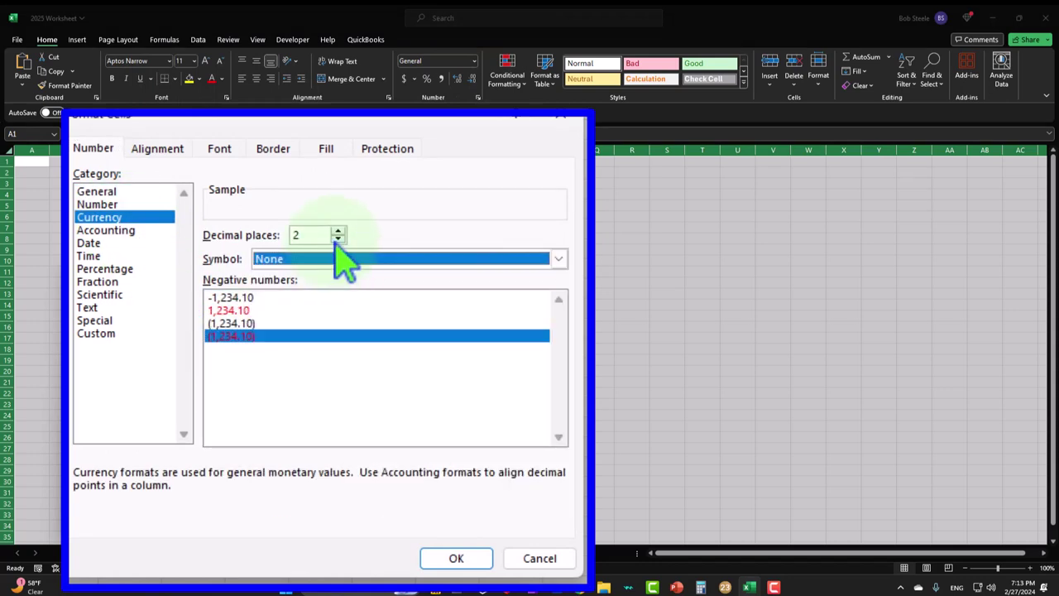
pyautogui.click(338, 240)
pyautogui.click(337, 240)
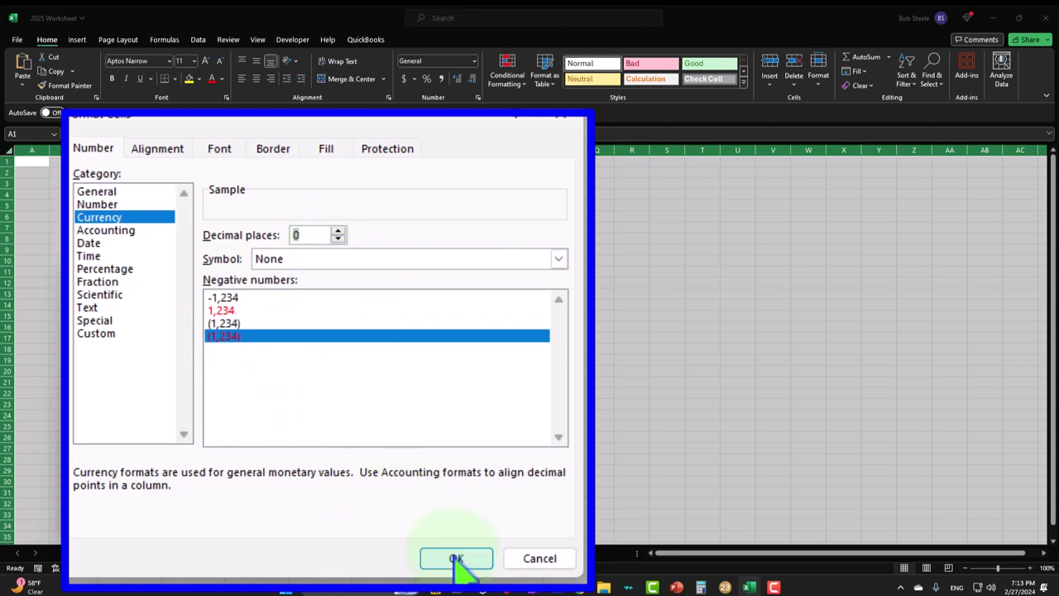
pyautogui.click(457, 558)
# - Make every cell on the Other Credits sheet bold
pyautogui.click(194, 369)
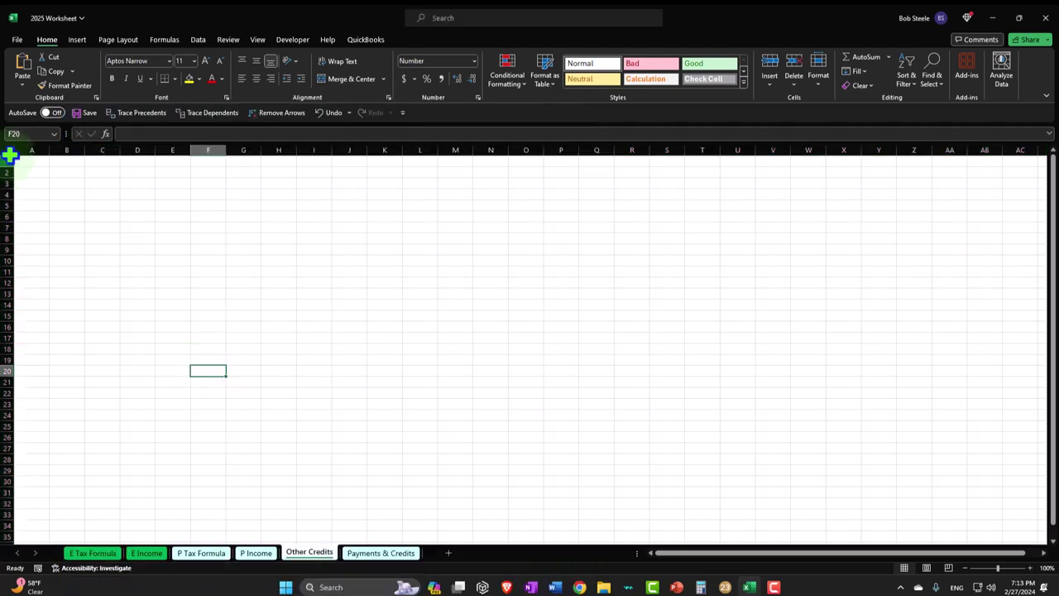
pyautogui.hotkey('ctrl', 'a')
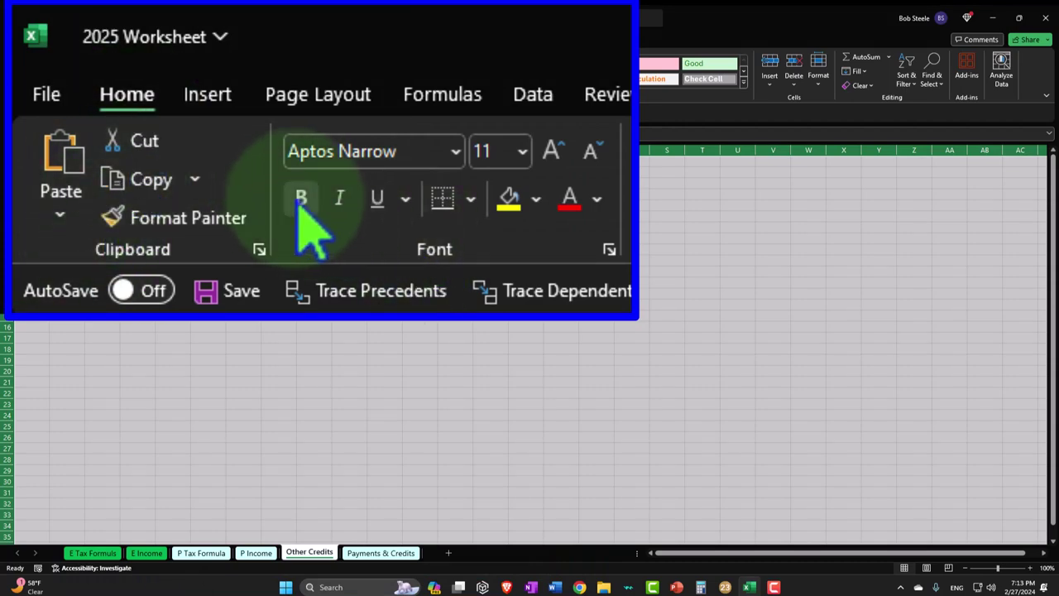
pyautogui.click(300, 201)
pyautogui.click(185, 298)
pyautogui.keyDown('ctrl'); pyautogui.scroll(5, 185, 298); pyautogui.keyUp('ctrl')
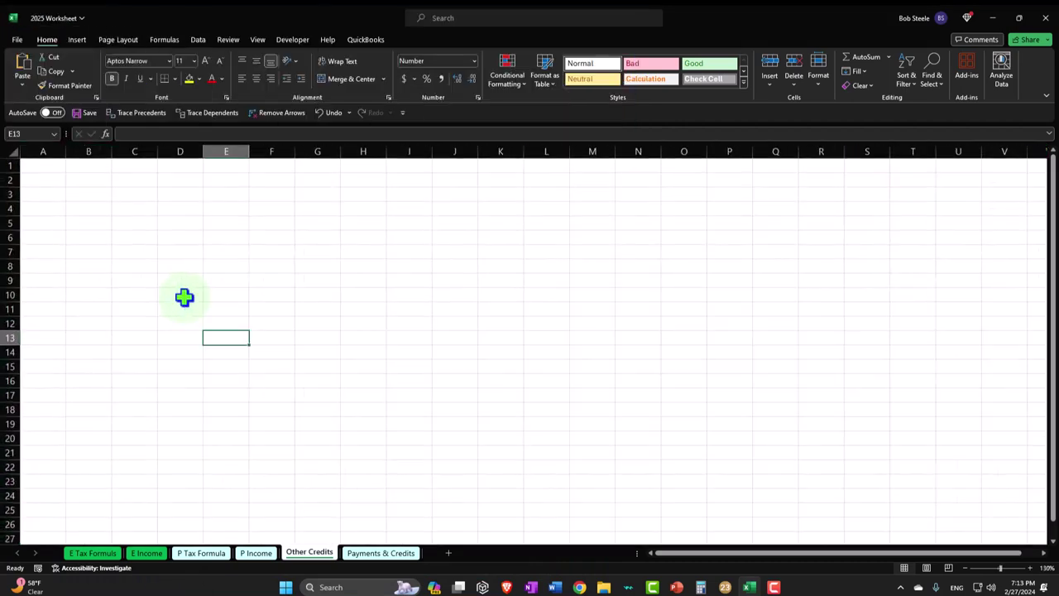
pyautogui.scroll(4, 184, 298)
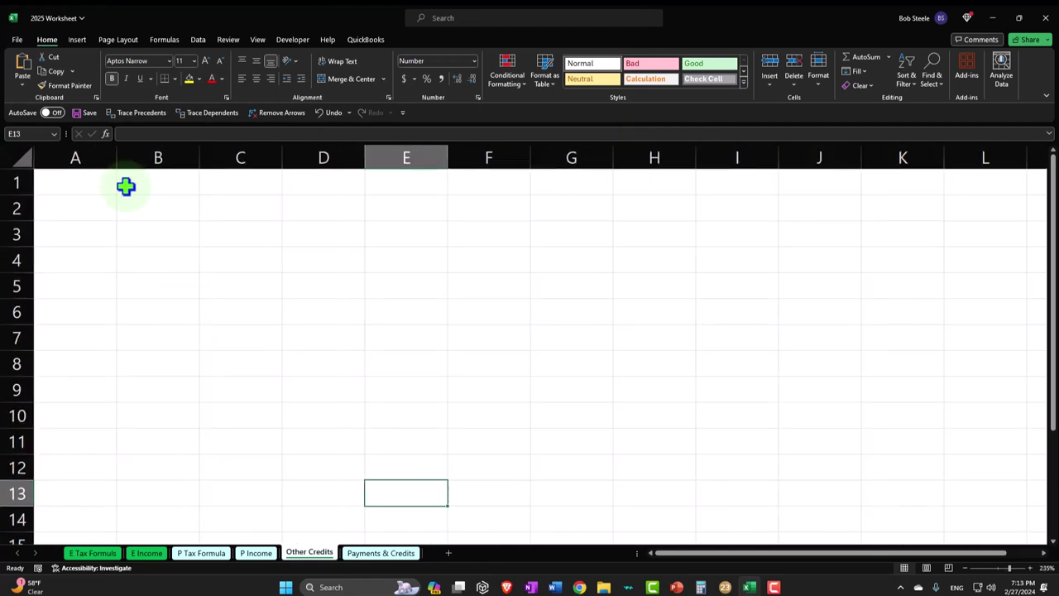
# - Title A1 'Other Credits' and give A1:B1 a black fill with white text
pyautogui.click(93, 185)
pyautogui.write('OP')
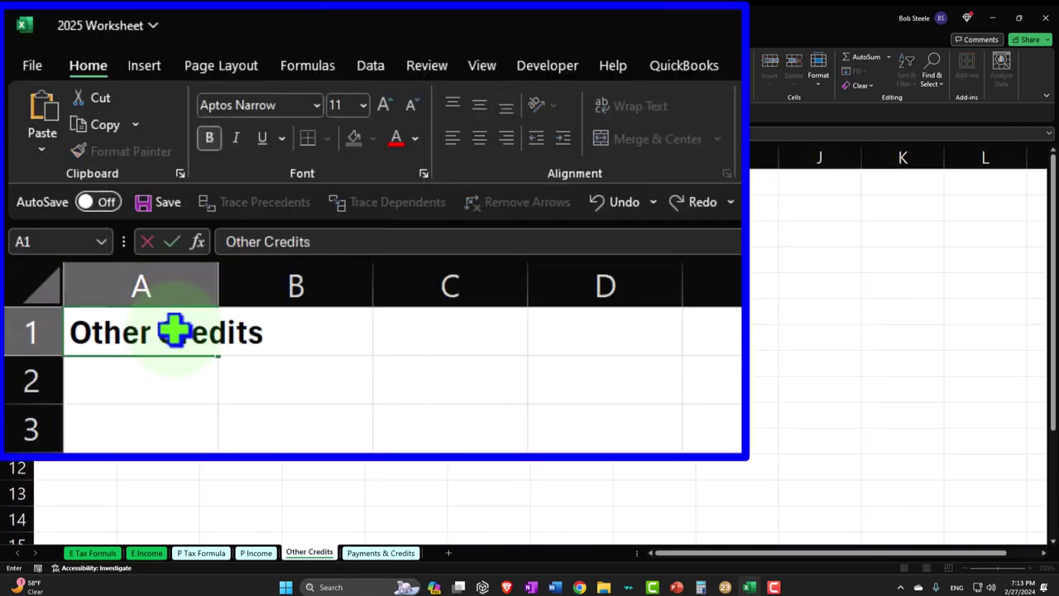
pyautogui.press('Return')
pyautogui.moveTo(174, 332); pyautogui.dragTo(248, 336)
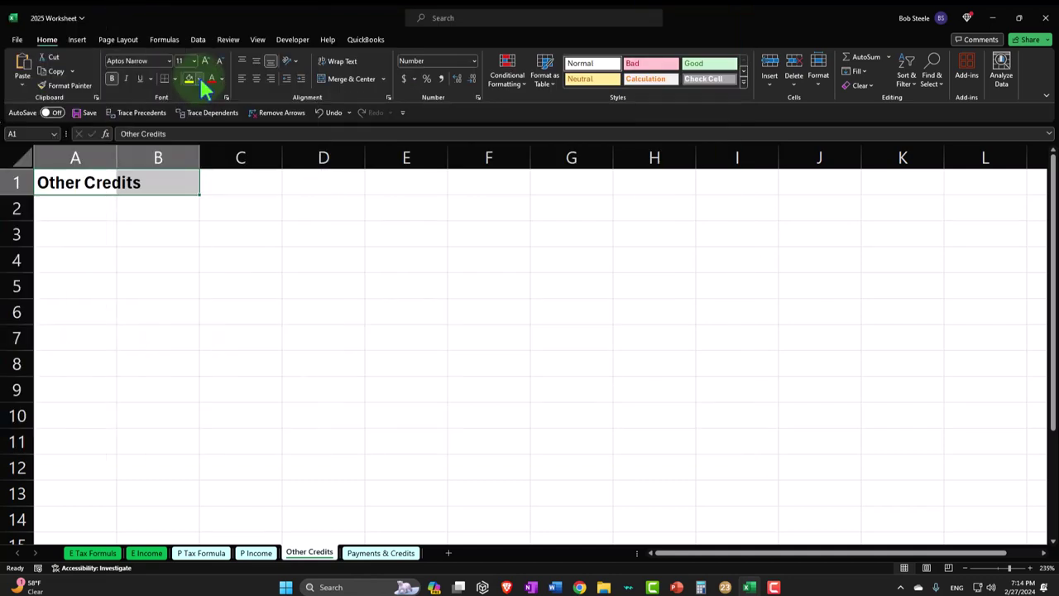
pyautogui.click(199, 78)
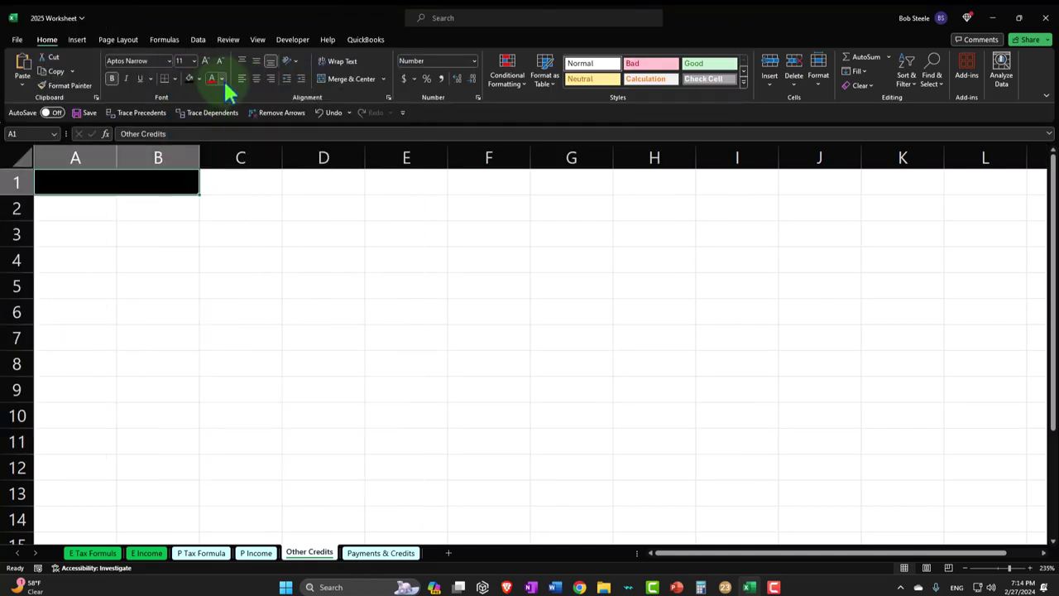
pyautogui.click(222, 80)
pyautogui.click(255, 188)
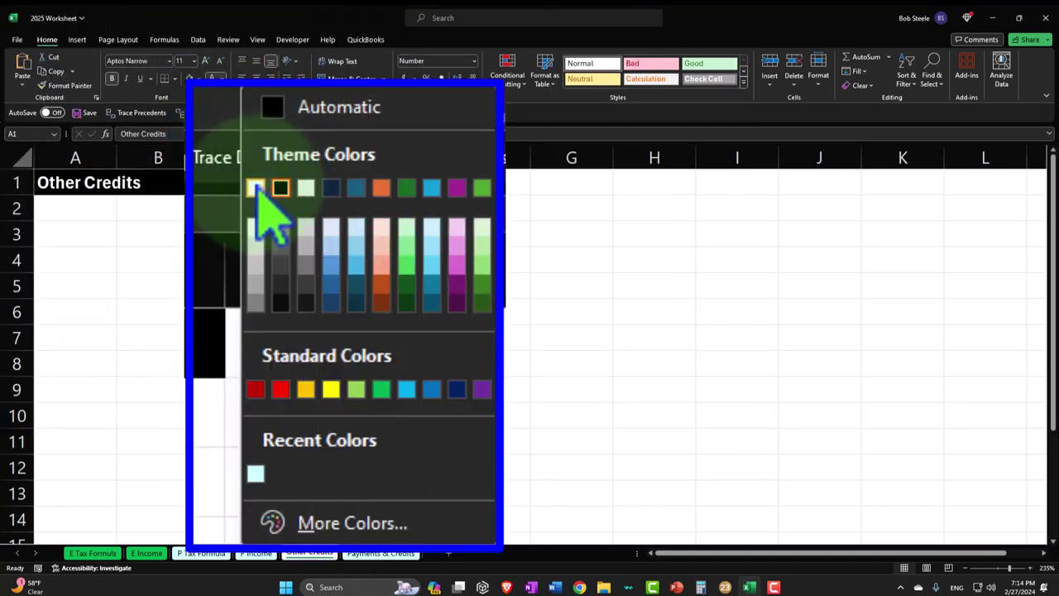
# - Label A3 'Child Tax Credit' and widen column A to fit
pyautogui.click(86, 237)
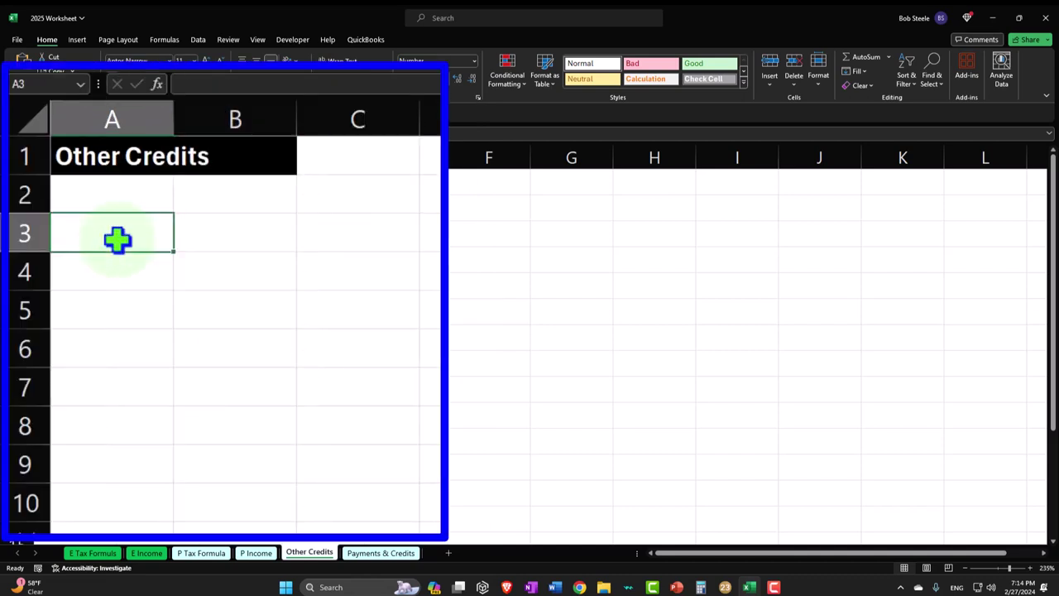
pyautogui.write('Child Tax Credit')
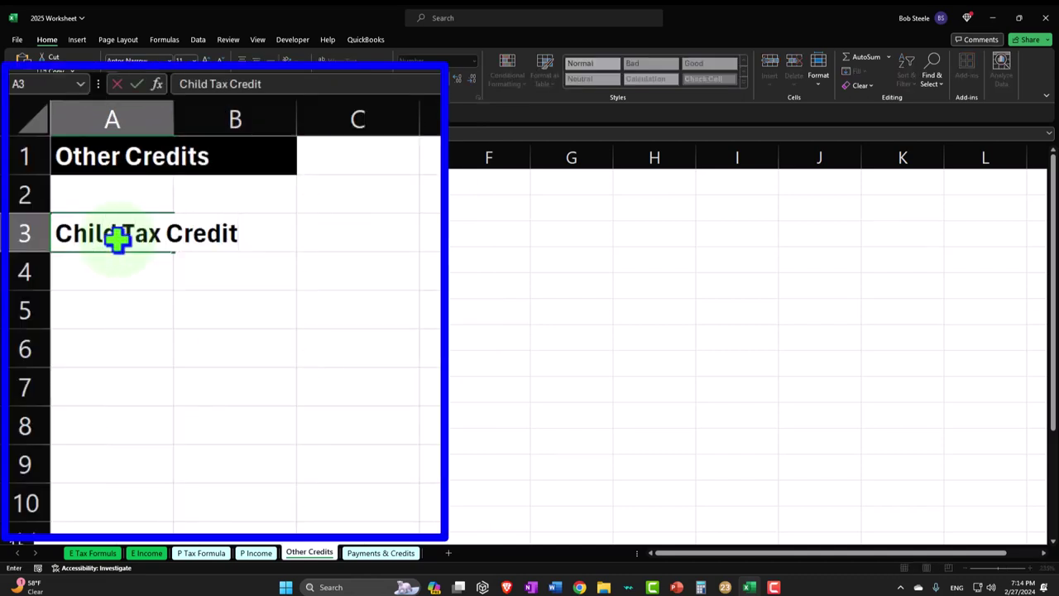
pyautogui.press('Return')
pyautogui.moveTo(175, 112); pyautogui.dragTo(279, 120)
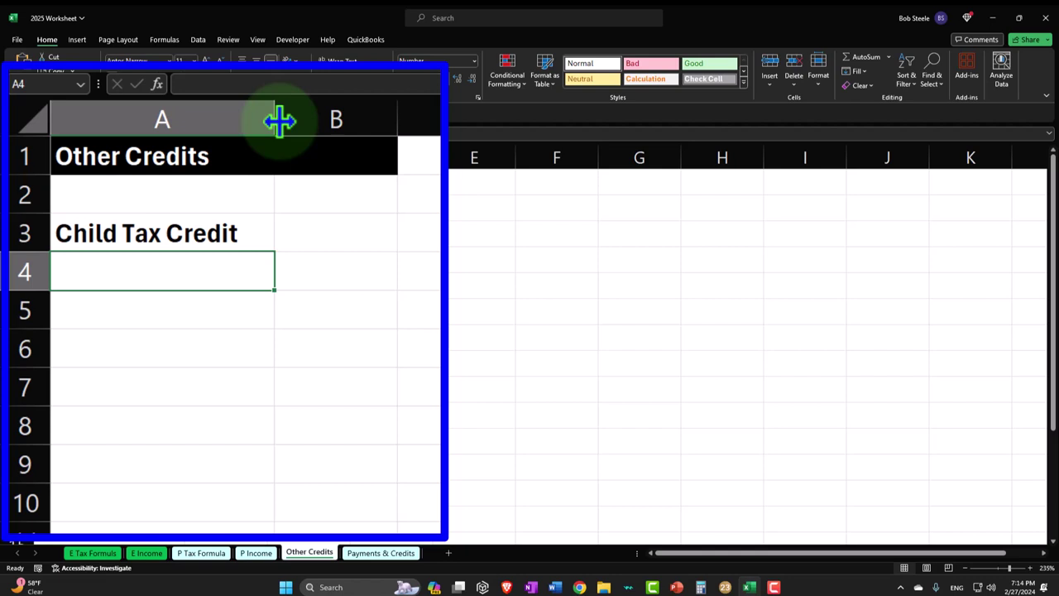
# - Enter the first dependent's name in A4 and a 2,000 credit in B4
pyautogui.write('Chil')
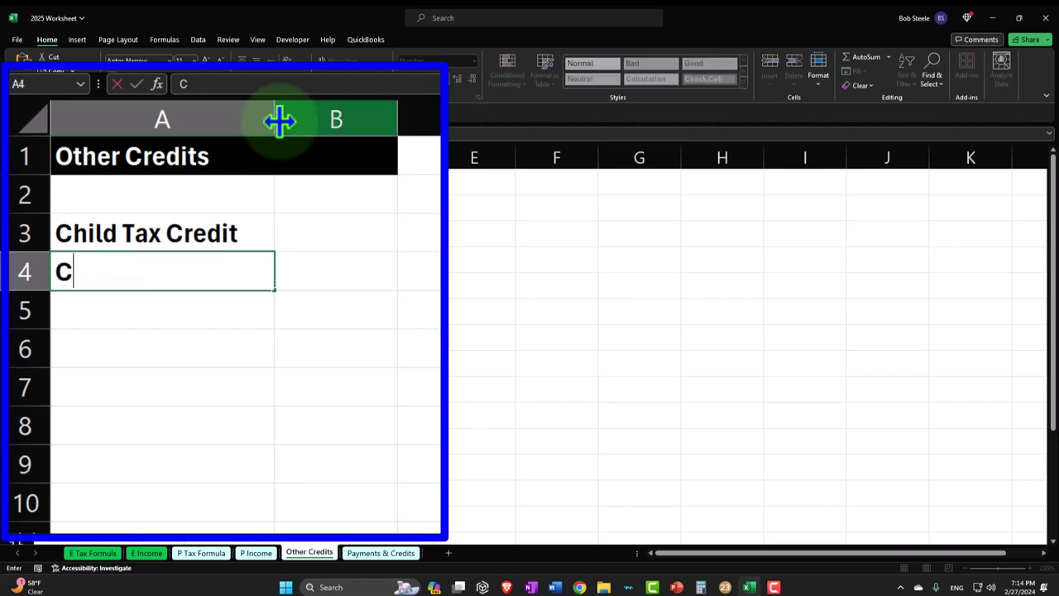
pyautogui.press('Tab')
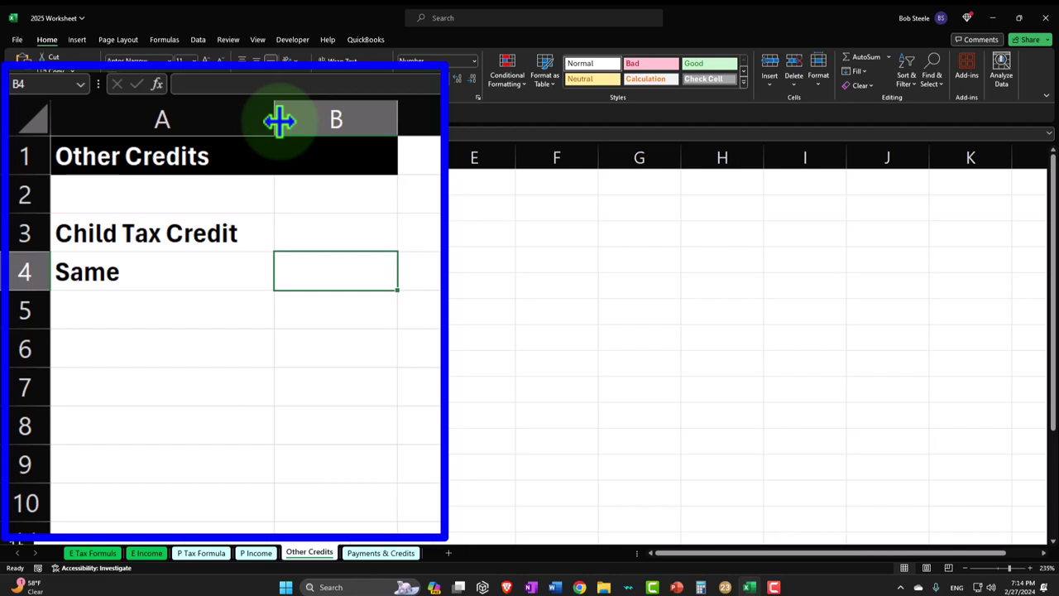
pyautogui.doubleClick(169, 278)
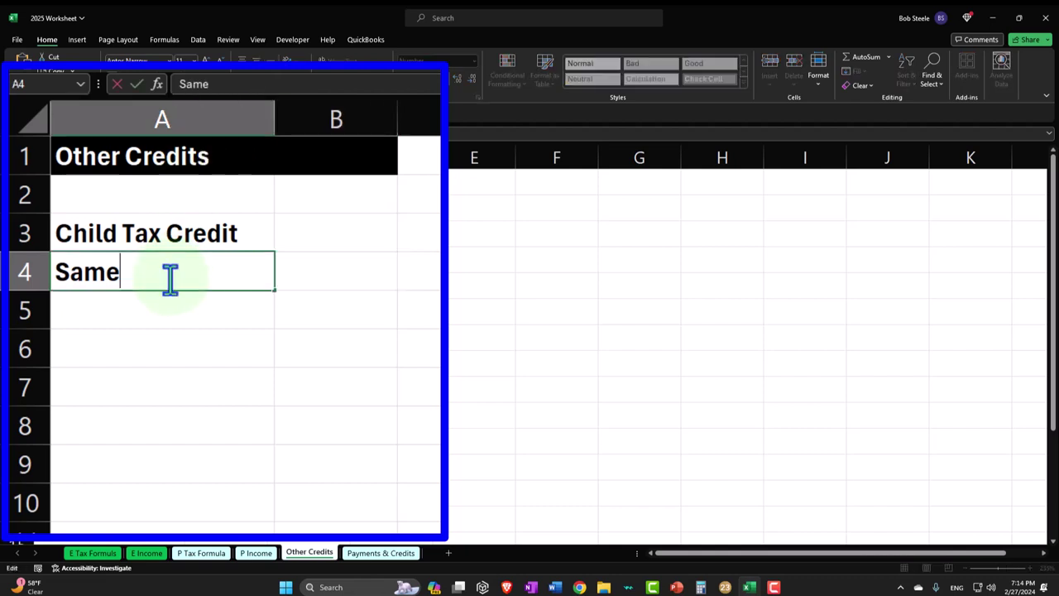
pyautogui.press('Return')
pyautogui.click(267, 273)
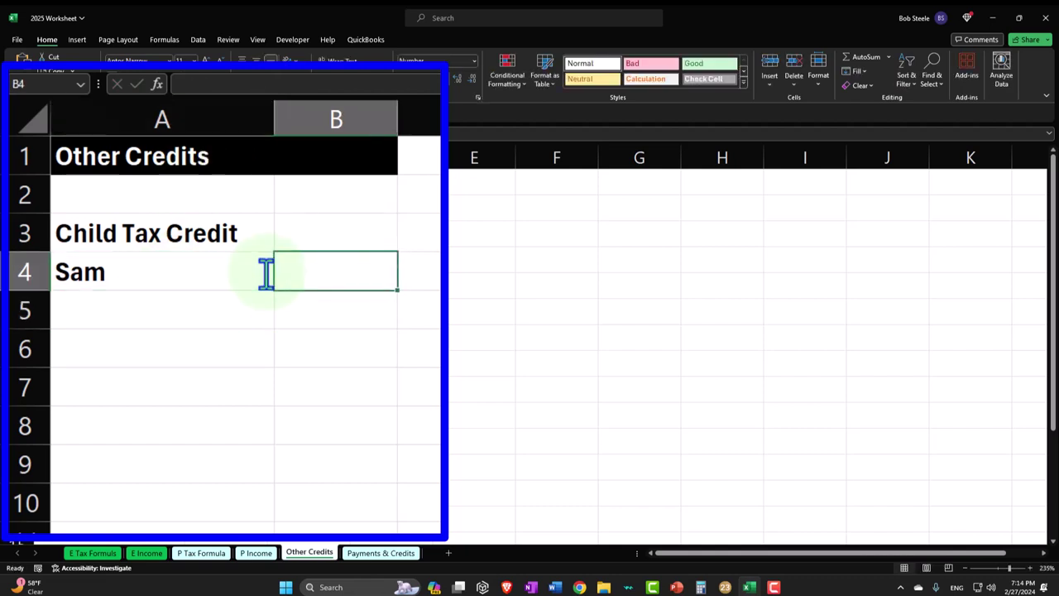
pyautogui.write('2000')
pyautogui.press('Return')
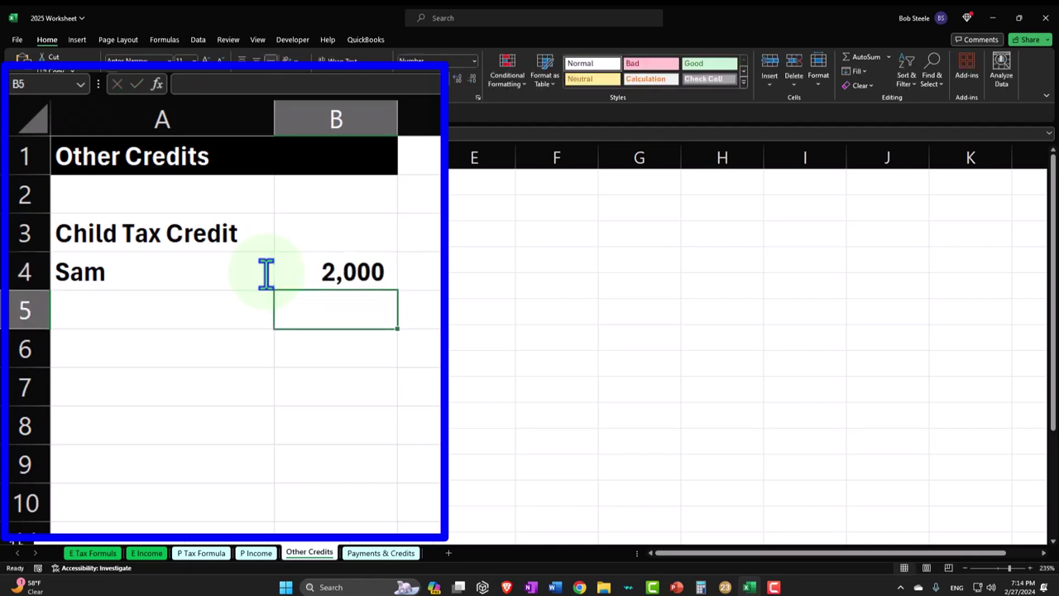
# - Give A4:B9 all borders and light blue fill, then start the Total Child Tax Credits label in A10
pyautogui.click(178, 289)
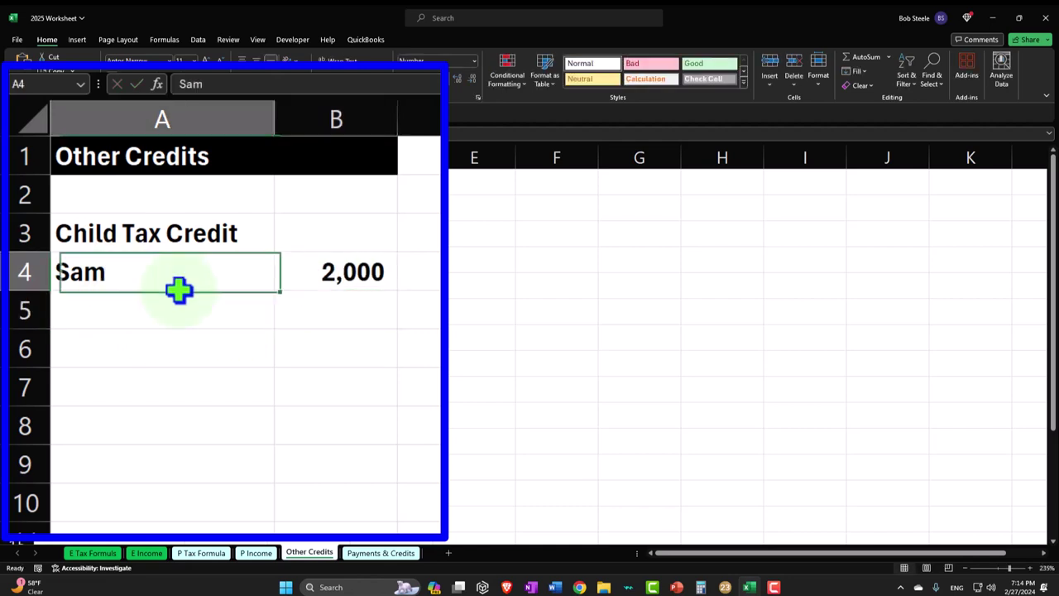
pyautogui.moveTo(179, 289); pyautogui.dragTo(351, 465)
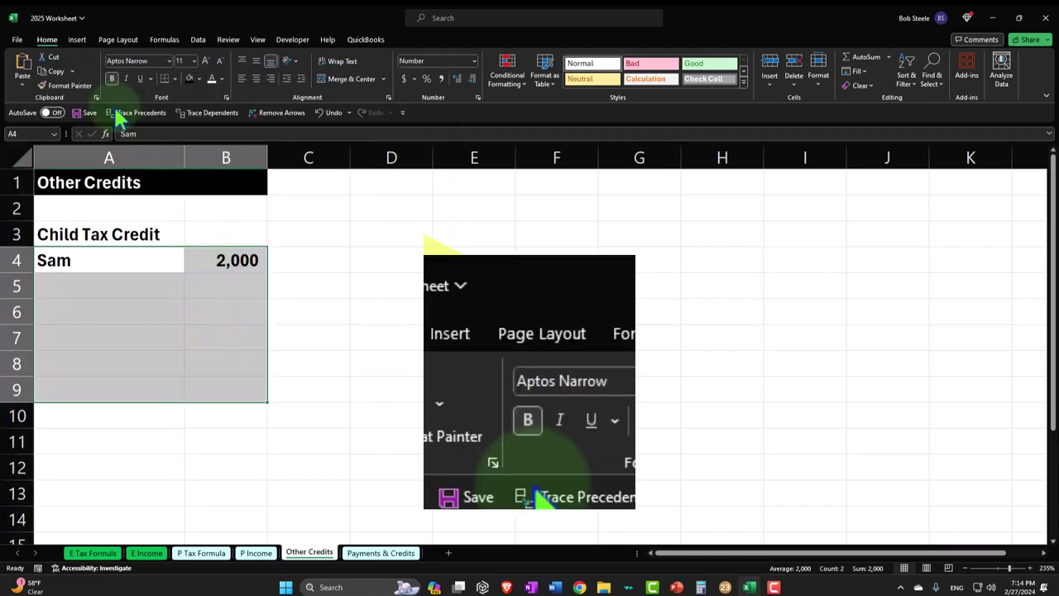
pyautogui.click(175, 79)
pyautogui.click(208, 201)
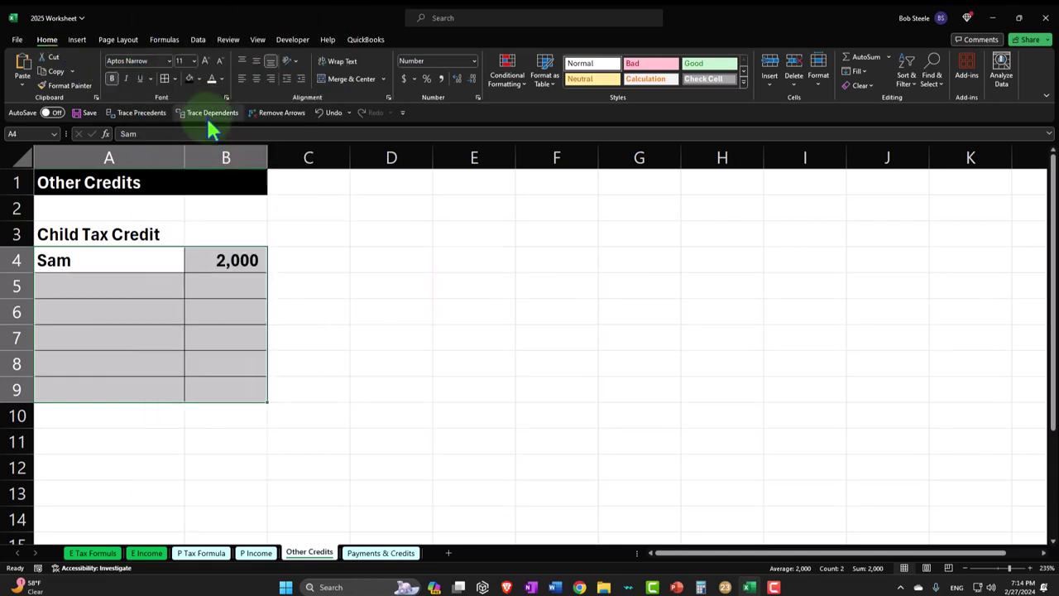
pyautogui.click(198, 78)
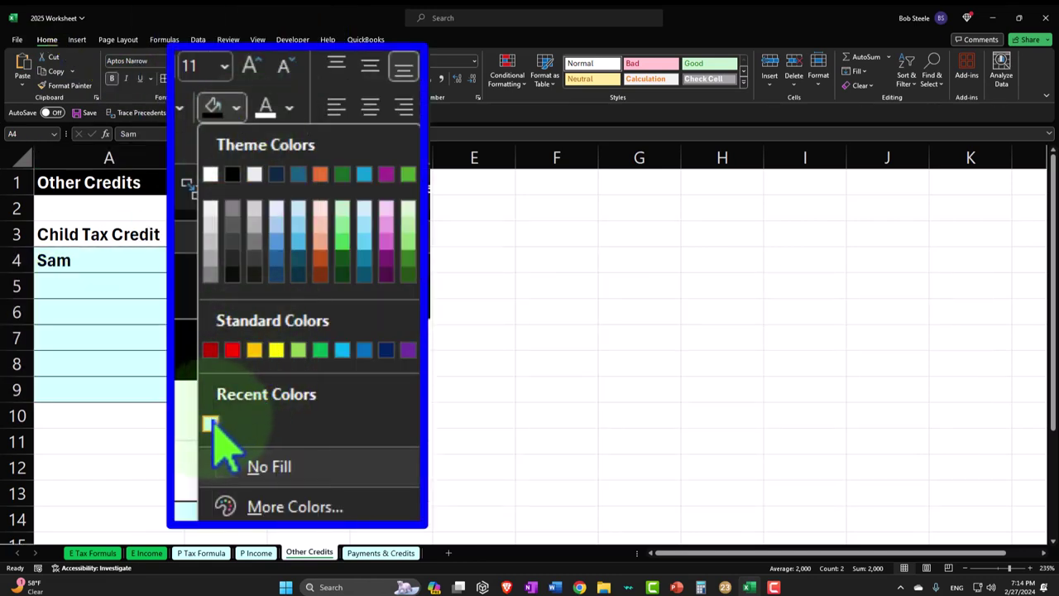
pyautogui.click(188, 214)
pyautogui.click(105, 428)
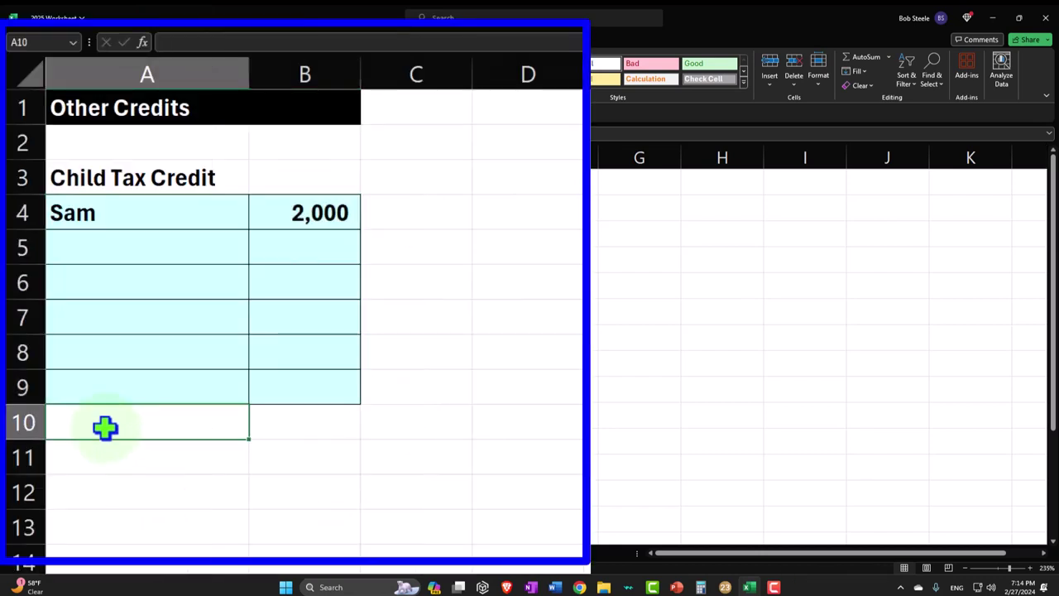
pyautogui.write('Total Child Tax Credits')
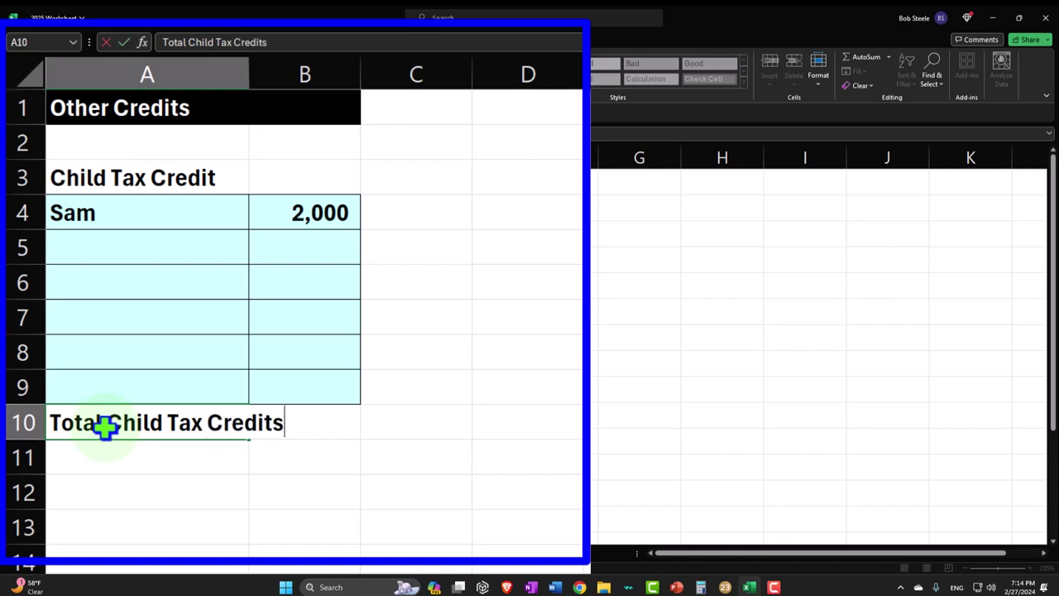
# - Total the child tax credits in C10 with =SUM(B4:B9), giving 2,000
pyautogui.press('Tab')
pyautogui.press('Tab')
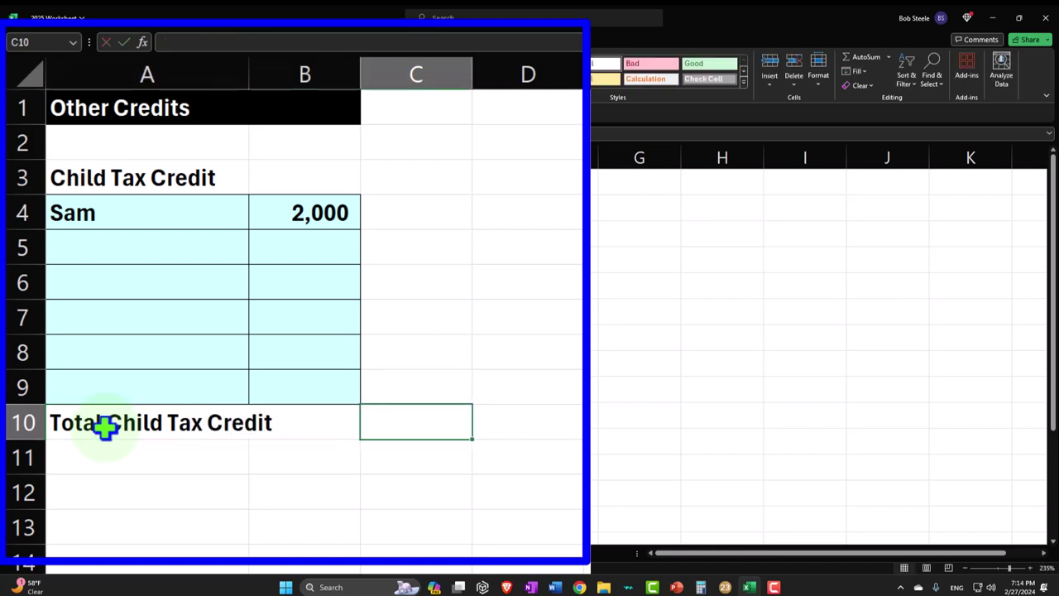
pyautogui.write('=sum(')
pyautogui.press('Left')
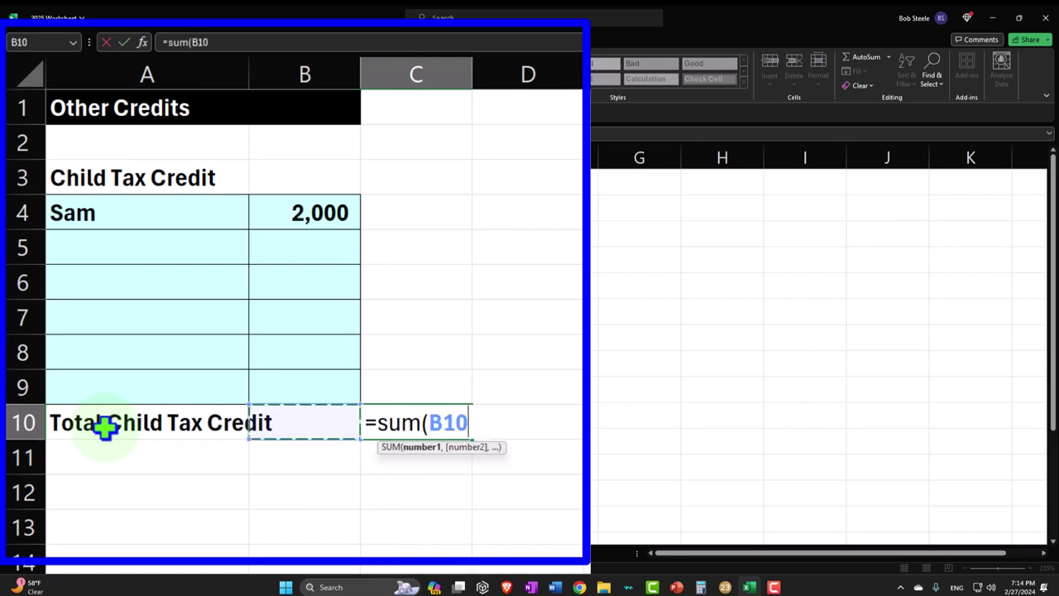
pyautogui.press('Up')
pyautogui.hotkey('shift', 'Up')
pyautogui.hotkey('shift', 'Up')
pyautogui.hotkey('shift', 'Up')
pyautogui.hotkey('shift', 'Up')
pyautogui.hotkey('shift', 'Up')
pyautogui.press('Return')
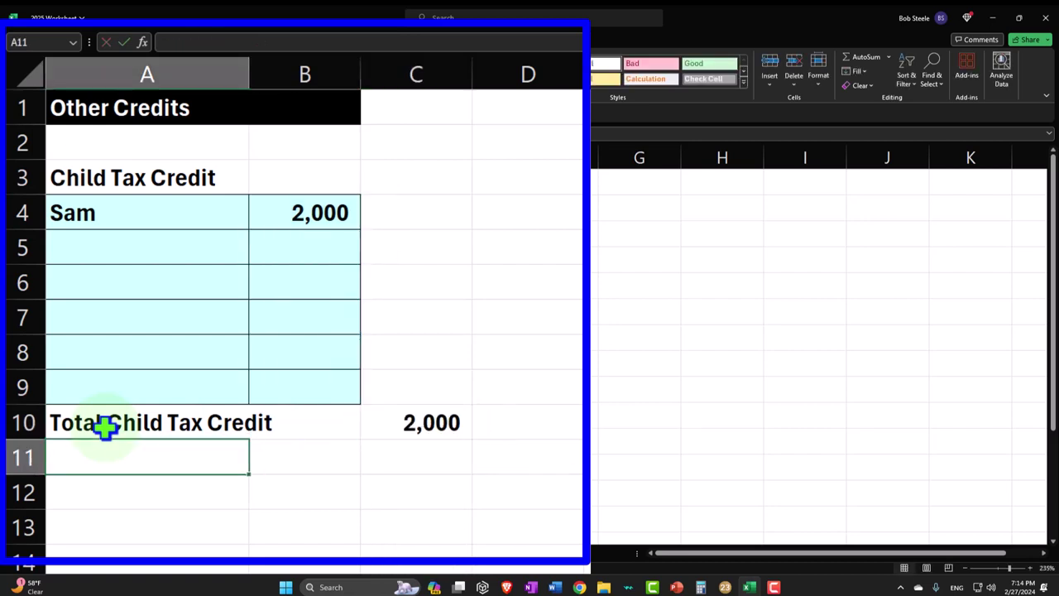
pyautogui.press('Return')
pyautogui.press('Return')
# - Label A12 'Other Credits' and sum C10:C11 in C12
pyautogui.press('Up')
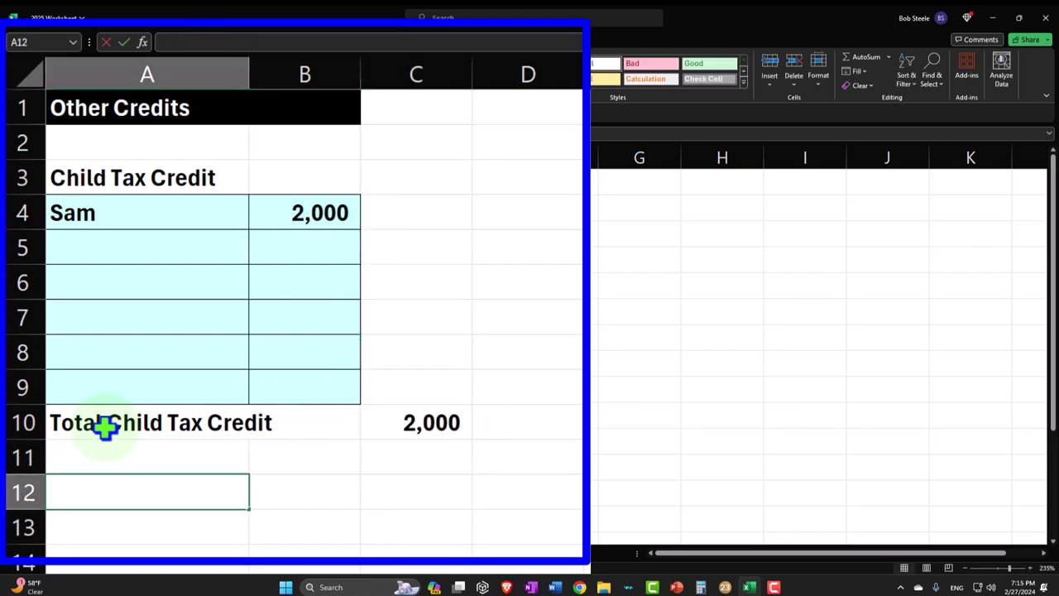
pyautogui.write('Othe')
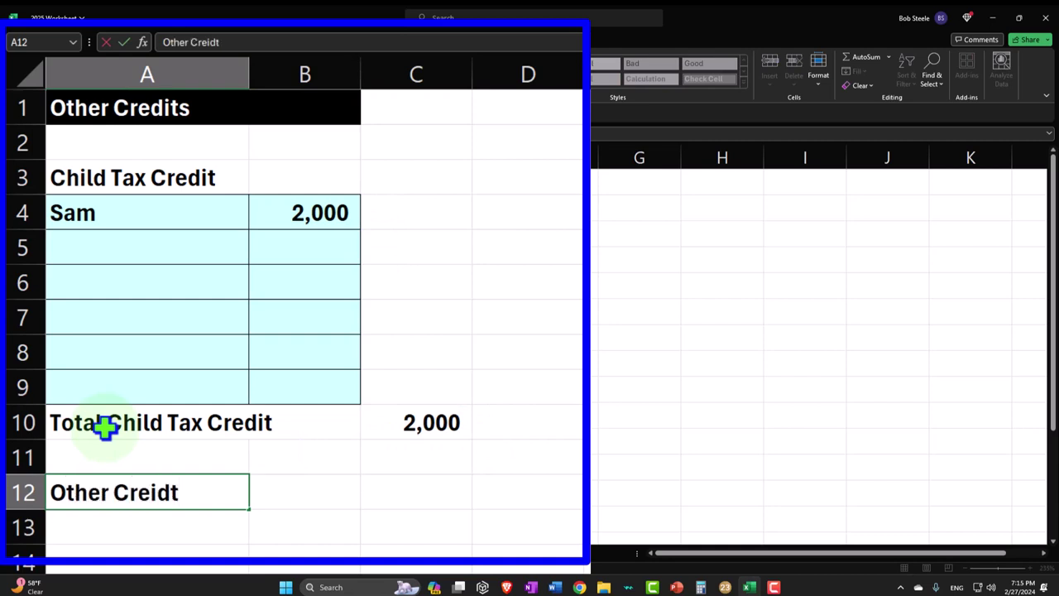
pyautogui.write('r Credits')
pyautogui.press('Tab')
pyautogui.press('Tab')
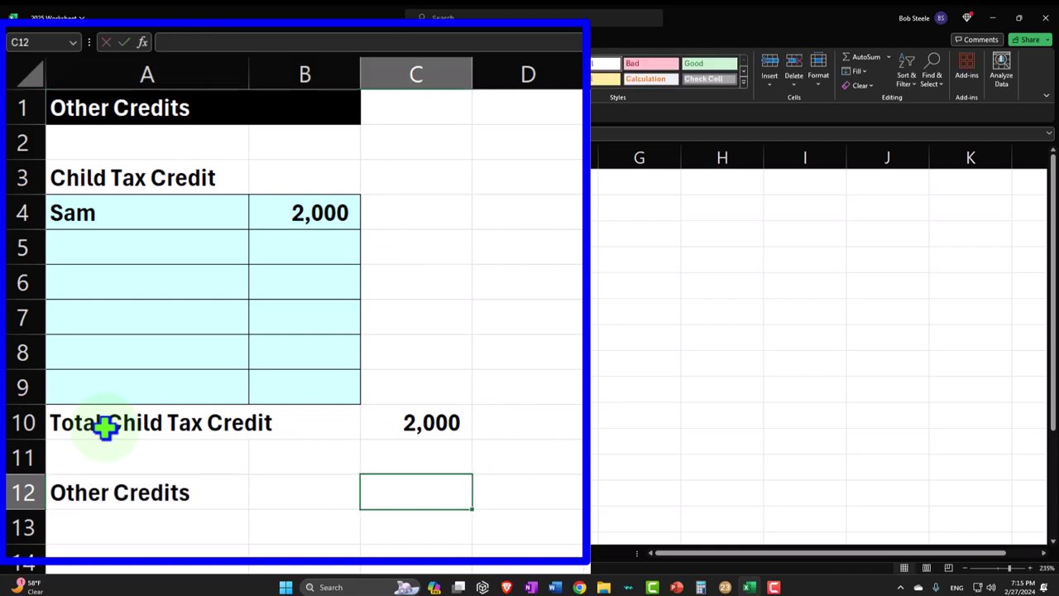
pyautogui.write('=sum(')
pyautogui.press('Up')
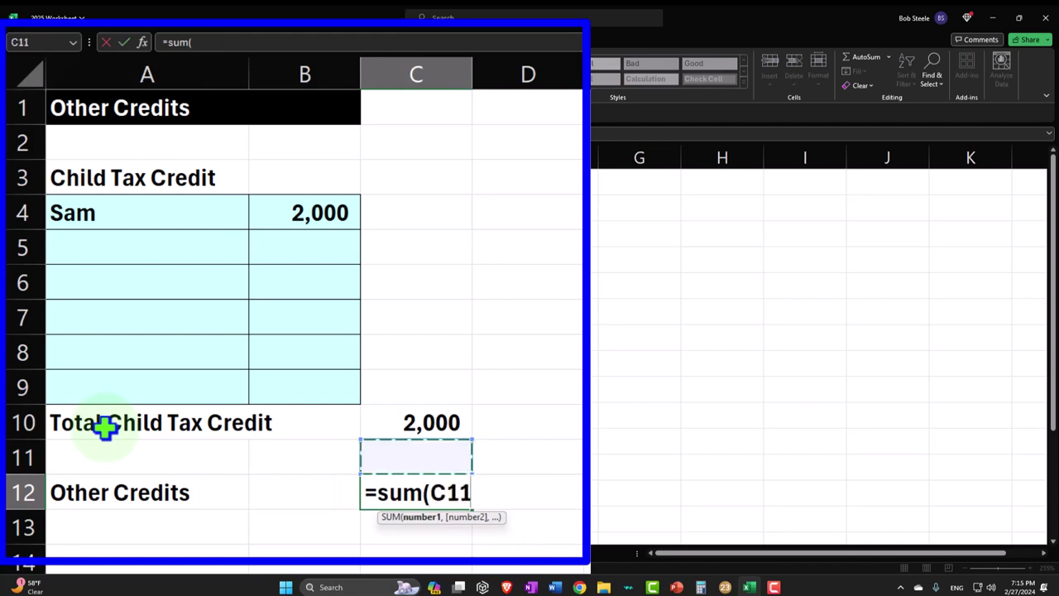
pyautogui.hotkey('shift', 'Up')
pyautogui.press('Return')
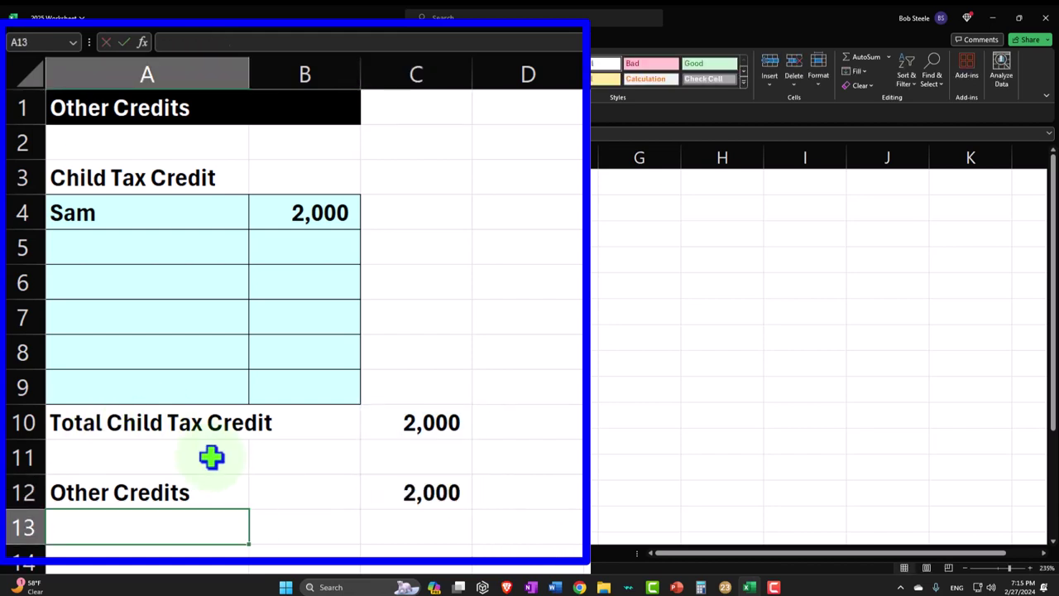
# - Link P Tax Formula's D12 to ='Other Credits'!C12, pulling in the 2,000 credit
pyautogui.click(364, 515)
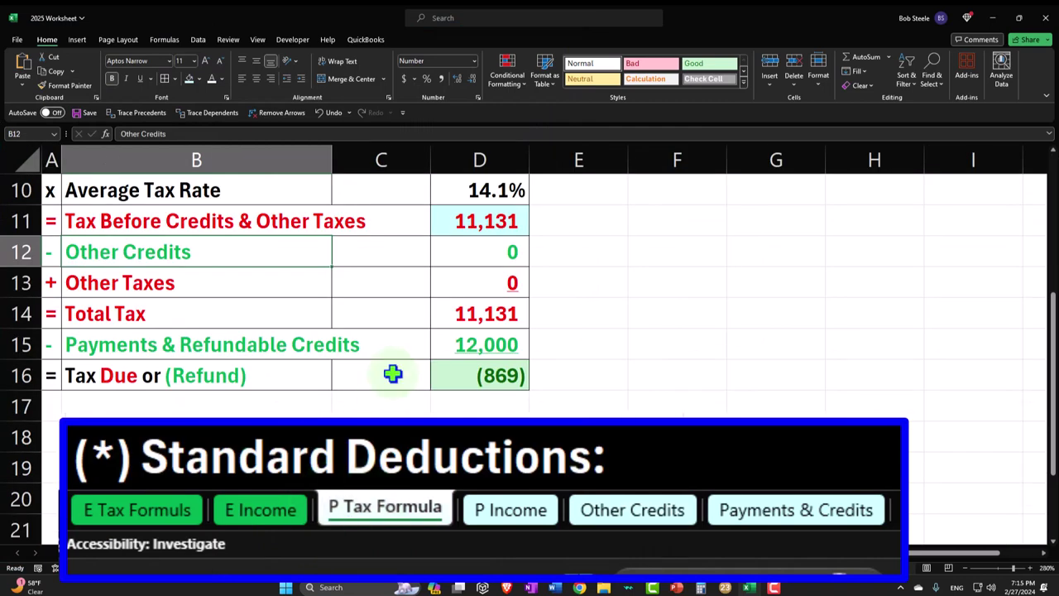
pyautogui.click(480, 251)
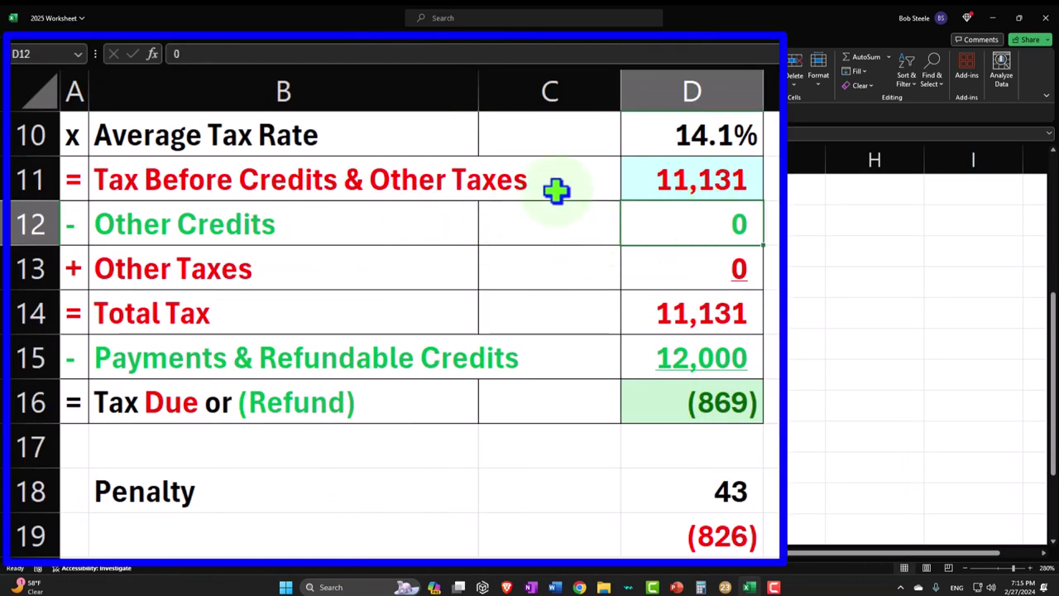
pyautogui.write('=')
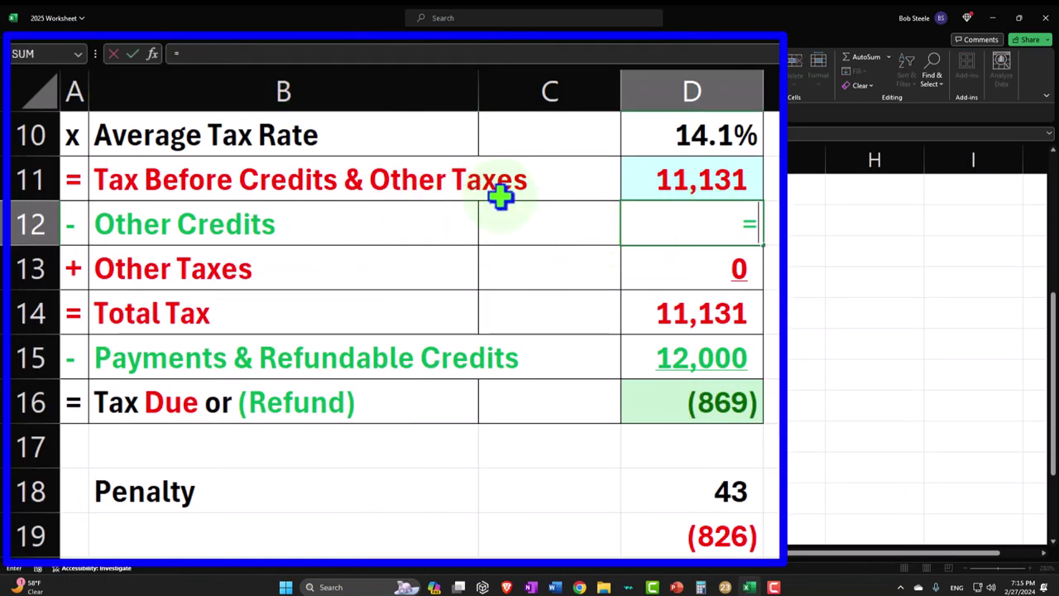
pyautogui.click(308, 553)
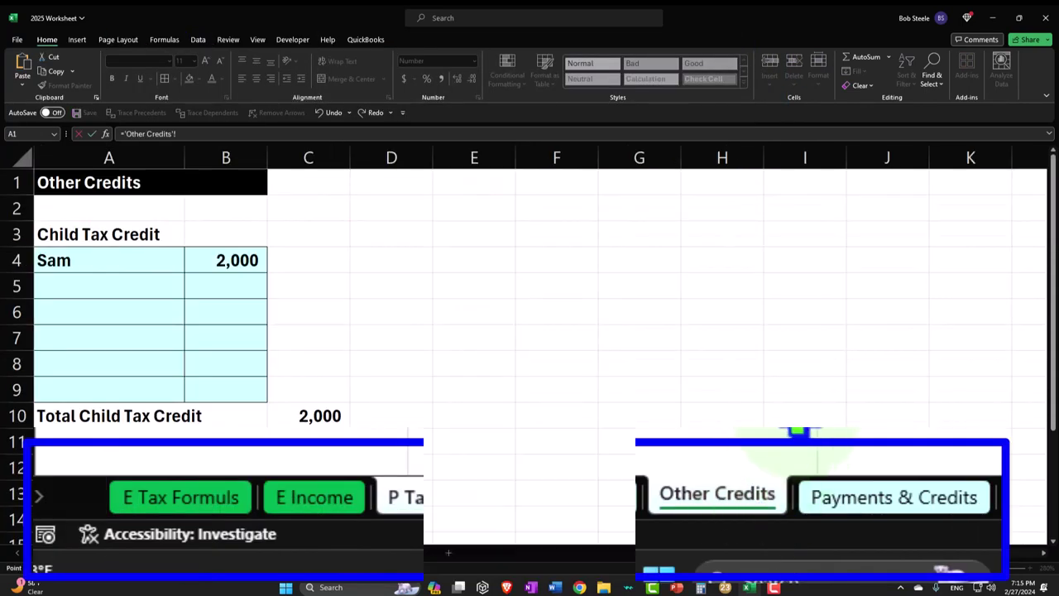
pyautogui.press('Return')
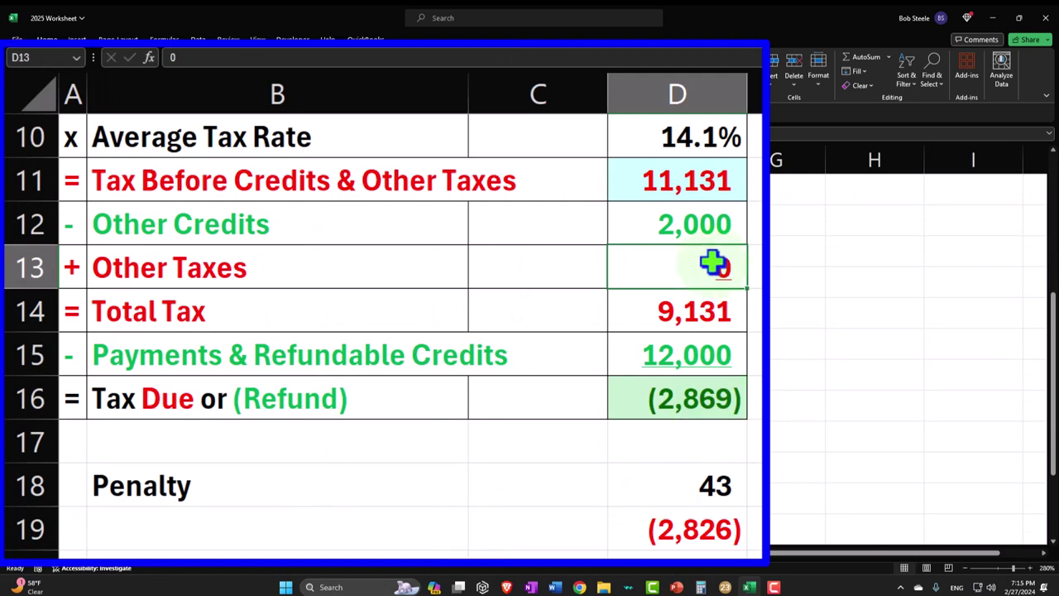
# - Check the D11, D12 and D14 formulas showing 9,131 total tax, then return to Lacerte
pyautogui.click(686, 182)
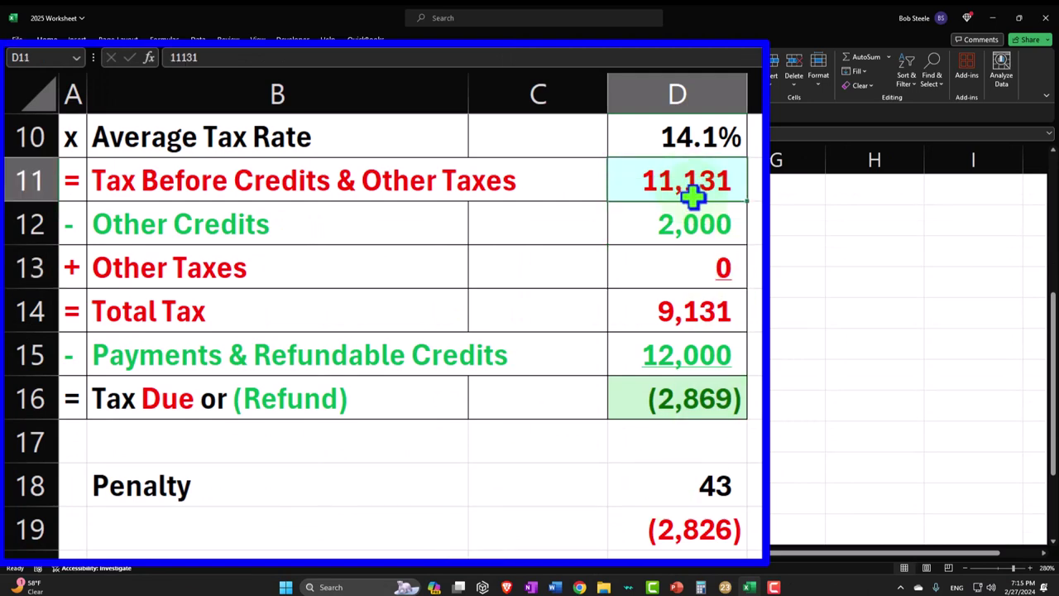
pyautogui.click(698, 218)
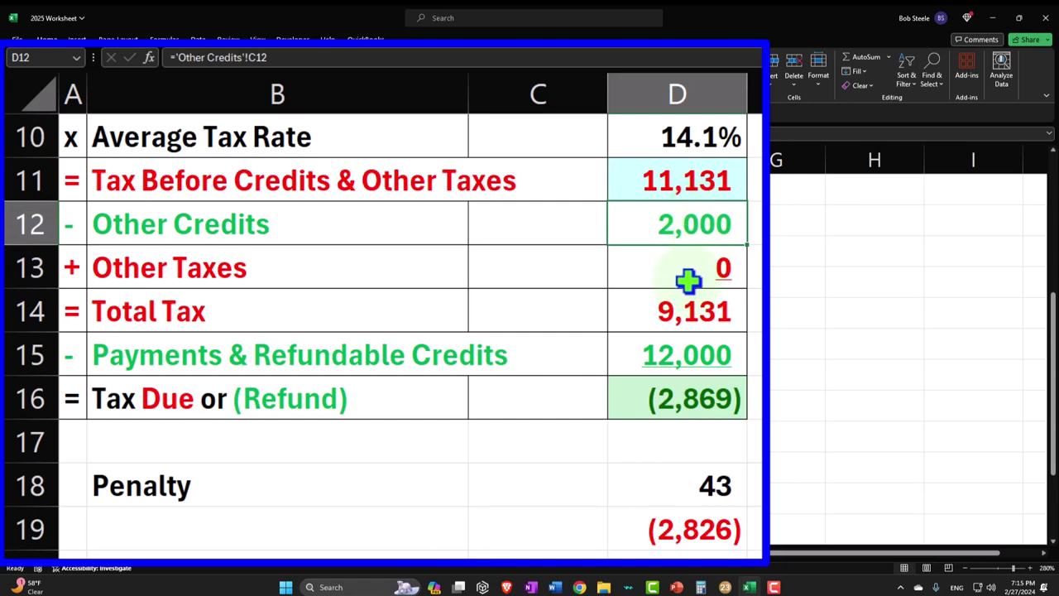
pyautogui.click(680, 311)
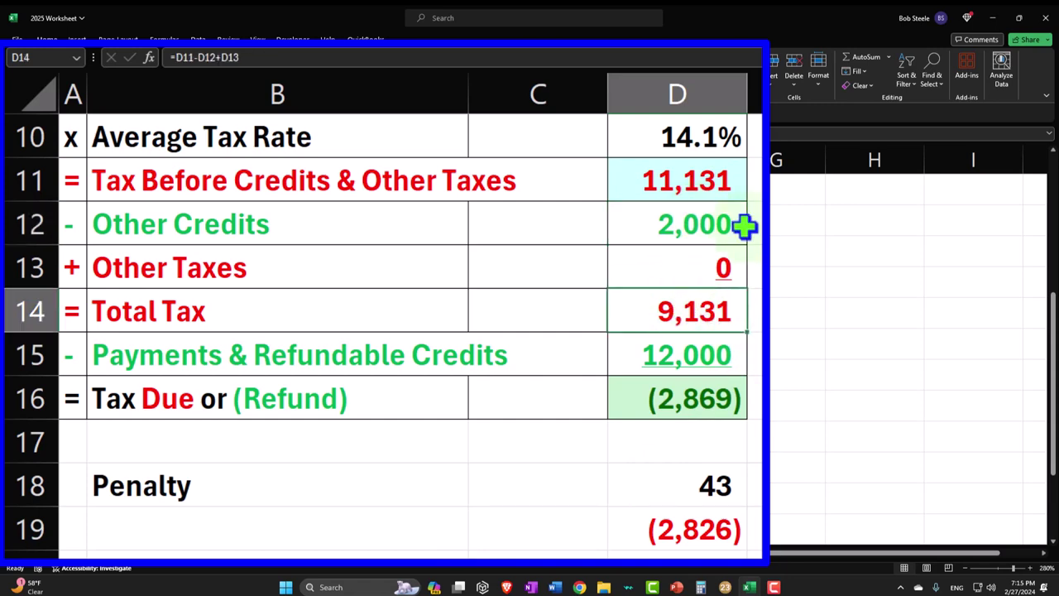
pyautogui.click(751, 589)
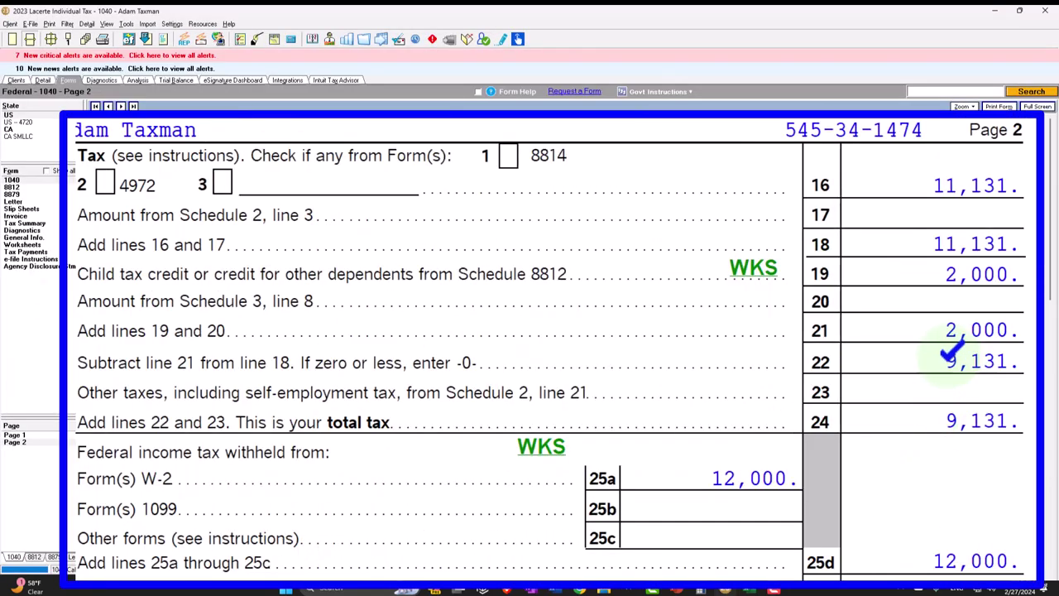
# - Review 1040 page 2 lines 19–33 for credit, total tax and withholding, then return to Excel
pyautogui.scroll(-3, 936, 407)
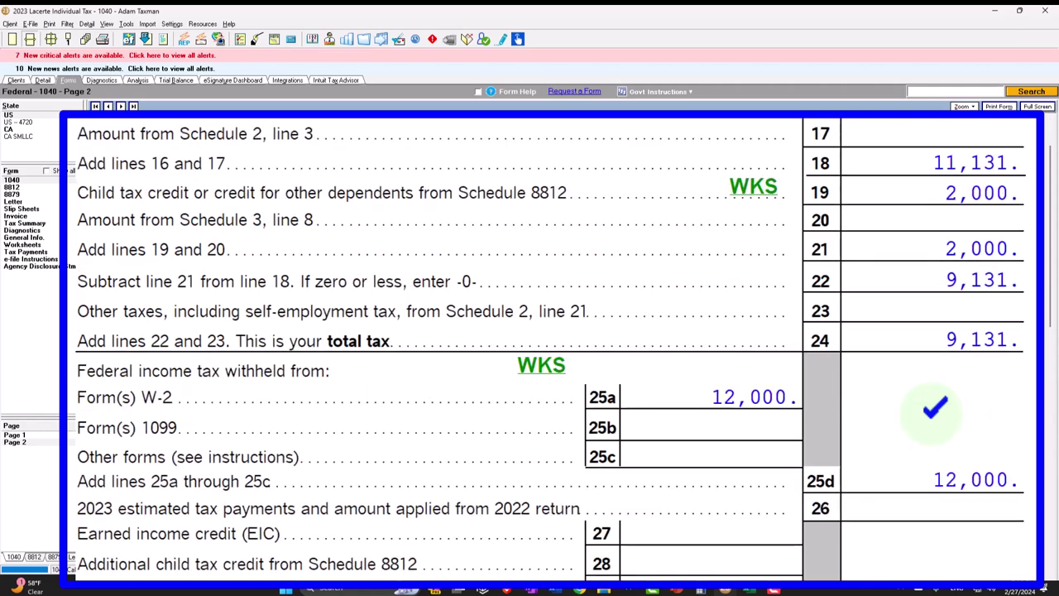
pyautogui.scroll(-2, 743, 339)
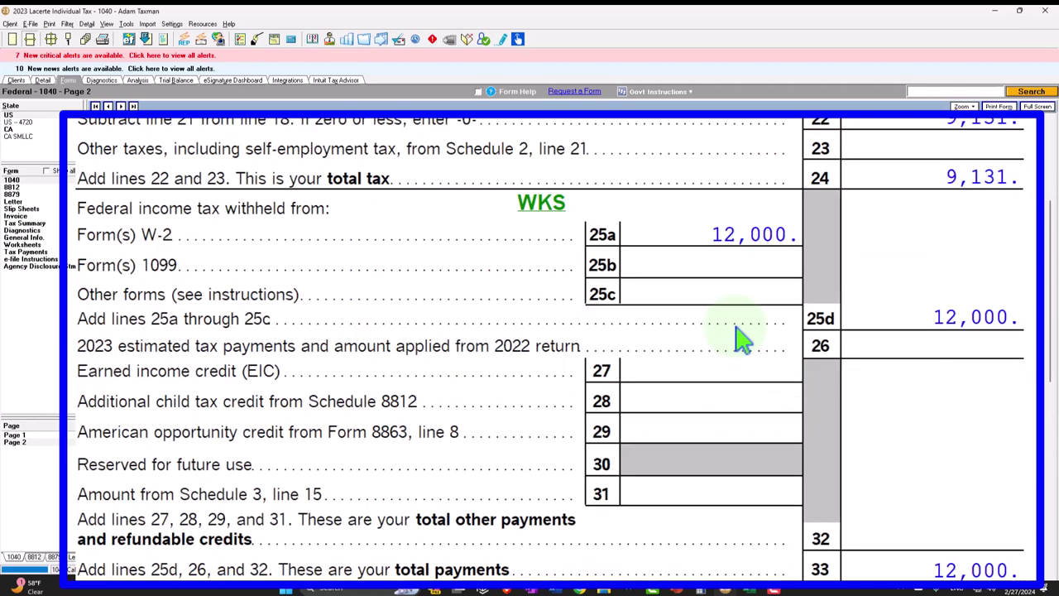
pyautogui.click(749, 588)
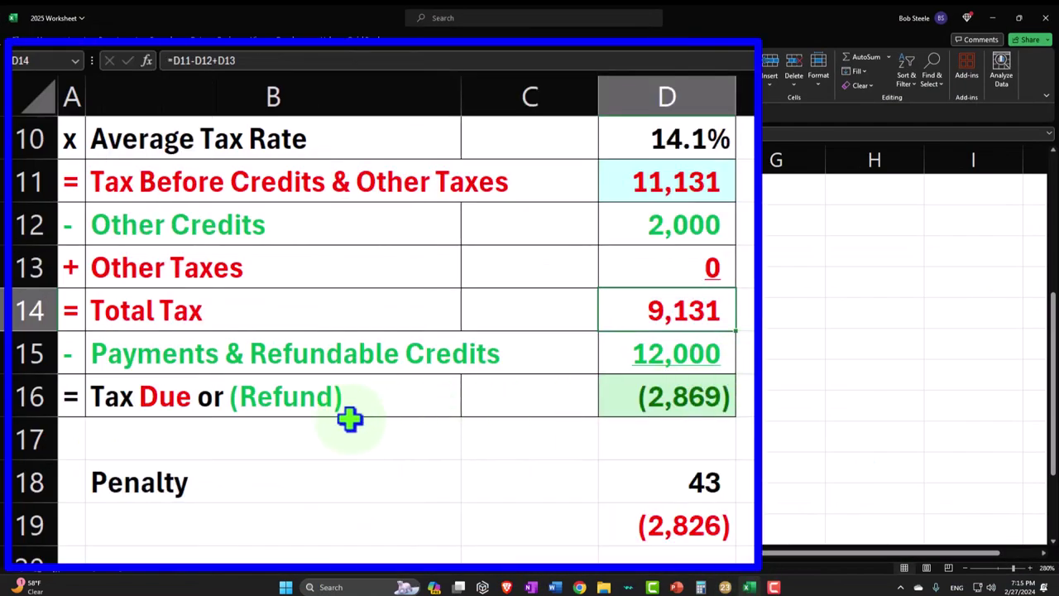
pyautogui.click(643, 406)
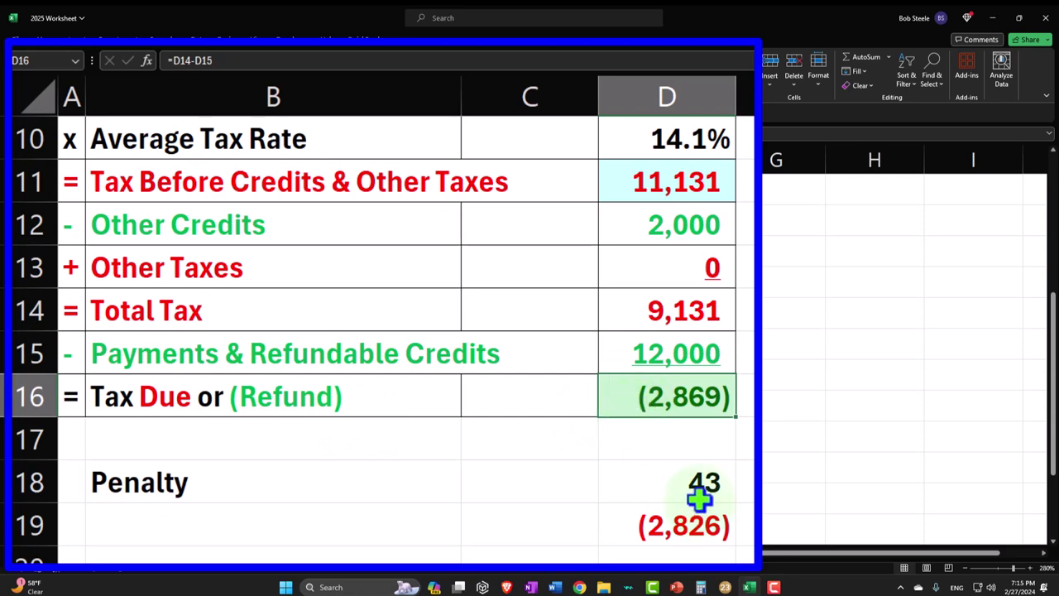
# - Compare the 1040's 2,869 overpayment and refund, then check the dependents on page 1
pyautogui.click(749, 587)
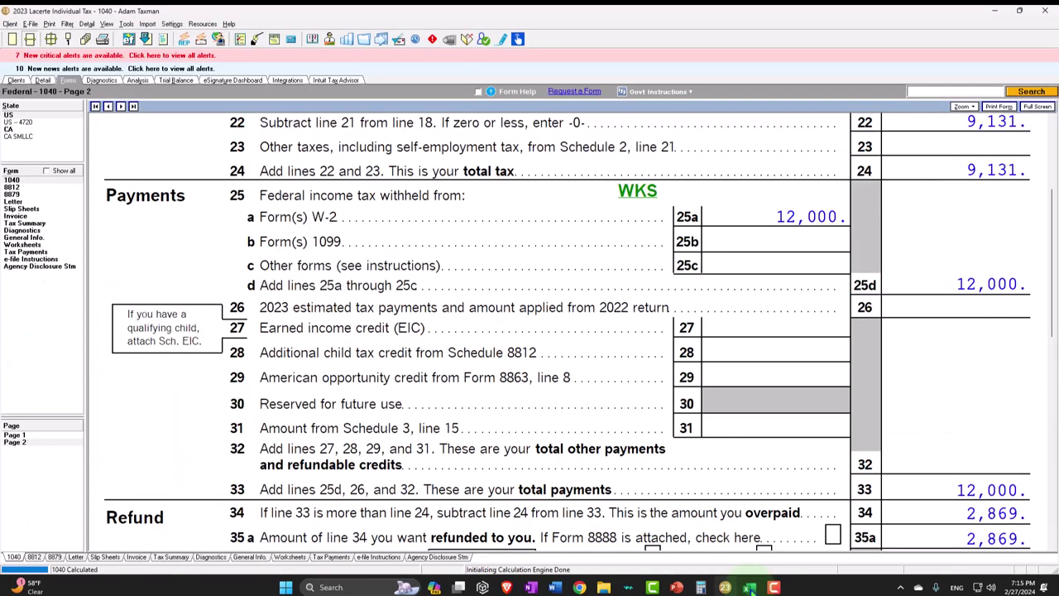
pyautogui.scroll(-2, 919, 478)
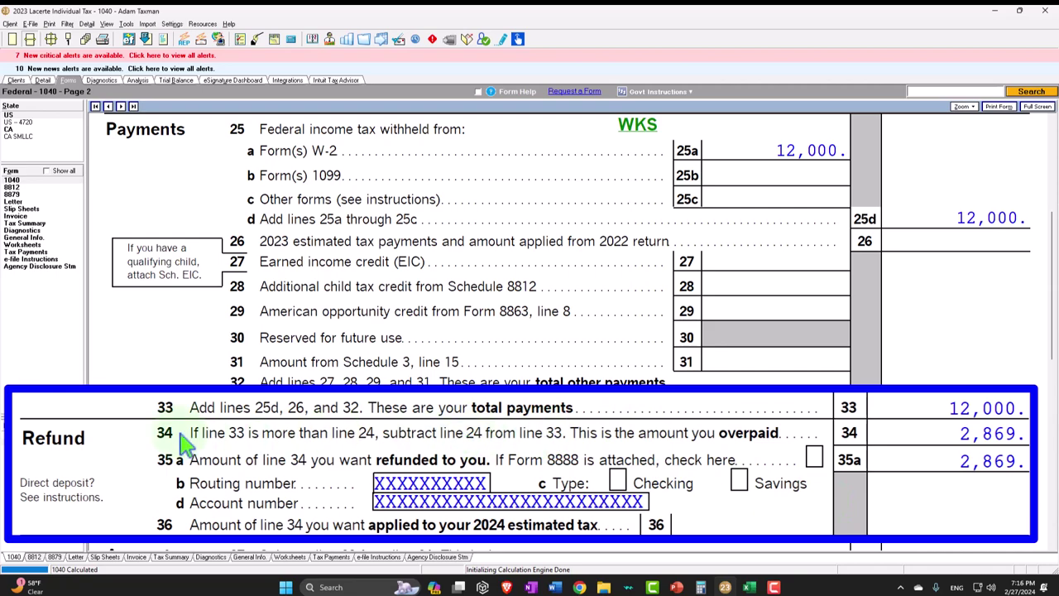
pyautogui.click(41, 442)
pyautogui.click(17, 435)
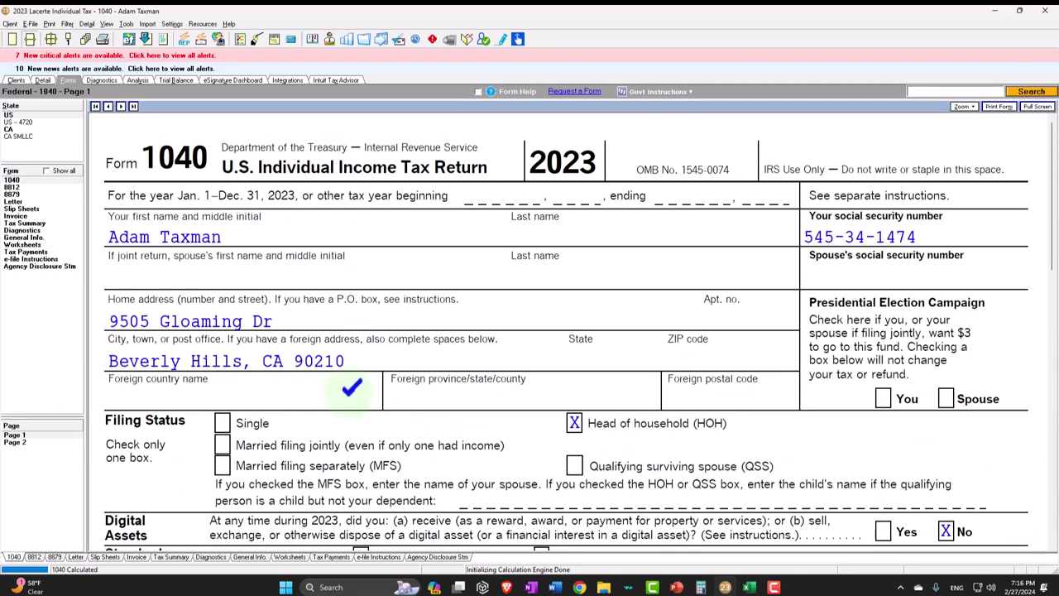
pyautogui.scroll(-5, 353, 385)
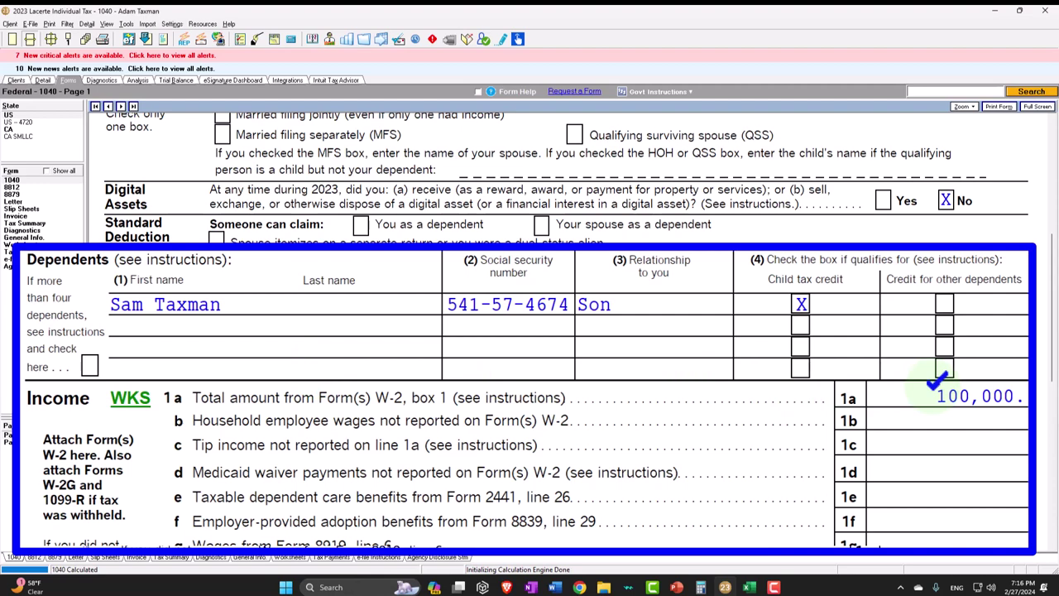
# - Return to 1040 page 2, then open the client's Detail input contents
pyautogui.click(27, 442)
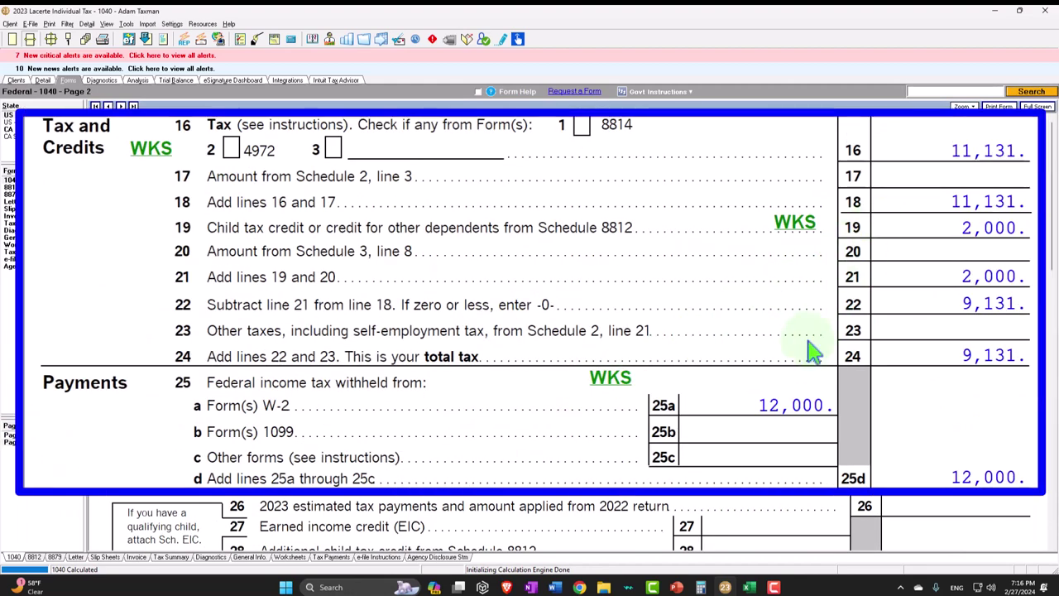
pyautogui.scroll(-1, 807, 364)
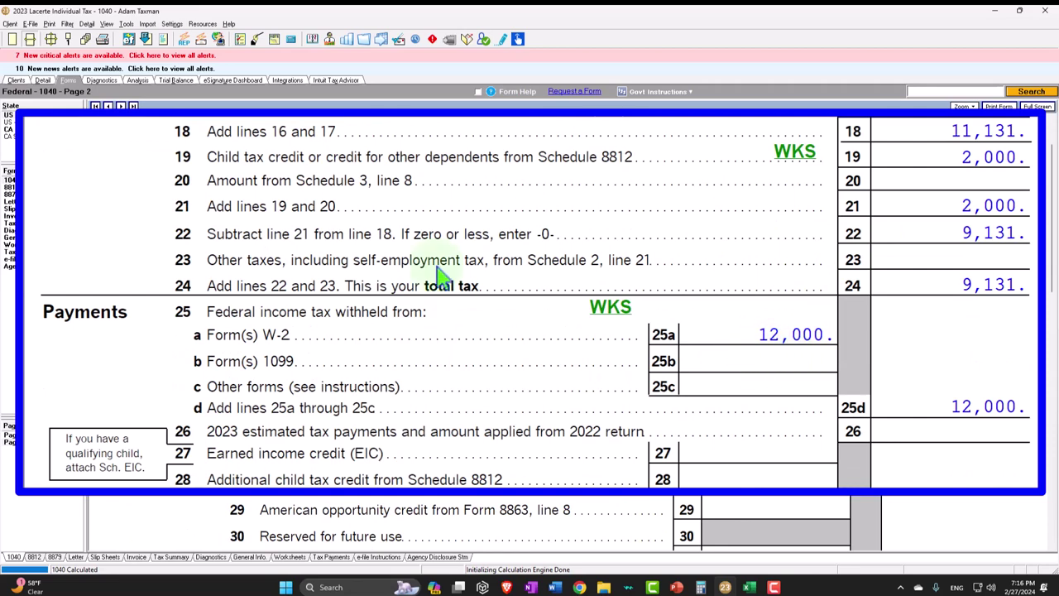
pyautogui.click(42, 79)
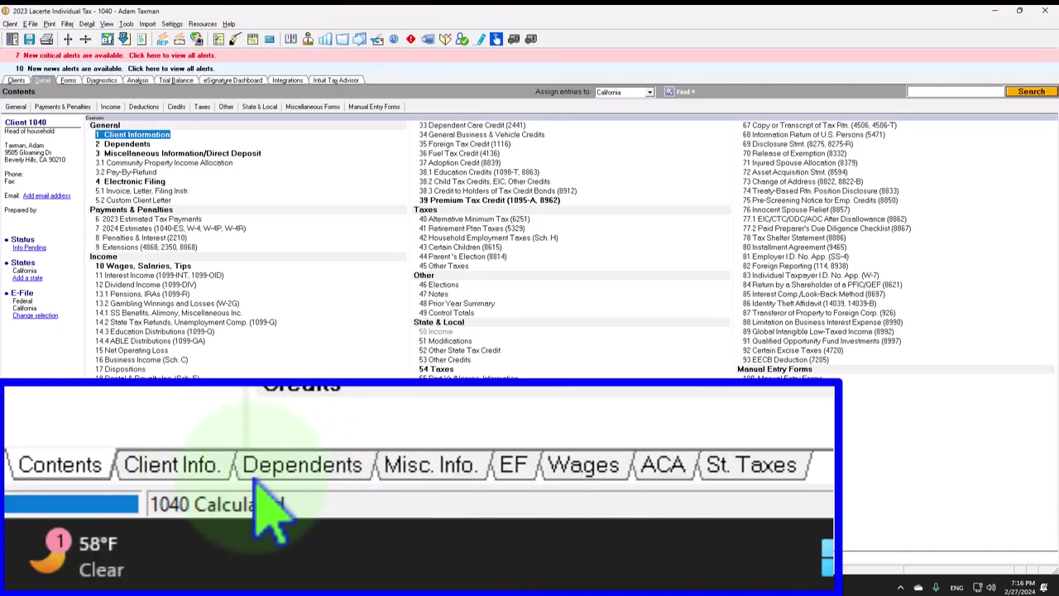
# - Delete the only dependent from the dependents input screen
pyautogui.click(101, 555)
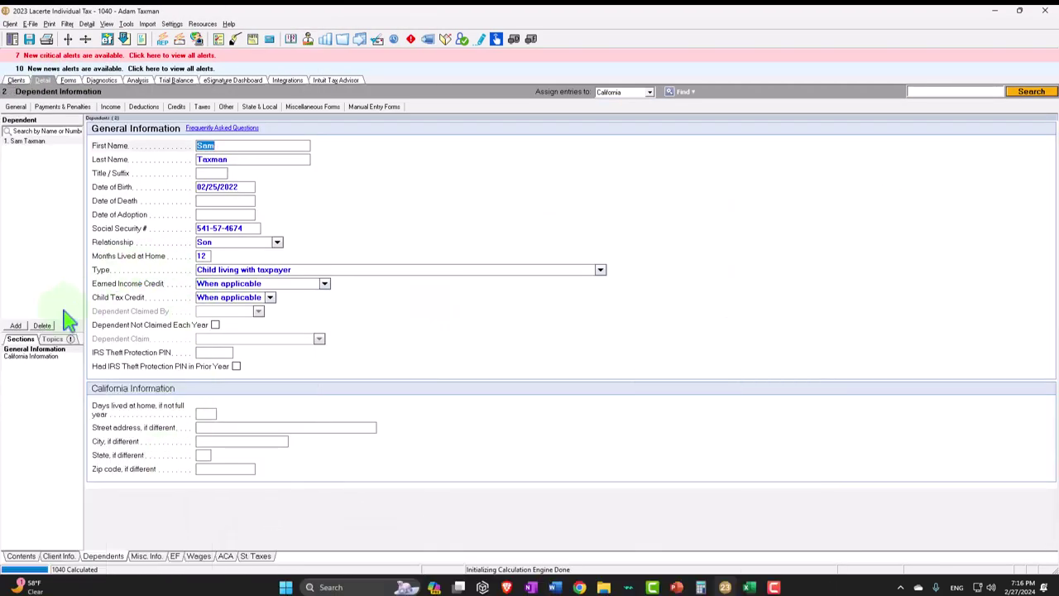
pyautogui.click(43, 327)
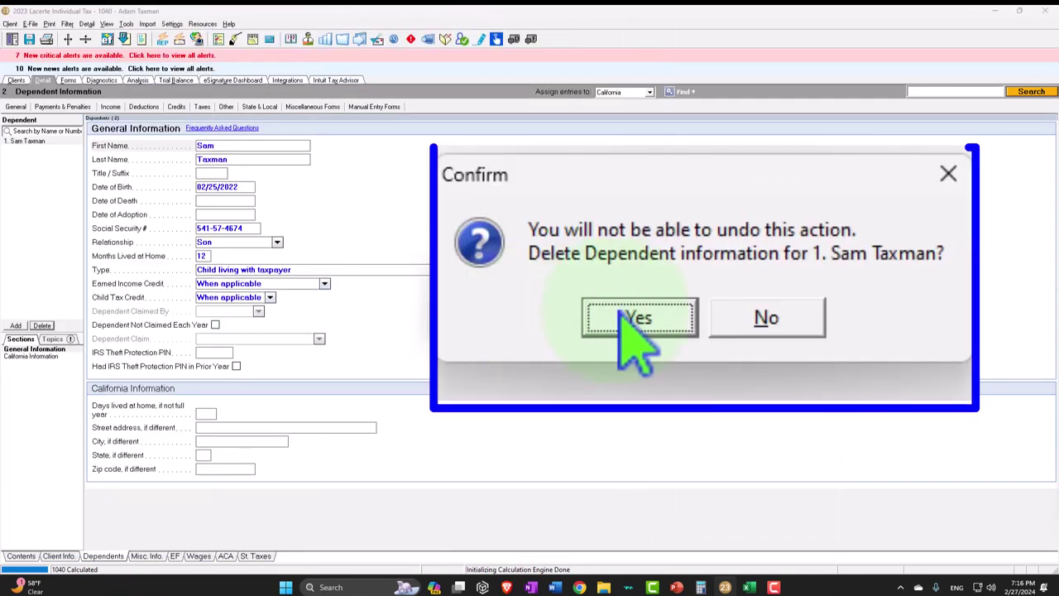
pyautogui.click(482, 307)
# - Set the filing status to Single, review the 1040, then return to Excel
pyautogui.click(58, 555)
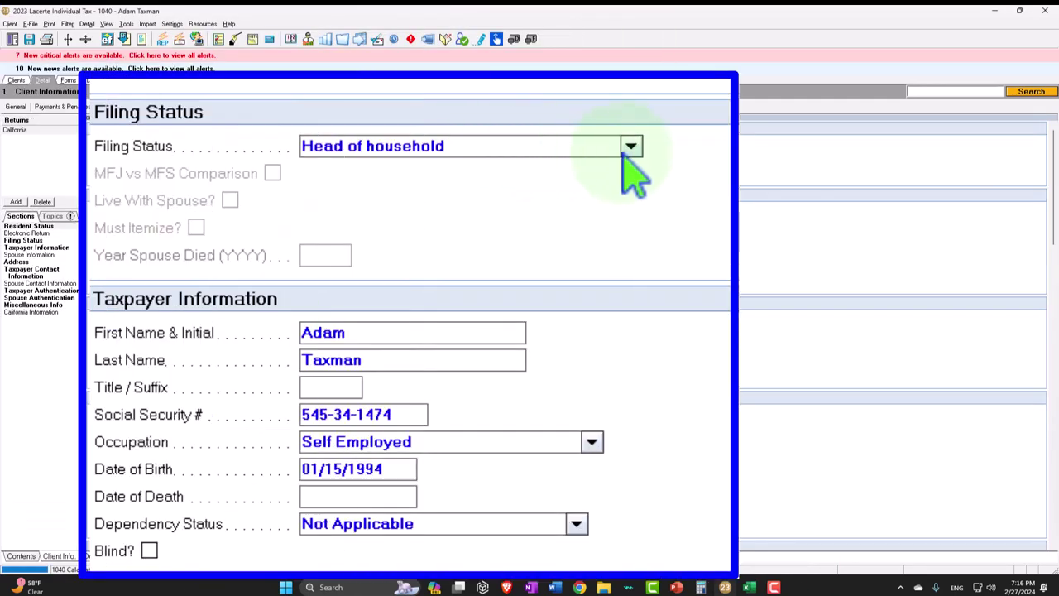
pyautogui.click(281, 141)
pyautogui.press('Up')
pyautogui.press('Up')
pyautogui.press('Up')
pyautogui.press('Return')
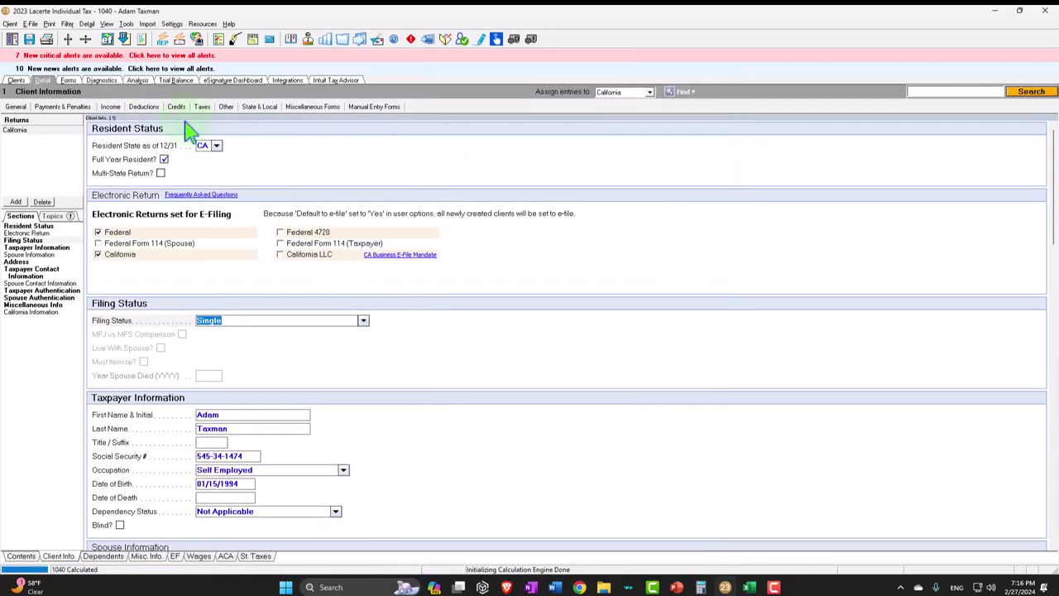
pyautogui.click(68, 80)
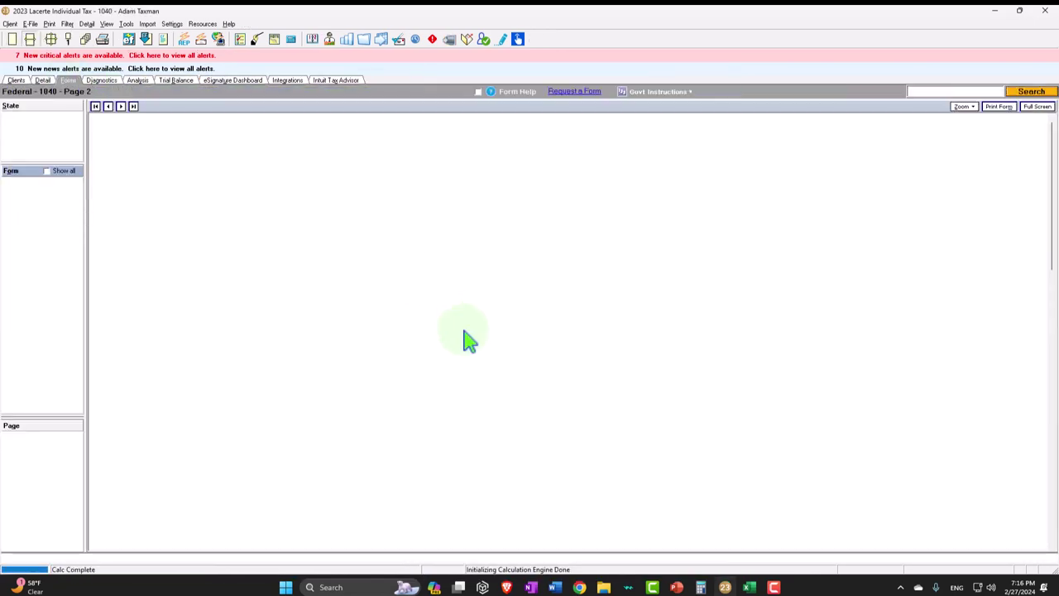
pyautogui.scroll(-2, 472, 352)
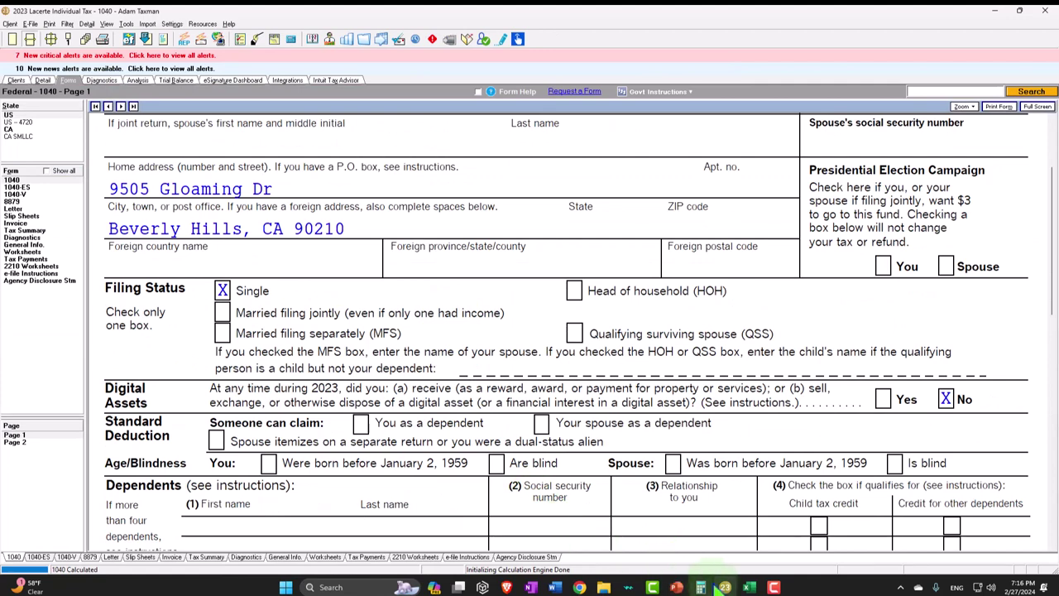
pyautogui.click(749, 587)
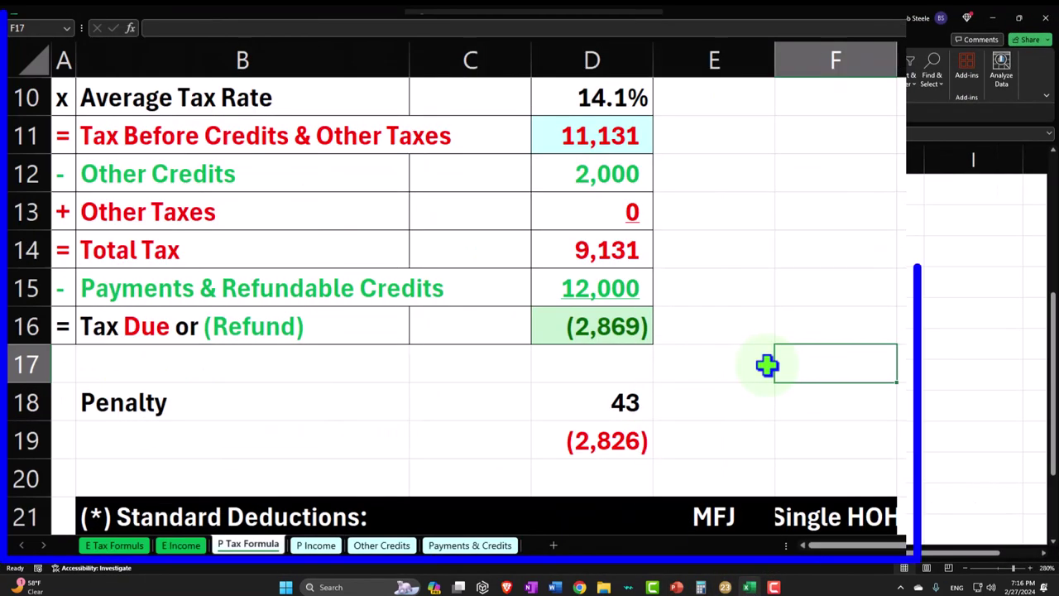
# - Set the C7 standard deduction to =D22, the single 13,850 amount, giving 86,150 taxable income
pyautogui.scroll(3, 763, 364)
pyautogui.click(501, 329)
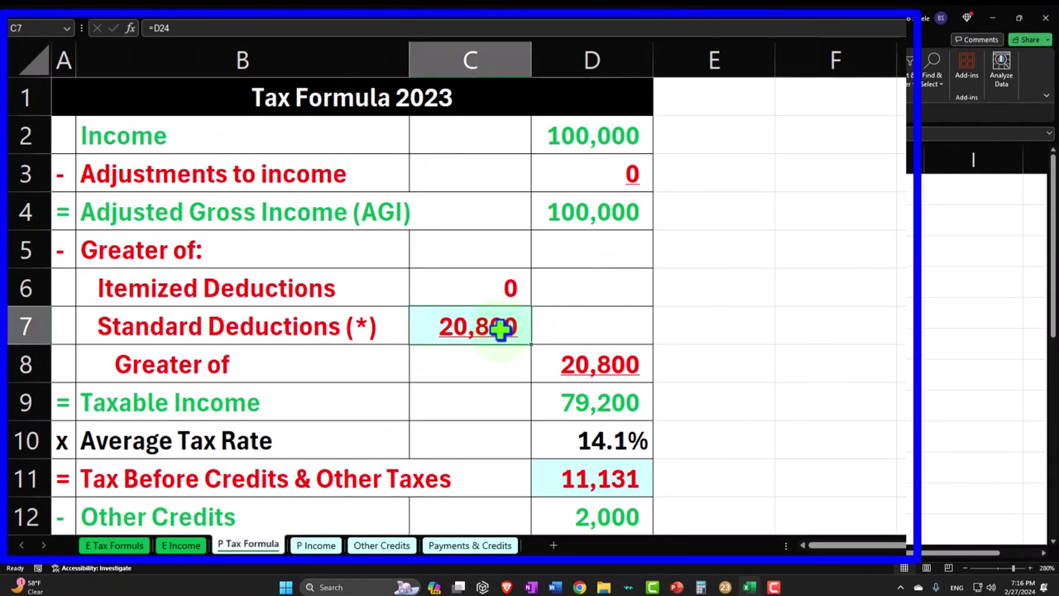
pyautogui.write('=')
pyautogui.scroll(-6, 500, 329)
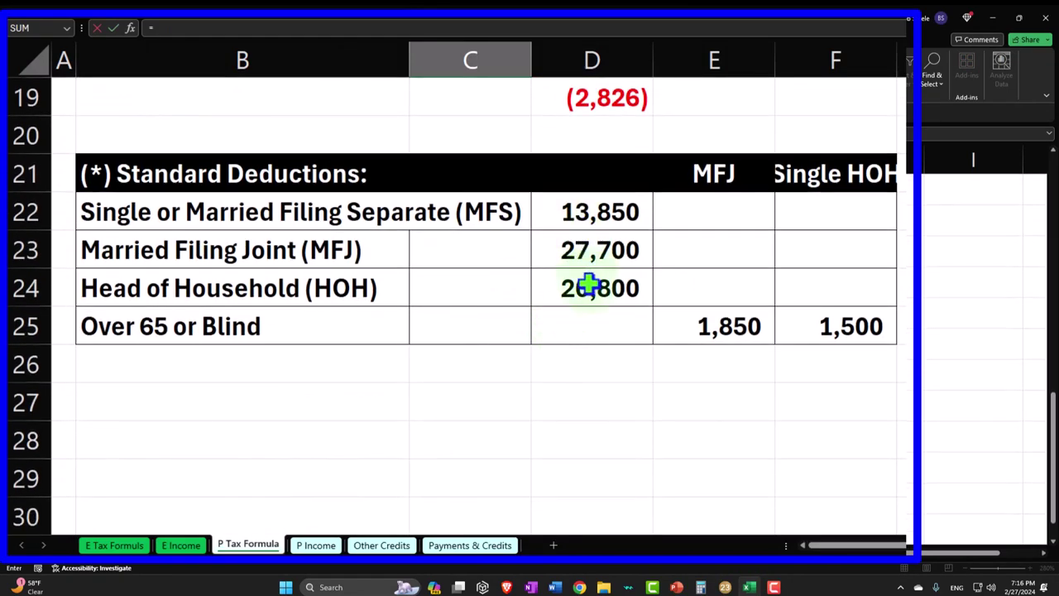
pyautogui.click(596, 214)
pyautogui.press('Return')
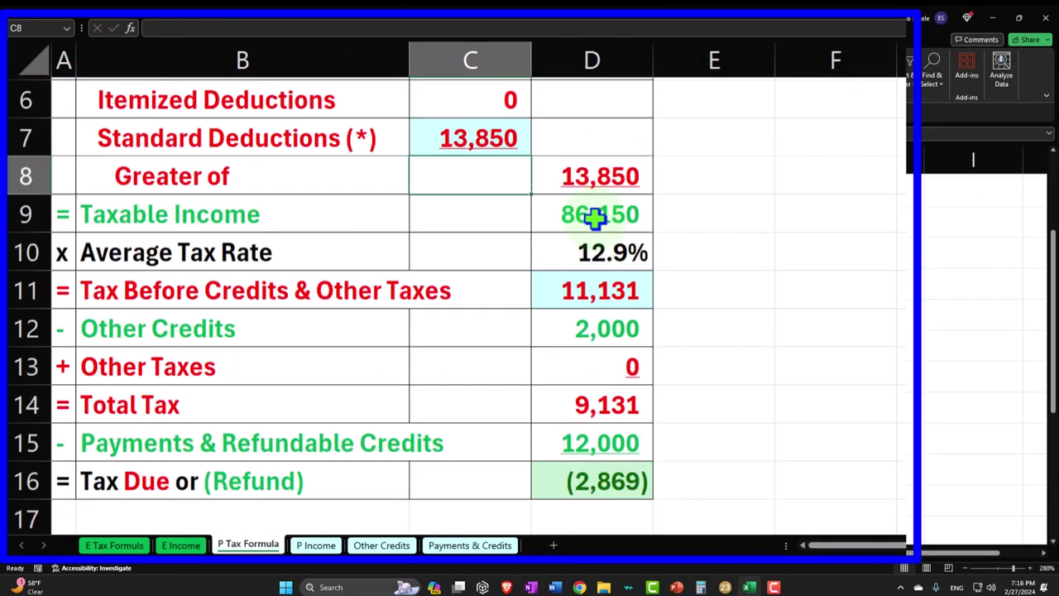
pyautogui.scroll(1, 596, 217)
pyautogui.scroll(-1, 596, 217)
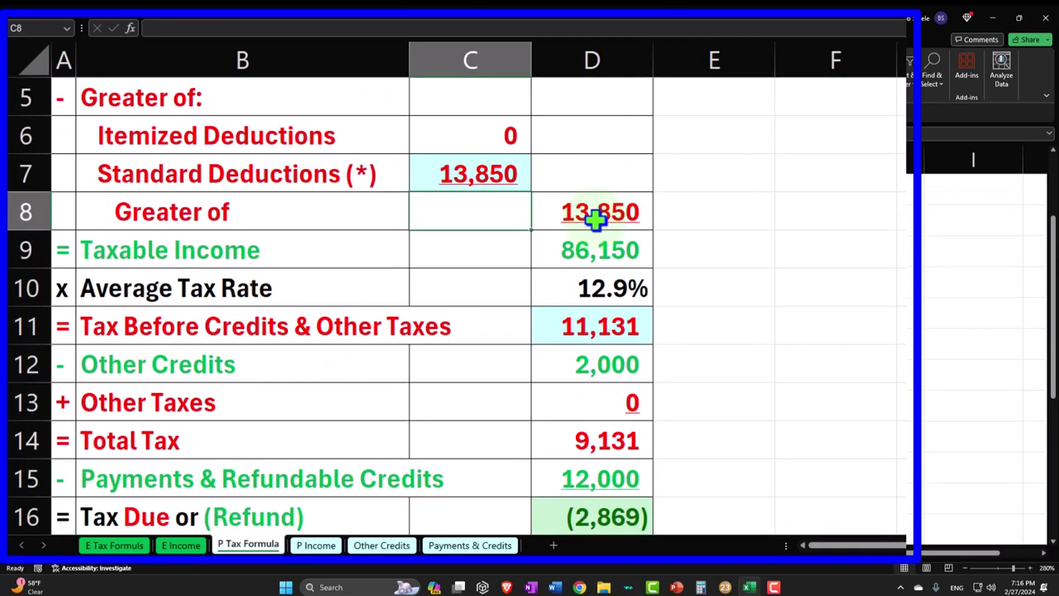
# - Compare with Lacerte and bring up Form 1040 page 2, showing 14,266 tax
pyautogui.click(605, 331)
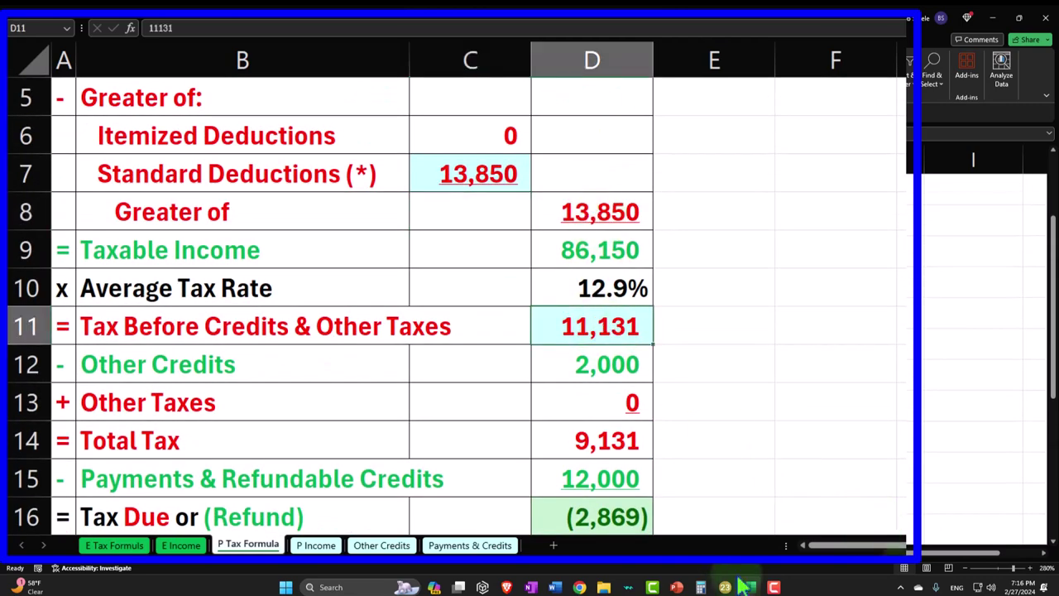
pyautogui.click(749, 587)
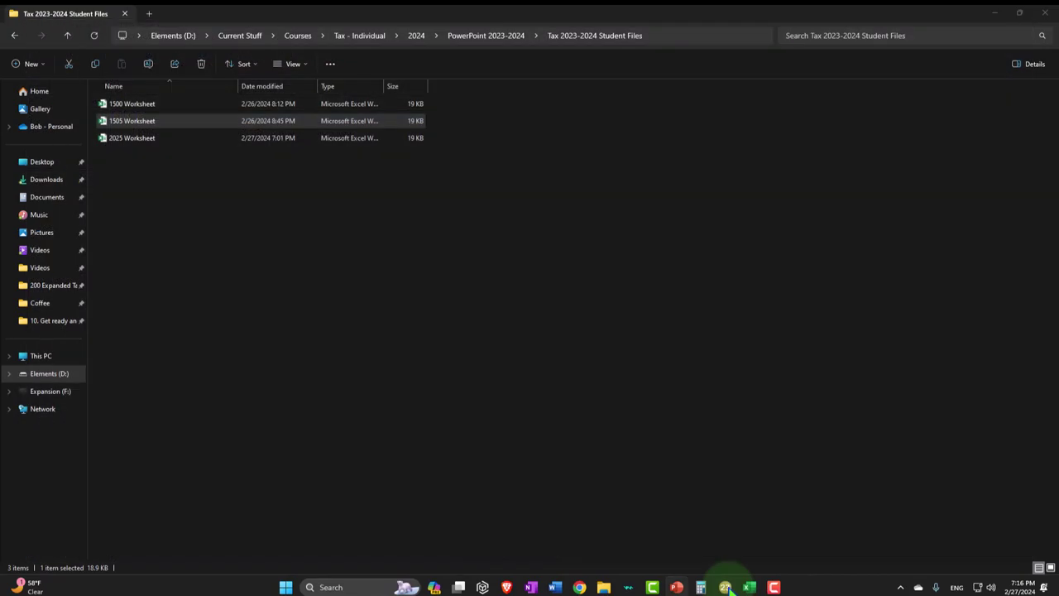
pyautogui.click(749, 586)
pyautogui.scroll(-5, 760, 424)
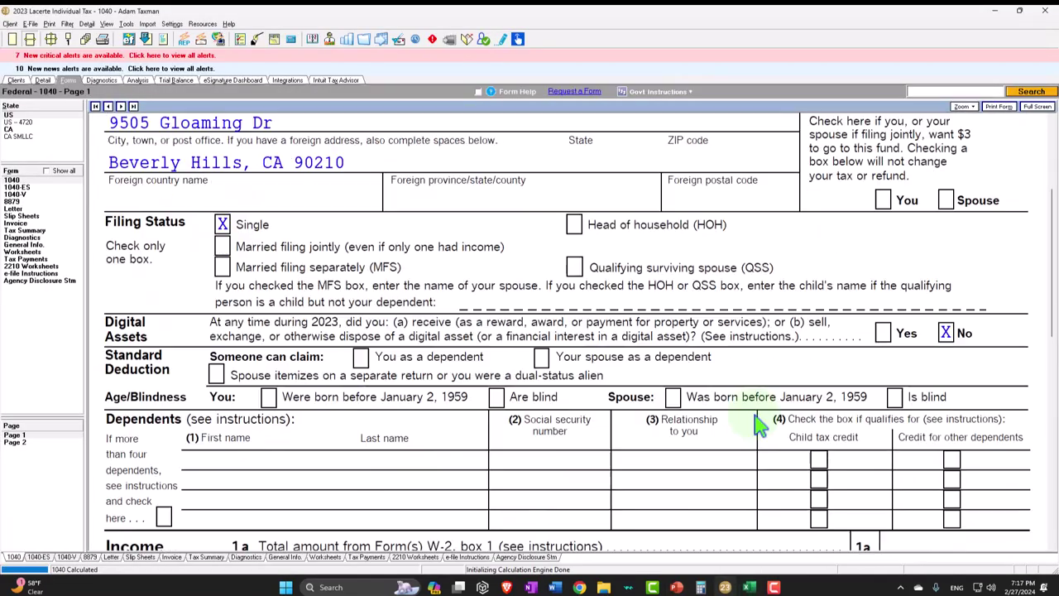
pyautogui.scroll(-6, 760, 424)
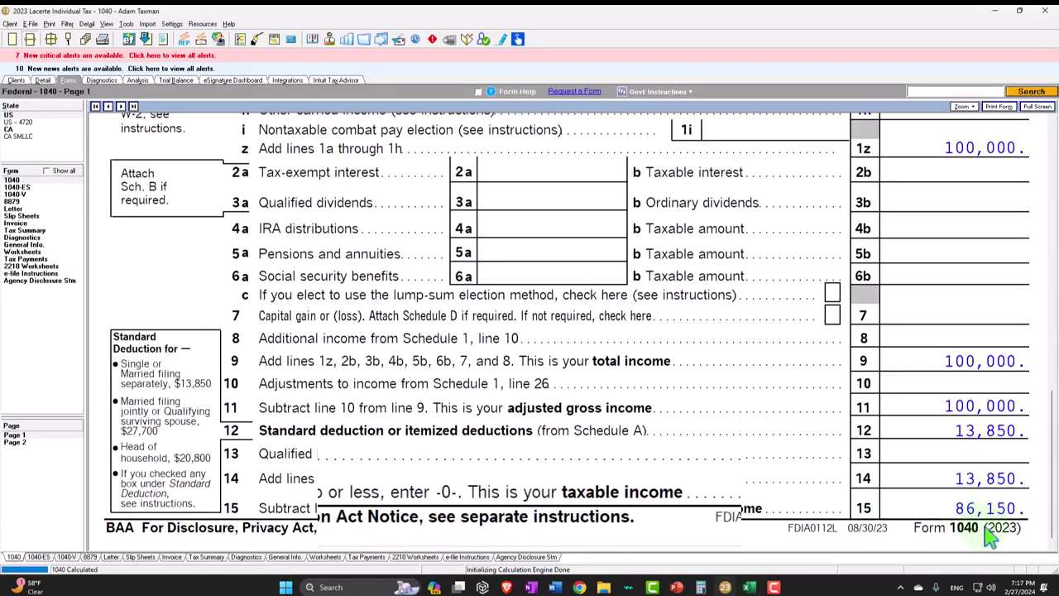
pyautogui.click(749, 587)
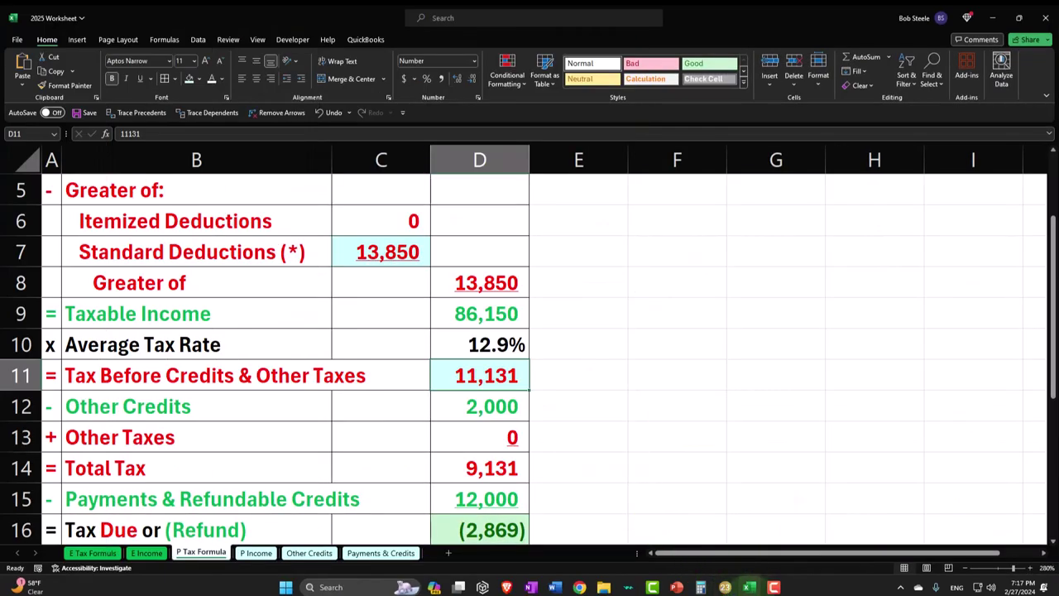
pyautogui.click(749, 587)
pyautogui.click(14, 442)
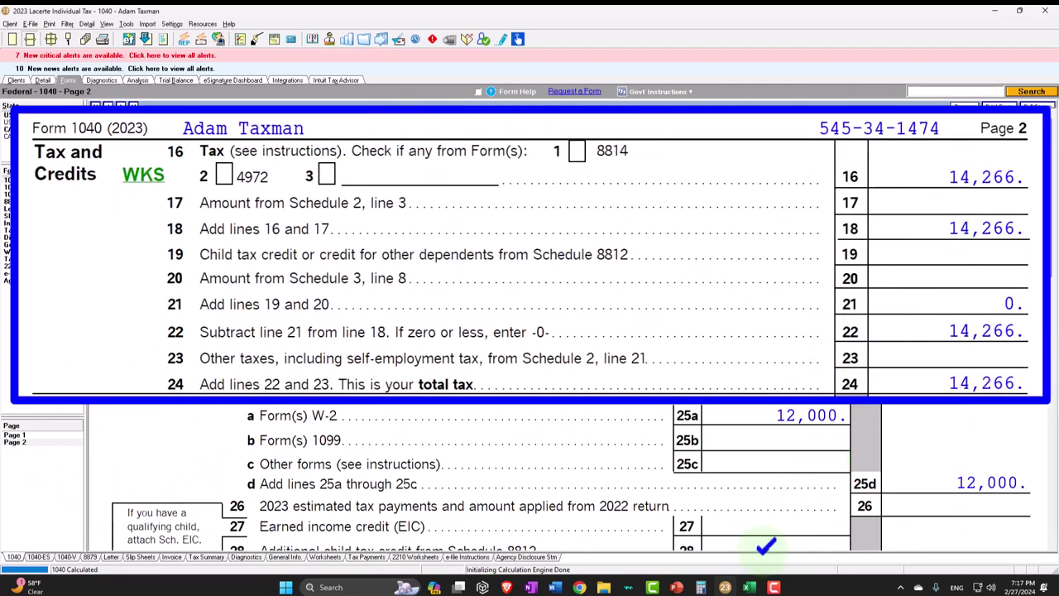
# - Enter 14,266 as the tax before credits in D11
pyautogui.click(749, 586)
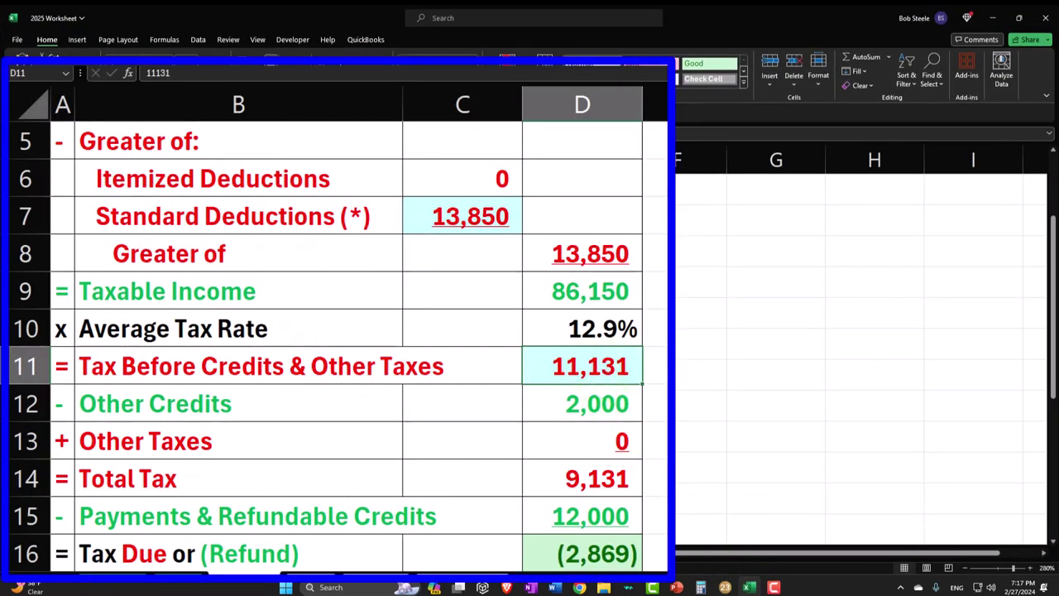
pyautogui.write('14,')
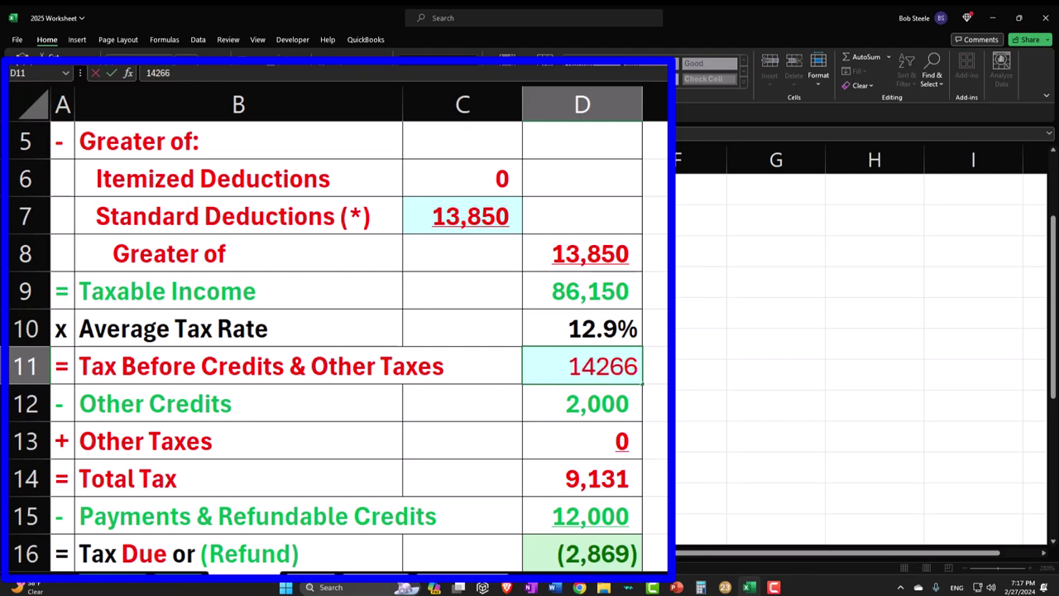
pyautogui.write('266')
pyautogui.press('Return')
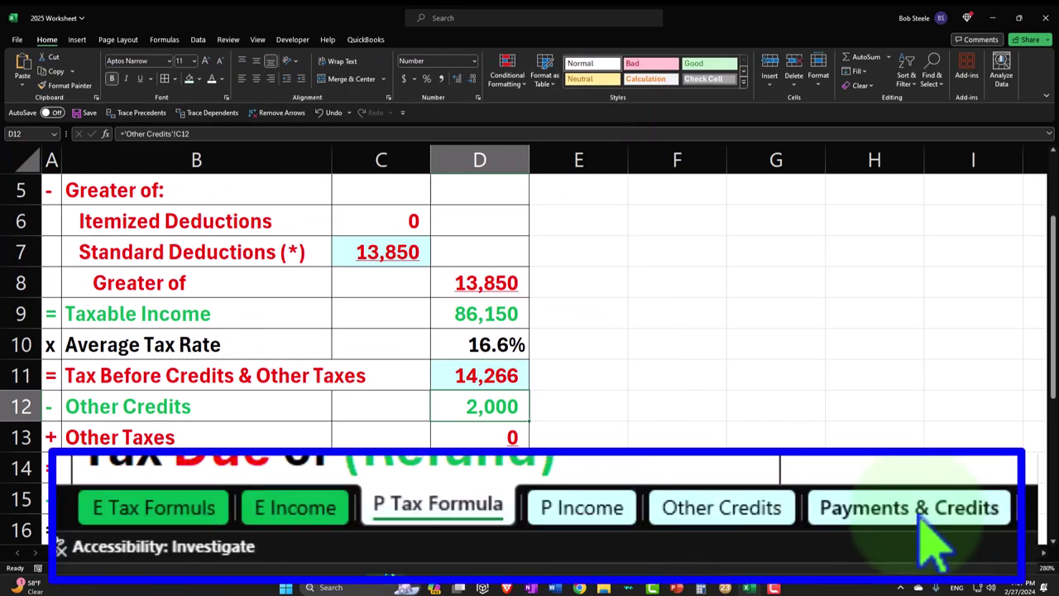
# - Verify the 12,000 W-2 withholding and clear the 2,000 child tax credit to 0
pyautogui.click(381, 552)
pyautogui.click(319, 287)
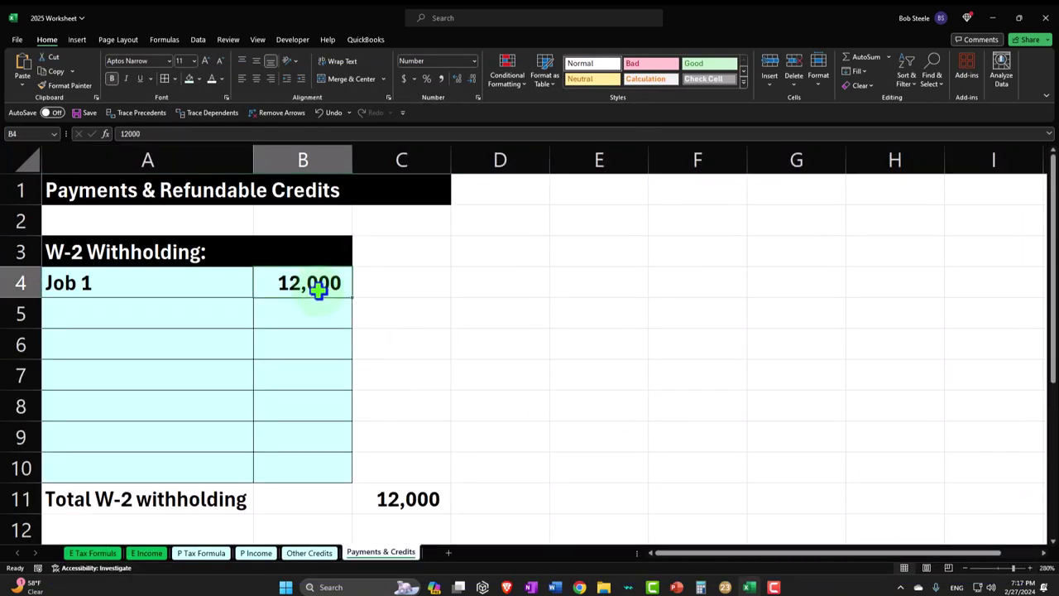
pyautogui.click(308, 552)
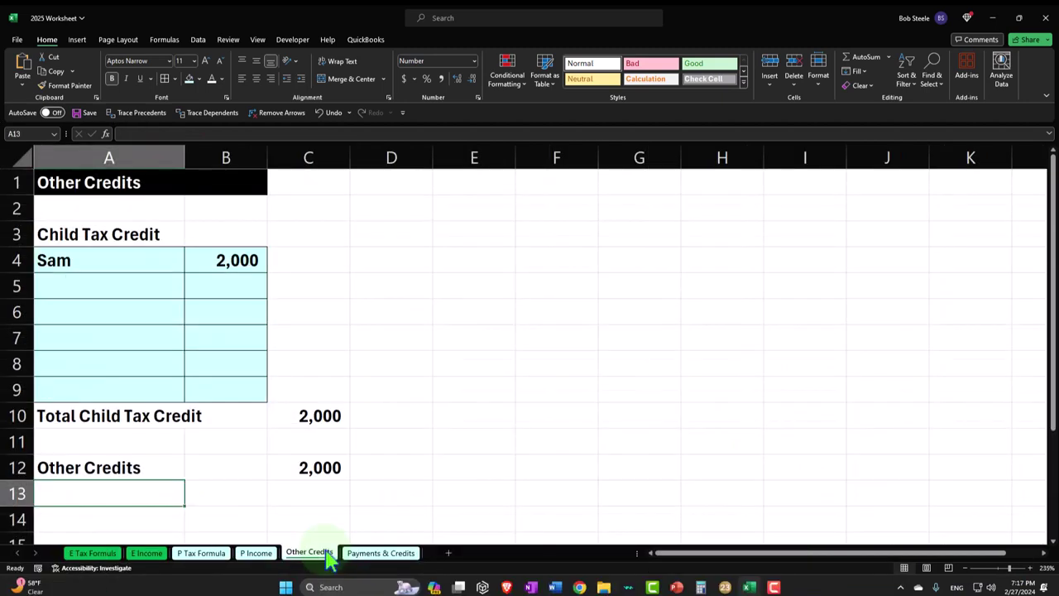
pyautogui.click(260, 260)
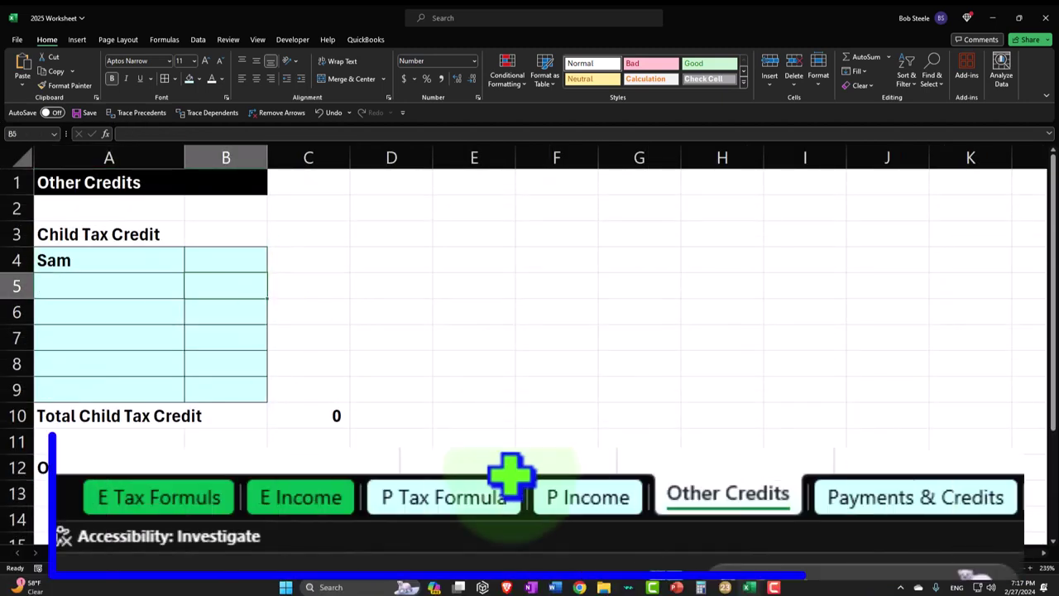
pyautogui.click(201, 552)
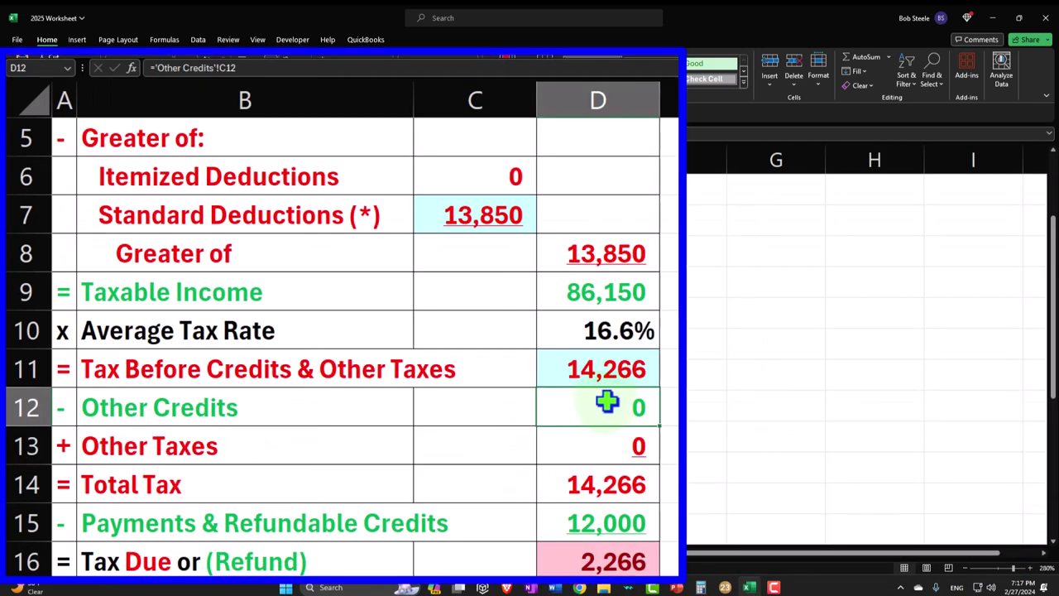
pyautogui.click(723, 588)
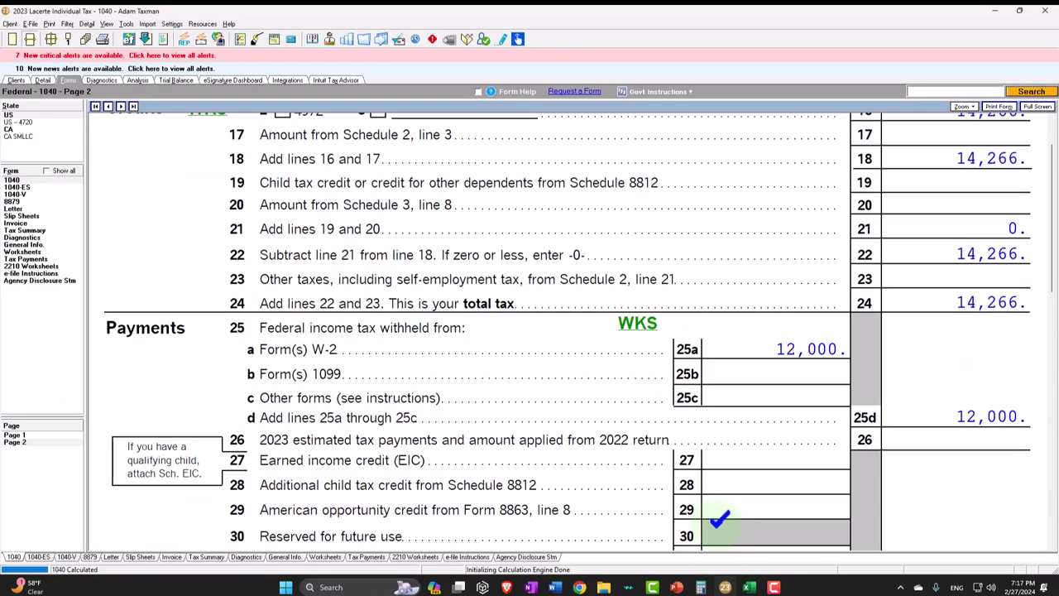
# - Match page 2's 2,309 amount owed and 43 penalty to the worksheet, then return to page 1
pyautogui.scroll(-8, 720, 517)
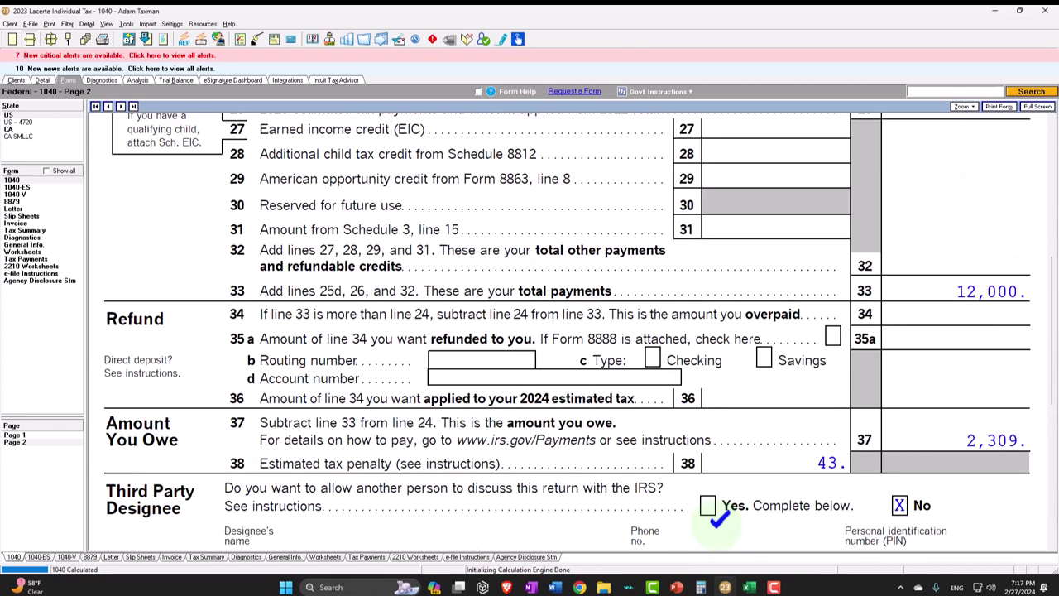
pyautogui.click(749, 587)
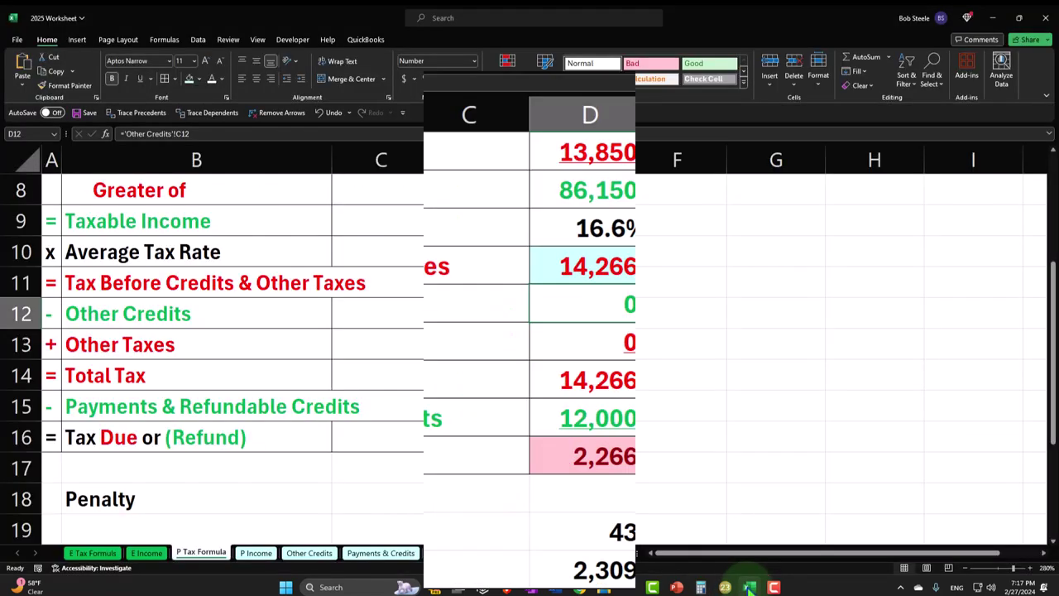
pyautogui.click(749, 588)
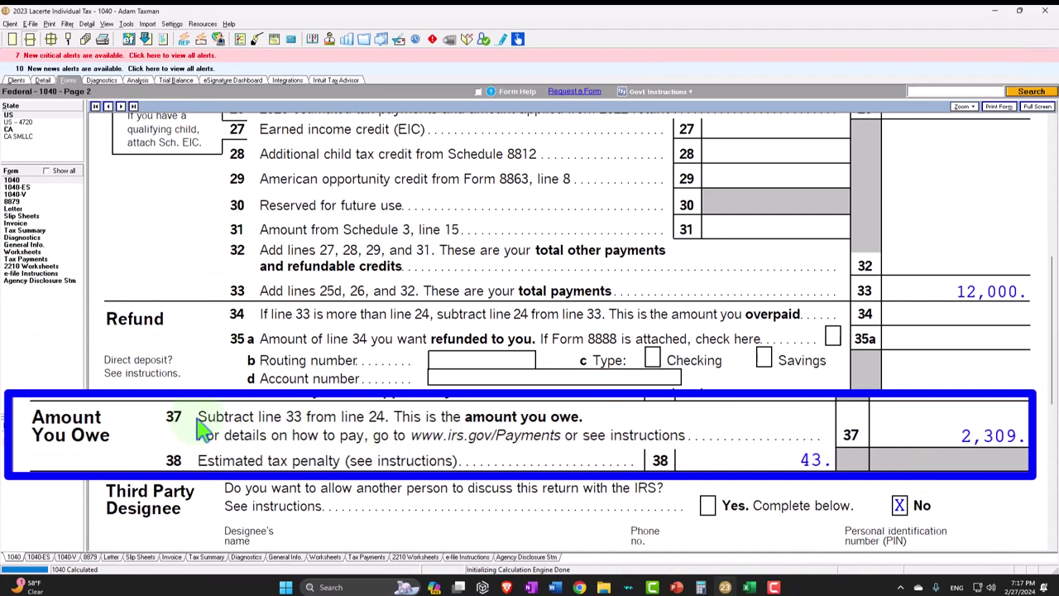
pyautogui.click(33, 436)
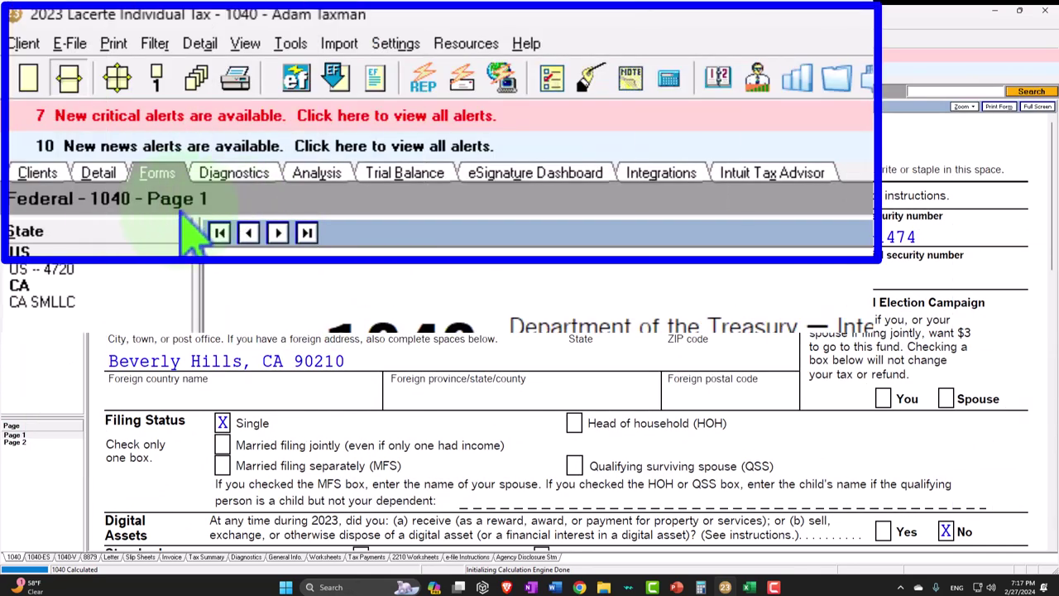
pyautogui.click(96, 174)
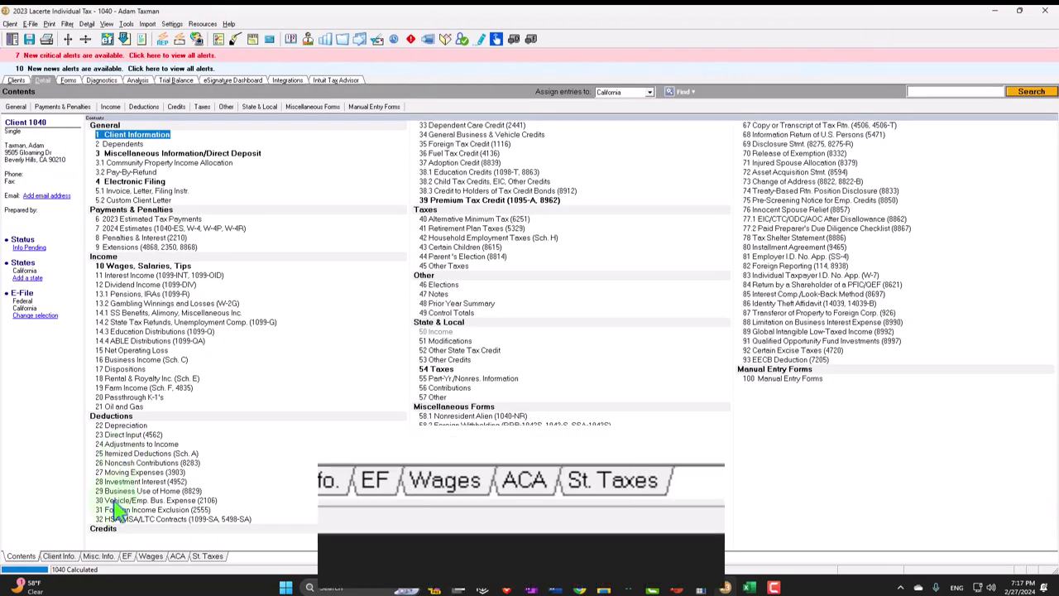
pyautogui.click(63, 558)
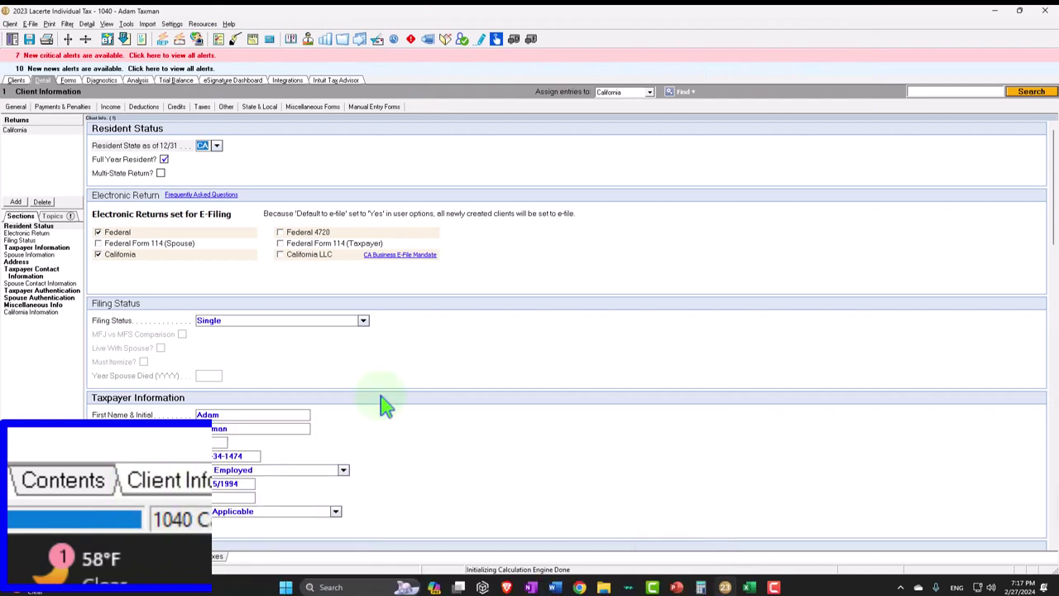
pyautogui.click(365, 322)
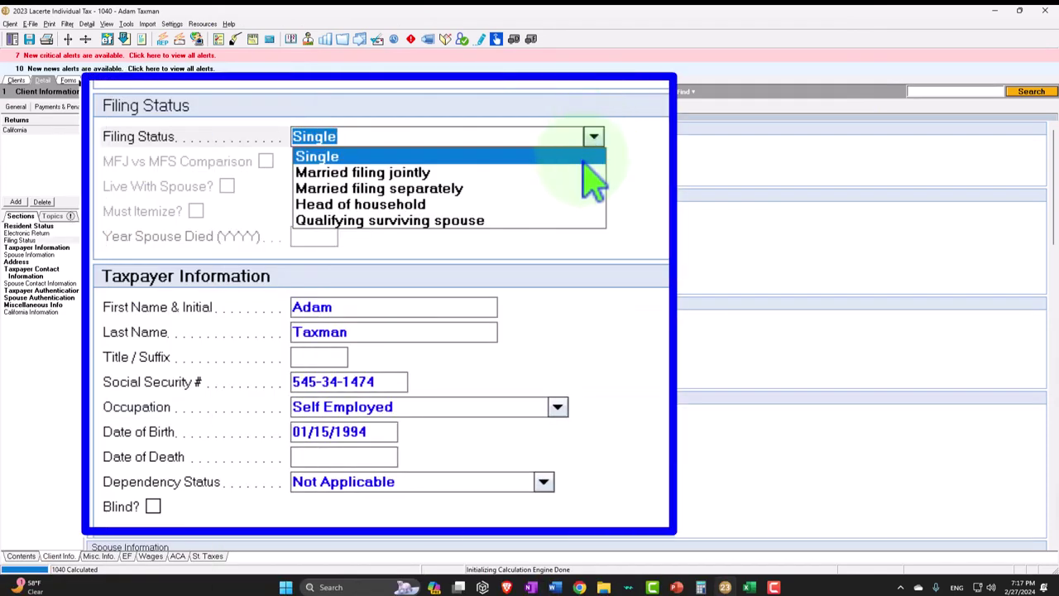
pyautogui.click(586, 176)
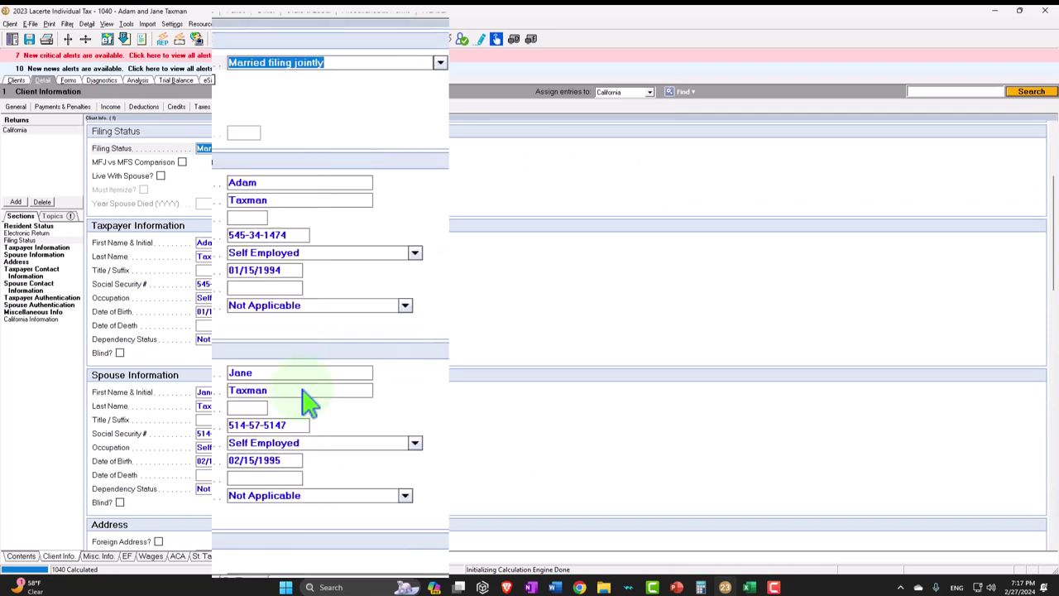
pyautogui.scroll(-5, 261, 418)
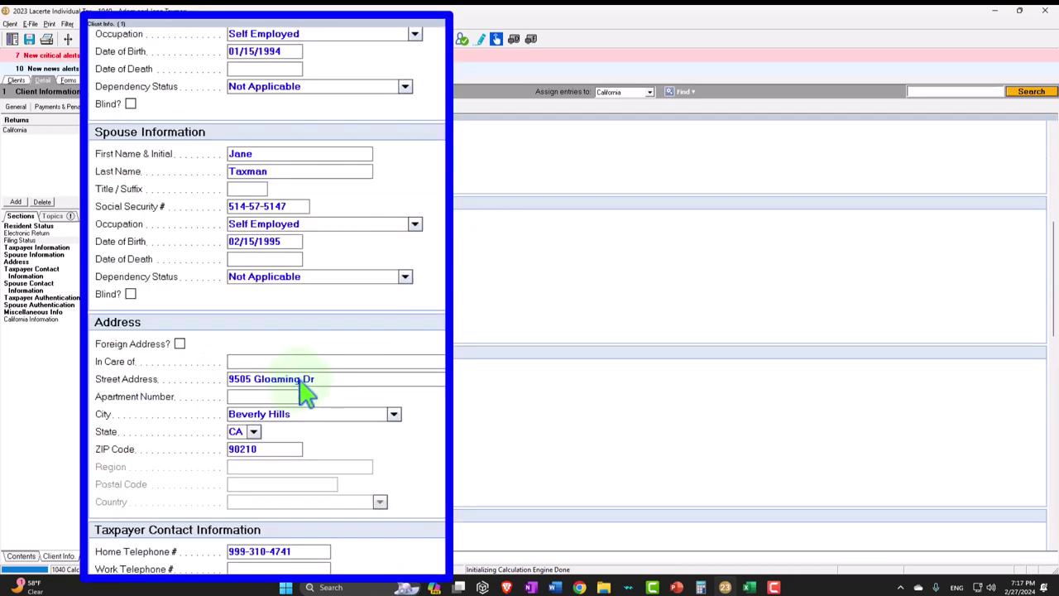
pyautogui.click(69, 81)
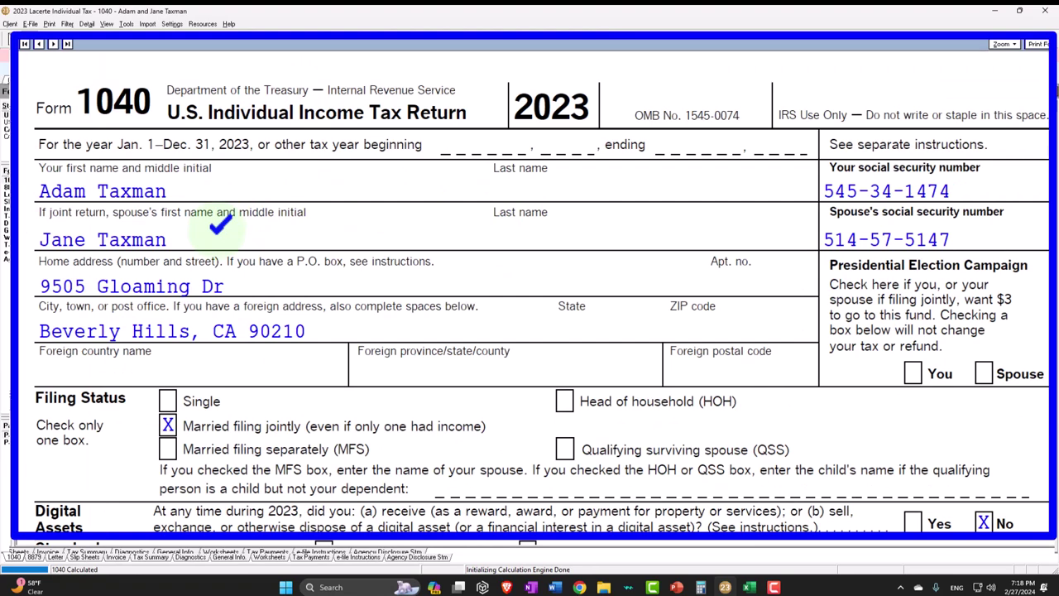
pyautogui.scroll(-3, 220, 224)
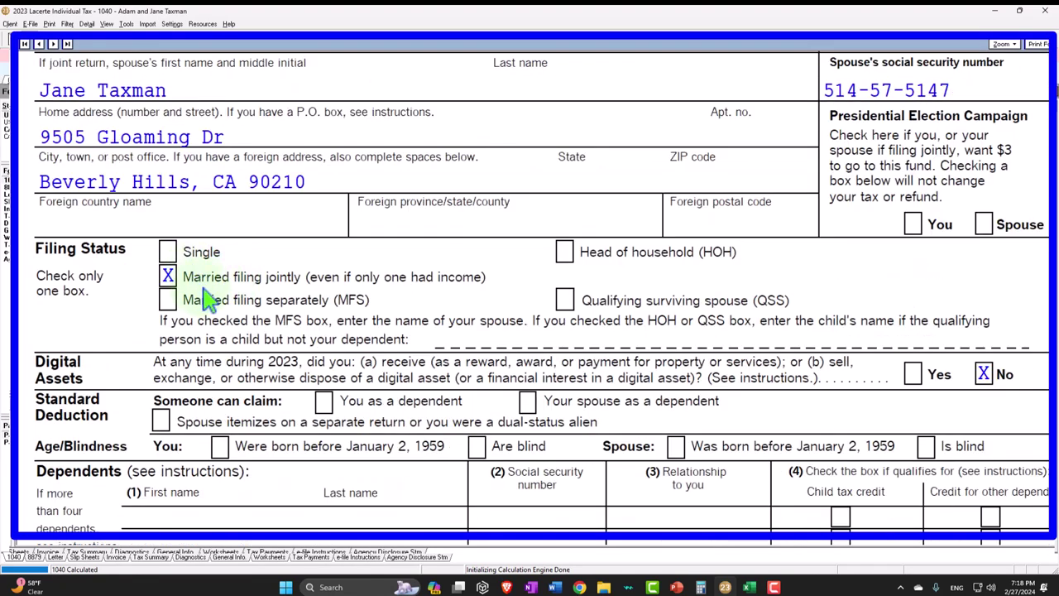
pyautogui.scroll(-5, 207, 298)
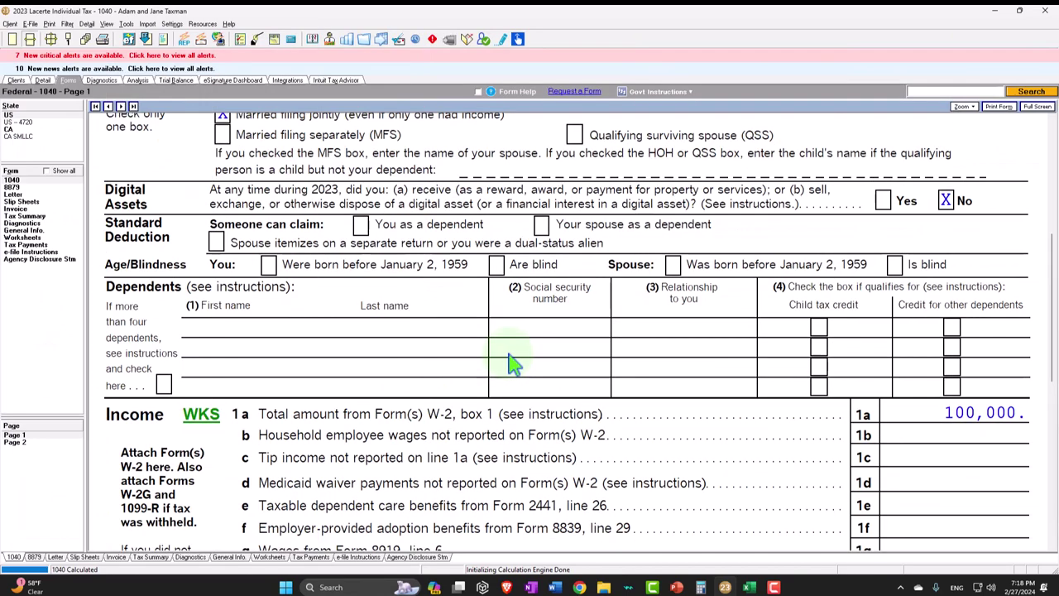
# - Review 1040 lines 9–15: 100,000 wages, 27,700 joint standard deduction, 72,300 taxable income
pyautogui.scroll(-1, 513, 362)
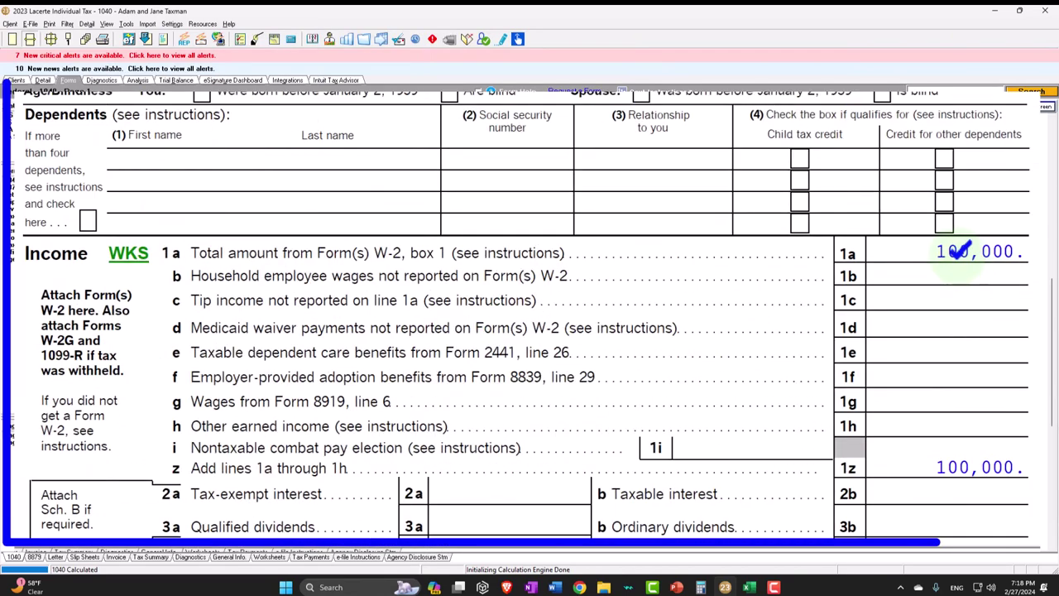
pyautogui.scroll(-5, 952, 244)
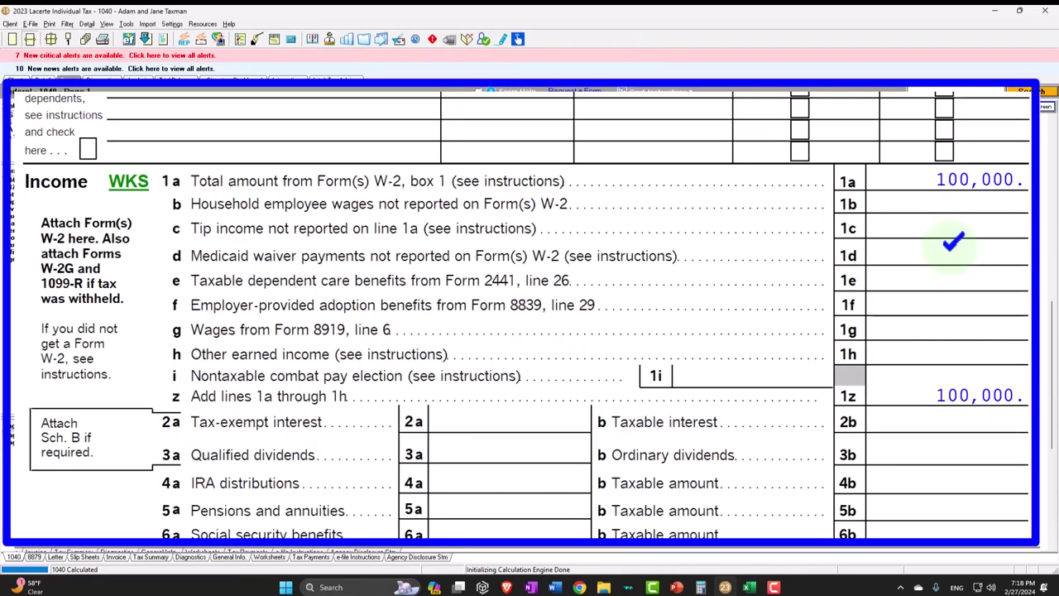
pyautogui.scroll(3, 952, 261)
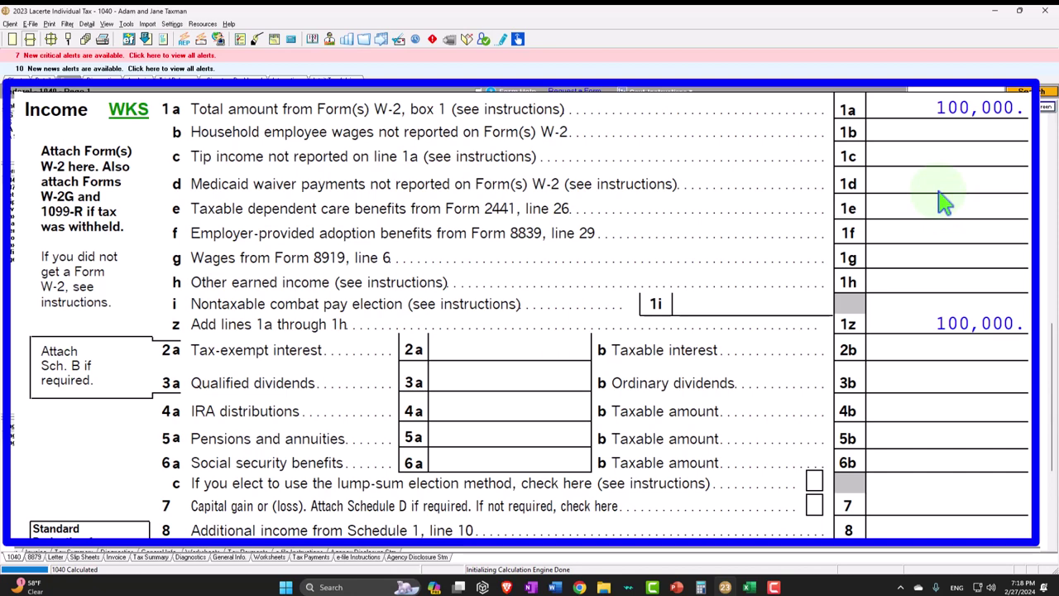
pyautogui.scroll(-5, 945, 202)
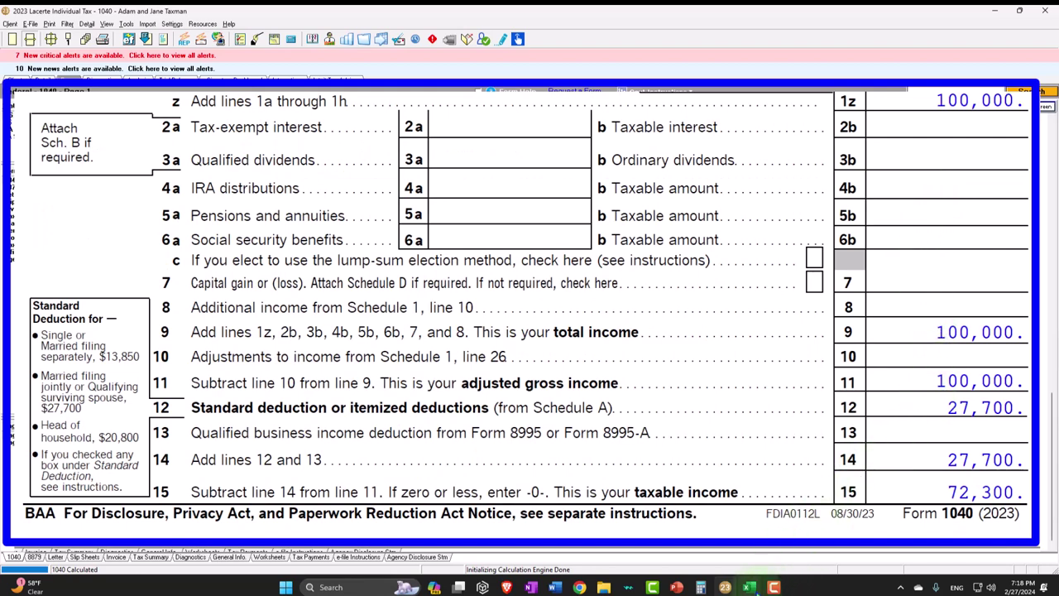
pyautogui.click(749, 587)
# - Point C7 at the 27,700 MFJ standard deduction in D23, making taxable income 72,300
pyautogui.click(500, 376)
pyautogui.scroll(3, 485, 329)
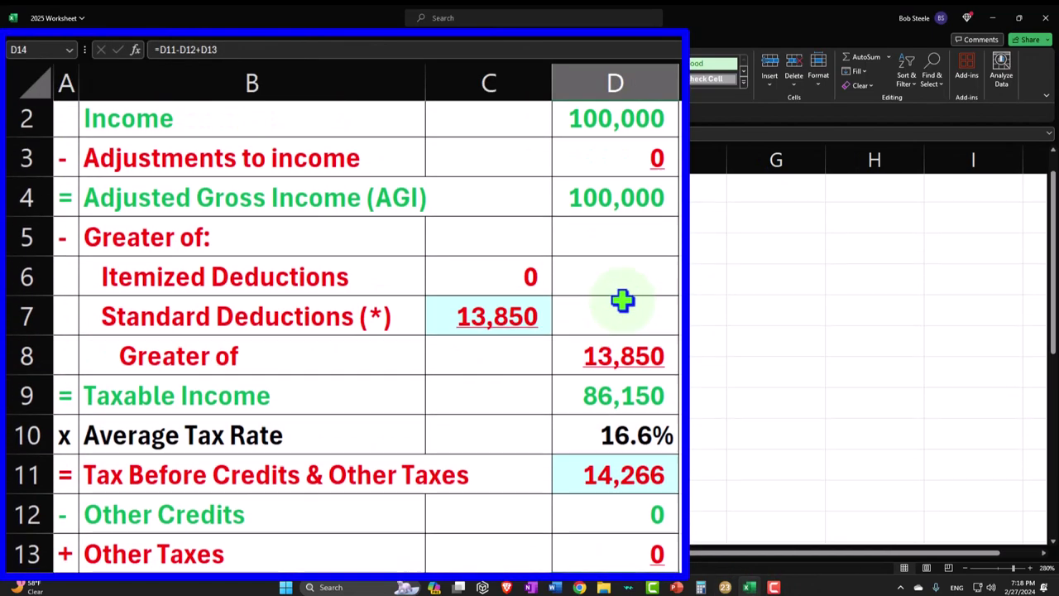
pyautogui.click(533, 339)
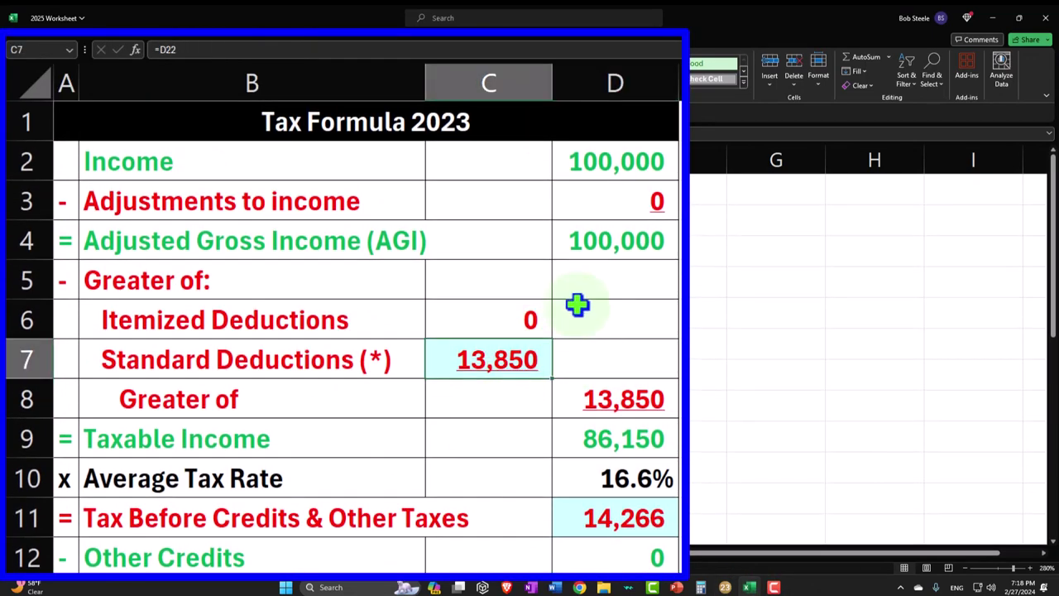
pyautogui.write('=')
pyautogui.press('Down')
pyautogui.press('Down')
pyautogui.press('Down')
pyautogui.press('Down')
pyautogui.press('Down')
pyautogui.press('Down')
pyautogui.press('Down')
pyautogui.press('Down')
pyautogui.press('Down')
pyautogui.press('Down')
pyautogui.press('Down')
pyautogui.press('Down')
pyautogui.press('Down')
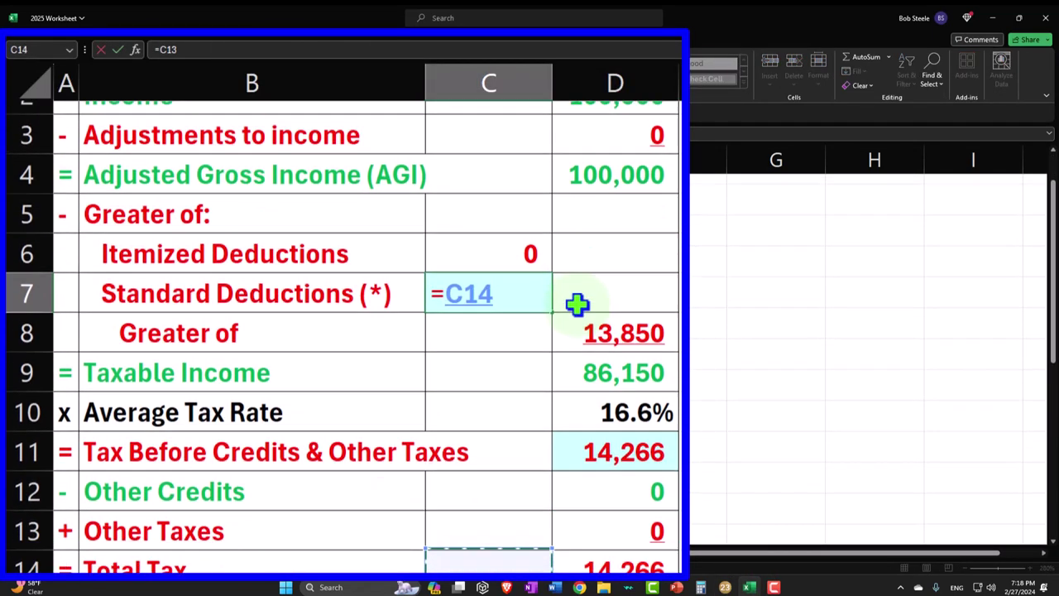
pyautogui.press('Down')
pyautogui.press('Down')
pyautogui.press('Down')
pyautogui.press('Down')
pyautogui.press('Down')
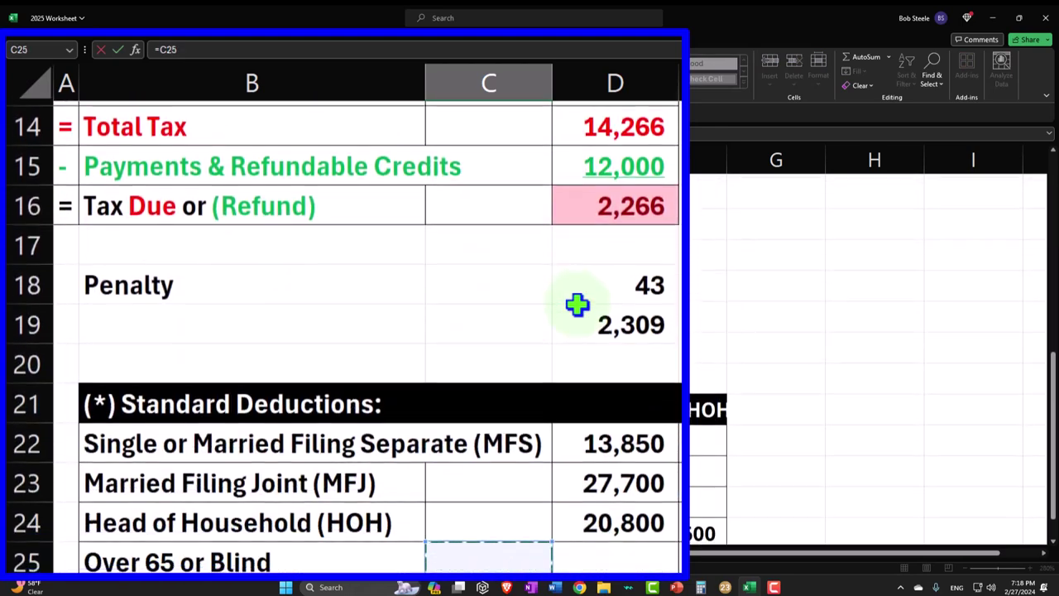
pyautogui.press('Up')
pyautogui.press('Up')
pyautogui.press('Right')
pyautogui.press('Return')
pyautogui.press('Up')
pyautogui.press('Up')
pyautogui.press('Up')
pyautogui.press('Up')
pyautogui.press('Up')
pyautogui.press('Up')
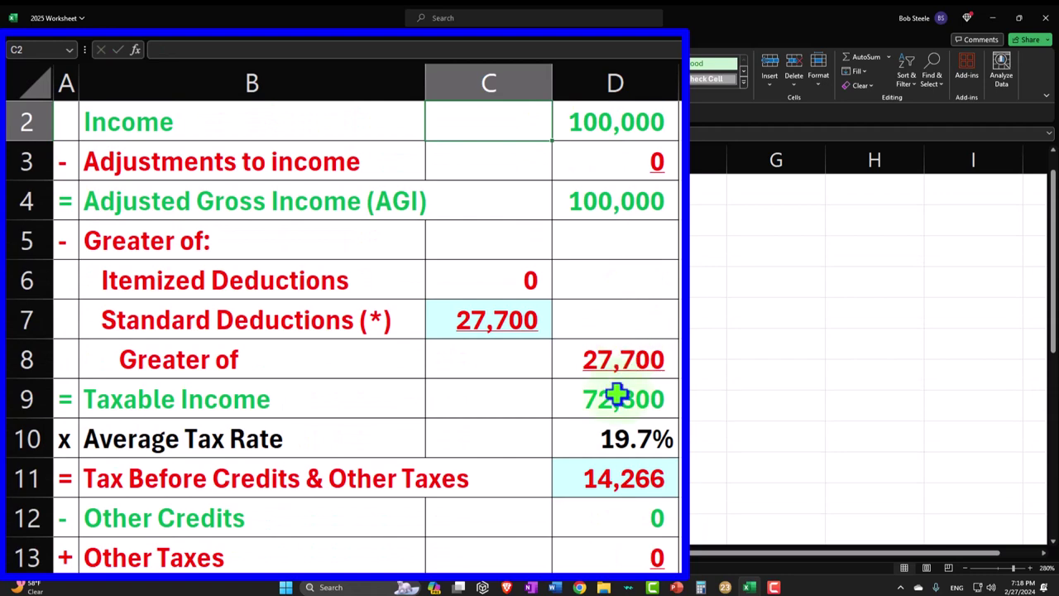
pyautogui.click(617, 396)
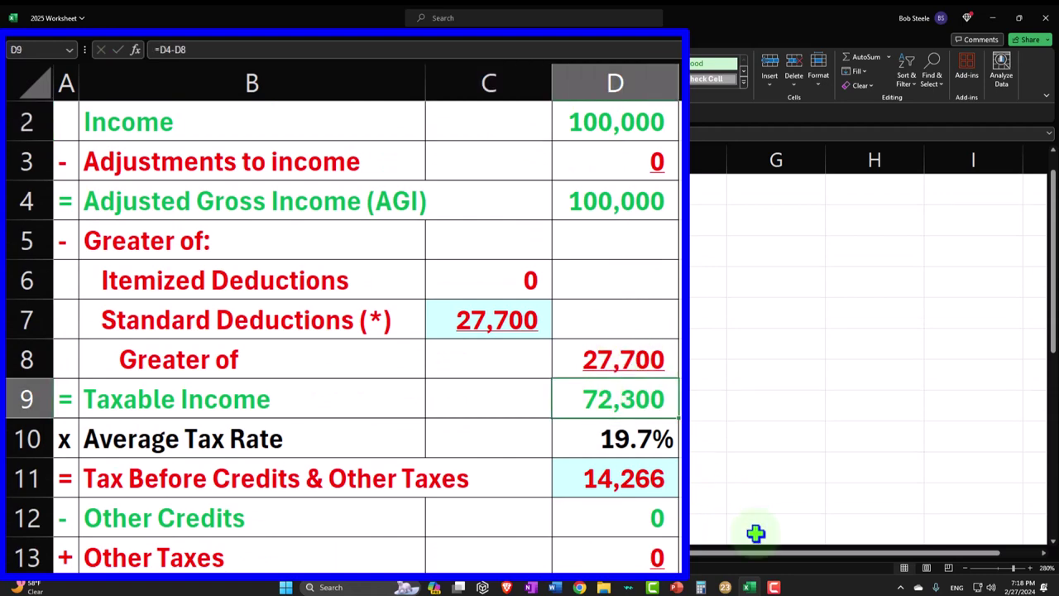
pyautogui.click(725, 587)
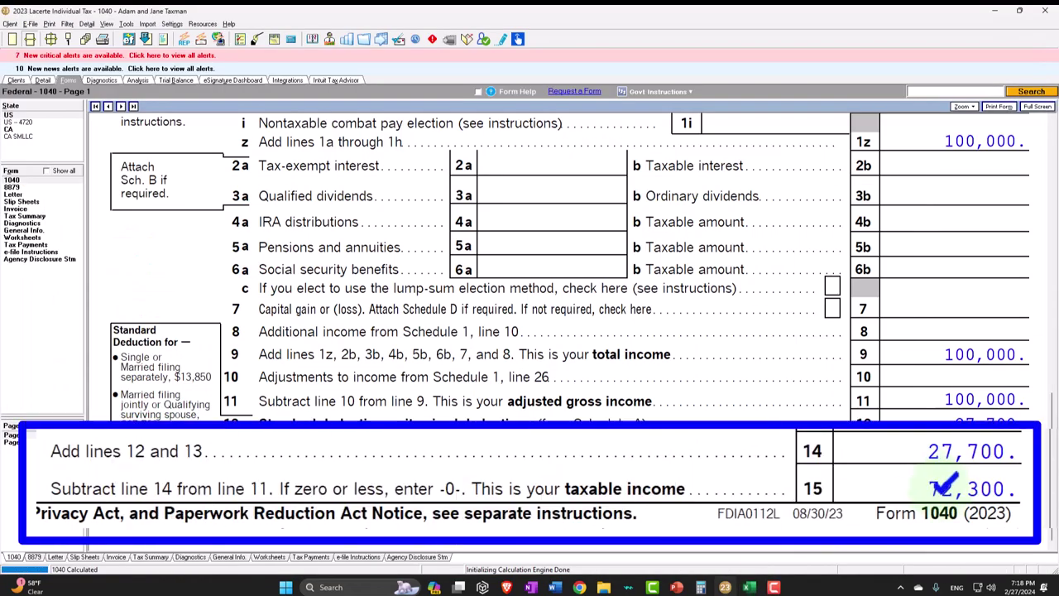
# - Check the page 2 line 16 tax of 8,239 against Lacerte's tax bracket worksheet
pyautogui.click(15, 442)
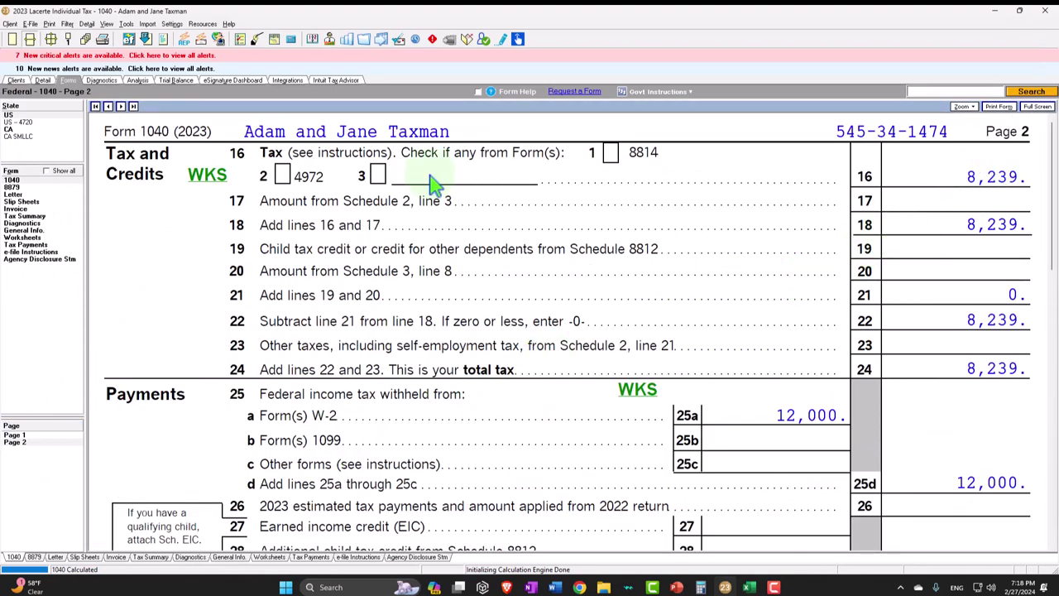
pyautogui.click(213, 187)
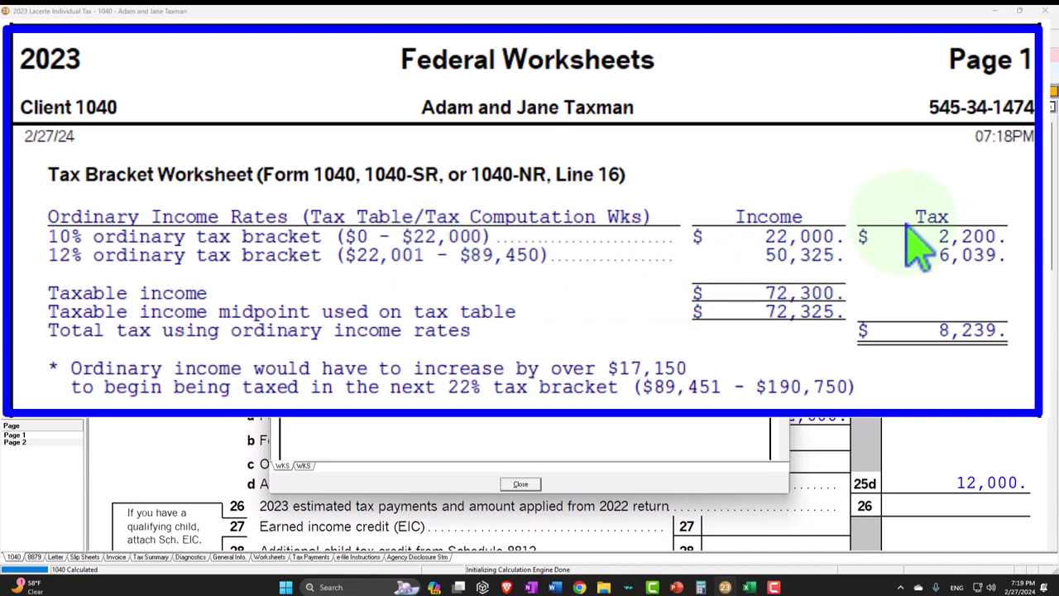
pyautogui.click(1045, 40)
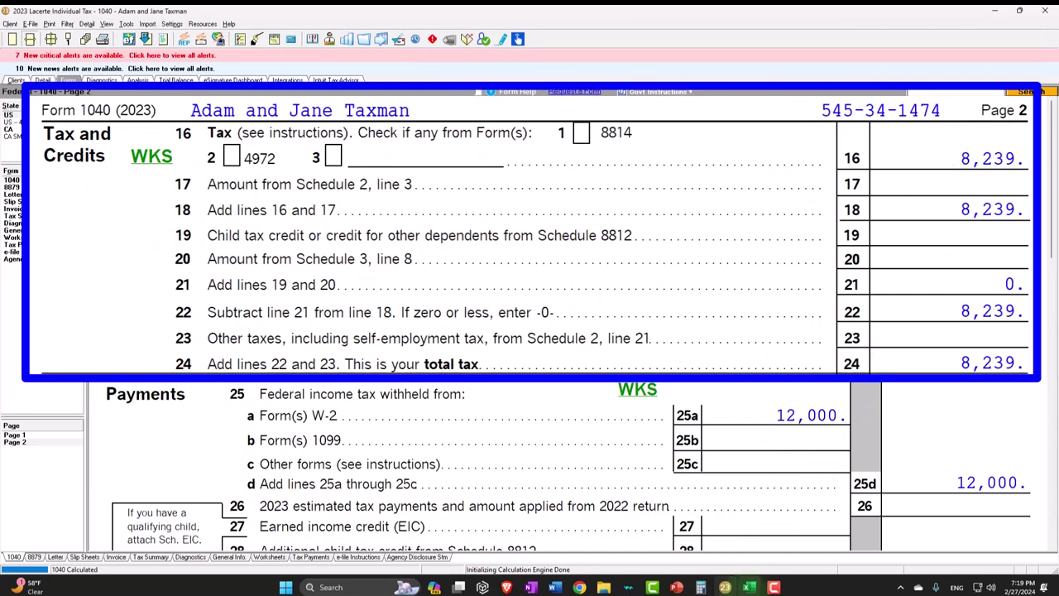
pyautogui.click(749, 587)
pyautogui.click(510, 468)
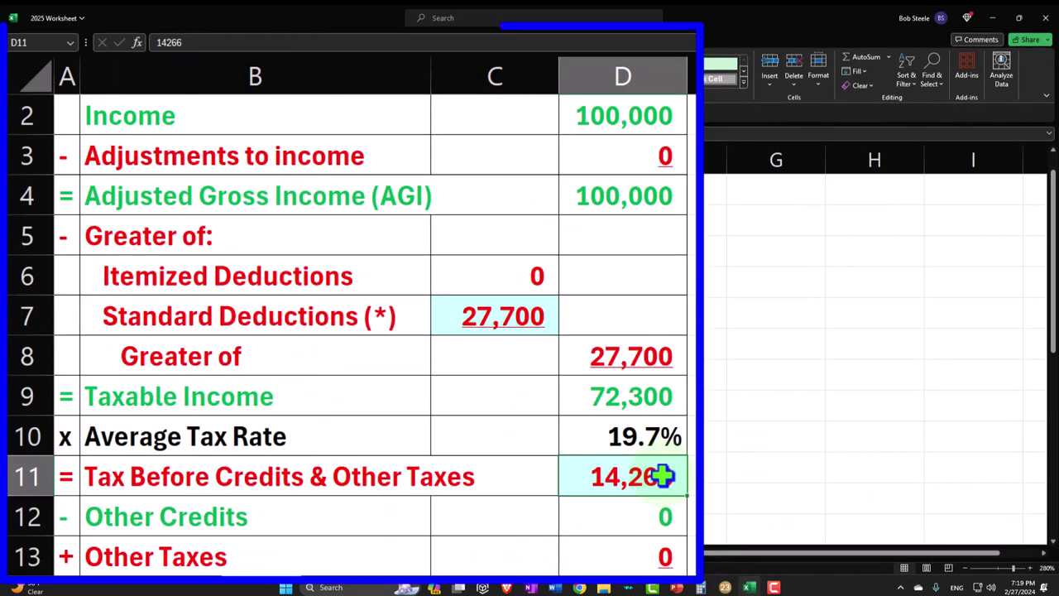
# - Enter 8,239 as tax before credits in D11, yielding an 11.4% rate and (3,761) refund
pyautogui.write('8')
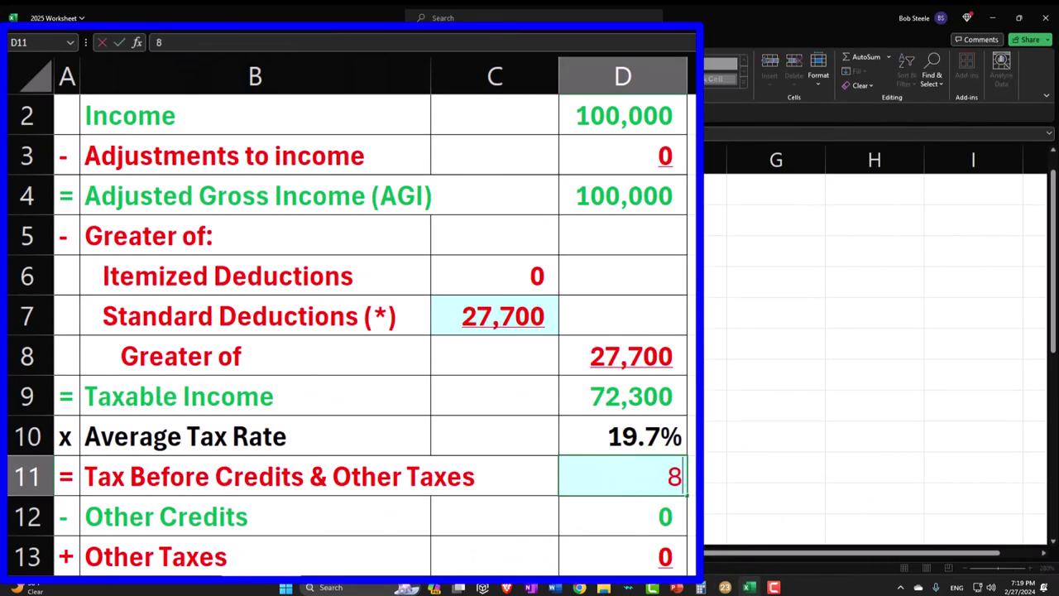
pyautogui.write(',239')
pyautogui.press('Return')
pyautogui.click(725, 587)
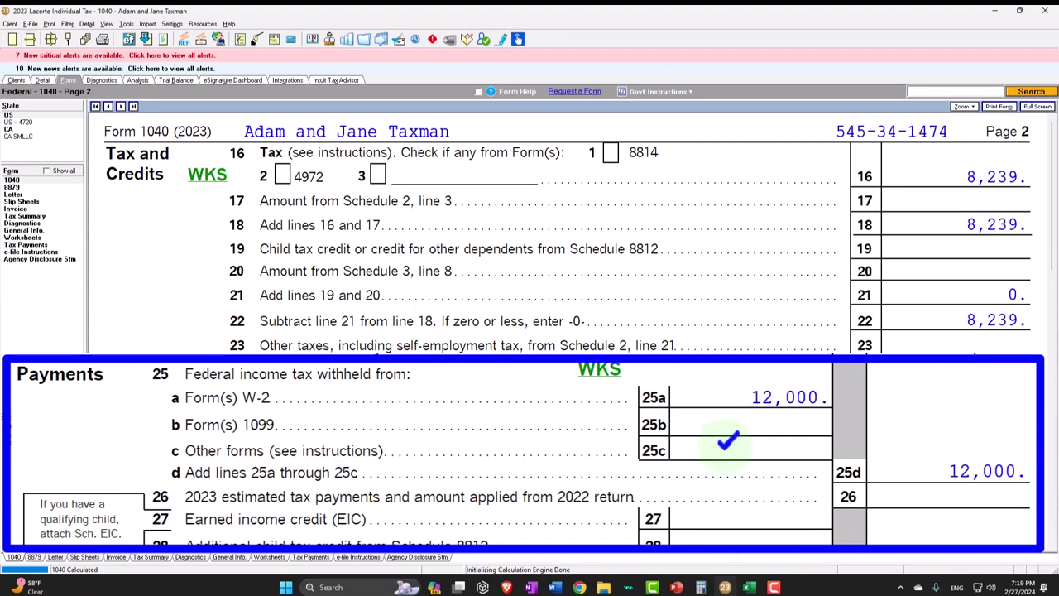
pyautogui.hotkey('alt', 'Tab')
pyautogui.scroll(-3, 711, 450)
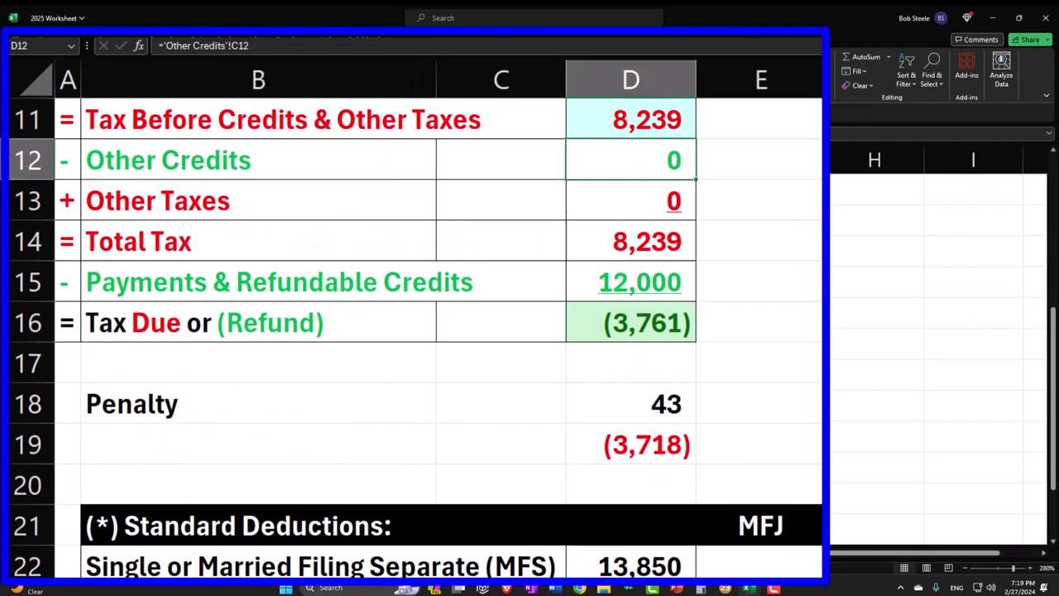
pyautogui.scroll(1, 684, 389)
pyautogui.click(674, 444)
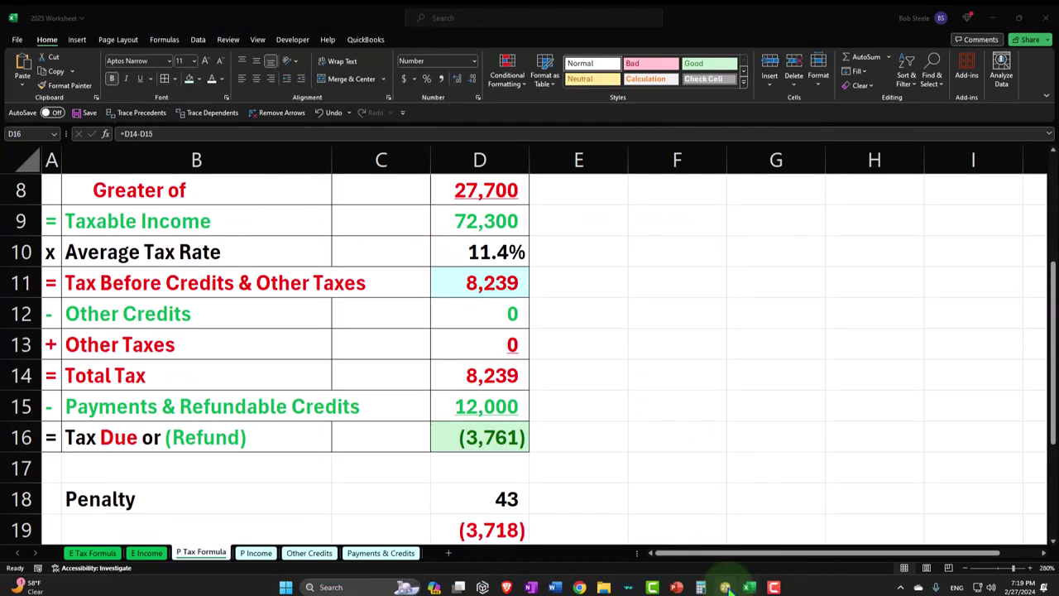
pyautogui.click(725, 587)
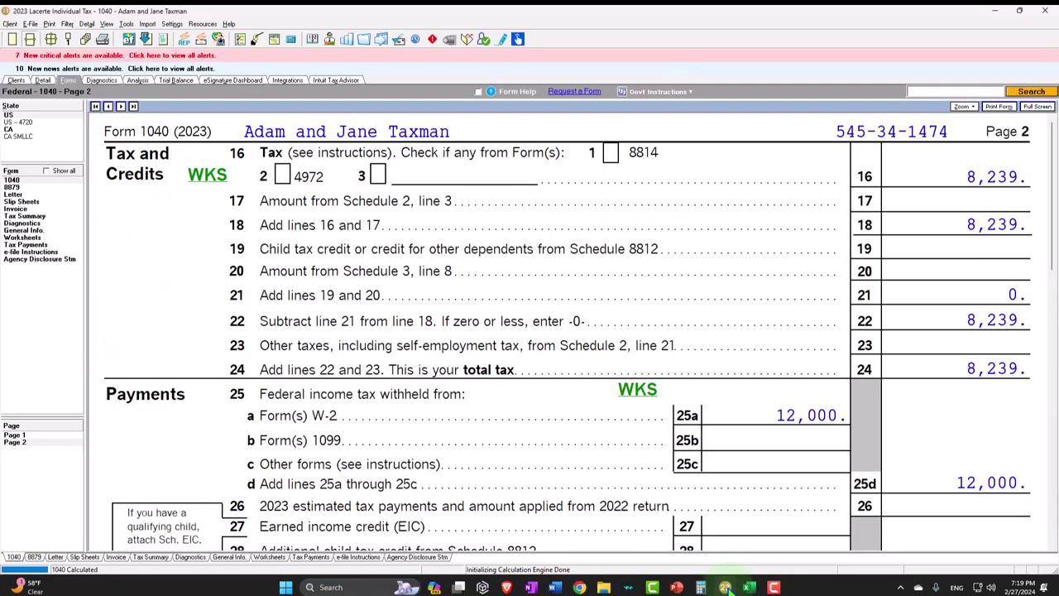
# - Confirm the 3,761 overpayment and refund on lines 34 and 35a, then go back to page 1
pyautogui.scroll(-5, 803, 430)
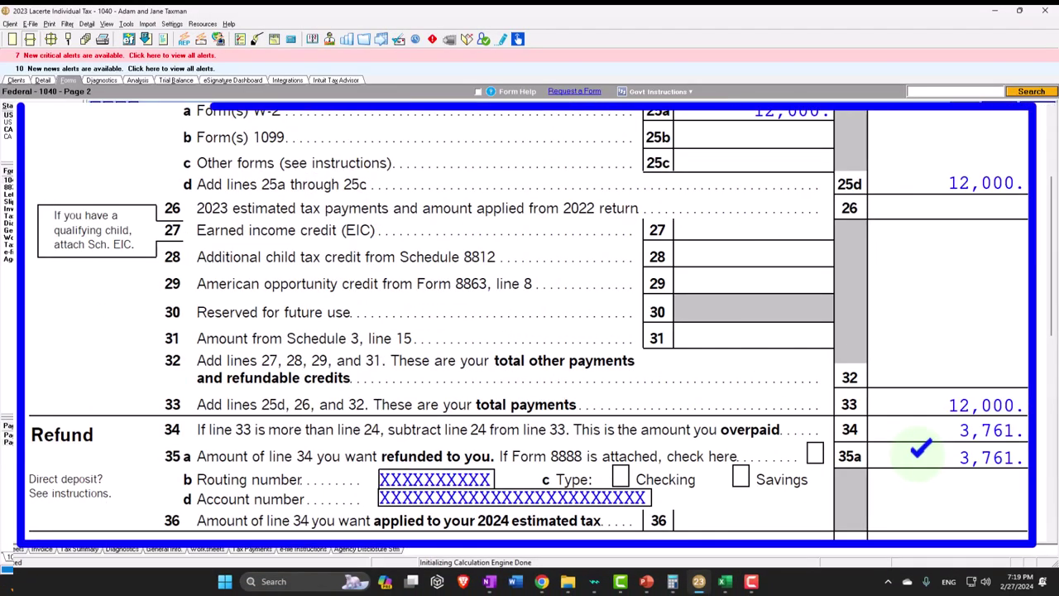
pyautogui.scroll(1, 919, 447)
pyautogui.scroll(-2, 921, 455)
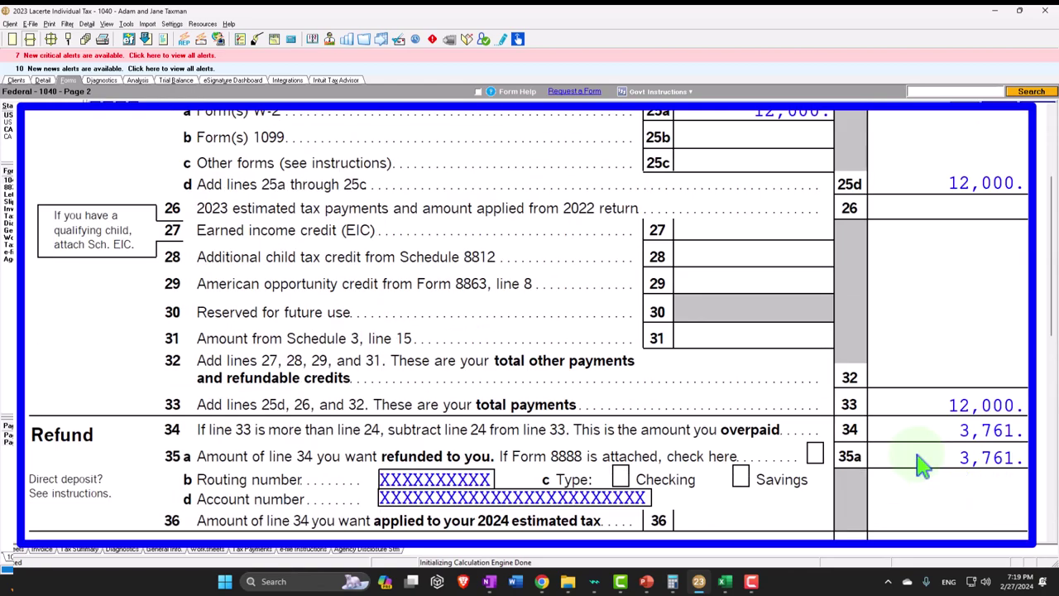
pyautogui.scroll(-2, 920, 451)
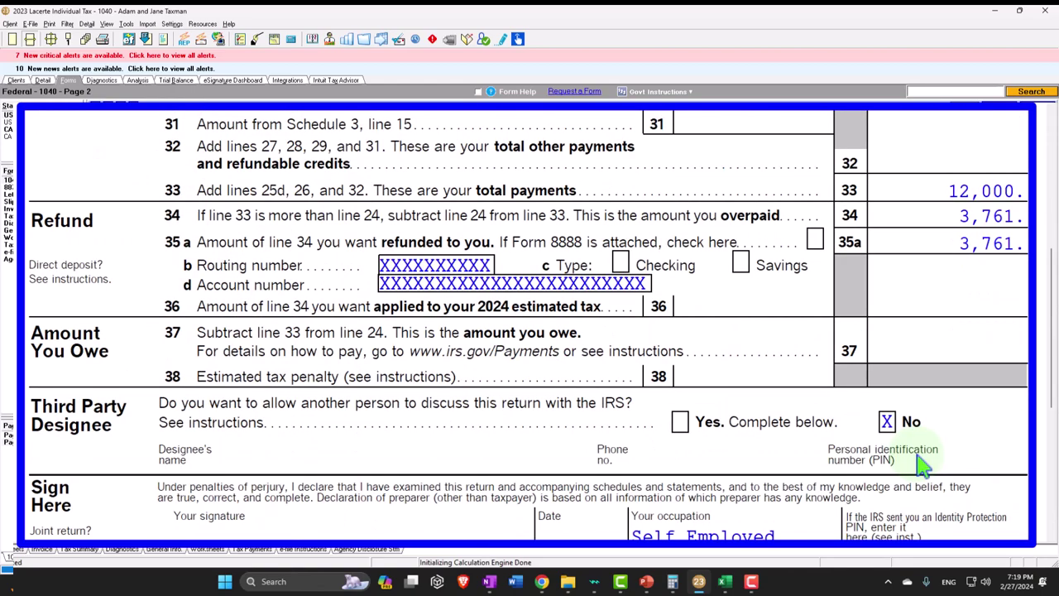
pyautogui.scroll(-1, 923, 468)
pyautogui.scroll(5, 920, 464)
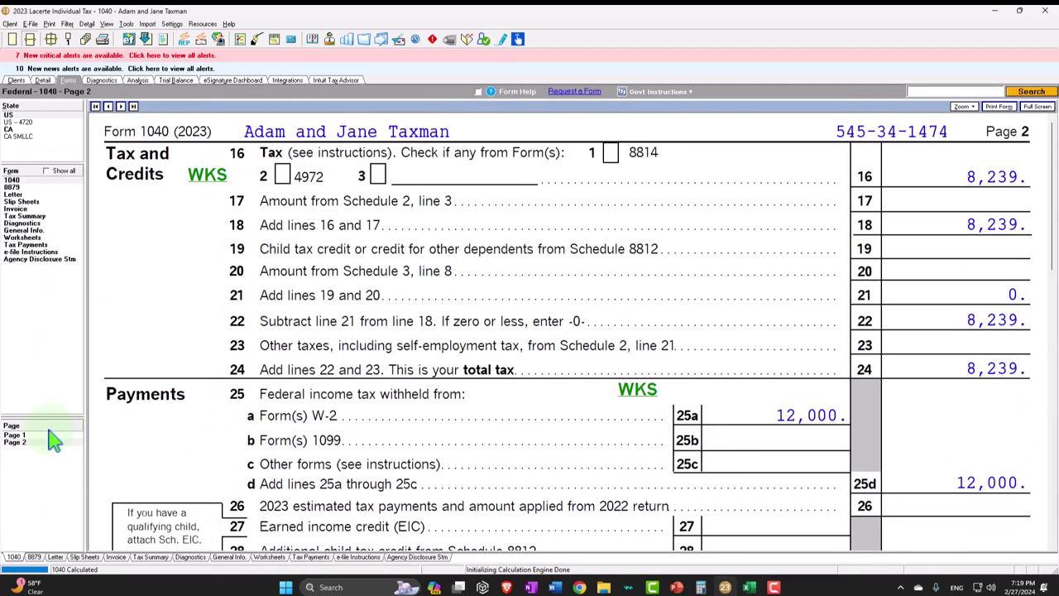
pyautogui.click(39, 436)
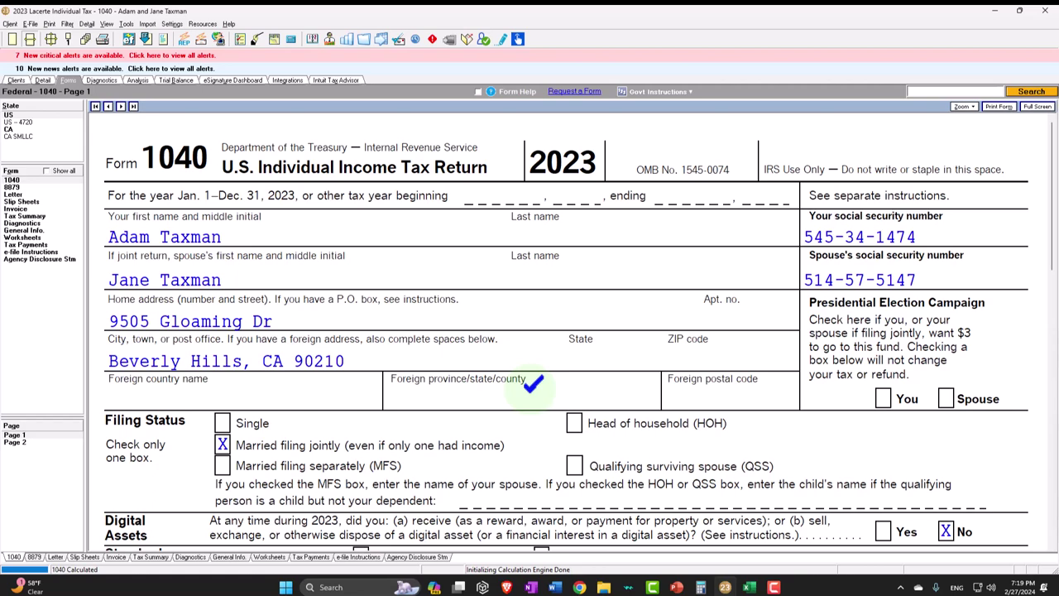
pyautogui.scroll(-10, 532, 381)
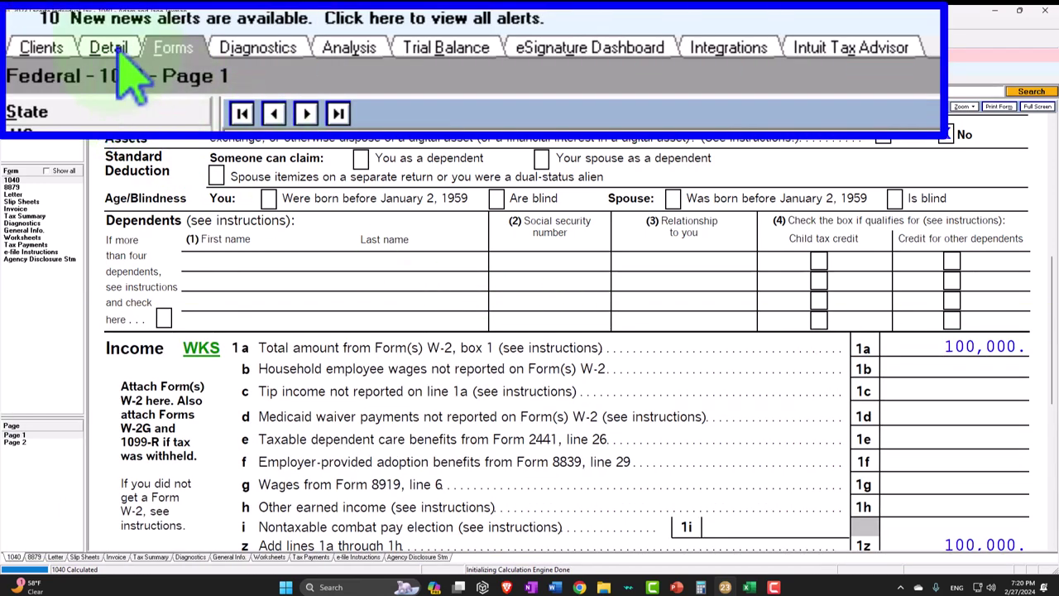
# - Change the filing status on Client Info. from joint to Head of household
pyautogui.click(45, 80)
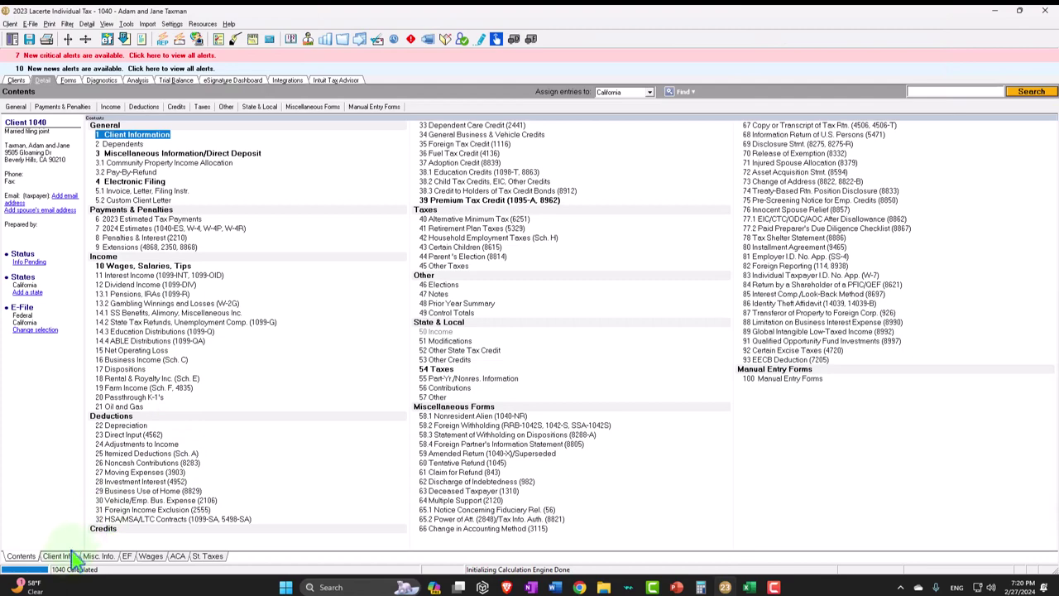
pyautogui.click(73, 556)
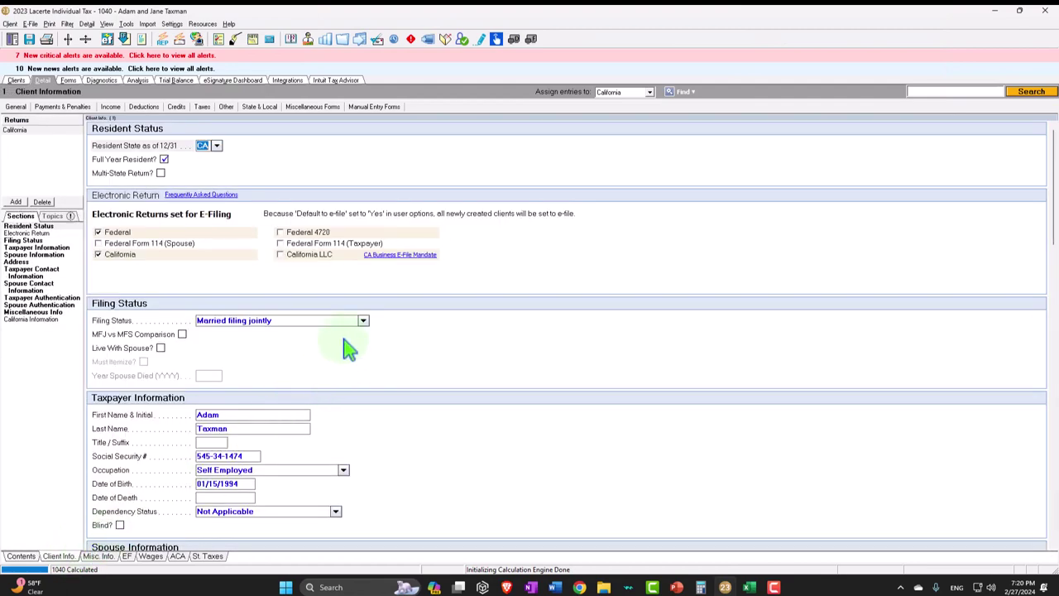
pyautogui.click(343, 348)
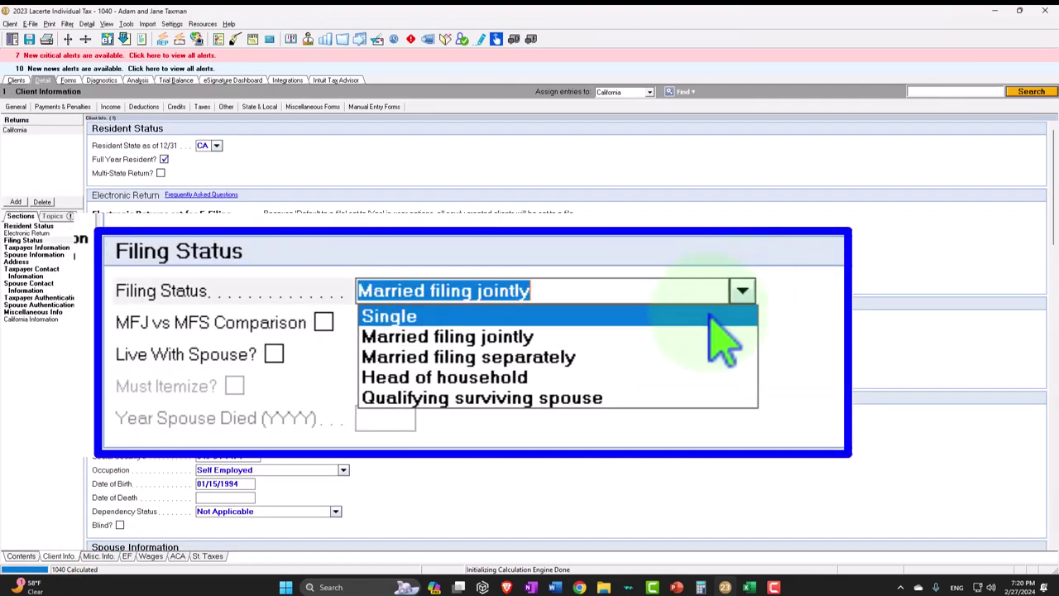
pyautogui.click(693, 376)
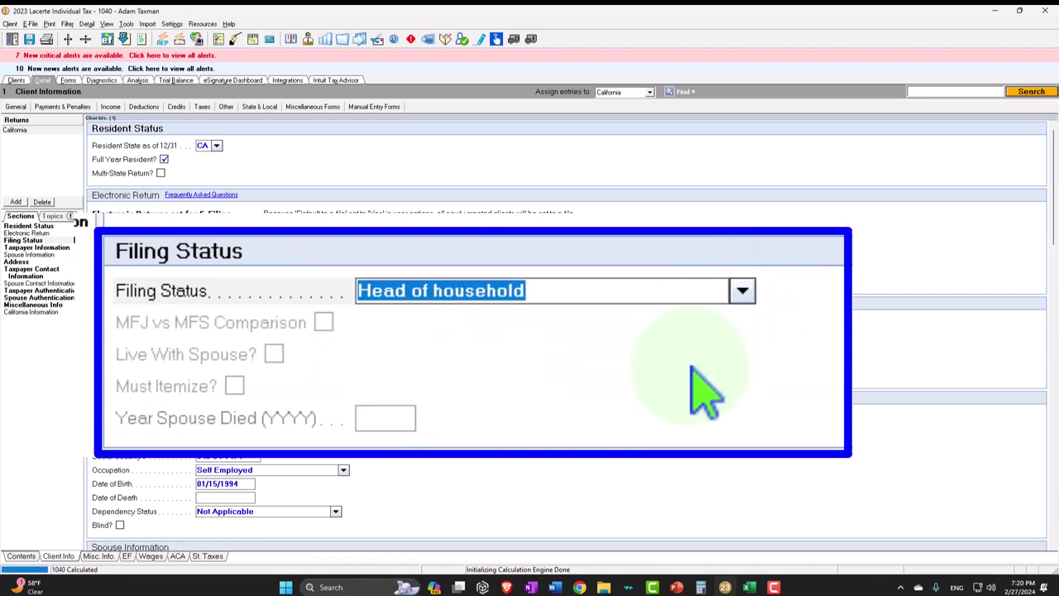
pyautogui.scroll(-7, 343, 360)
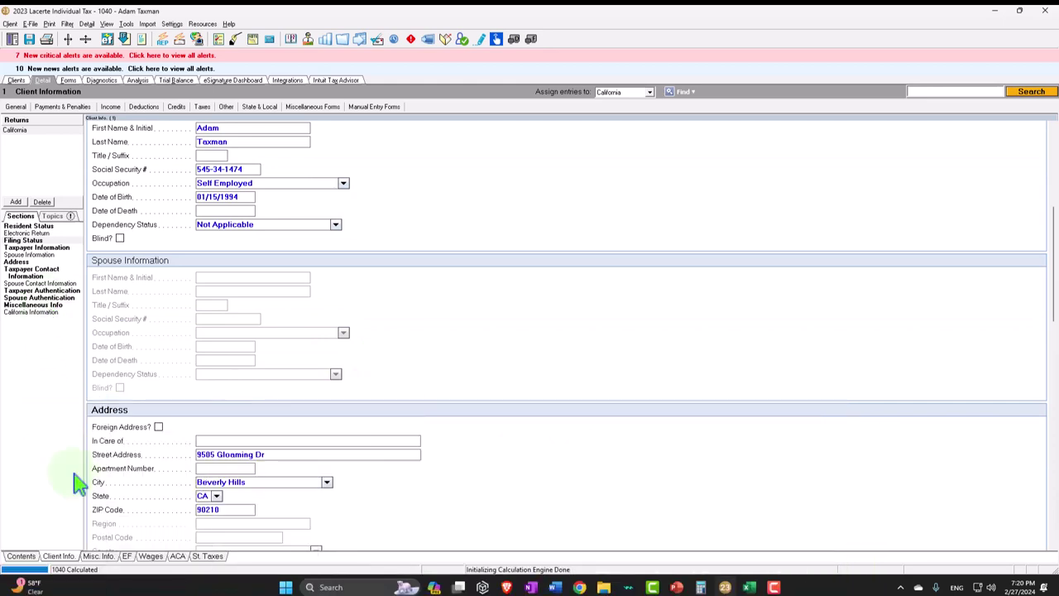
pyautogui.click(28, 560)
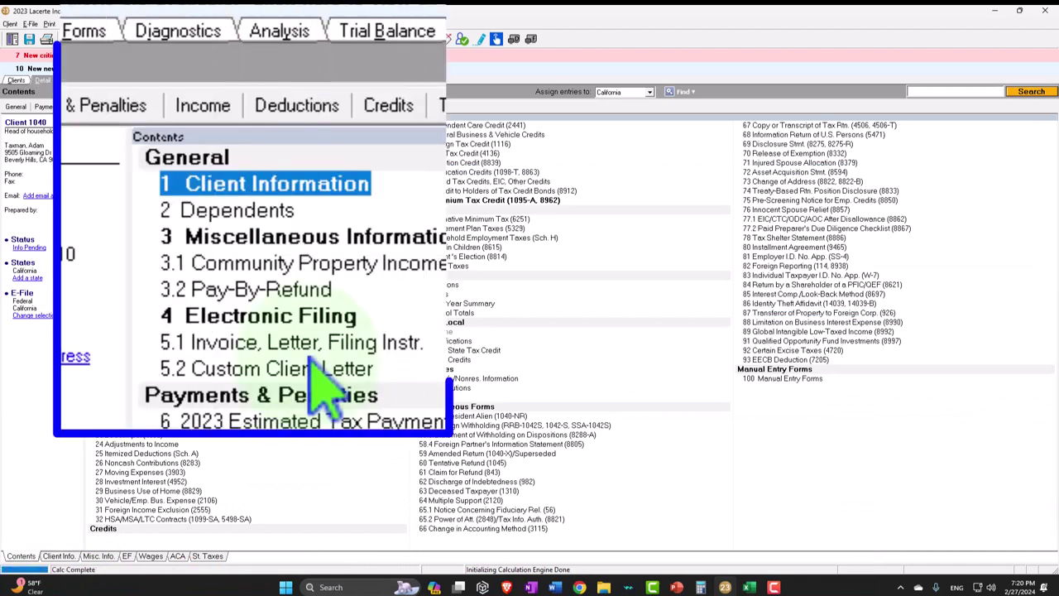
# - Enter the first dependent son's name, 02/20/22 birth date, SSN and relationship Son
pyautogui.click(126, 145)
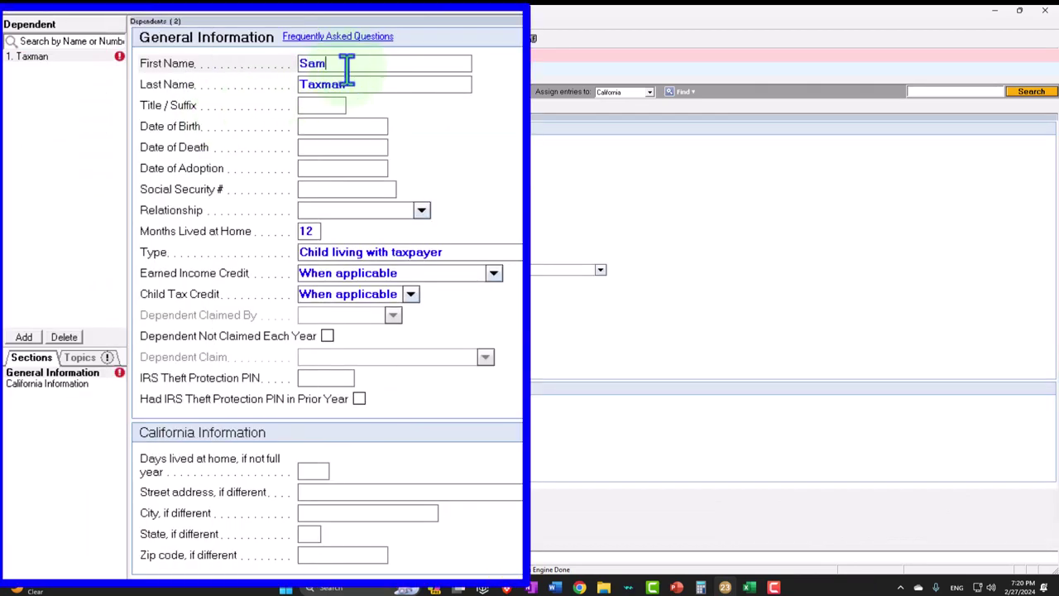
pyautogui.press('Tab')
pyautogui.press('Tab')
pyautogui.press('Tab')
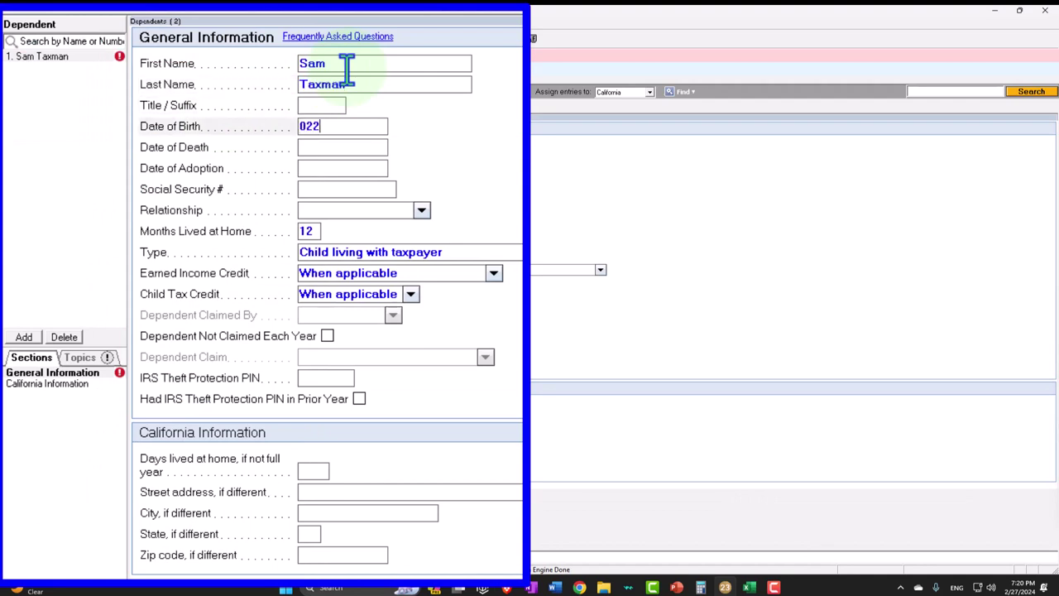
pyautogui.write('022022')
pyautogui.press('Tab')
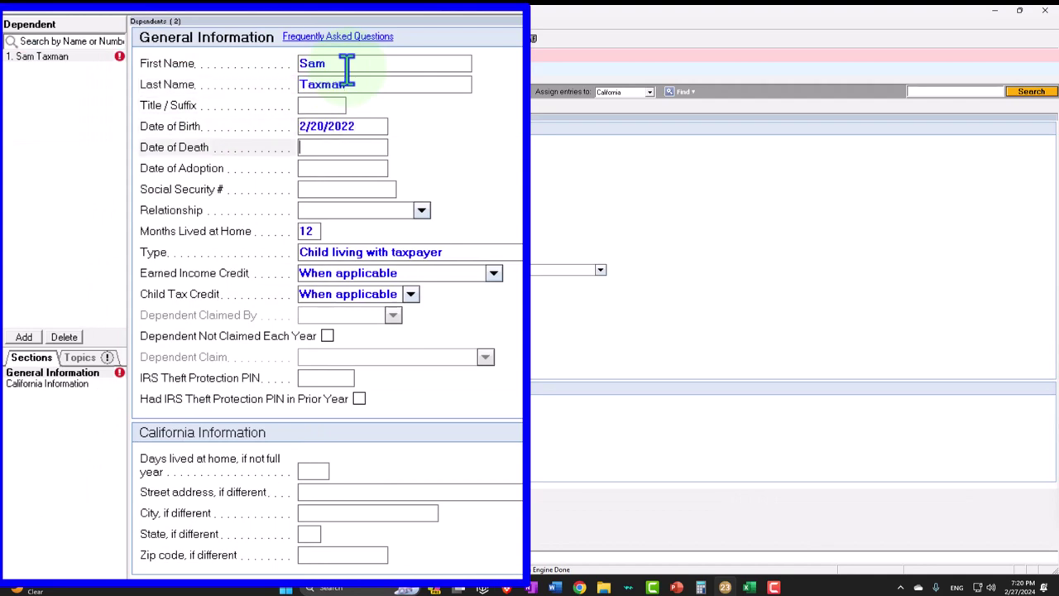
pyautogui.press('Tab')
pyautogui.press('Tab')
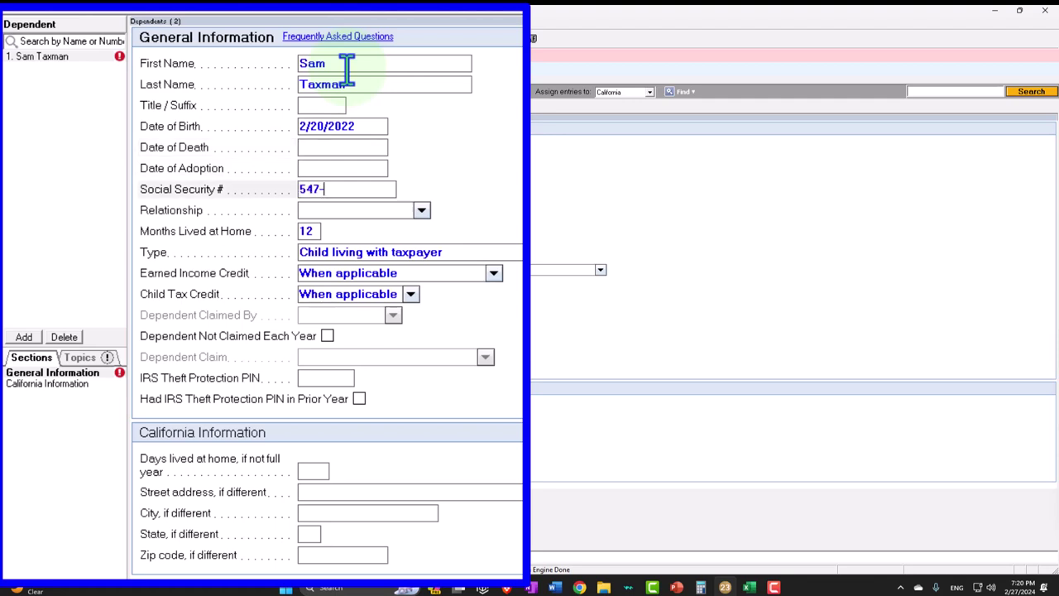
pyautogui.press('Tab')
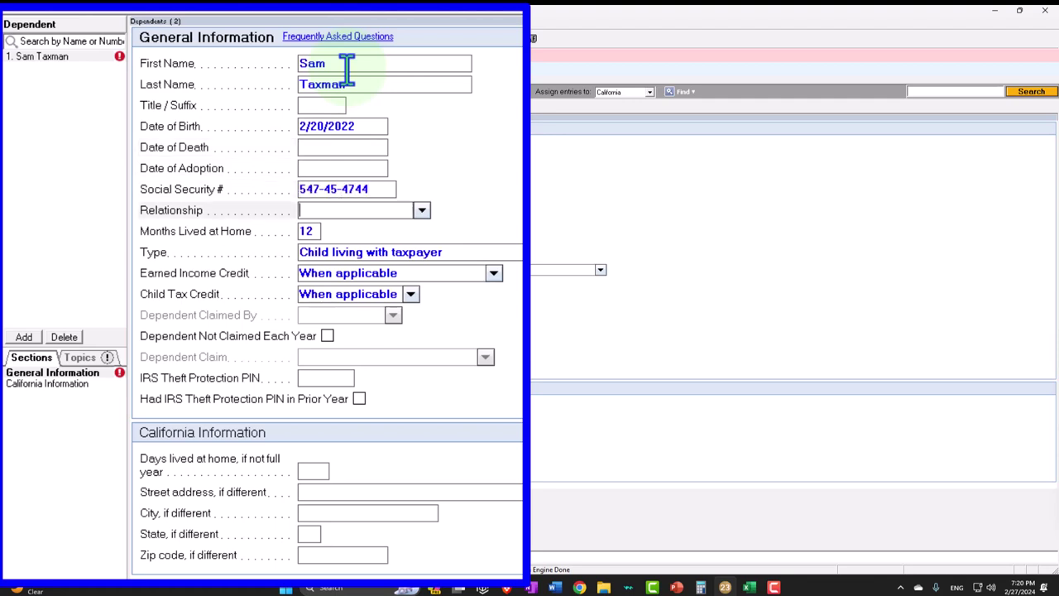
pyautogui.click(423, 211)
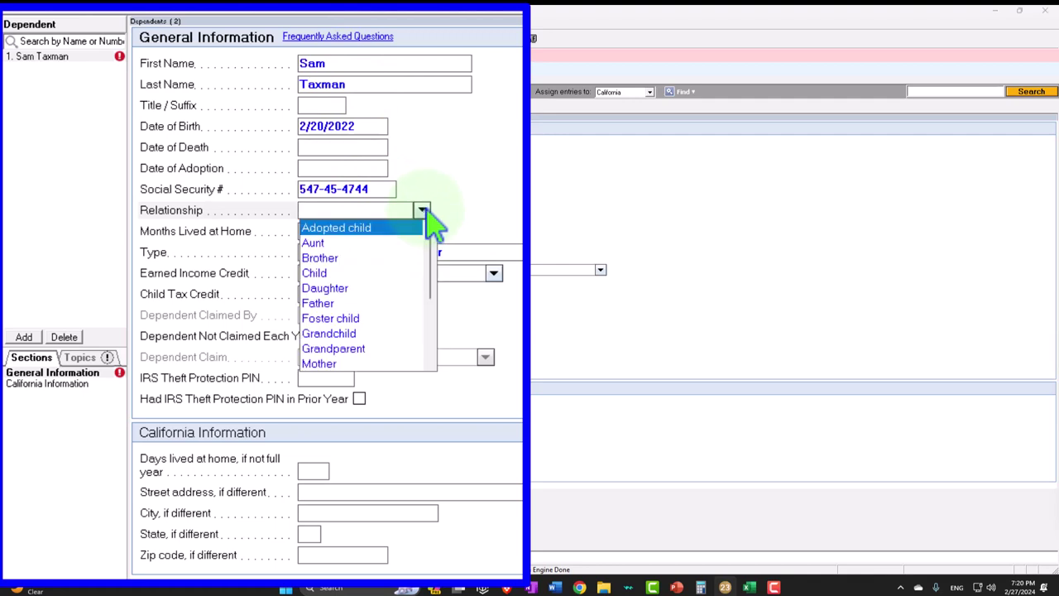
pyautogui.press('s')
pyautogui.press('Down')
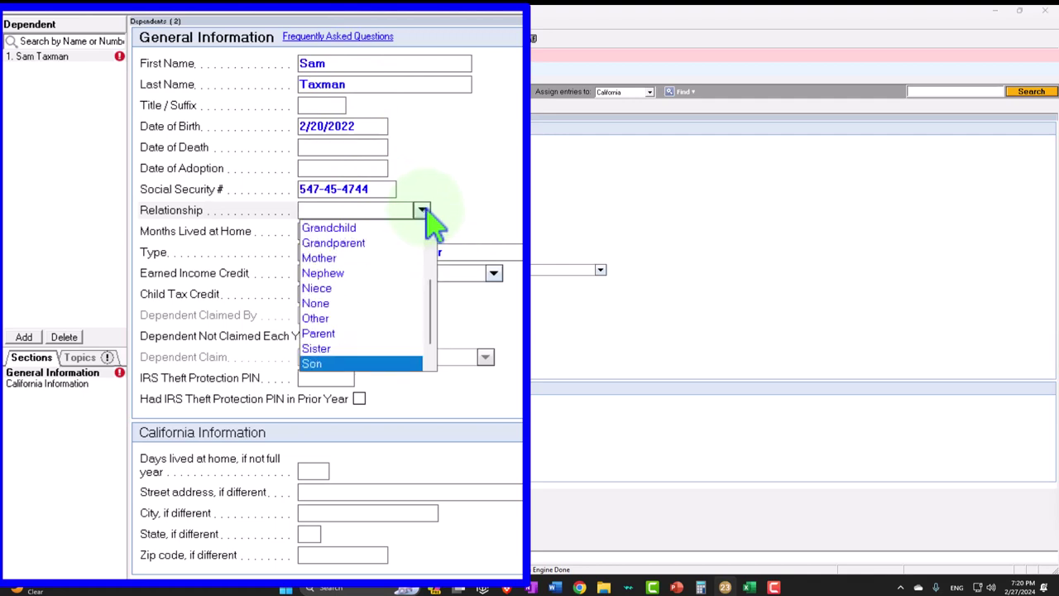
pyautogui.click(424, 210)
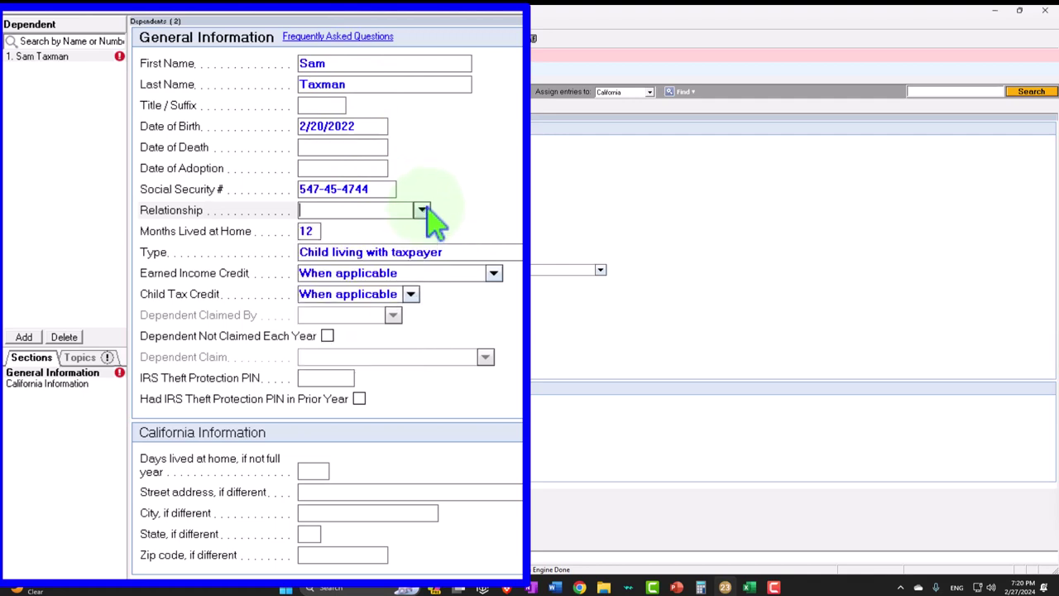
pyautogui.click(423, 210)
pyautogui.press('s')
pyautogui.press('o')
pyautogui.press('Return')
pyautogui.press('Tab')
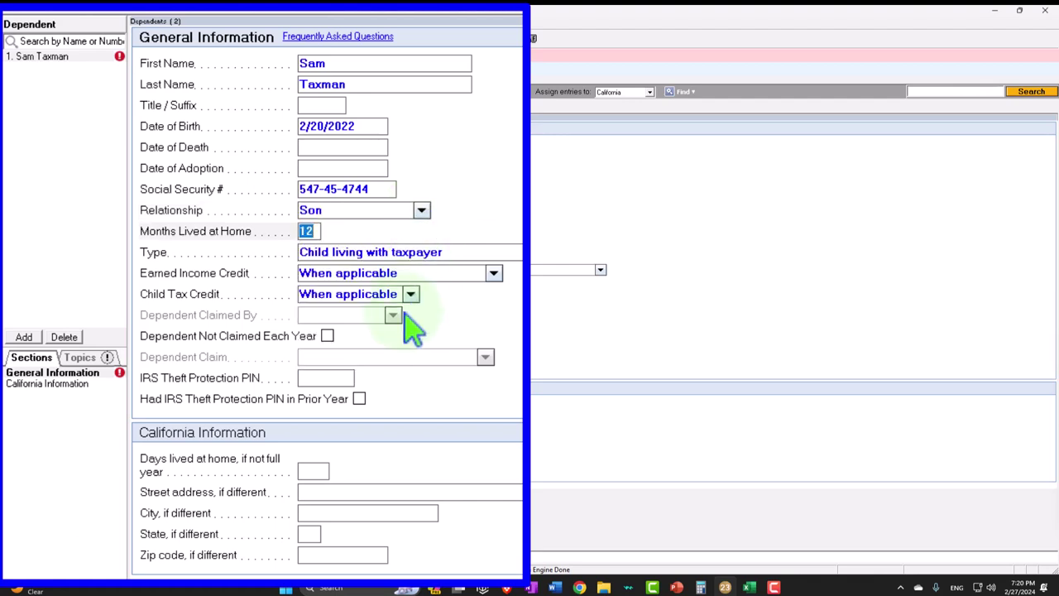
pyautogui.press('Tab')
# - Add a second dependent son born 5/5/2021 with his SSN and relationship Son
pyautogui.click(25, 337)
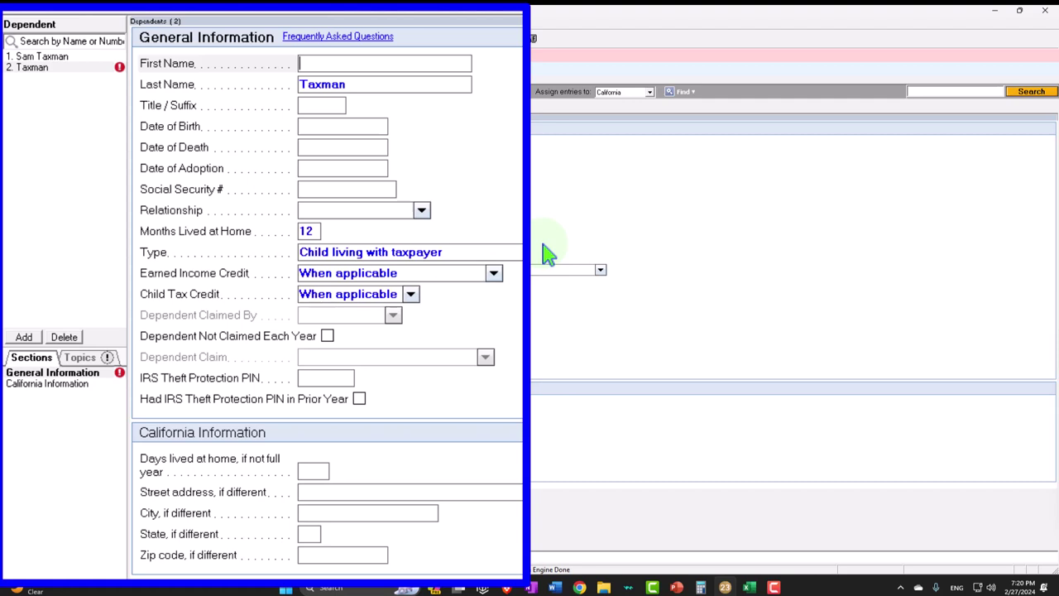
pyautogui.click(323, 127)
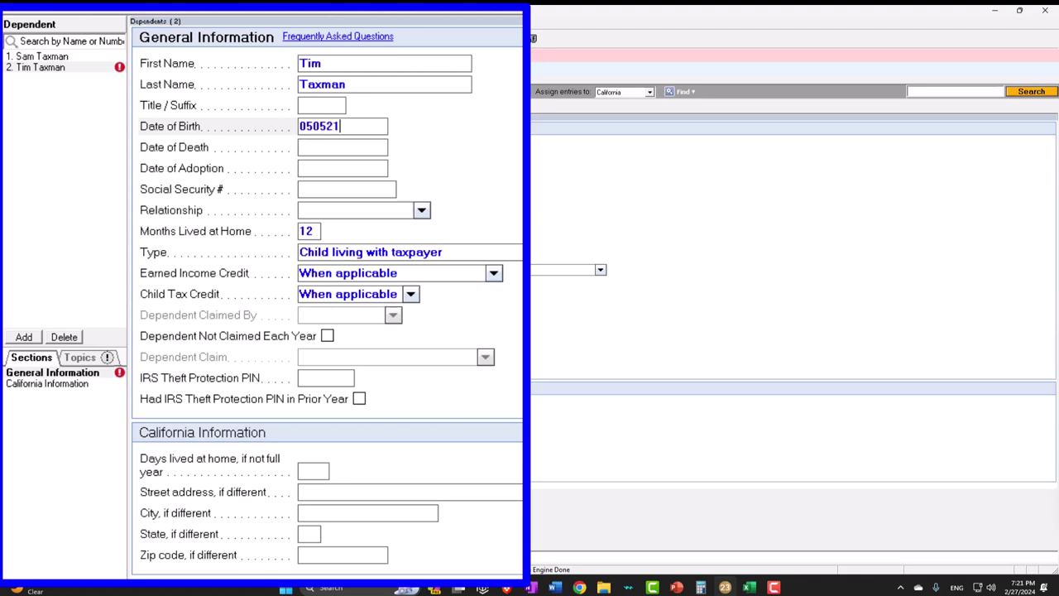
pyautogui.press('Tab')
pyautogui.press('Tab')
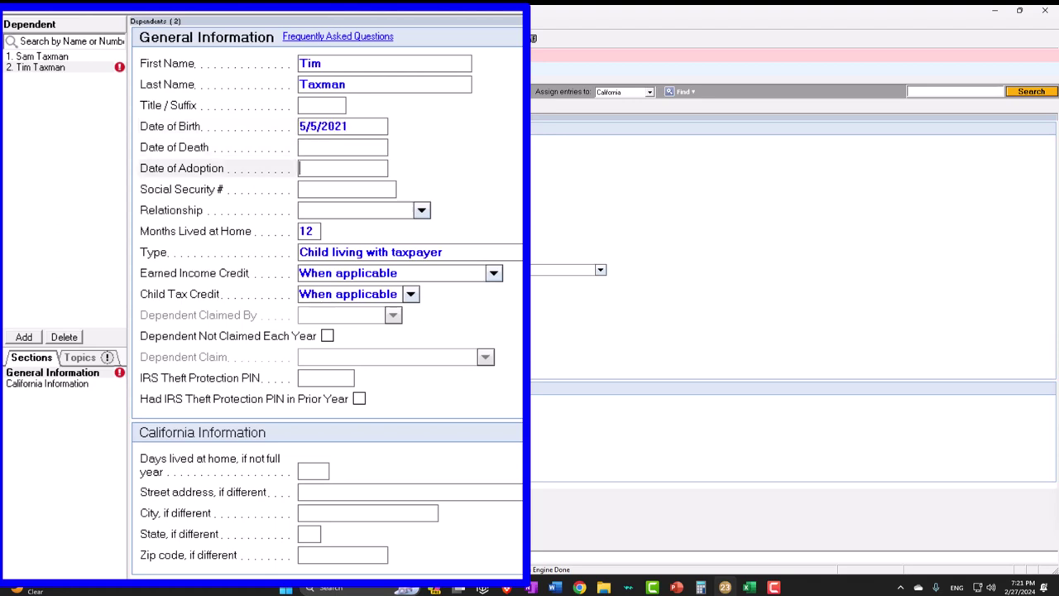
pyautogui.press('Tab')
pyautogui.write('6')
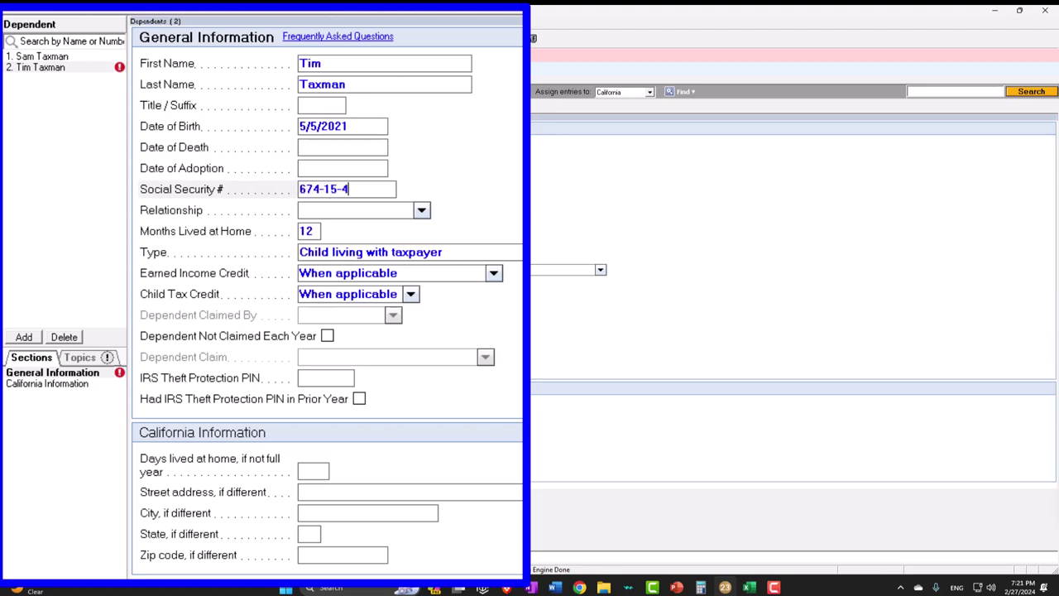
pyautogui.press('Tab')
pyautogui.write('son')
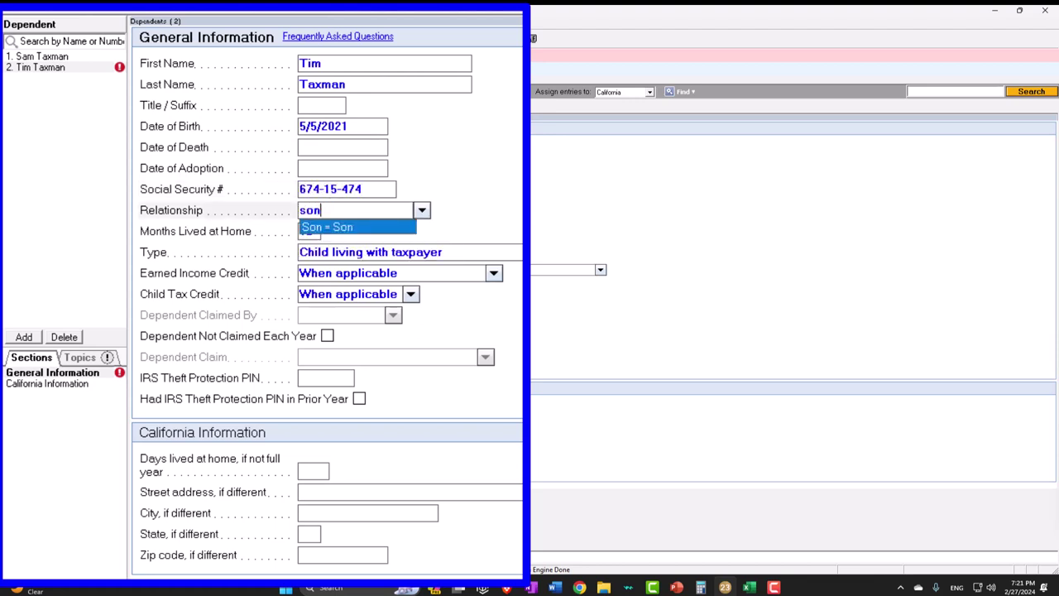
pyautogui.press('Tab')
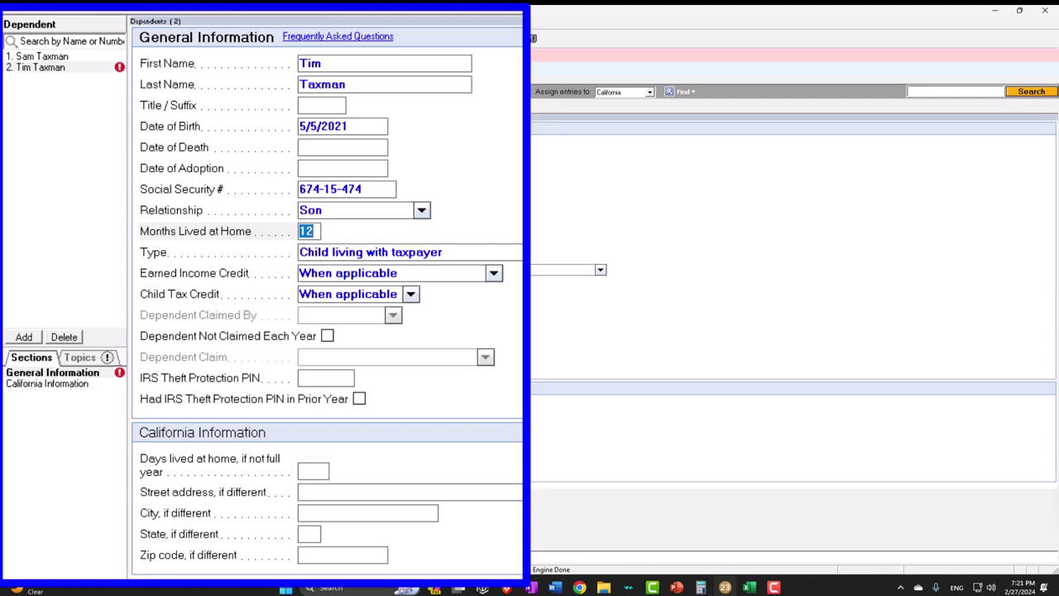
pyautogui.press('Tab')
pyautogui.press('Tab')
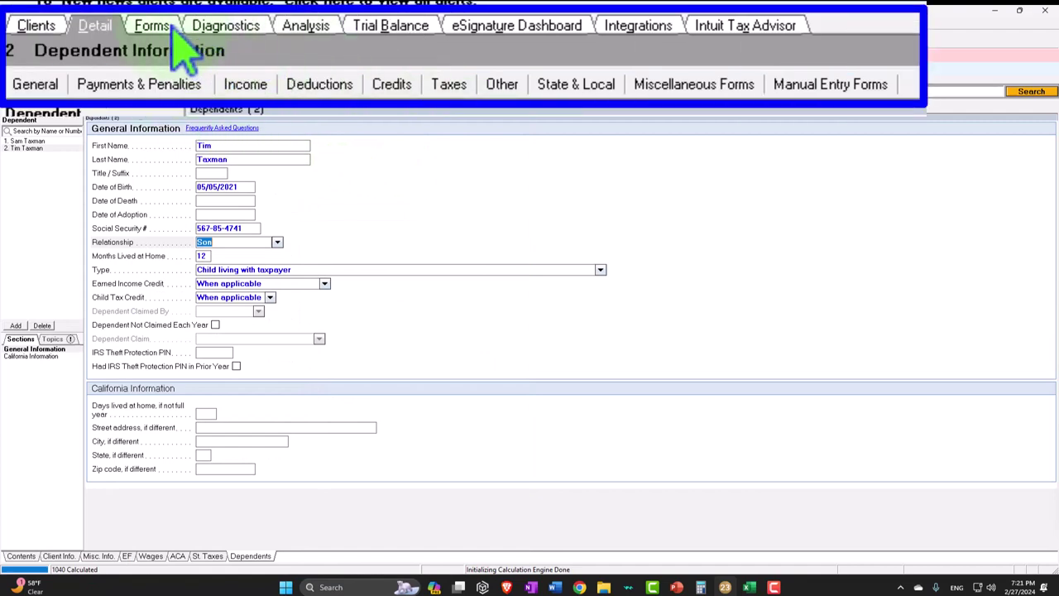
# - Review Form 1040 page 1: Head of household filing status and both sons checked for child tax credit
pyautogui.click(68, 80)
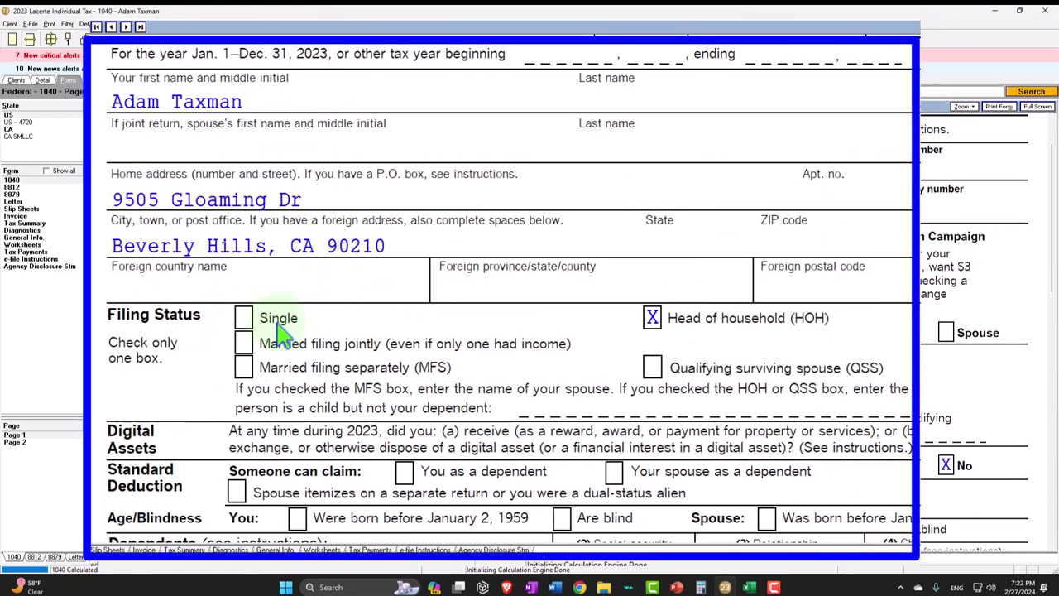
pyautogui.scroll(-3, 700, 435)
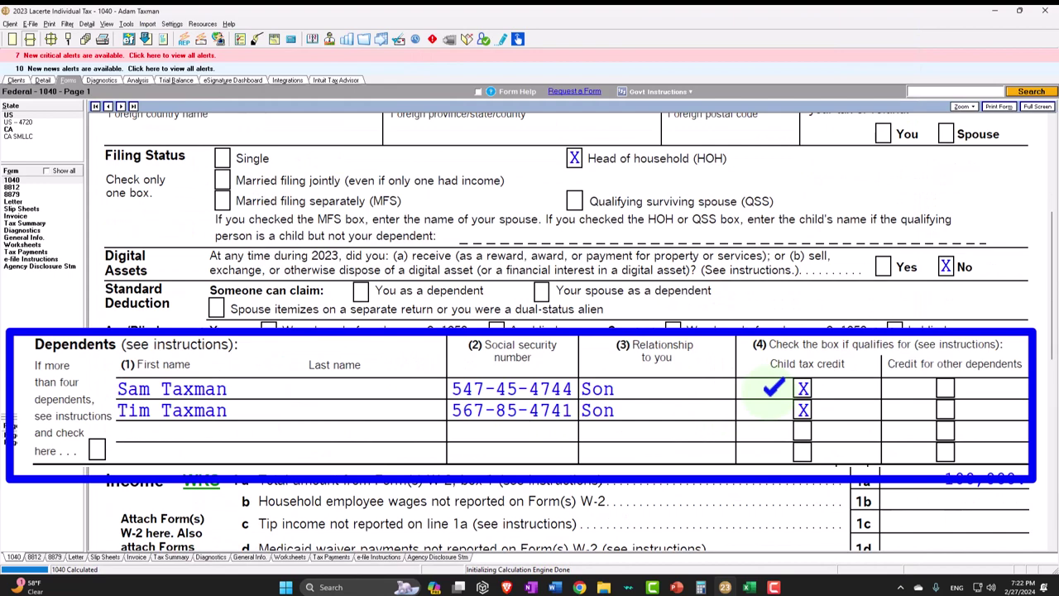
pyautogui.scroll(-10, 773, 387)
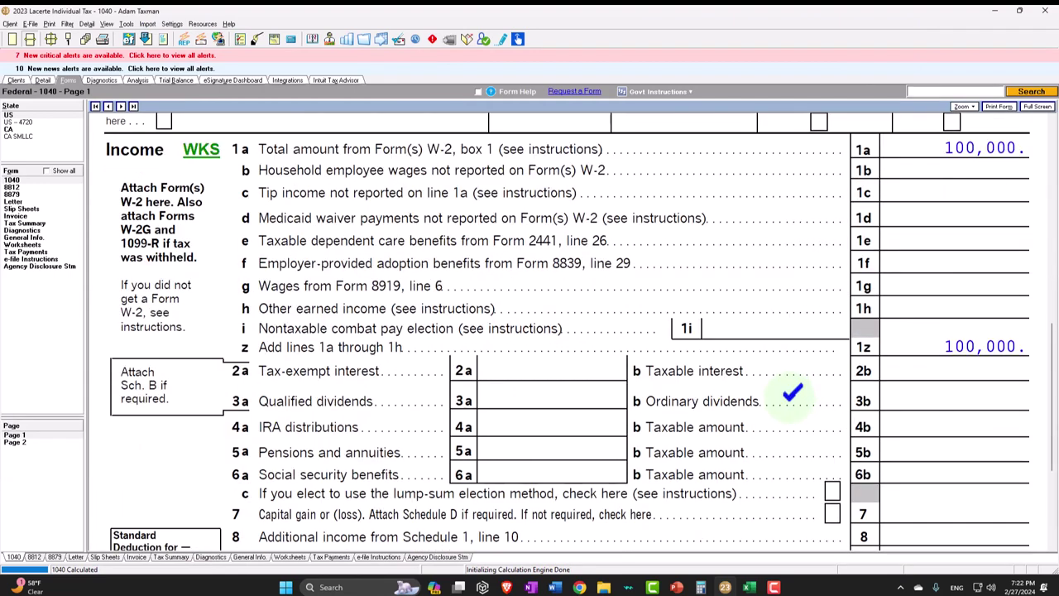
pyautogui.scroll(2, 792, 398)
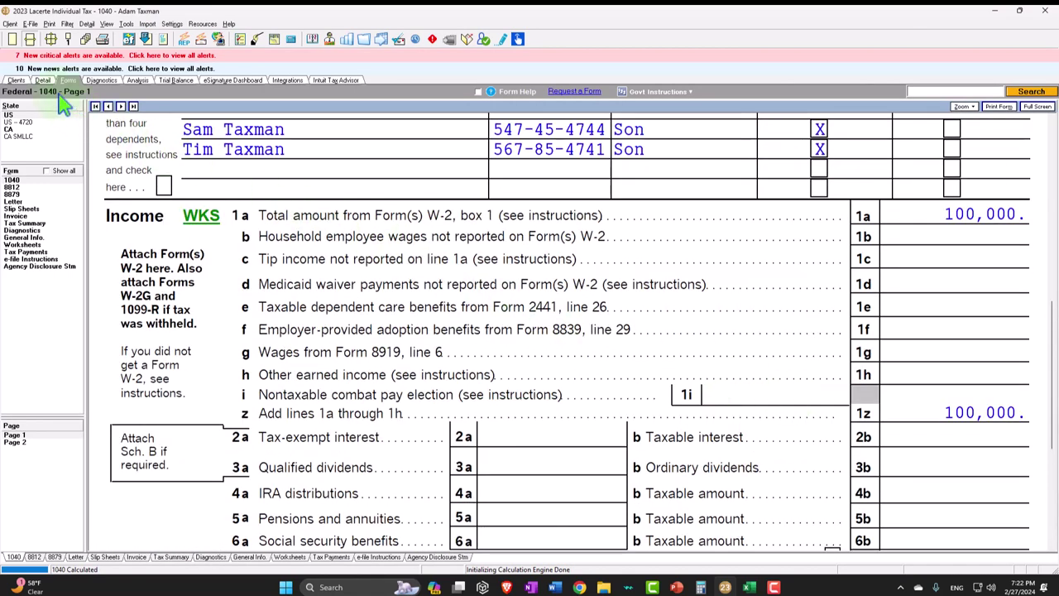
pyautogui.click(44, 80)
# - Enter W-2 wages of 30,000 and federal withholding of 5,000
pyautogui.click(110, 106)
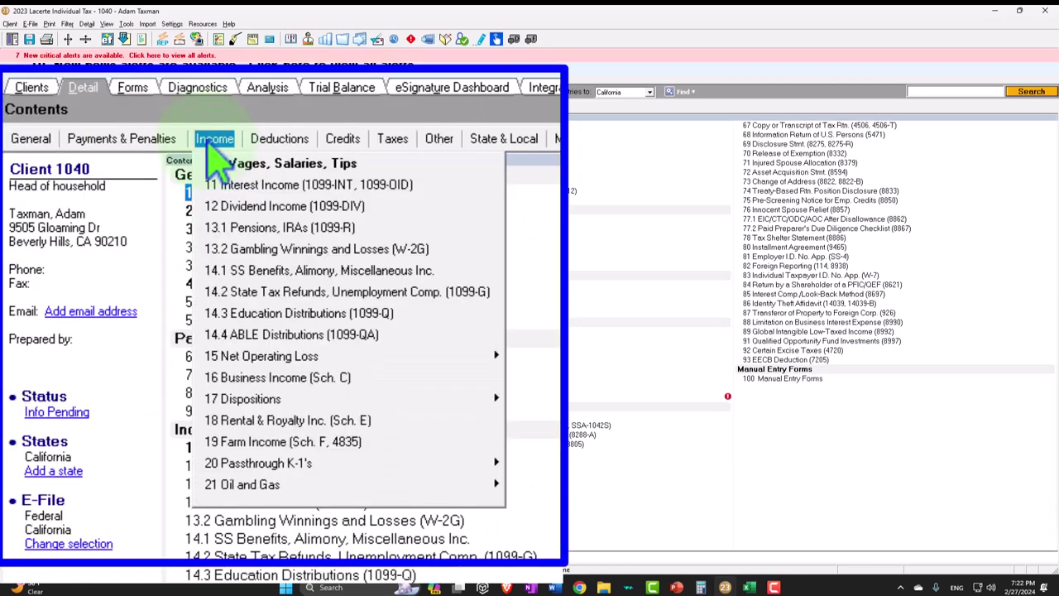
pyautogui.click(217, 163)
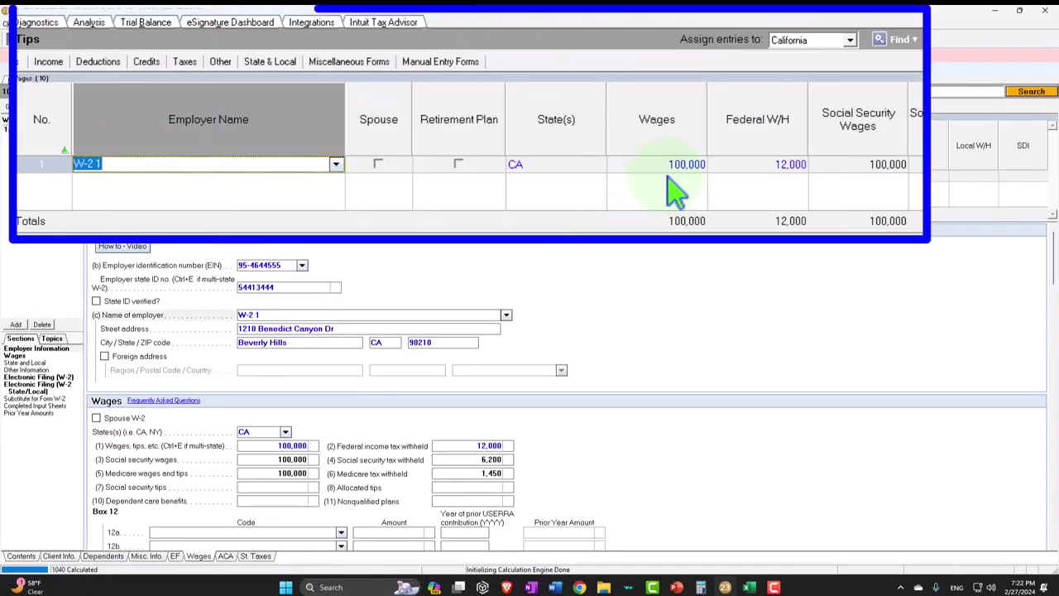
pyautogui.click(677, 164)
pyautogui.write('30,00')
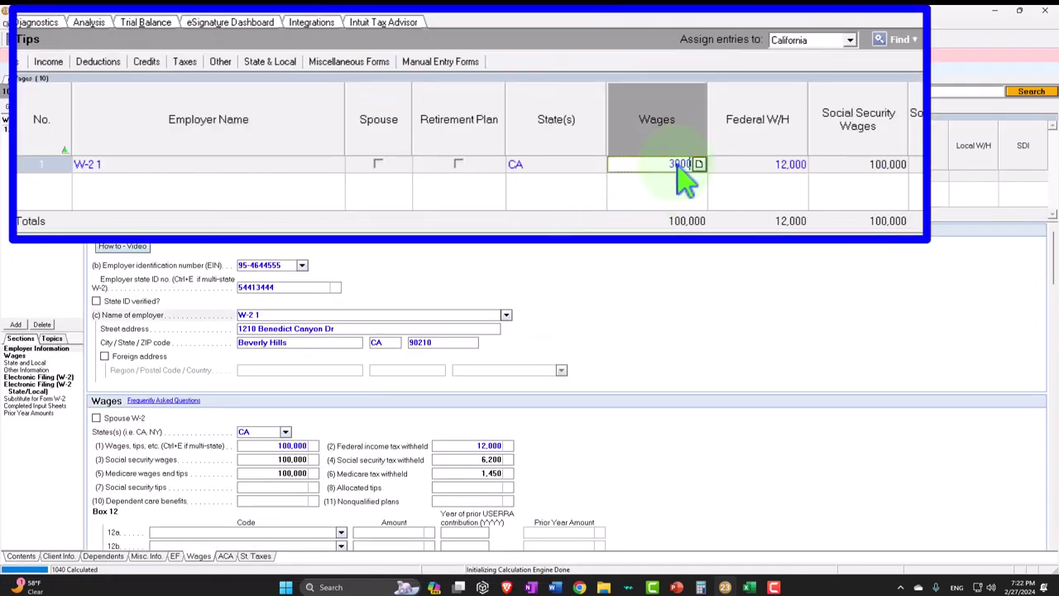
pyautogui.write('0')
pyautogui.press('Tab')
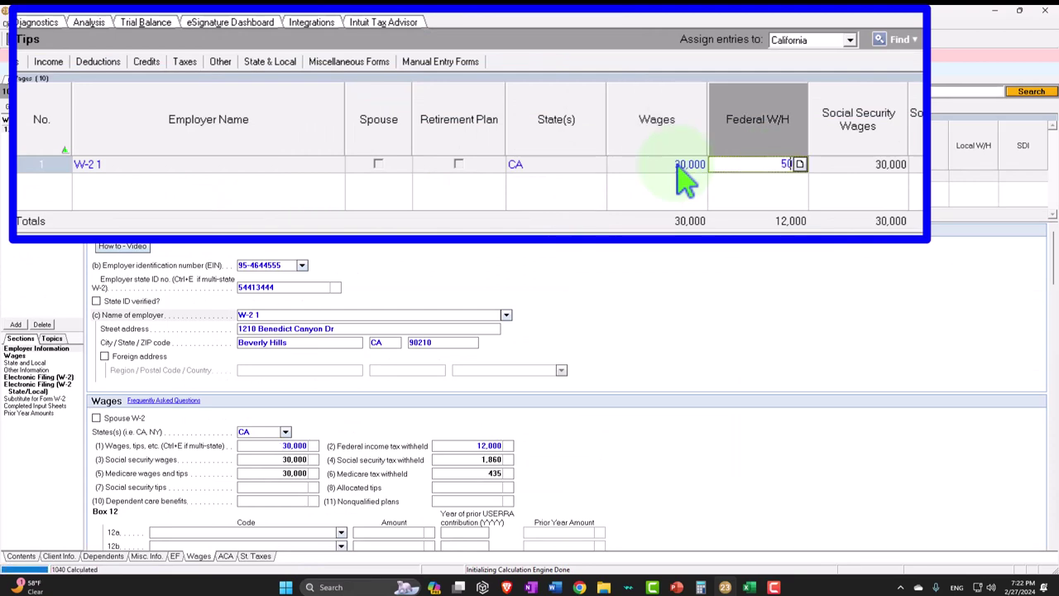
pyautogui.write('5000')
pyautogui.press('Tab')
# - Check Form 1040 page 1 for 9,200 taxable income, then switch to Excel
pyautogui.click(68, 79)
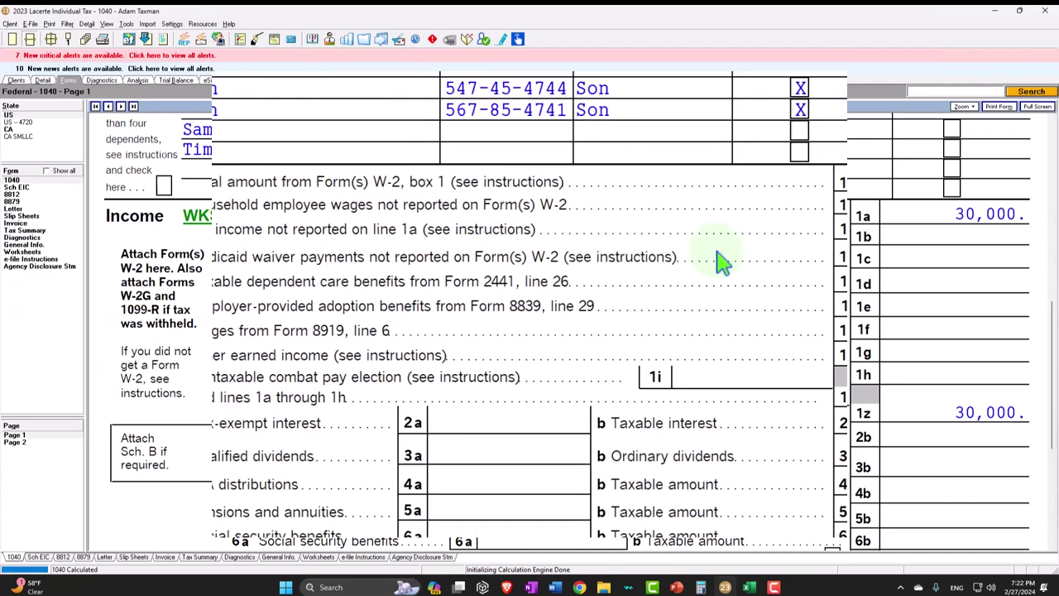
pyautogui.scroll(-5, 863, 206)
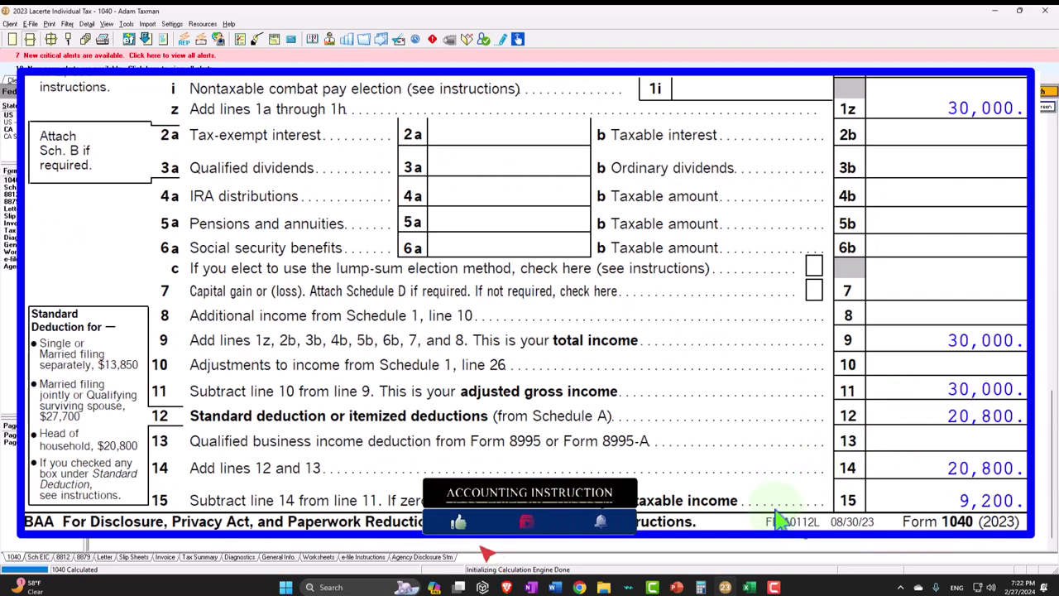
pyautogui.hotkey('alt', 'Tab')
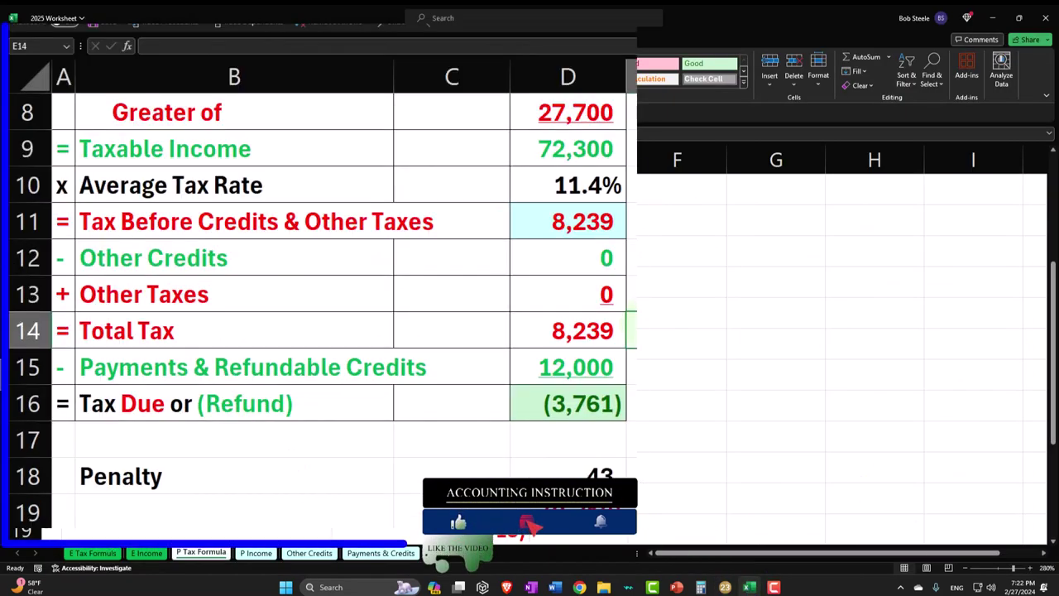
# - Make the standard deduction in C7 reference the 20,800 head-of-household amount in D24
pyautogui.scroll(1, 556, 370)
pyautogui.click(383, 251)
pyautogui.scroll(2, 471, 237)
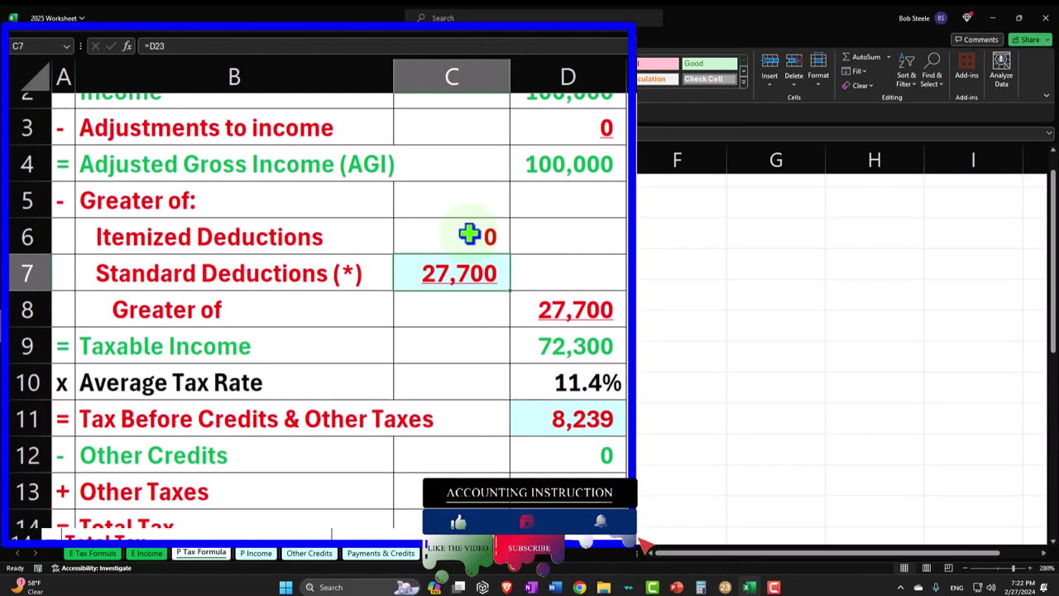
pyautogui.write('=')
pyautogui.scroll(-6, 471, 237)
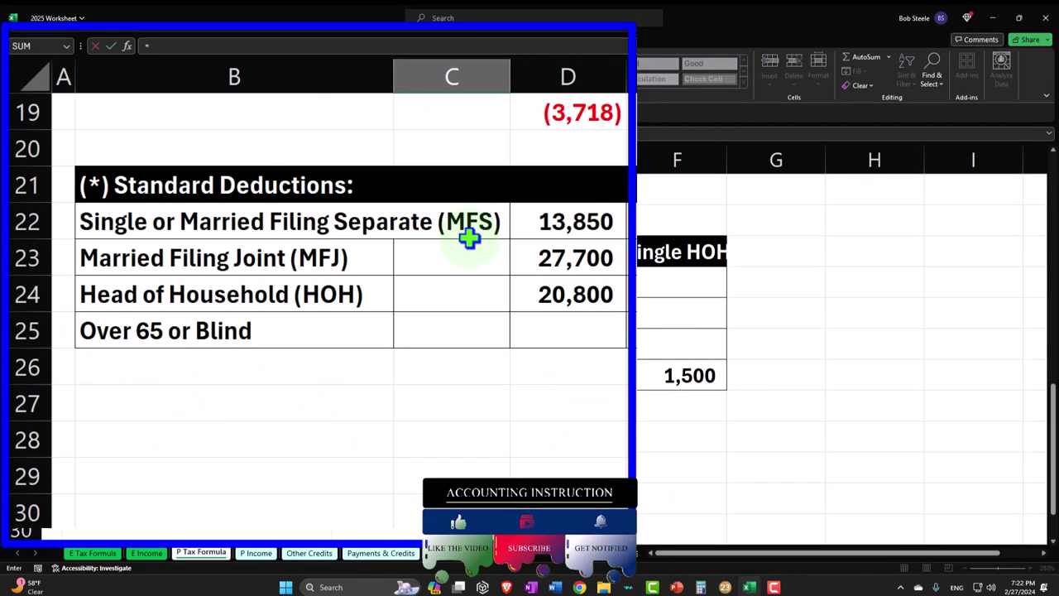
pyautogui.click(558, 279)
pyautogui.press('Return')
# - Compare with Lacerte and verify the 79,200 taxable income in D9 and income in D2
pyautogui.scroll(2, 563, 281)
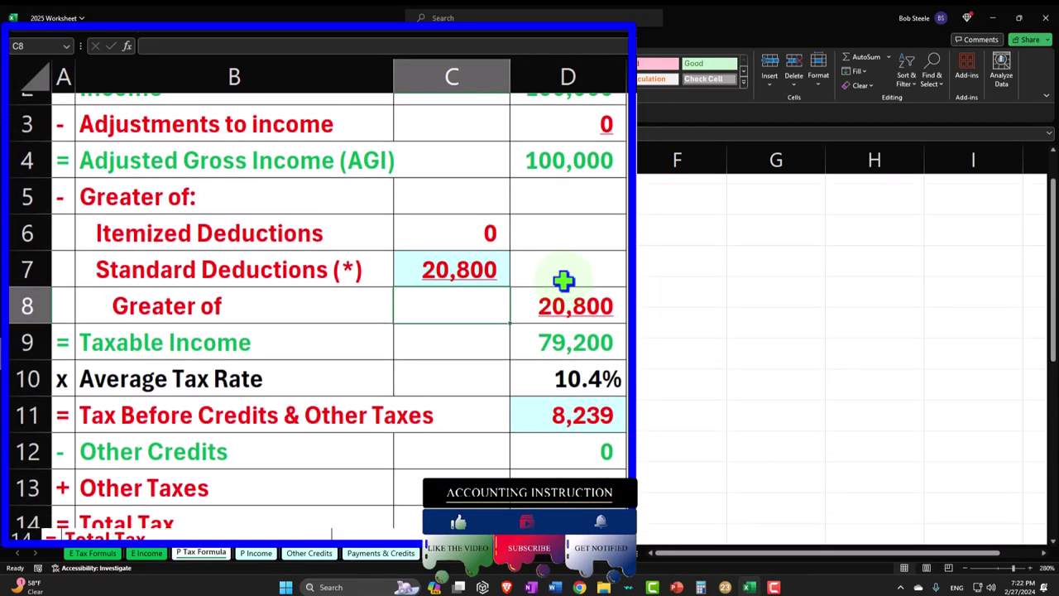
pyautogui.click(725, 587)
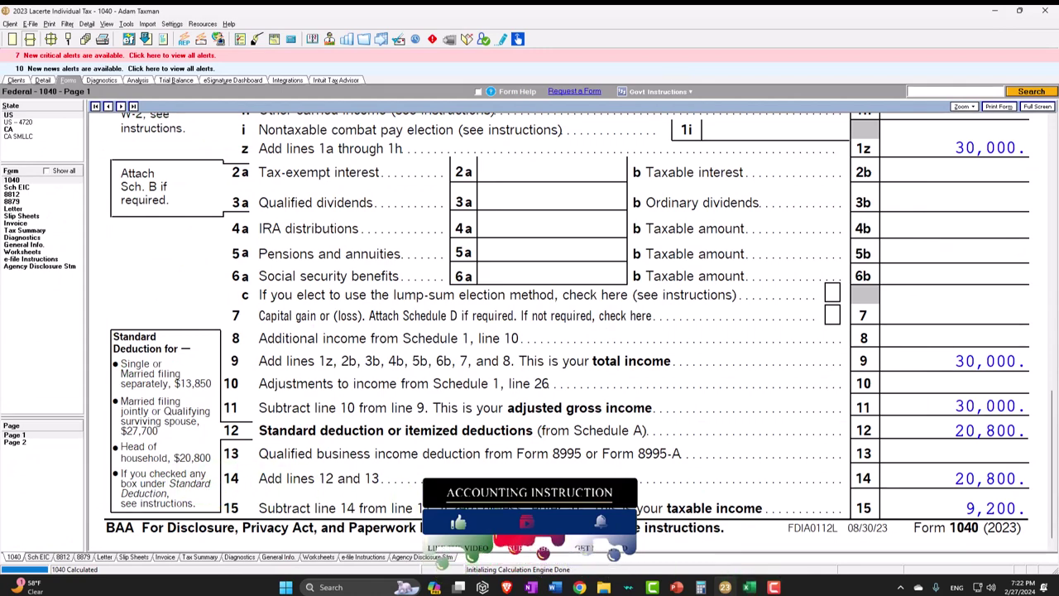
pyautogui.click(748, 589)
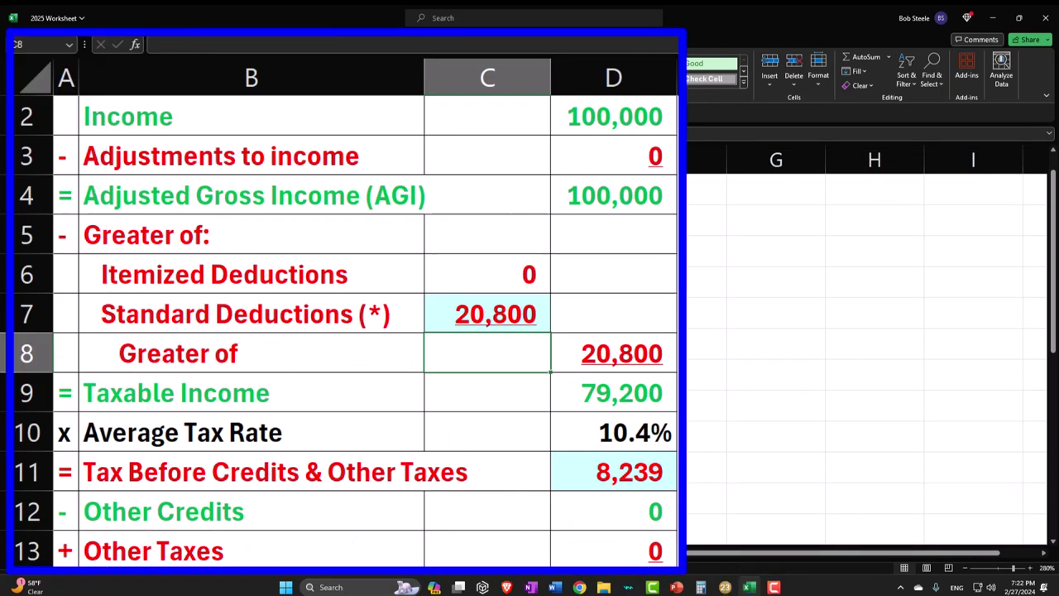
pyautogui.click(654, 391)
pyautogui.scroll(1, 663, 256)
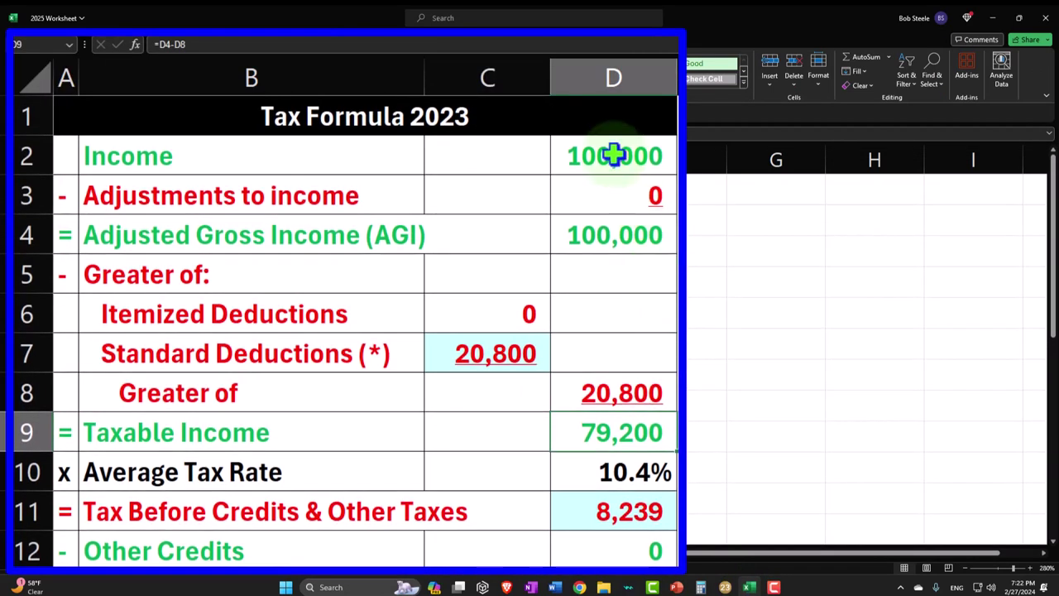
pyautogui.click(615, 117)
pyautogui.click(256, 553)
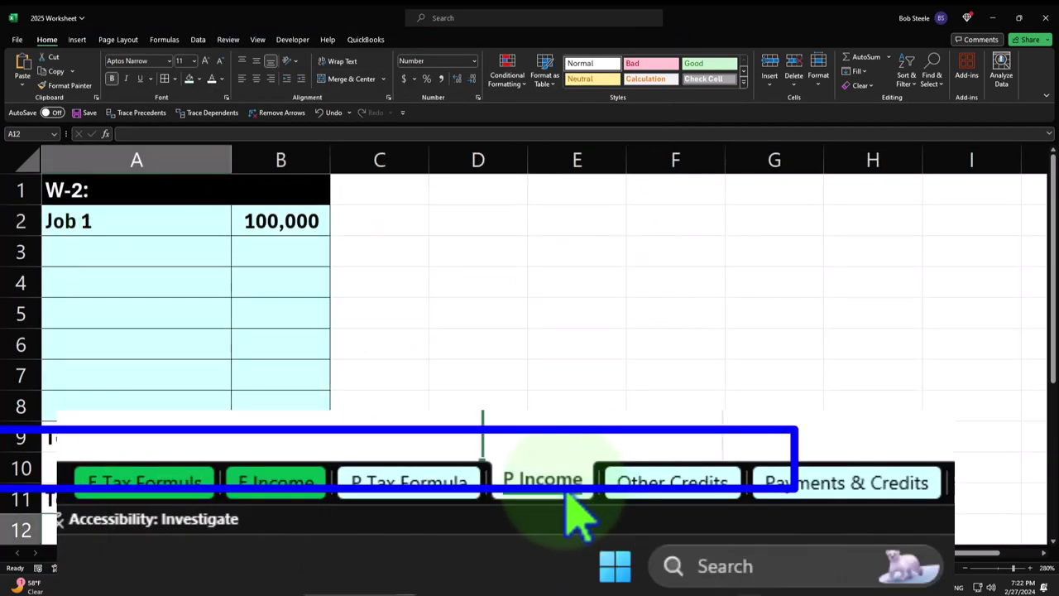
# - Enter 30,000 as the Job 1 wage in B2 on the P Income sheet
pyautogui.click(272, 222)
pyautogui.write('30')
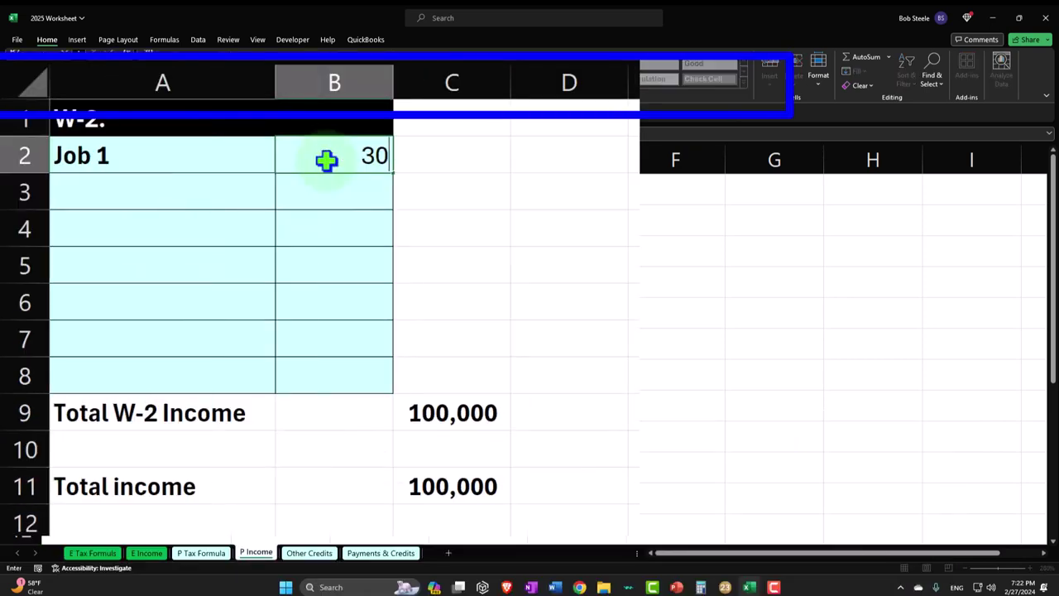
pyautogui.write(',000')
pyautogui.press('Return')
pyautogui.click(201, 553)
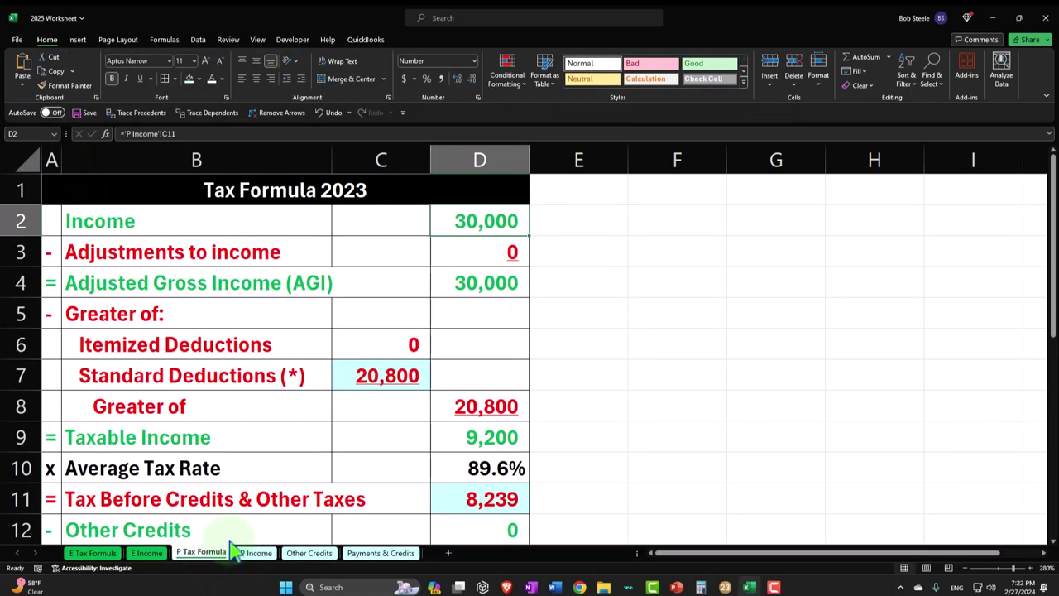
# - Check the tax bracket worksheet behind line 16 on Lacerte's Form 1040 page 2
pyautogui.click(725, 587)
pyautogui.click(47, 443)
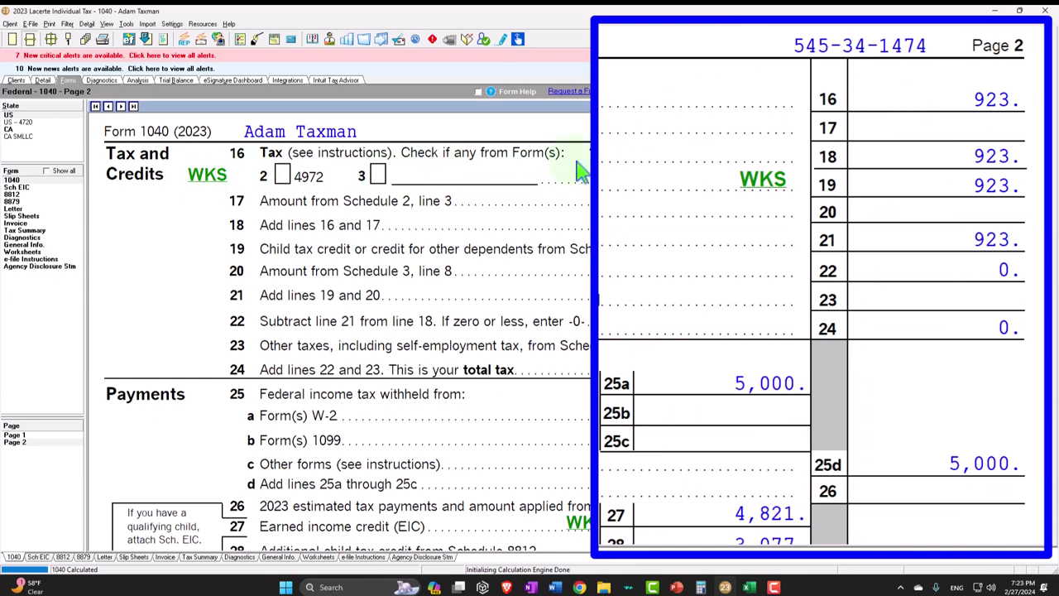
pyautogui.click(206, 182)
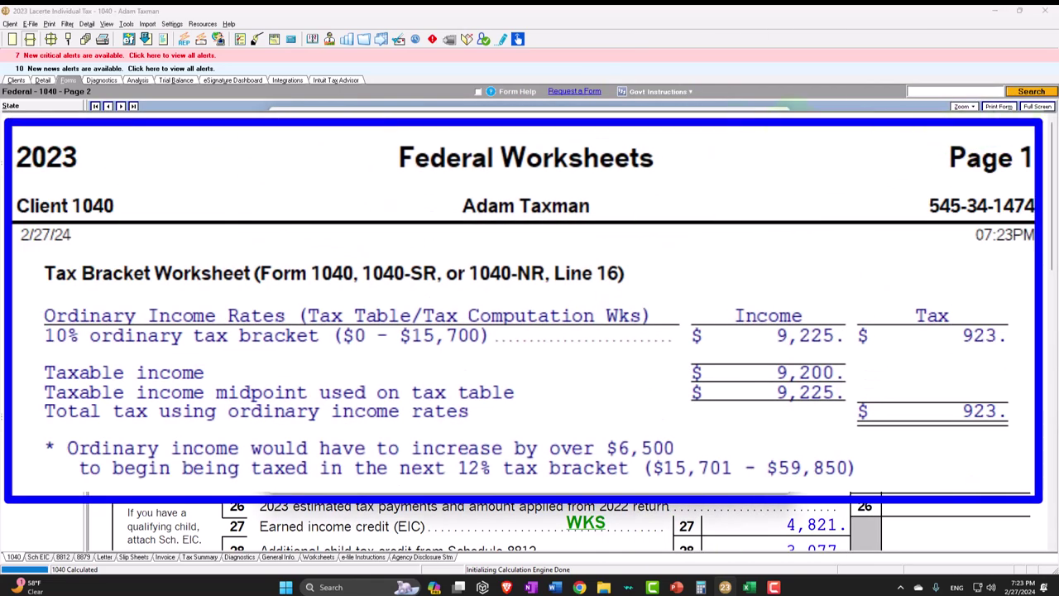
pyautogui.click(749, 586)
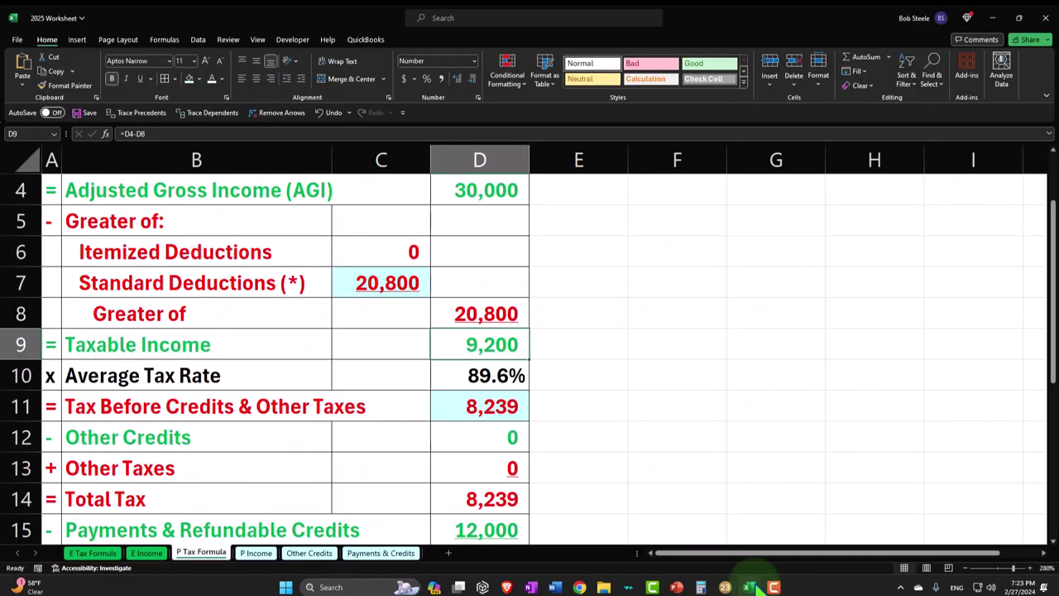
# - Enter 923 as tax before credits in D11 and compare with Lacerte
pyautogui.click(499, 493)
pyautogui.click(481, 407)
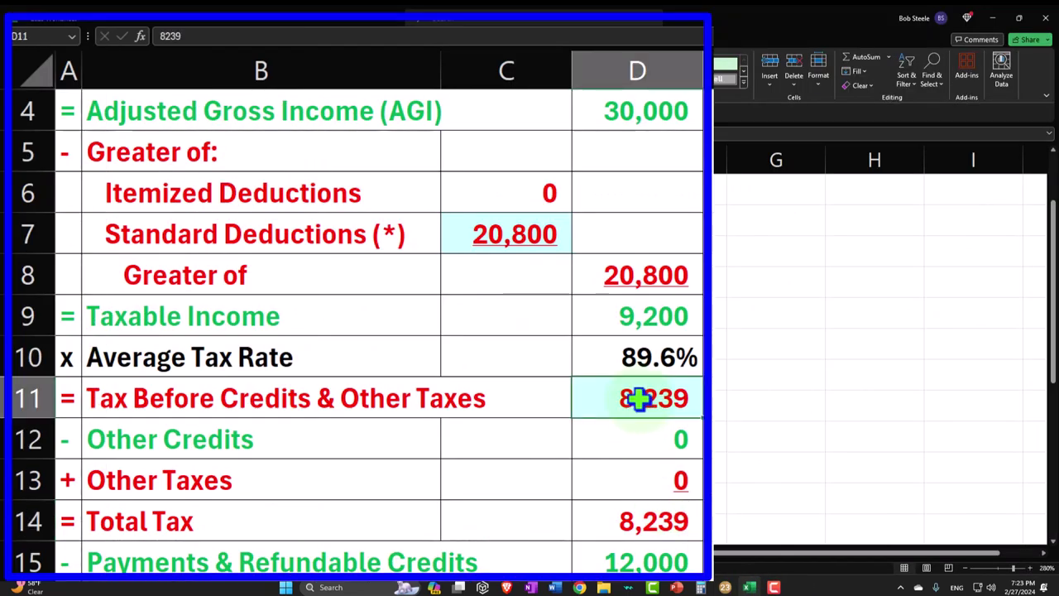
pyautogui.write('923')
pyautogui.press('Return')
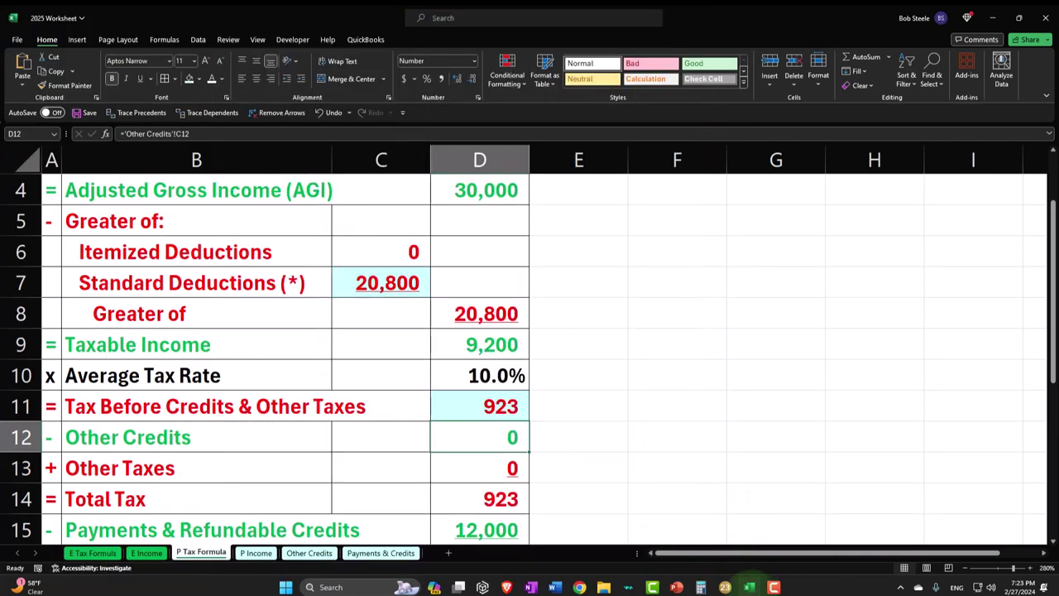
pyautogui.click(725, 587)
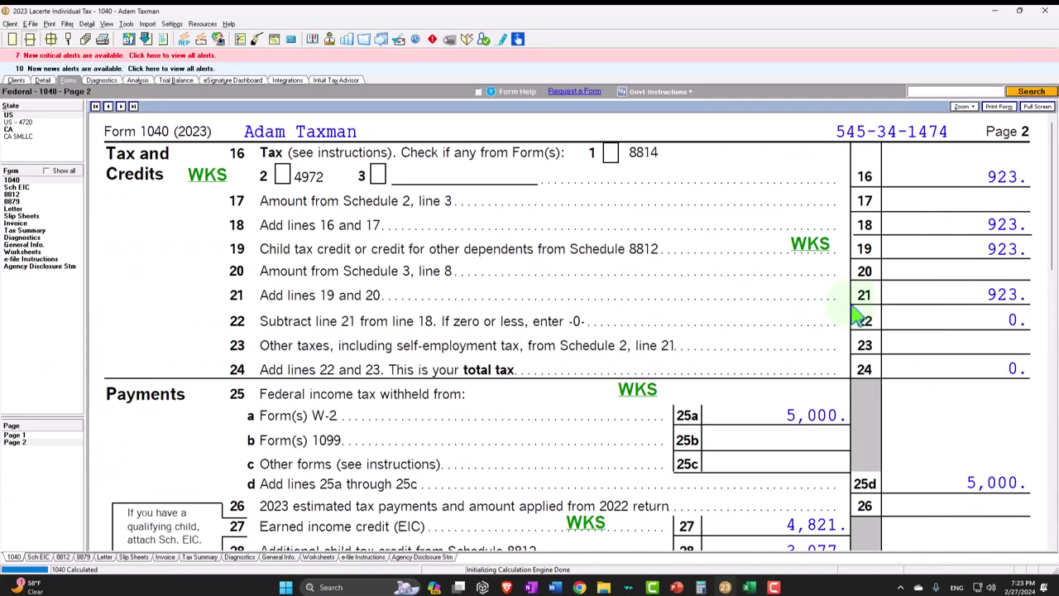
# - Review lines 19–24, where the 923 child tax credit zeroes total tax, then return to Excel
pyautogui.click(888, 293)
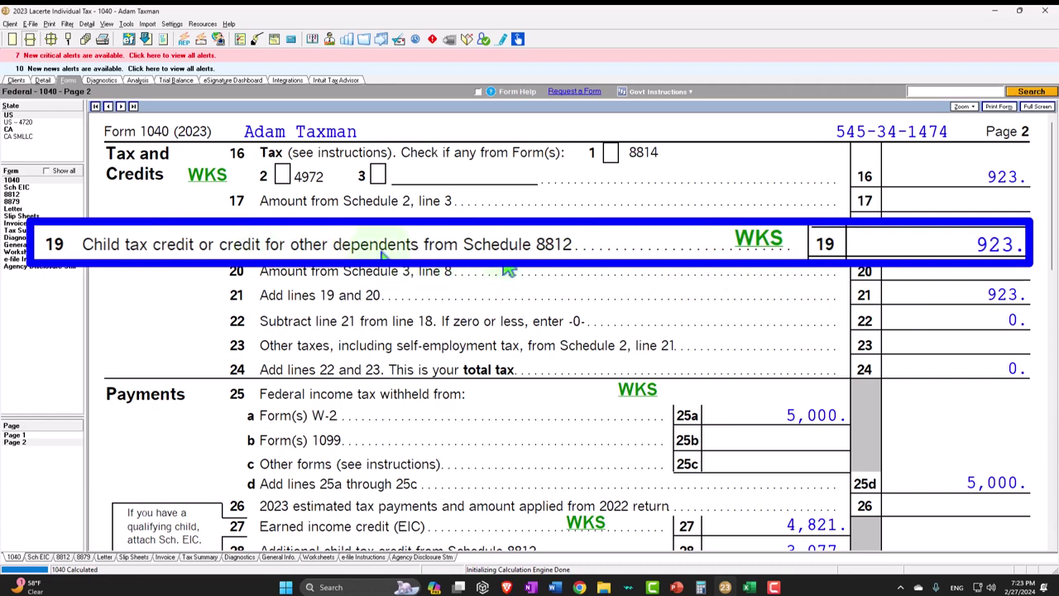
pyautogui.click(951, 238)
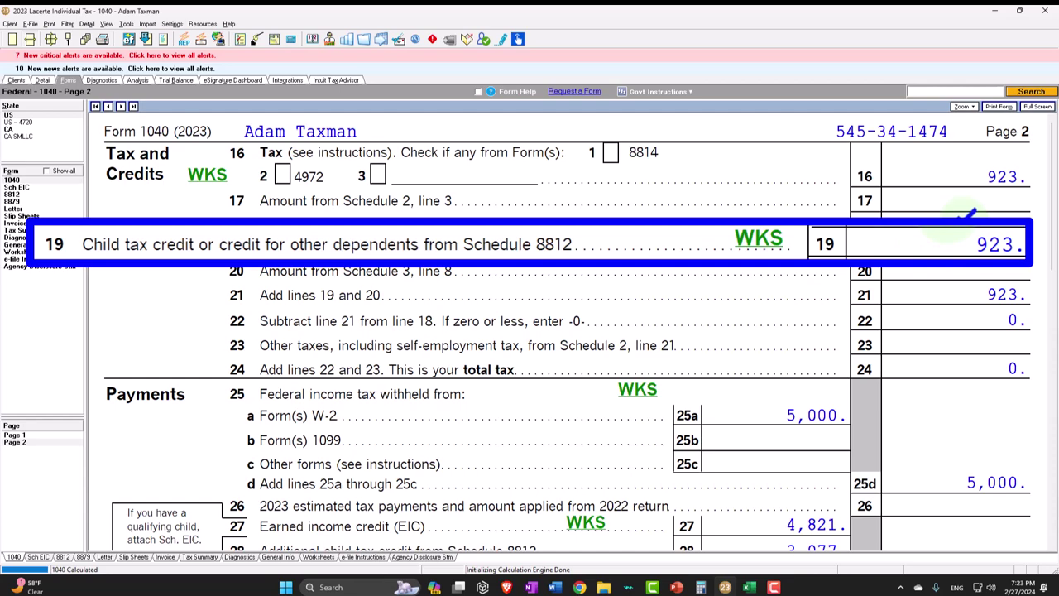
pyautogui.click(749, 587)
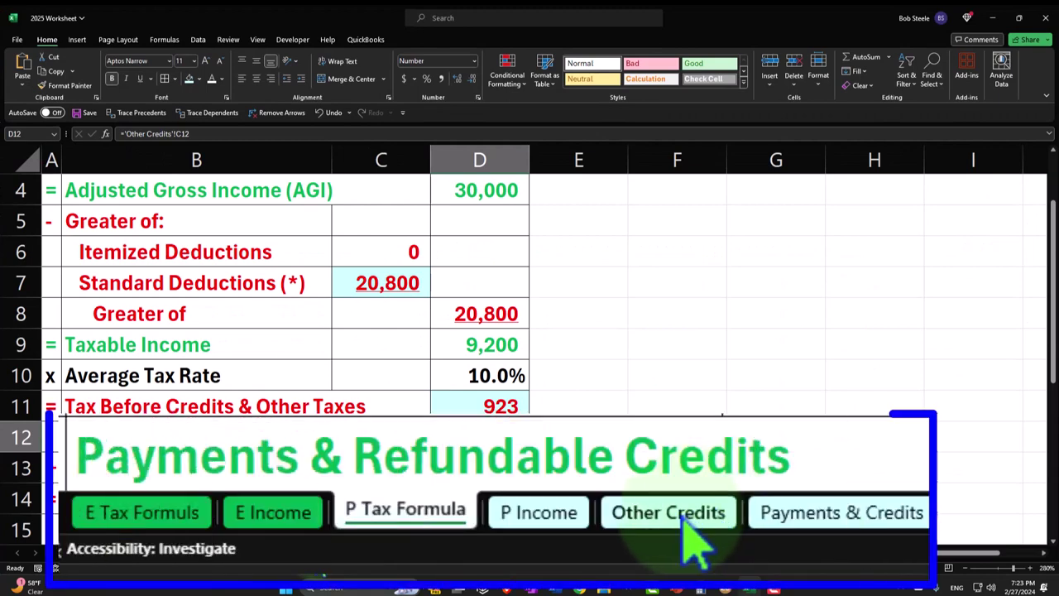
# - Enter the first child's 923 credit in Other Credits B4, then view Lacerte's payments section
pyautogui.click(308, 553)
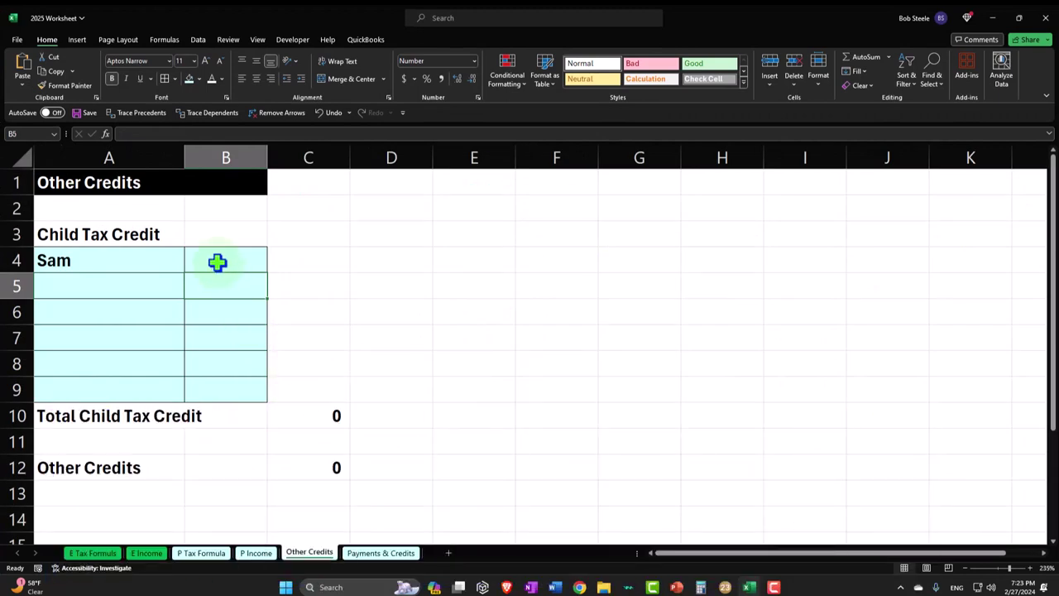
pyautogui.click(228, 266)
pyautogui.write('923')
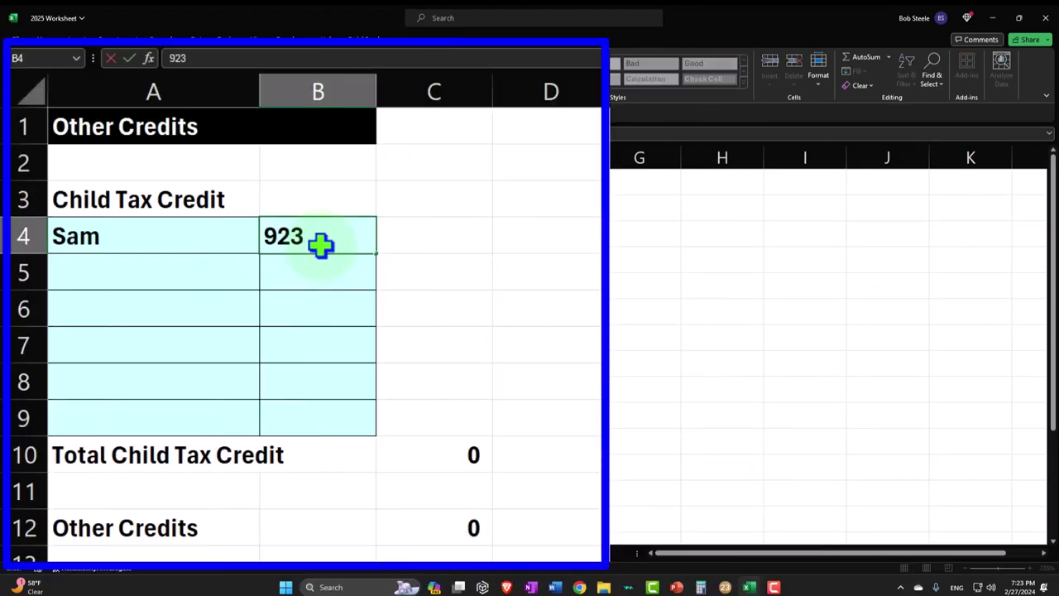
pyautogui.press('Return')
pyautogui.click(201, 553)
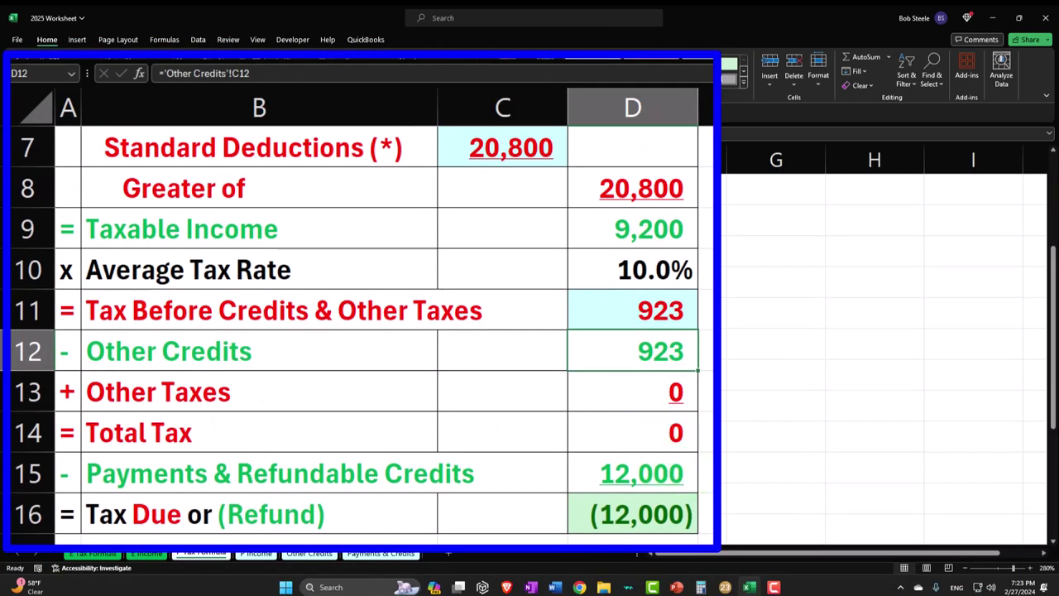
pyautogui.click(749, 588)
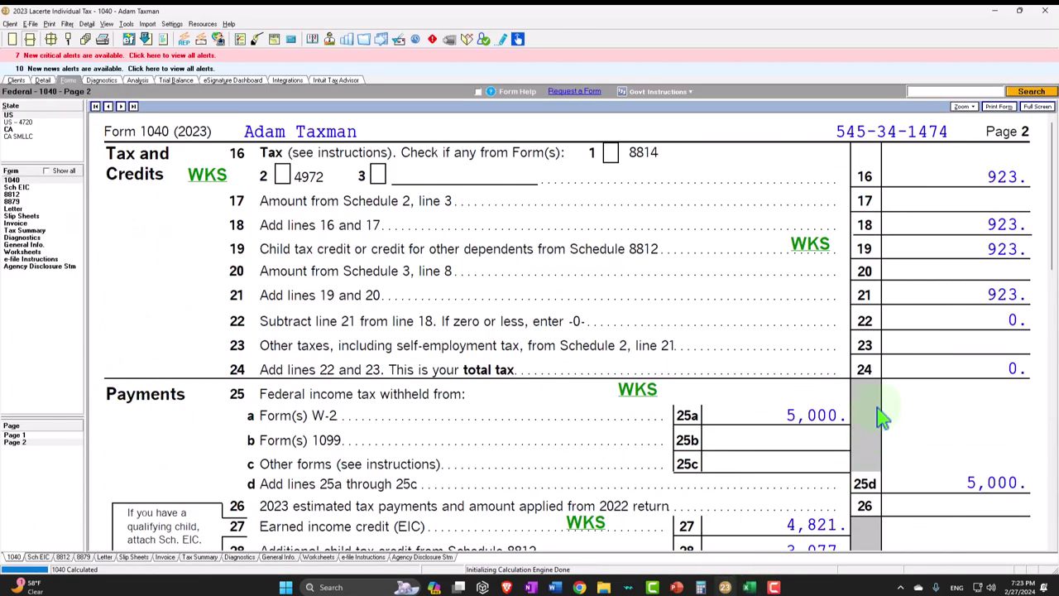
pyautogui.scroll(-5, 882, 418)
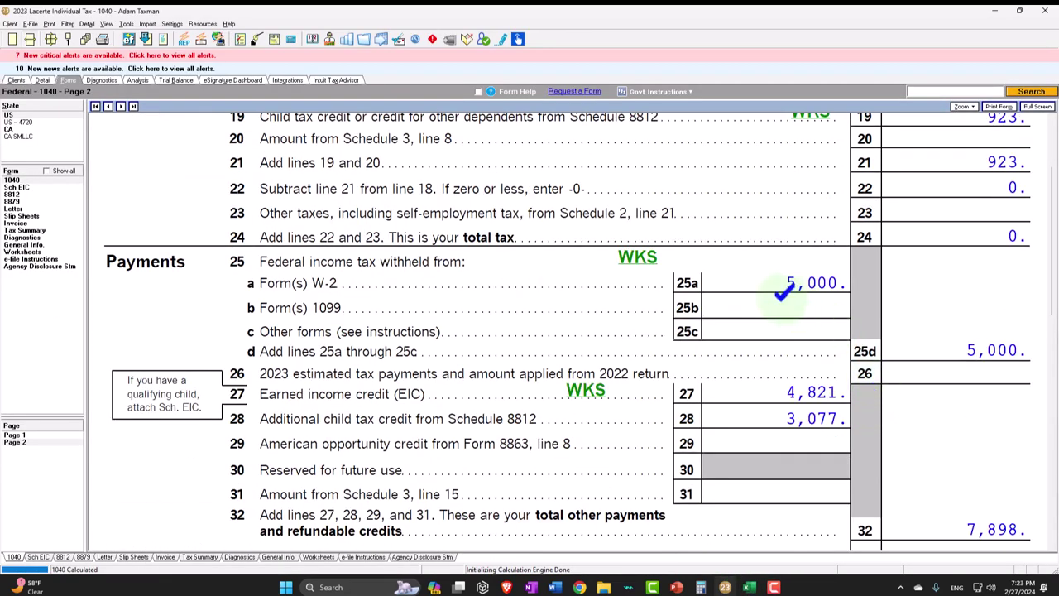
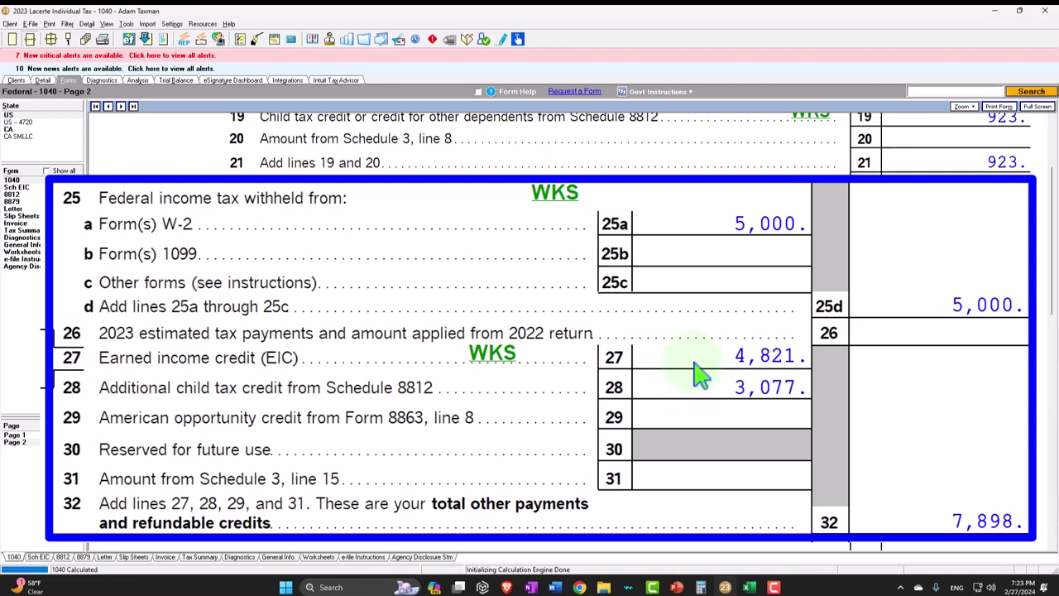
# - Check the 1040 payments showing the 12,898 refund, then bring the Excel worksheet forward
pyautogui.scroll(-1, 752, 406)
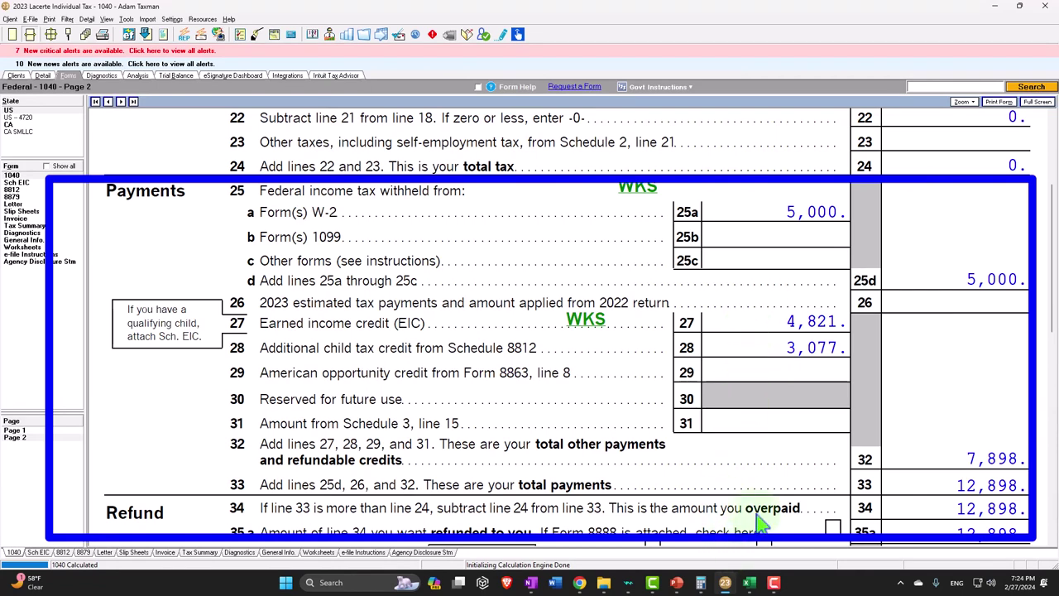
pyautogui.click(749, 582)
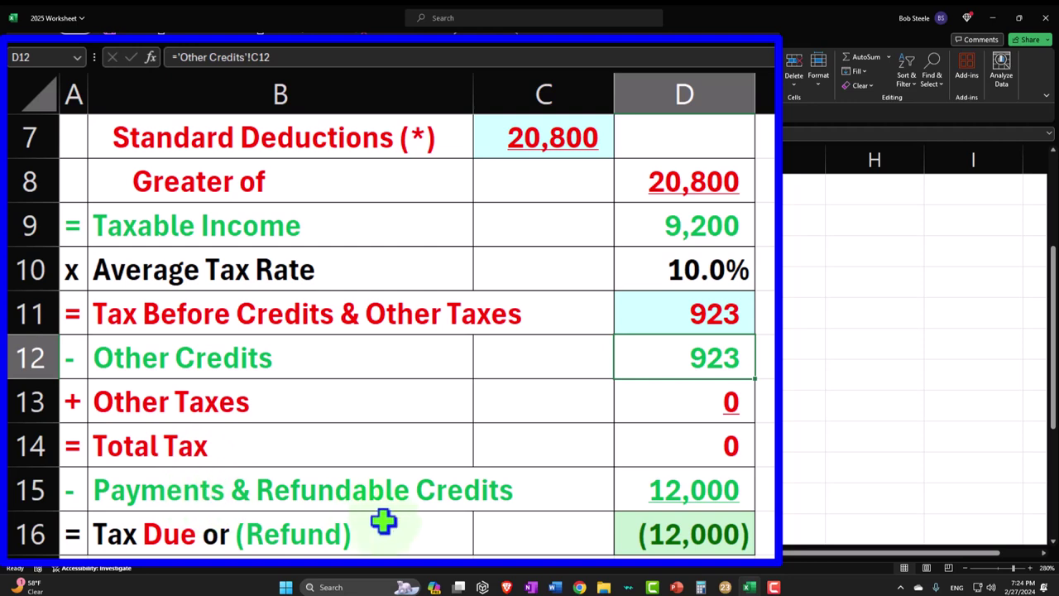
# - On the Payments & Credits sheet, move the Total Payments & Credits row down to row 18
pyautogui.click(380, 552)
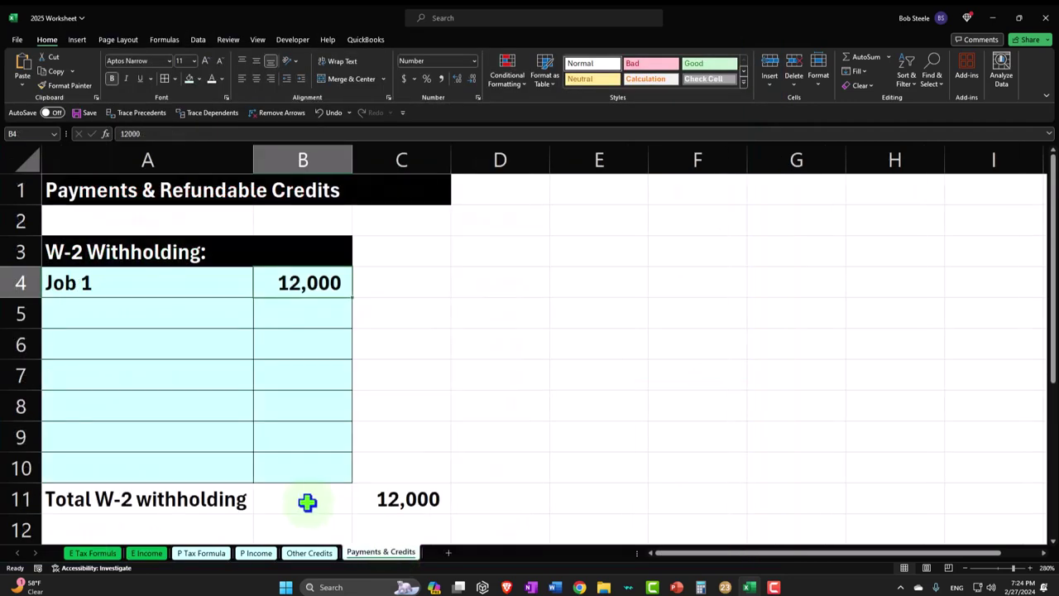
pyautogui.scroll(-2, 307, 502)
pyautogui.click(199, 437)
pyautogui.click(152, 374)
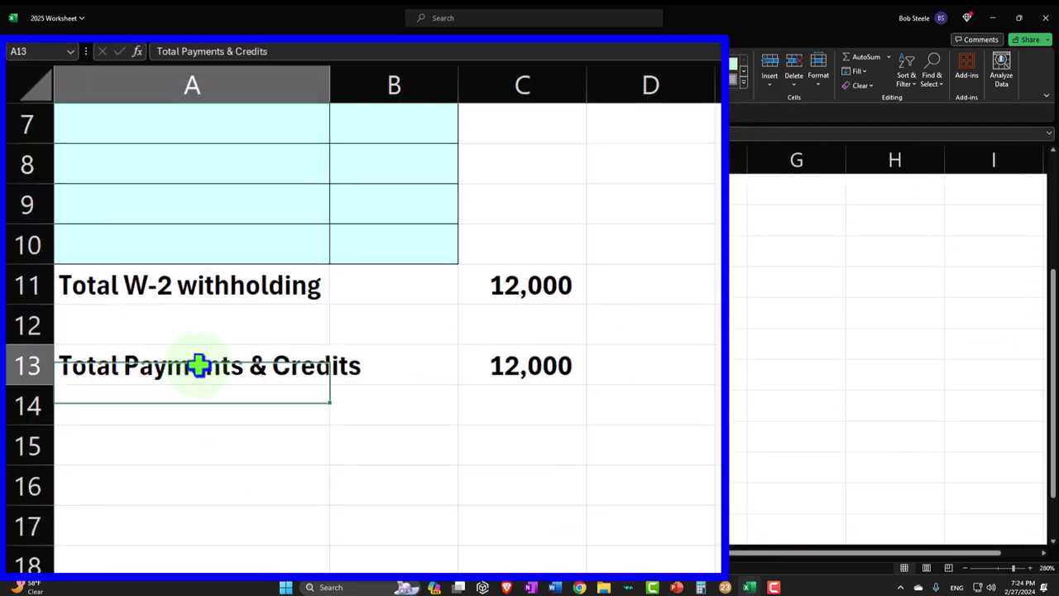
pyautogui.moveTo(198, 365); pyautogui.dragTo(489, 366)
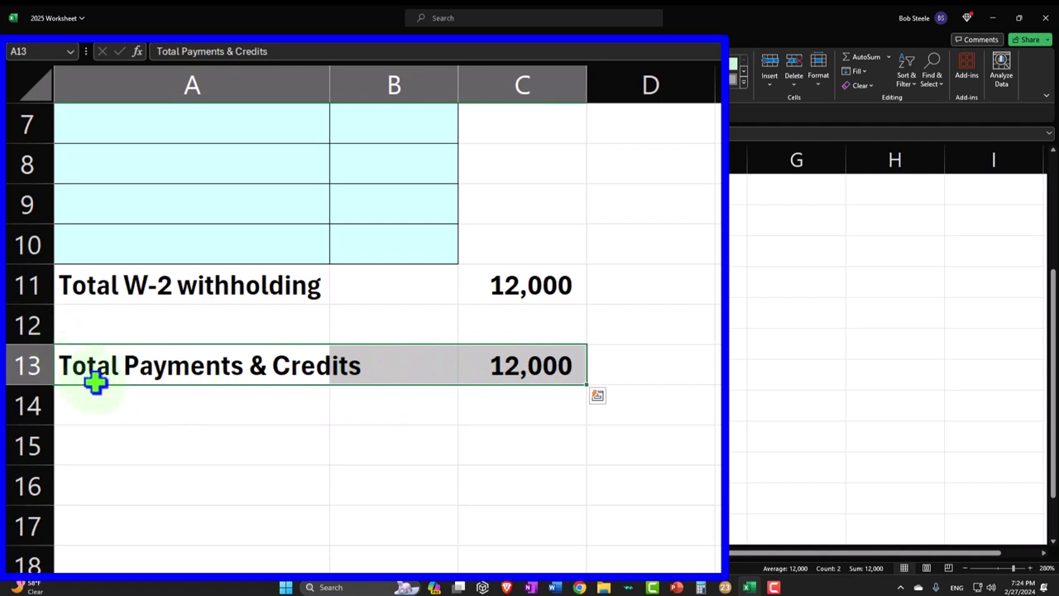
pyautogui.moveTo(98, 386); pyautogui.dragTo(496, 367)
pyautogui.moveTo(319, 377); pyautogui.dragTo(295, 564)
# - Add an 'Additional Child Tax Credit' heading in A13 with black fill across A:B
pyautogui.click(154, 362)
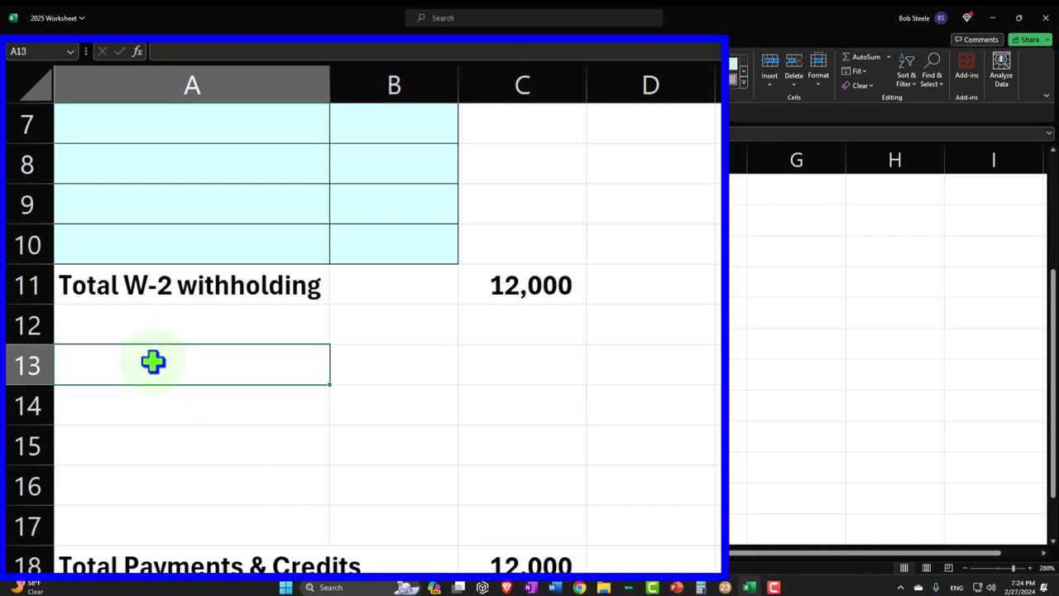
pyautogui.write('Additional C')
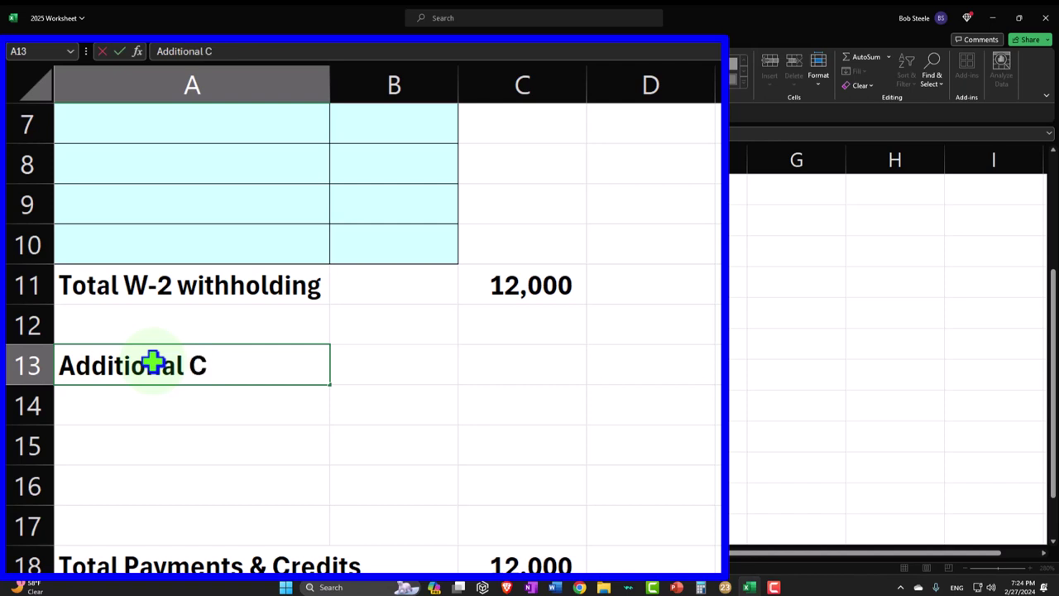
pyautogui.write('hild Tax Cr')
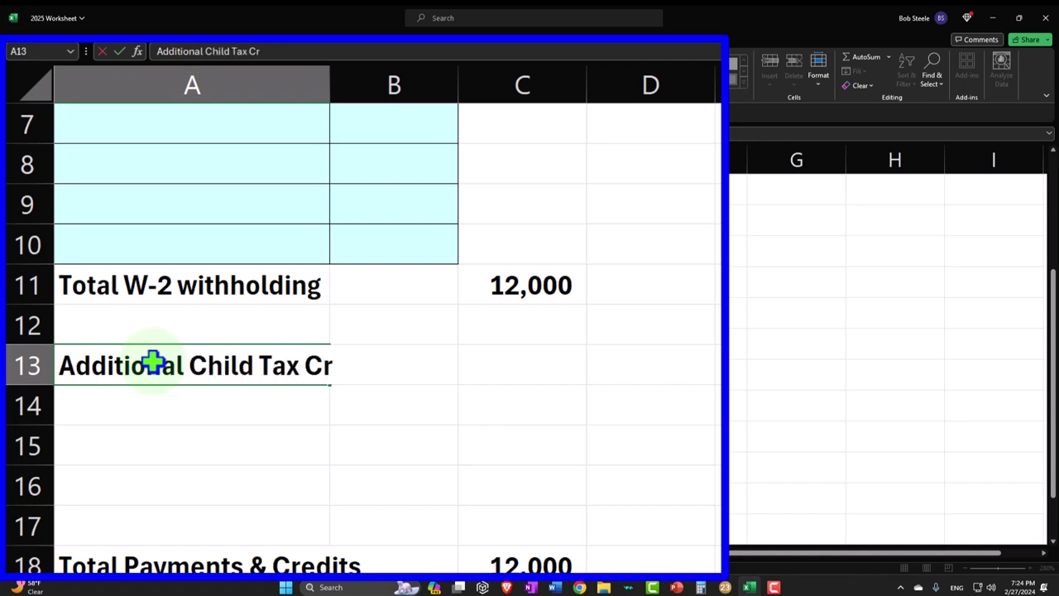
pyautogui.write('edit')
pyautogui.press('Return')
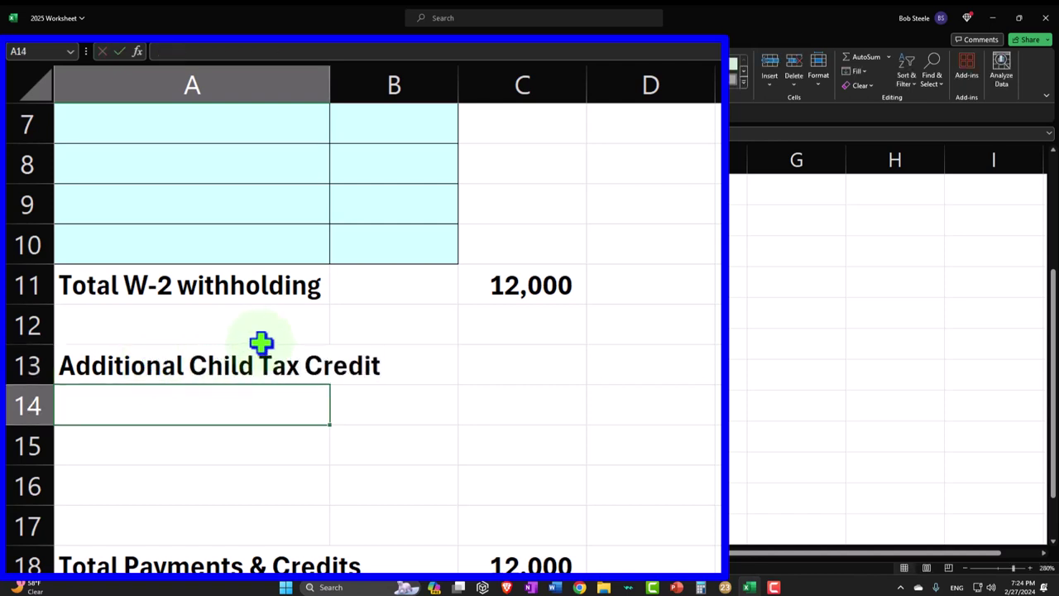
pyautogui.moveTo(260, 347); pyautogui.dragTo(373, 364)
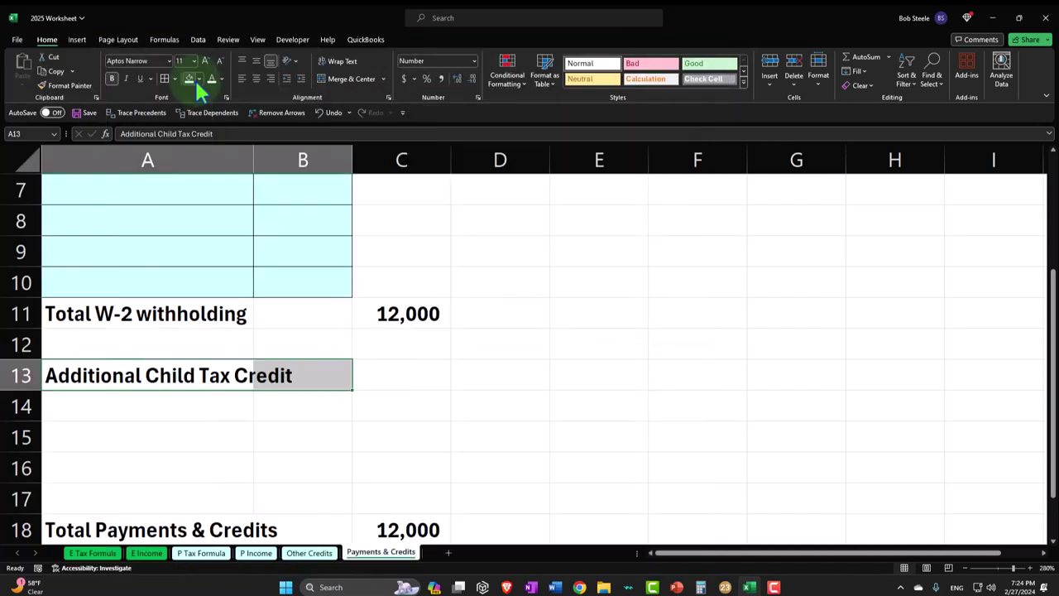
pyautogui.click(196, 77)
pyautogui.click(243, 168)
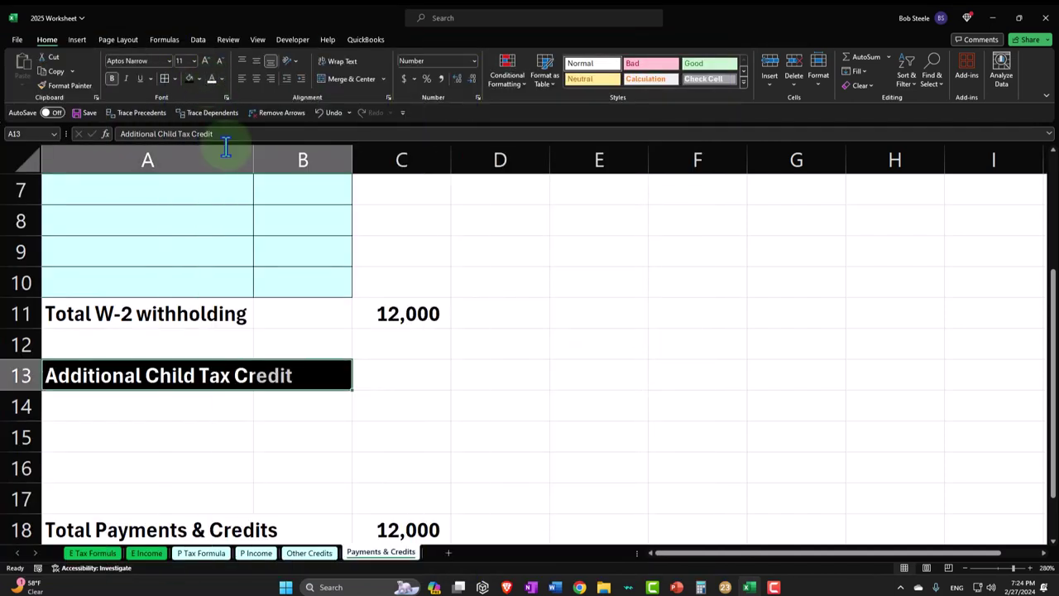
# - Label rows 14 and 15 'Child 1' and 'Child 2', ending on the Child 1 amount cell
pyautogui.click(124, 403)
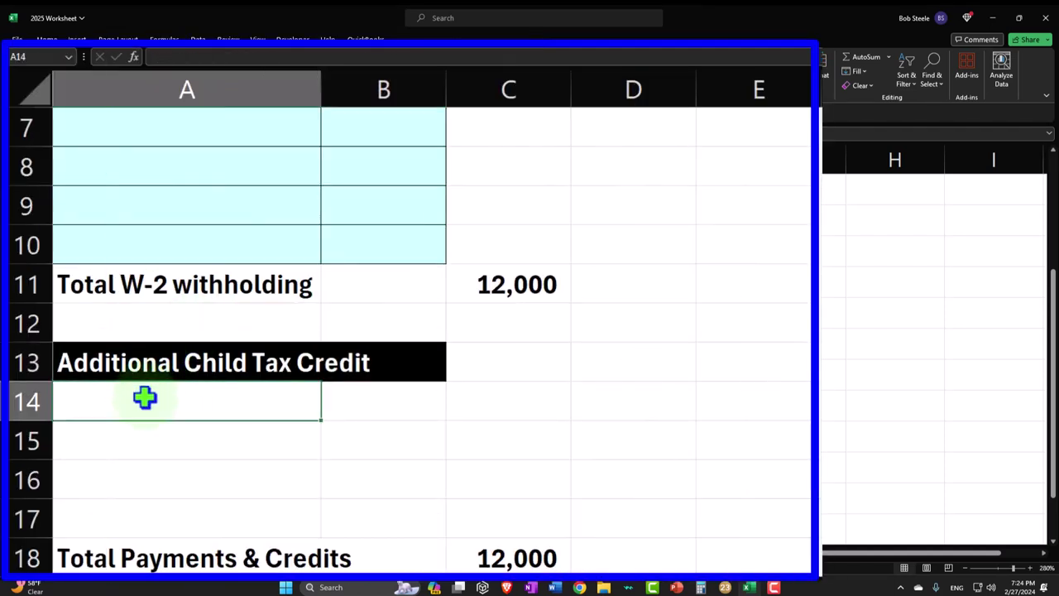
pyautogui.write('Child 1')
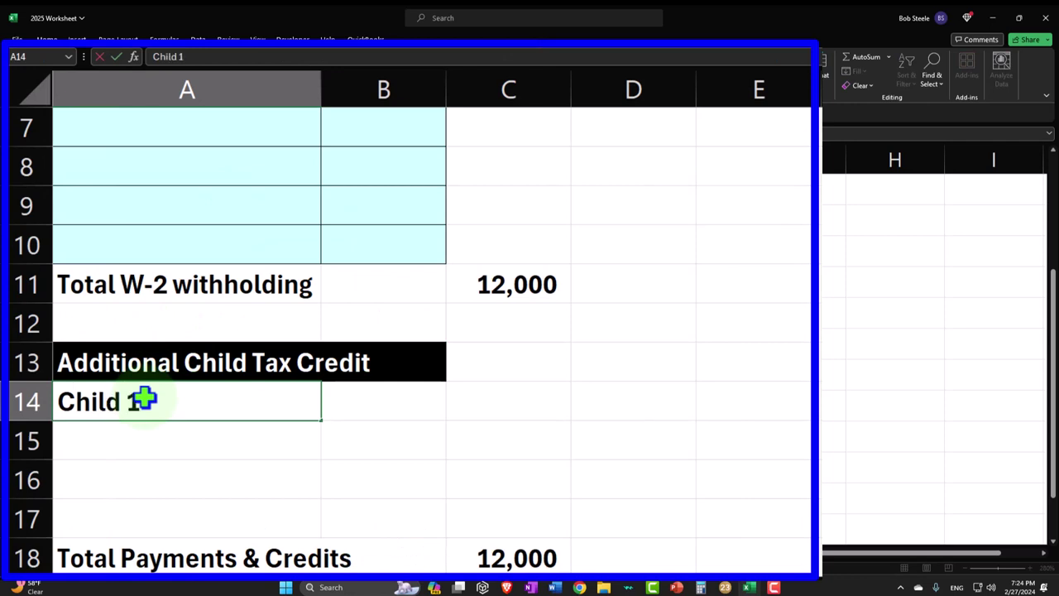
pyautogui.press('Return')
pyautogui.write('Child ')
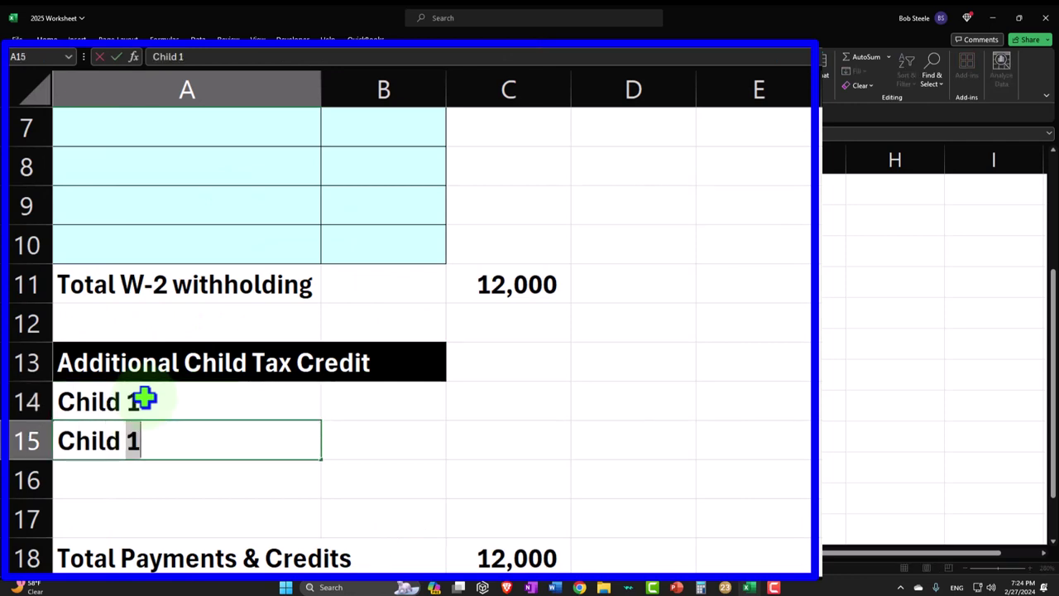
pyautogui.write('2')
pyautogui.press('Return')
pyautogui.press('Up')
pyautogui.press('Right')
pyautogui.press('Up')
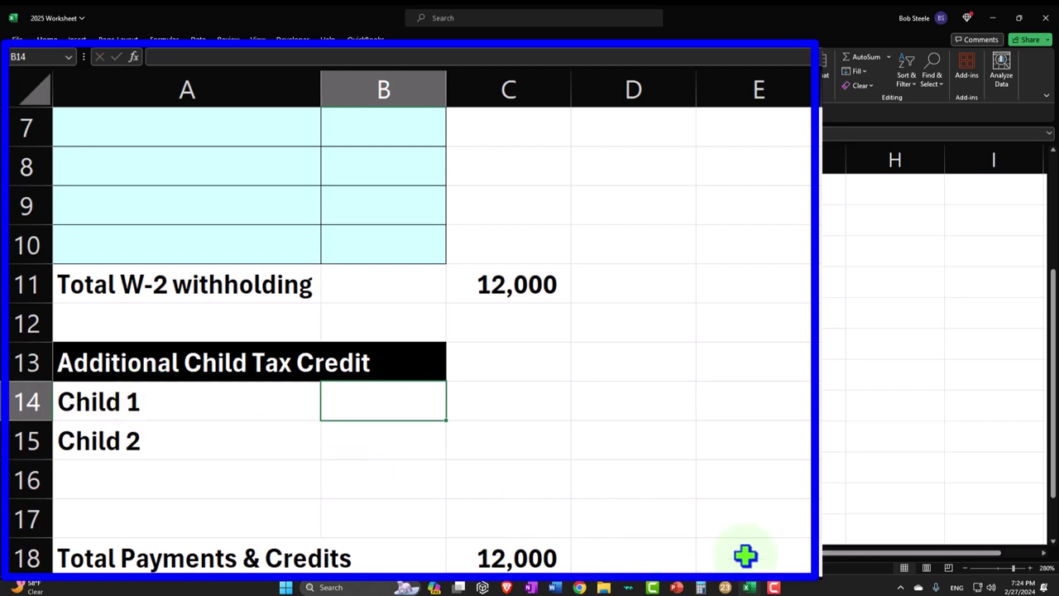
# - Enter the 3,077 child credit from Lacerte for Child 1 and clear the Child 2 label
pyautogui.click(725, 587)
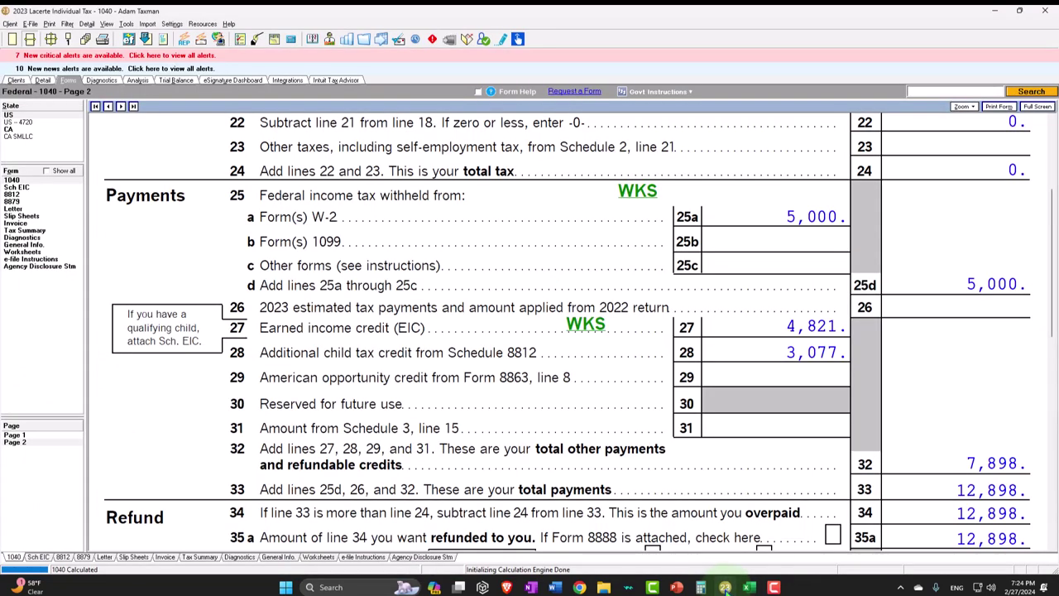
pyautogui.click(749, 587)
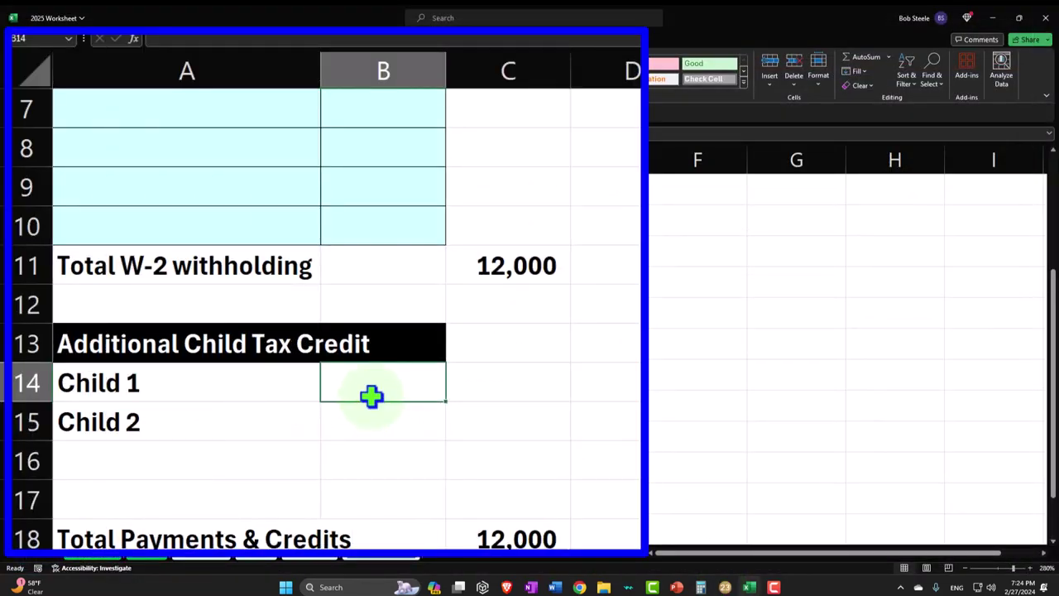
pyautogui.write('3077')
pyautogui.press('Return')
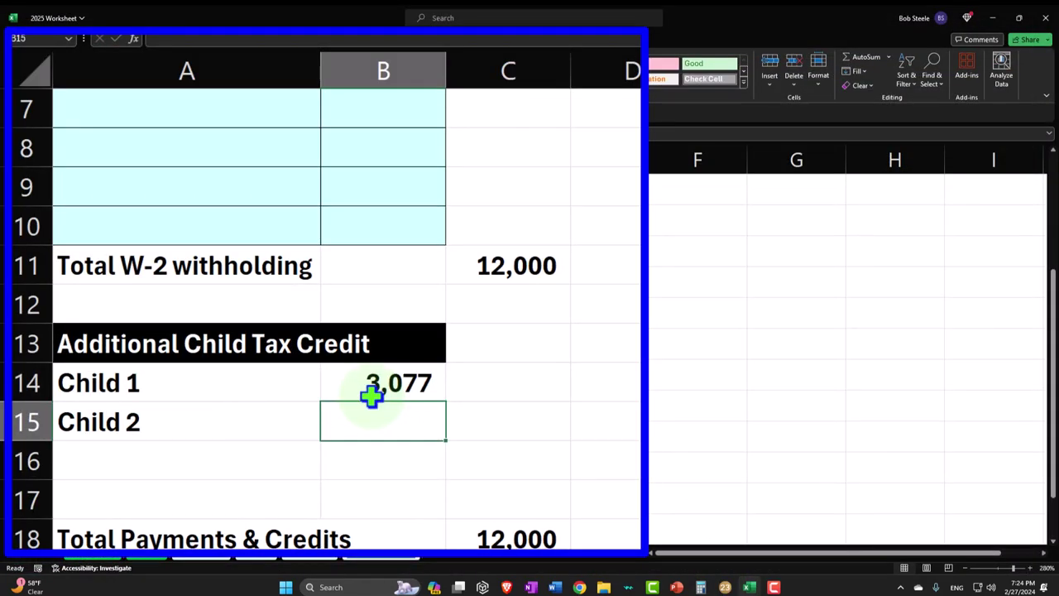
pyautogui.click(252, 410)
pyautogui.press('Delete')
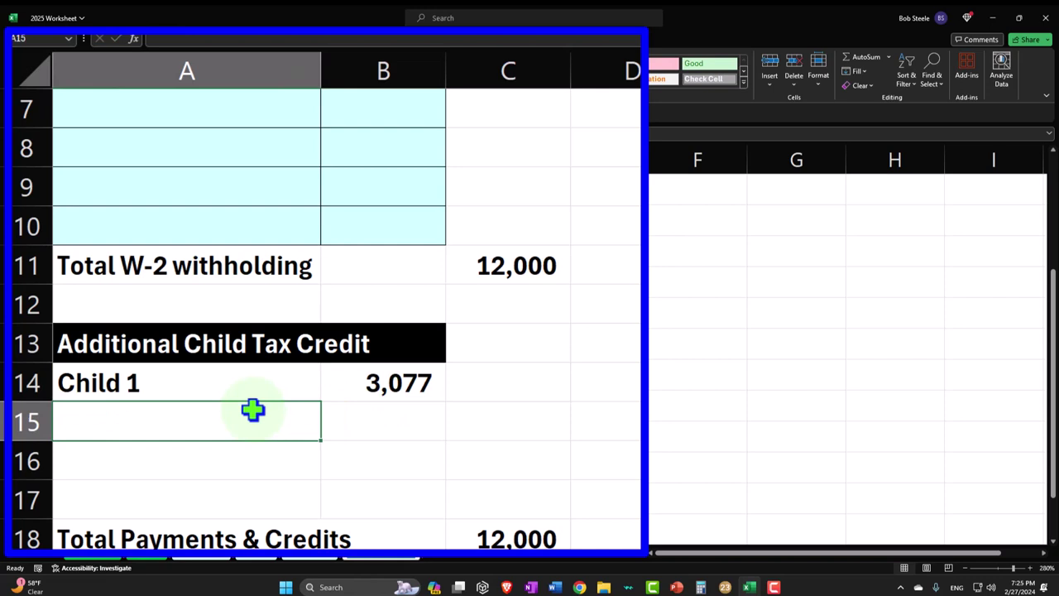
# - Move Total Payments & Credits down to row 20 and label A18 'Total Additional'
pyautogui.scroll(-1, 253, 410)
pyautogui.moveTo(224, 421); pyautogui.dragTo(467, 435)
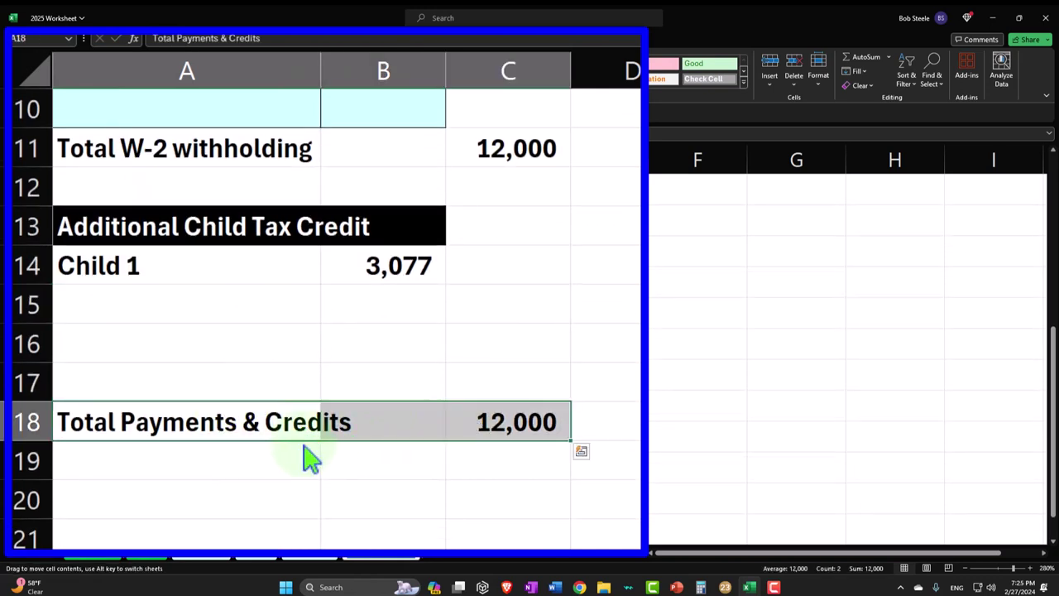
pyautogui.moveTo(304, 447); pyautogui.dragTo(300, 505)
pyautogui.click(135, 381)
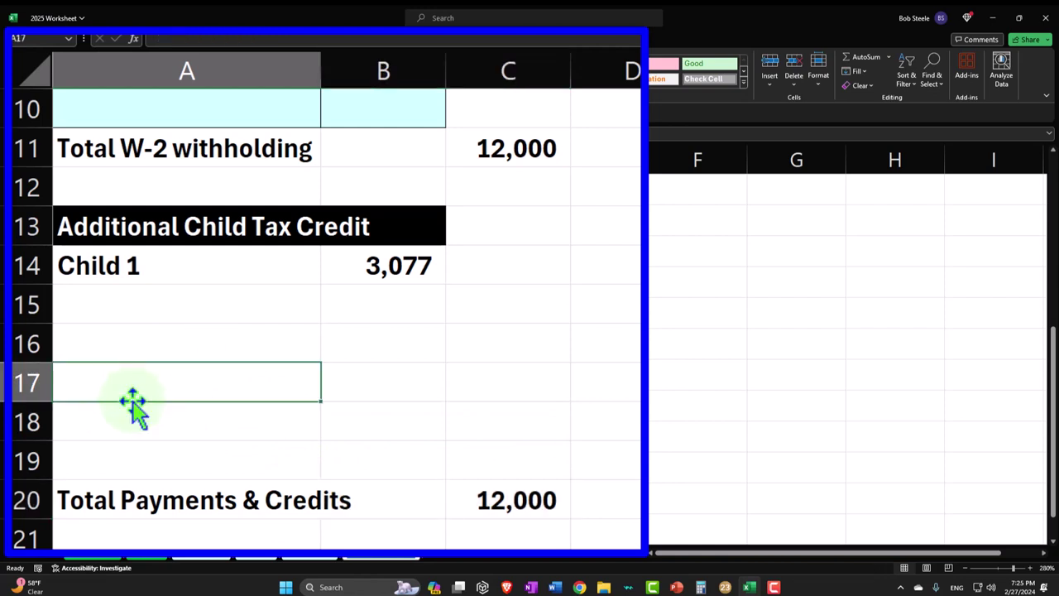
pyautogui.click(130, 418)
pyautogui.write('Total')
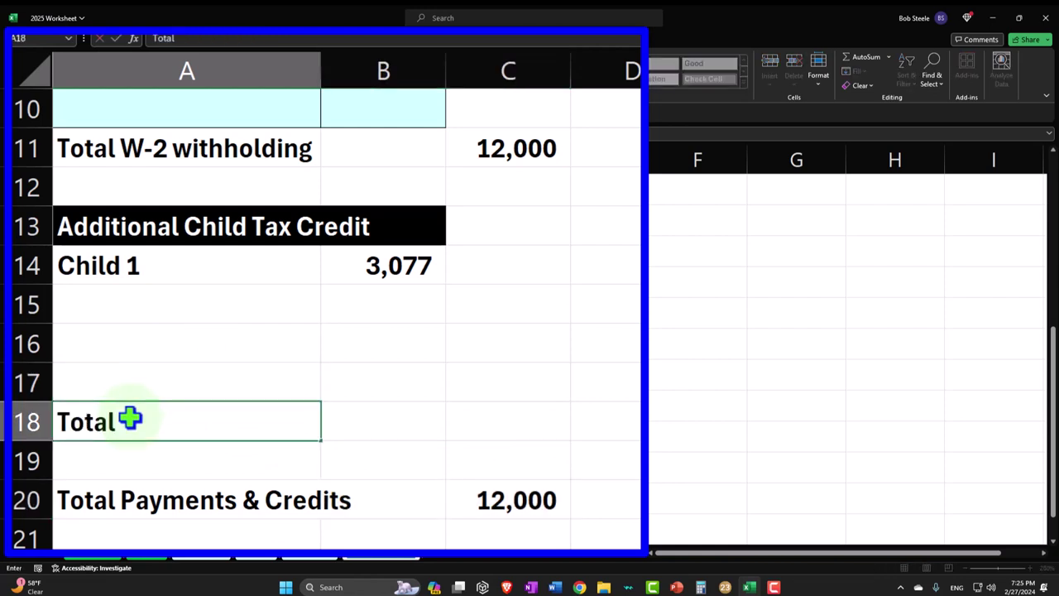
pyautogui.write(' Additional Child Tax Cr')
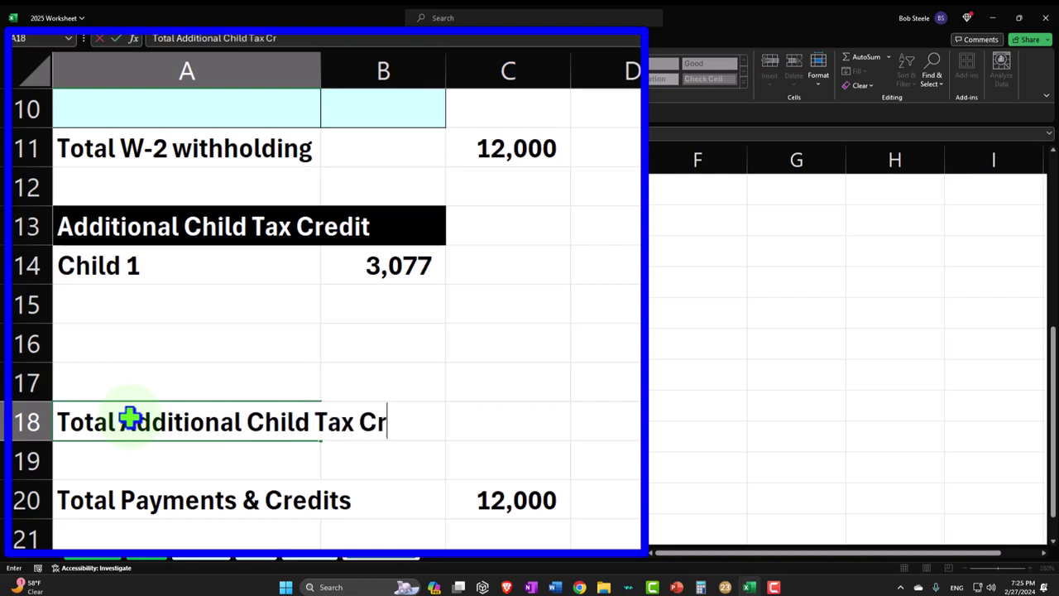
pyautogui.press('Right')
pyautogui.press('Right')
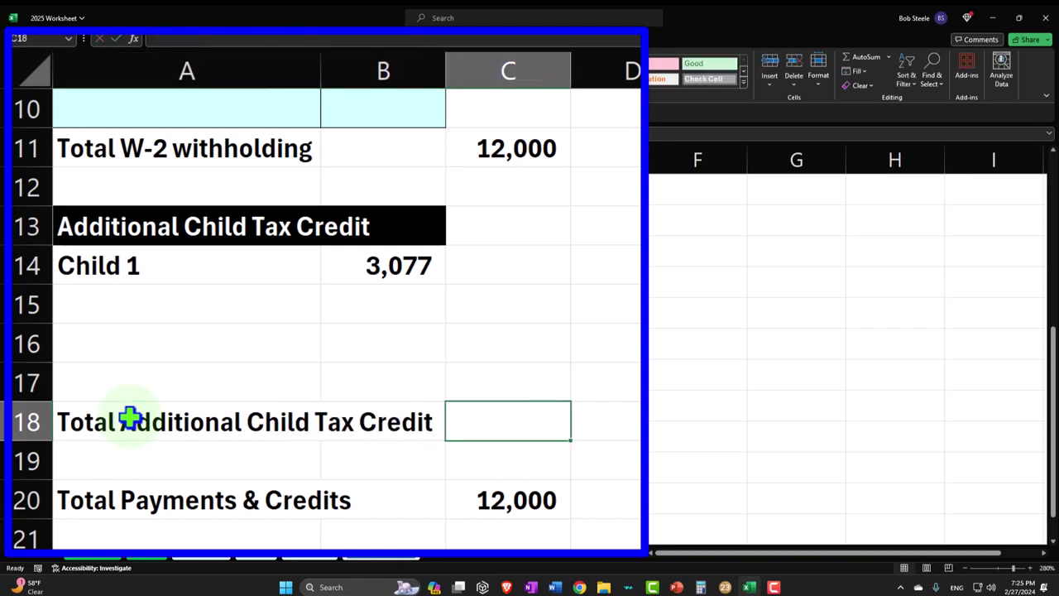
# - Enter a SUM subtotal formula in C18, correcting the #NAME? typo
pyautogui.write('=sdum(')
pyautogui.press('Left')
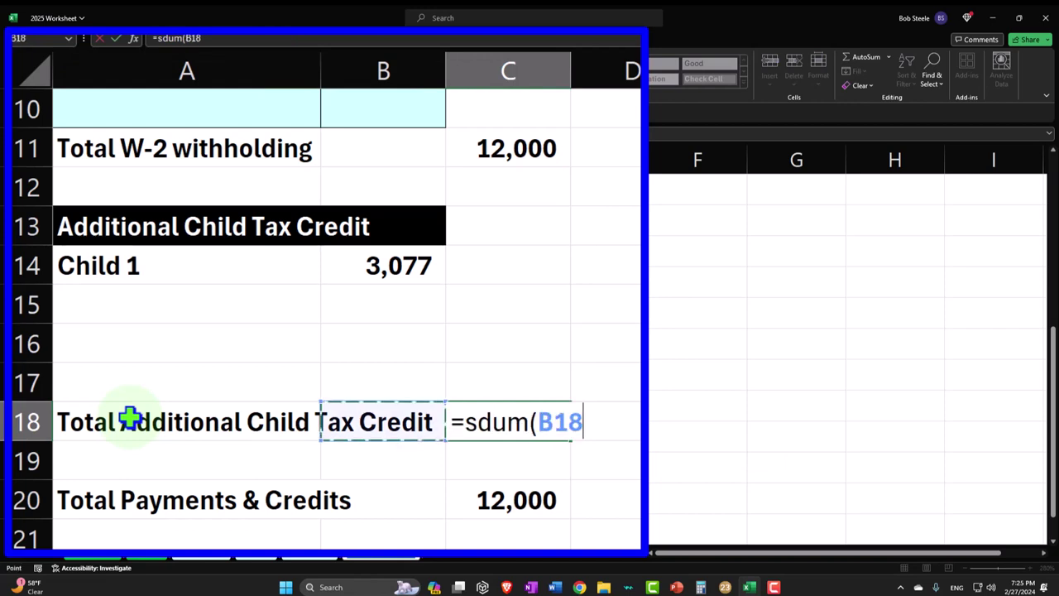
pyautogui.press('Up')
pyautogui.hotkey('shift', 'Up')
pyautogui.hotkey('shift', 'Up')
pyautogui.hotkey('shift', 'Up')
pyautogui.press('Return')
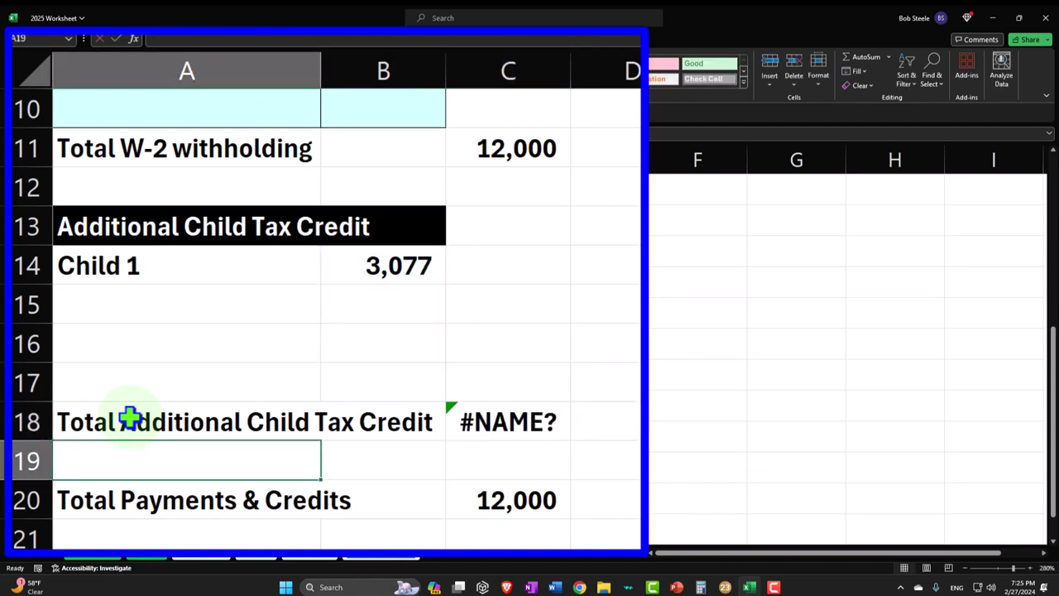
pyautogui.click(473, 422)
pyautogui.write('=sum(')
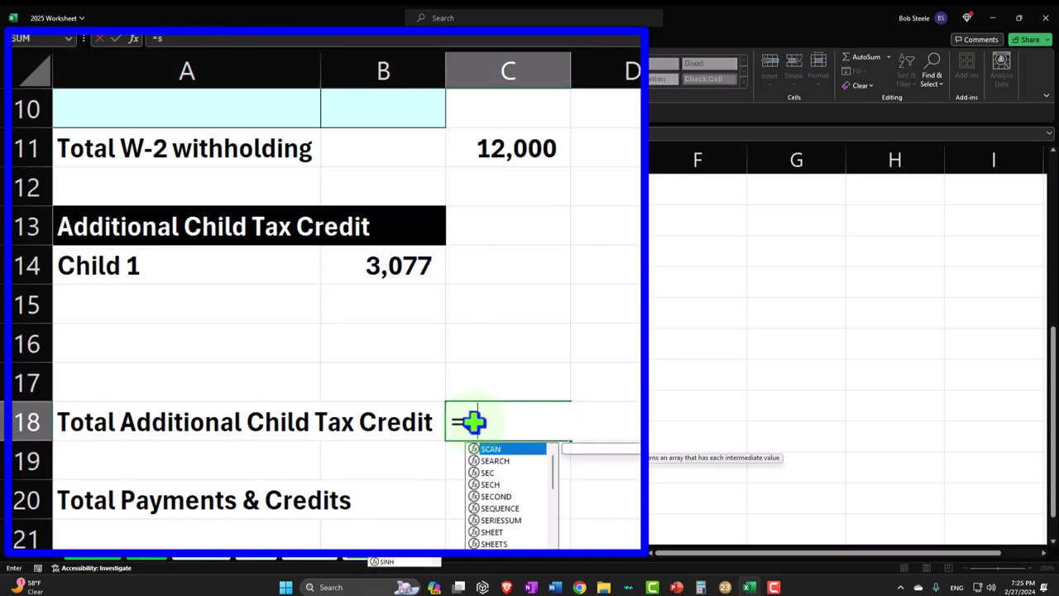
pyautogui.press('Left')
pyautogui.press('Return')
# - Rewrite the C18 subtotal as =SUM(B14:B17), totalling 3,077
pyautogui.click(474, 422)
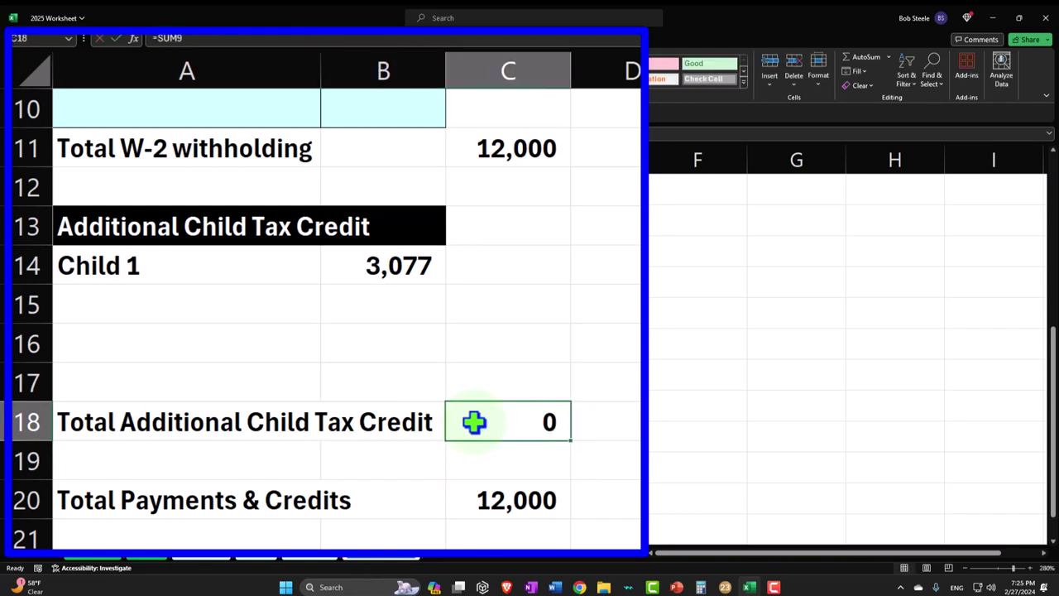
pyautogui.doubleClick(475, 422)
pyautogui.press('Escape')
pyautogui.write('=sum')
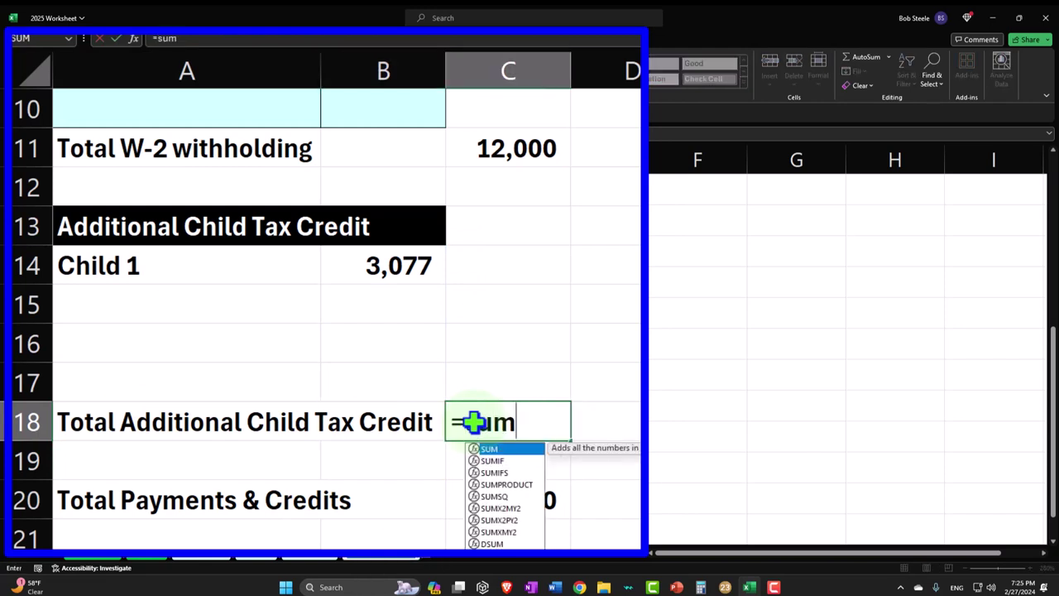
pyautogui.write('(')
pyautogui.press('Up')
pyautogui.press('Left')
pyautogui.hotkey('shift', 'Up')
pyautogui.hotkey('shift', 'Up')
pyautogui.hotkey('shift', 'Up')
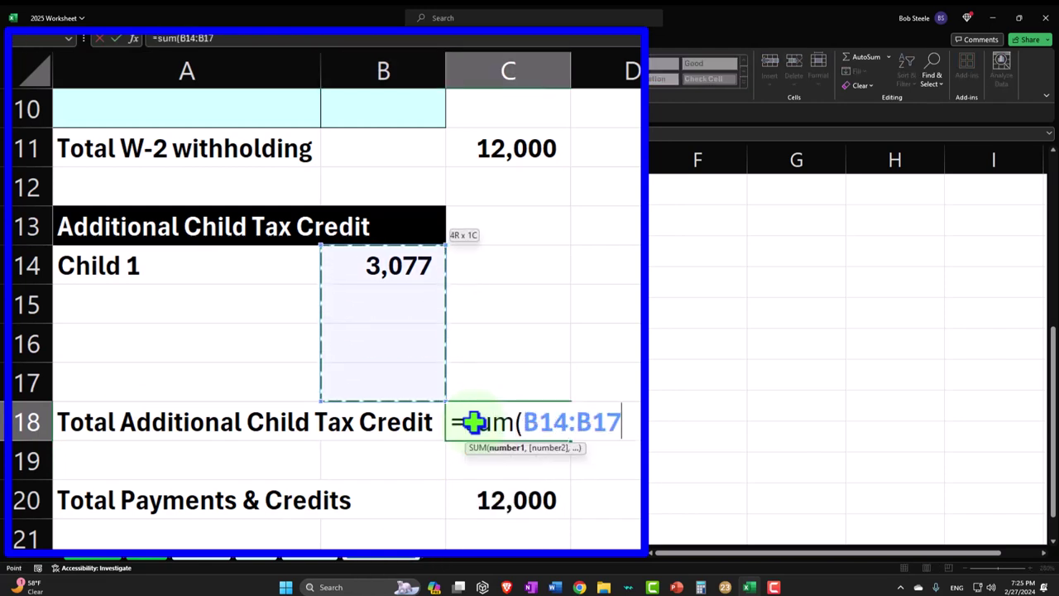
pyautogui.press('Return')
# - Fill the child credit input rows light cyan
pyautogui.moveTo(149, 271); pyautogui.dragTo(362, 385)
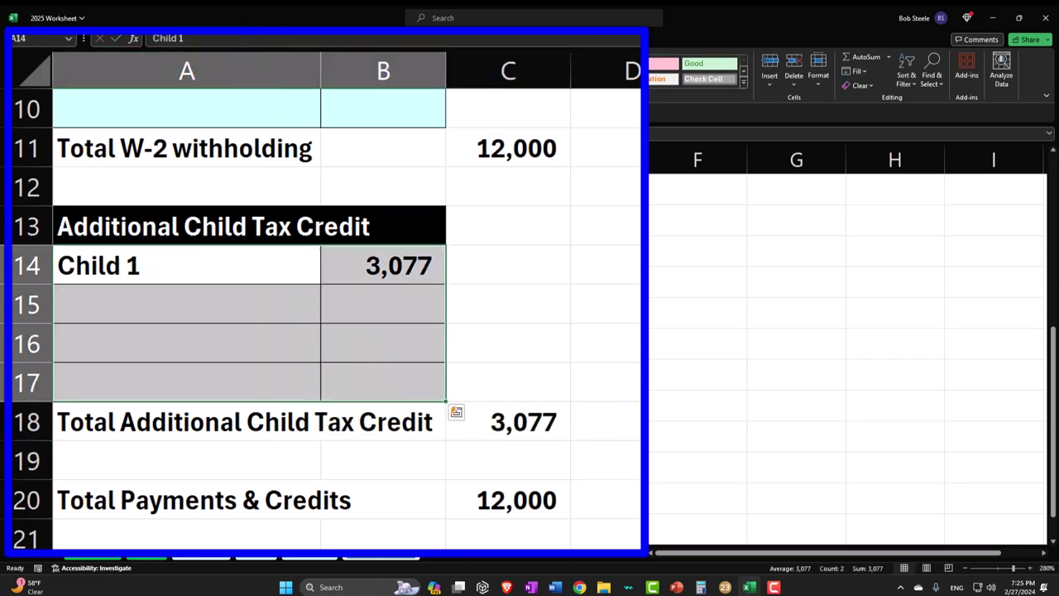
pyautogui.click(229, 81)
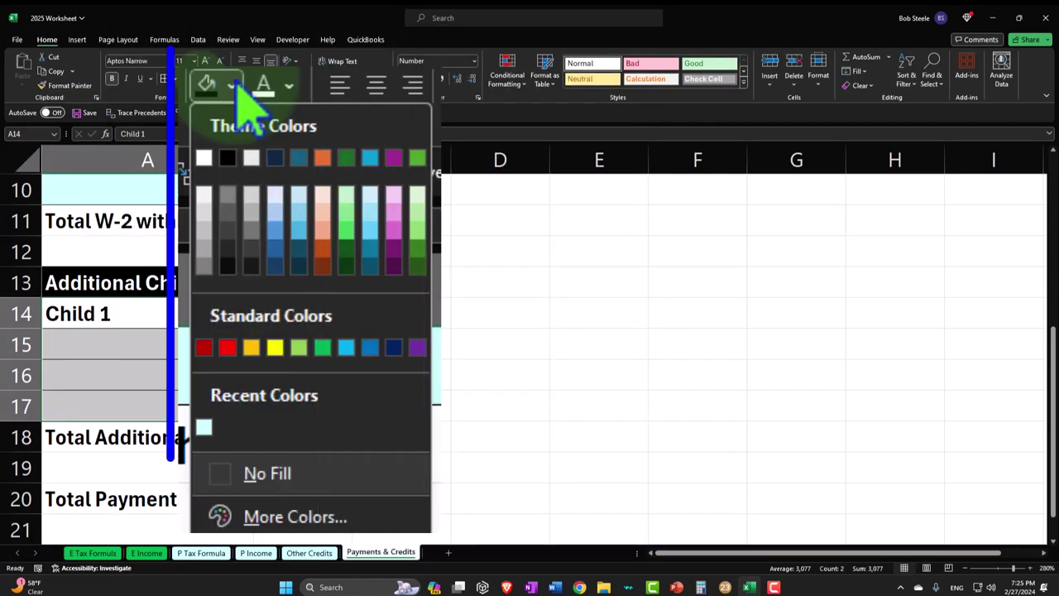
pyautogui.click(205, 430)
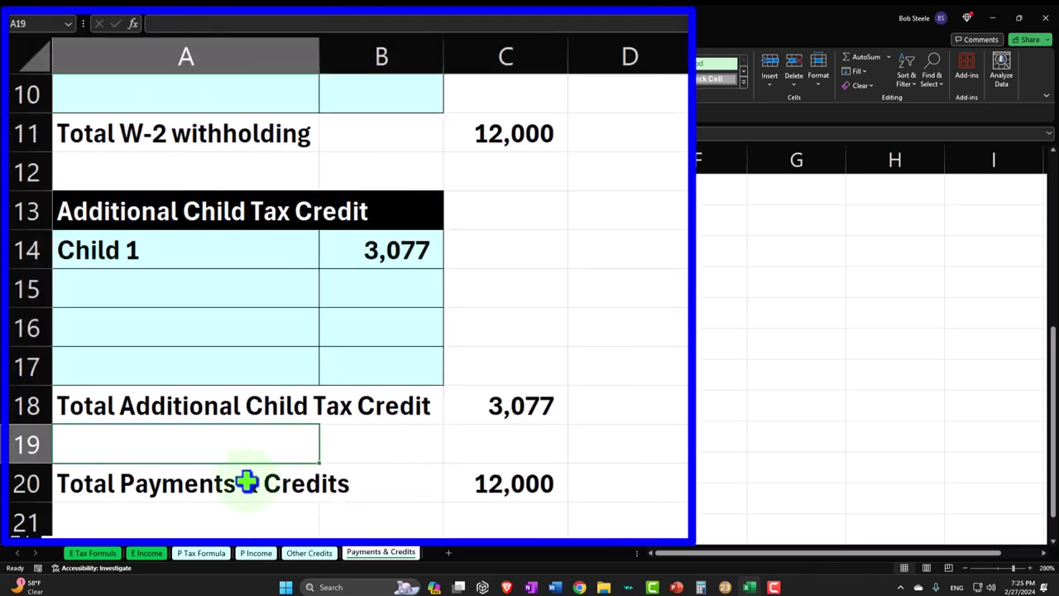
# - Move the Total Payments & Credits row down to row 25
pyautogui.moveTo(196, 500); pyautogui.dragTo(389, 499)
pyautogui.scroll(-2, 273, 315)
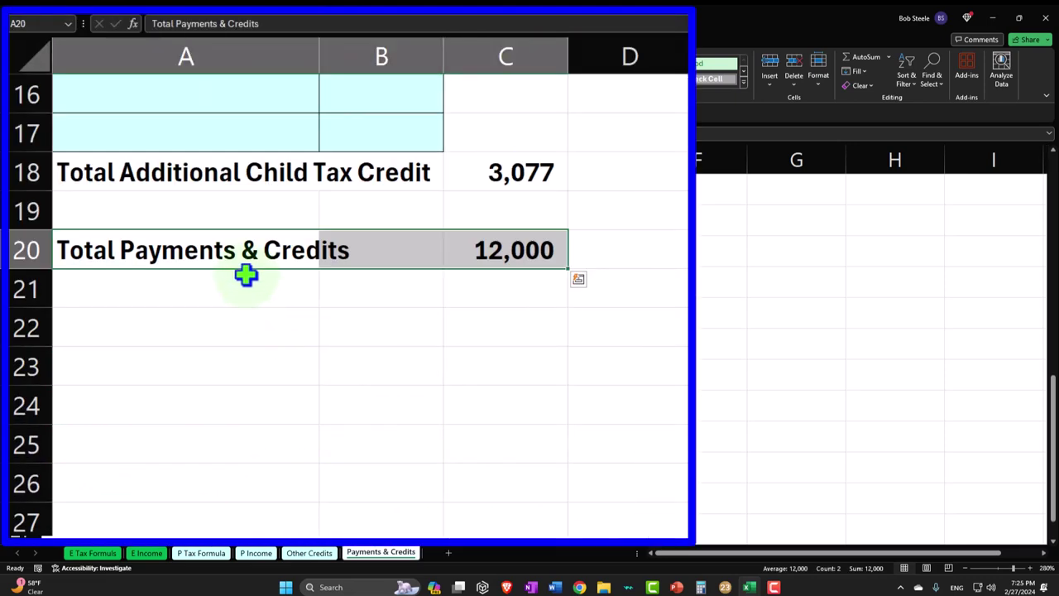
pyautogui.moveTo(242, 269); pyautogui.dragTo(241, 444)
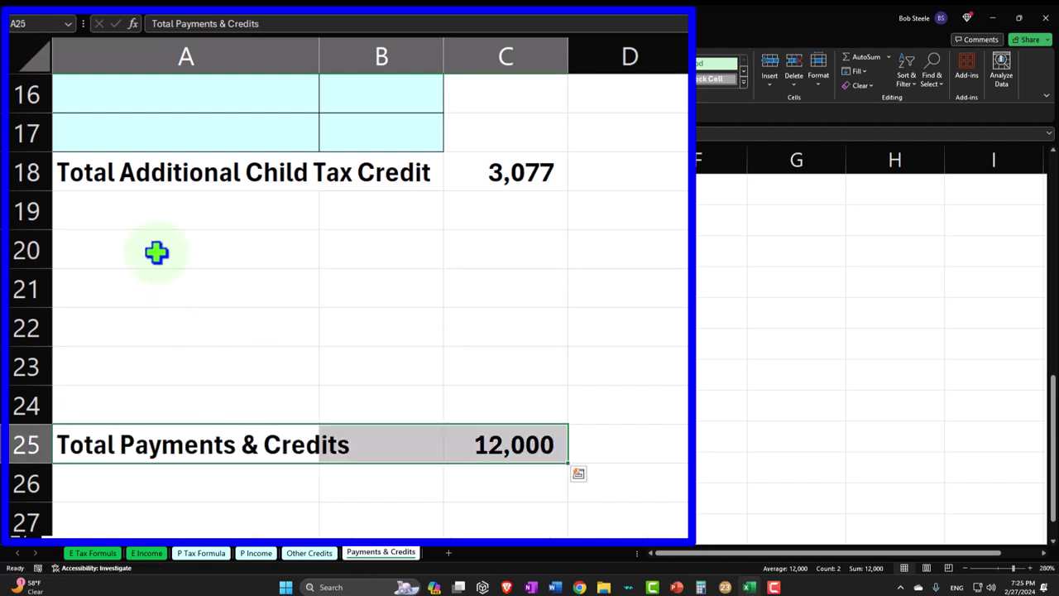
# - Add an 'Earned Income Credit' heading in A20 with black fill and white text
pyautogui.click(155, 249)
pyautogui.write('Earned Income Credit')
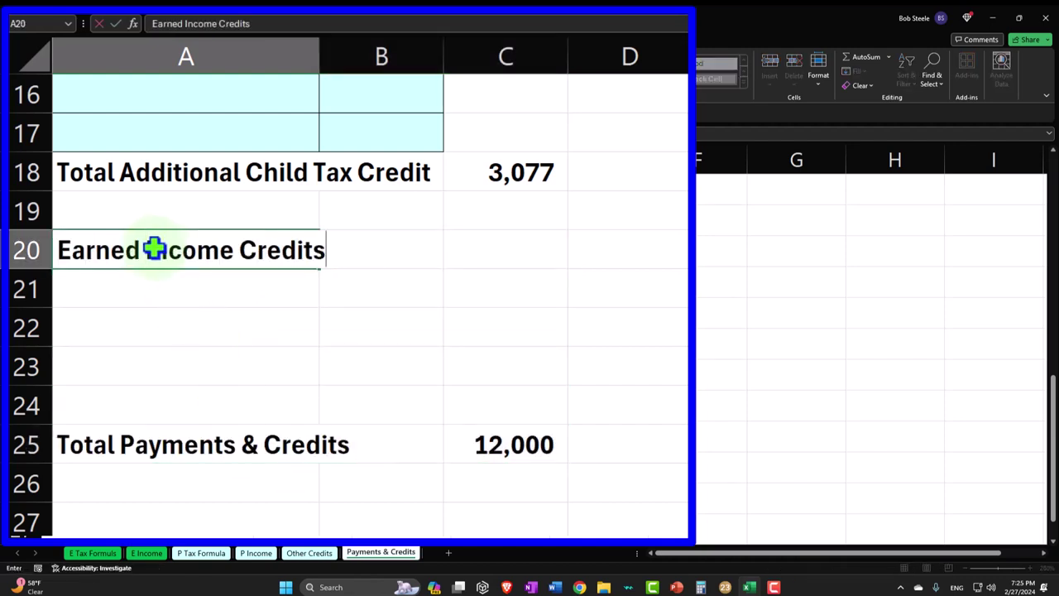
pyautogui.press('Return')
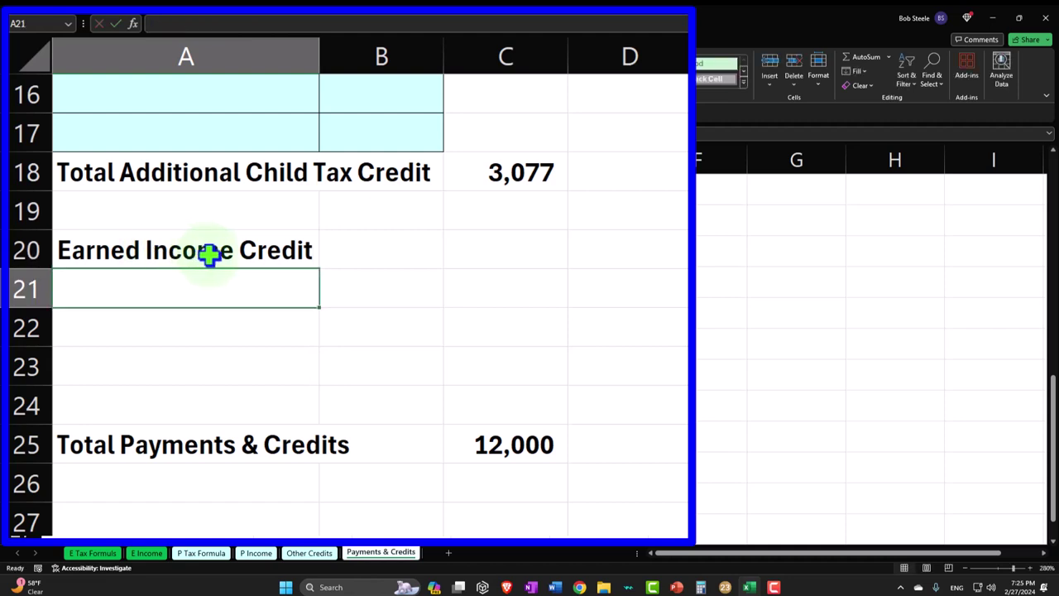
pyautogui.moveTo(210, 254); pyautogui.dragTo(342, 243)
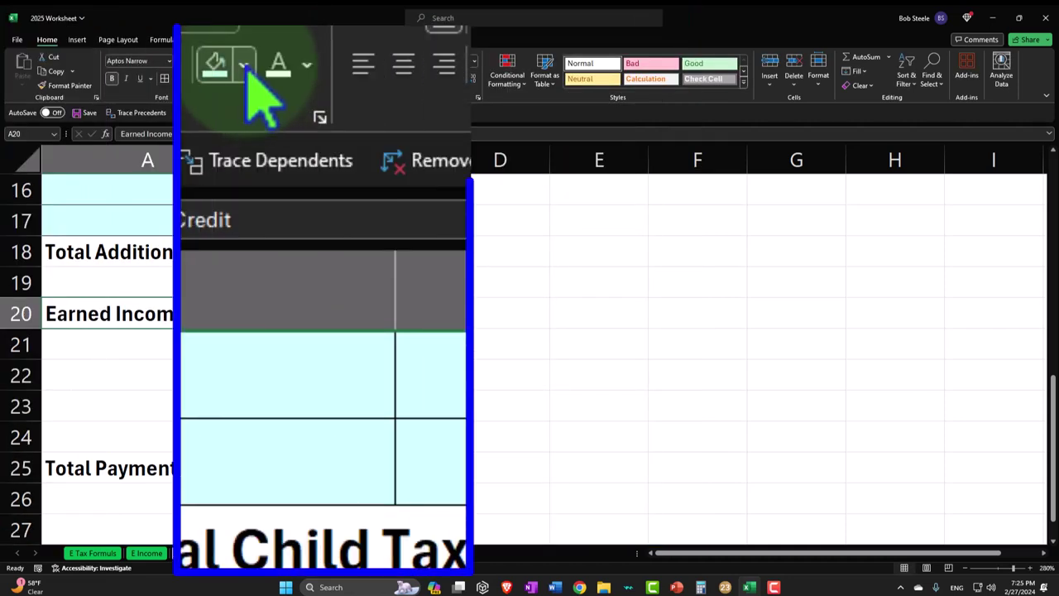
pyautogui.click(212, 80)
pyautogui.click(240, 144)
pyautogui.click(234, 80)
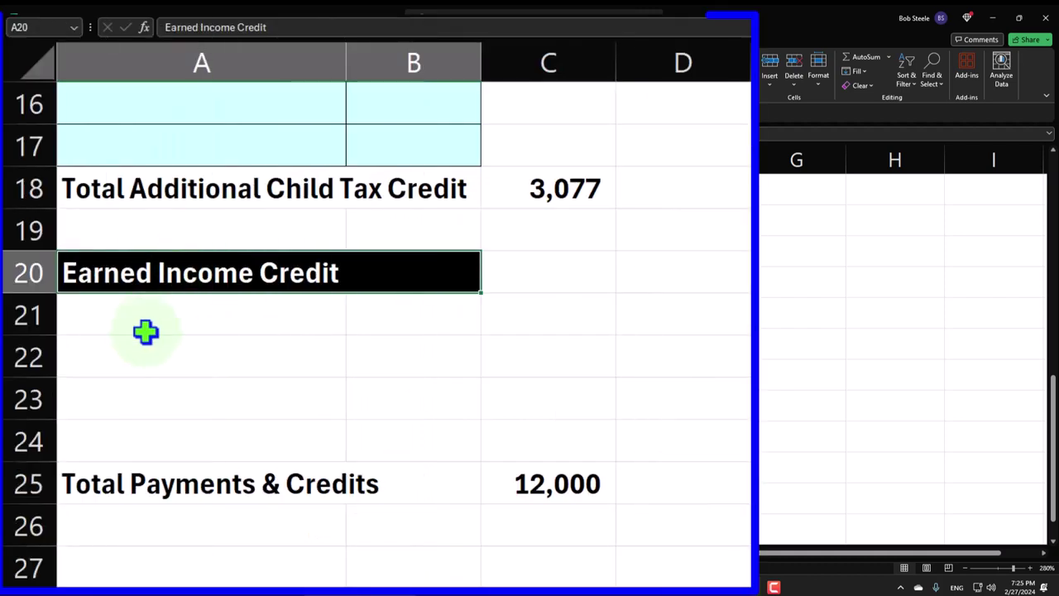
# - Fill the input rows 21–22 light blue
pyautogui.moveTo(276, 315); pyautogui.dragTo(389, 361)
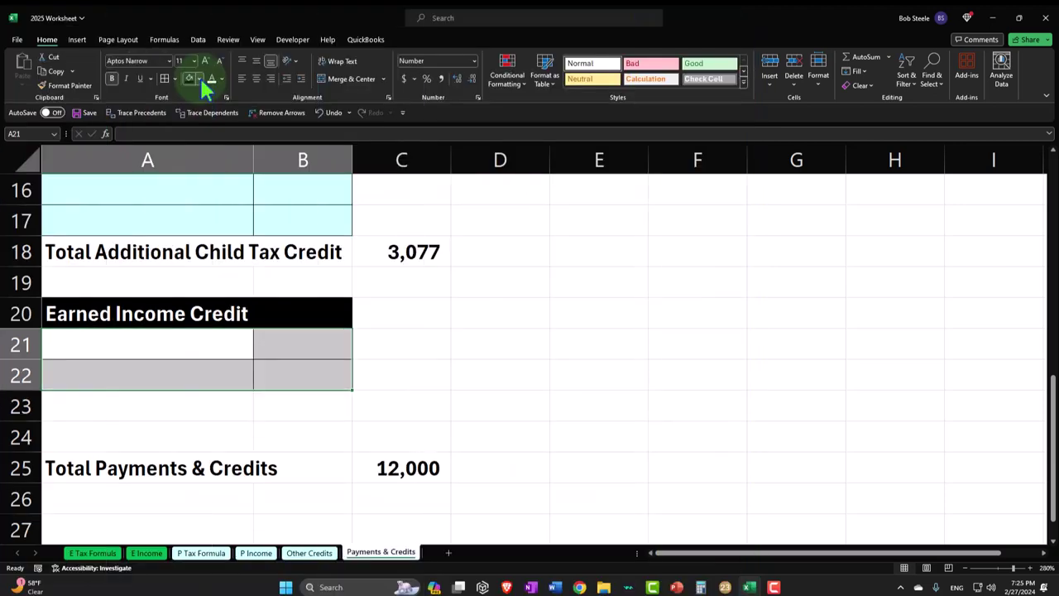
pyautogui.click(199, 79)
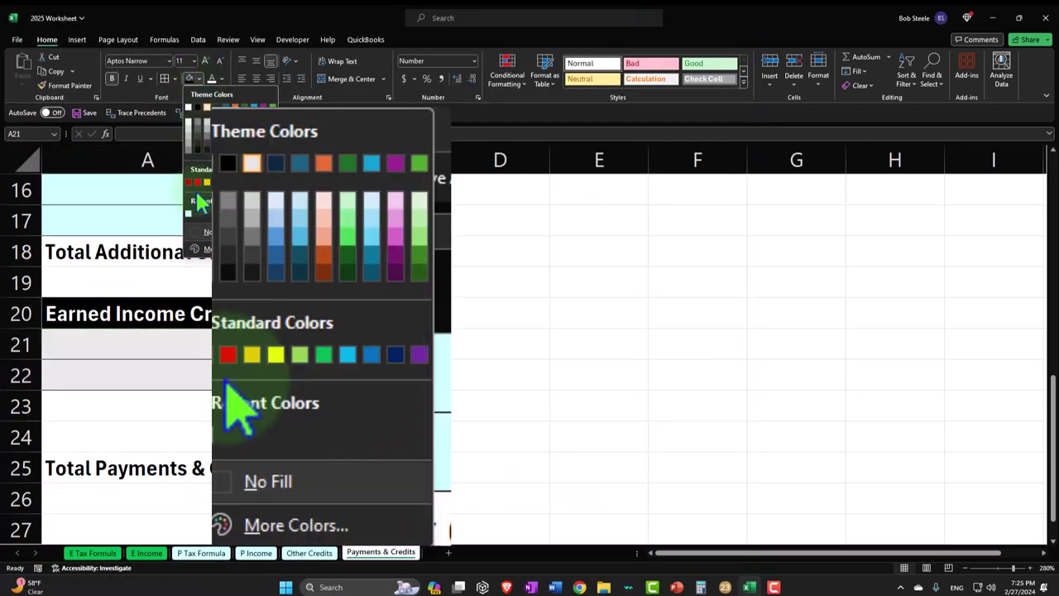
pyautogui.click(189, 216)
# - Enter the 4,821 earned income credit from Lacerte in B21
pyautogui.click(298, 340)
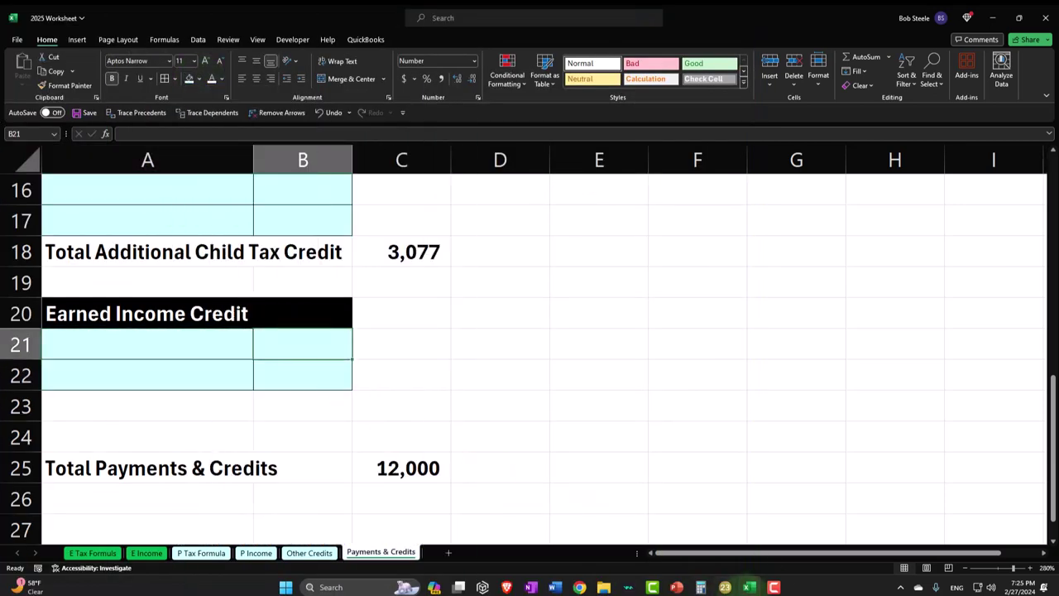
pyautogui.click(724, 588)
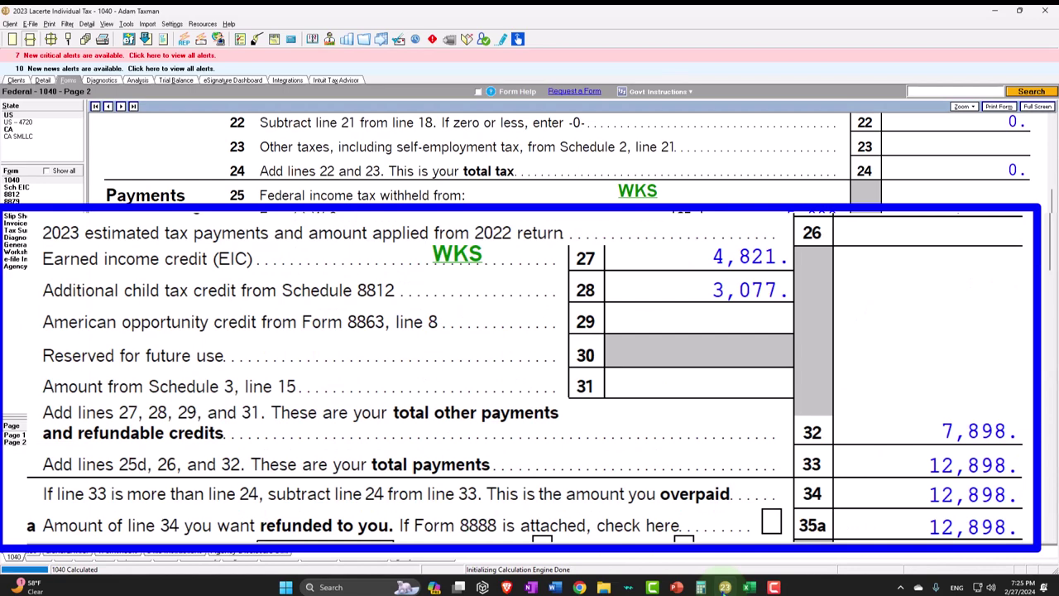
pyautogui.click(749, 588)
pyautogui.write('4821')
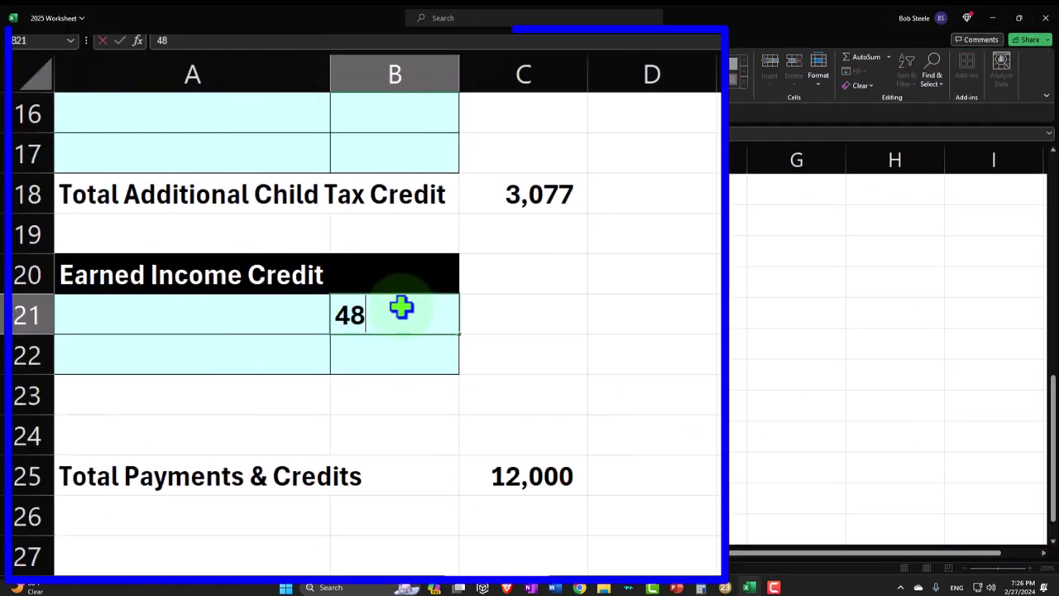
pyautogui.press('Return')
pyautogui.press('Return')
# - Add a 'Total Earned Income' label in A23 with =SUM(B21:B22) in C23
pyautogui.press('Left')
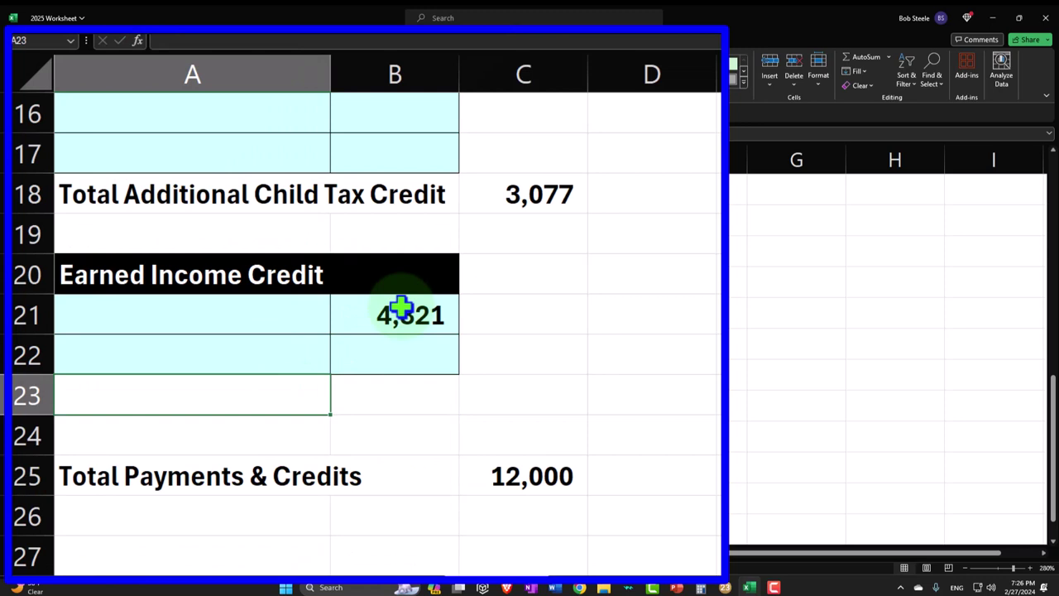
pyautogui.write('Total Ear')
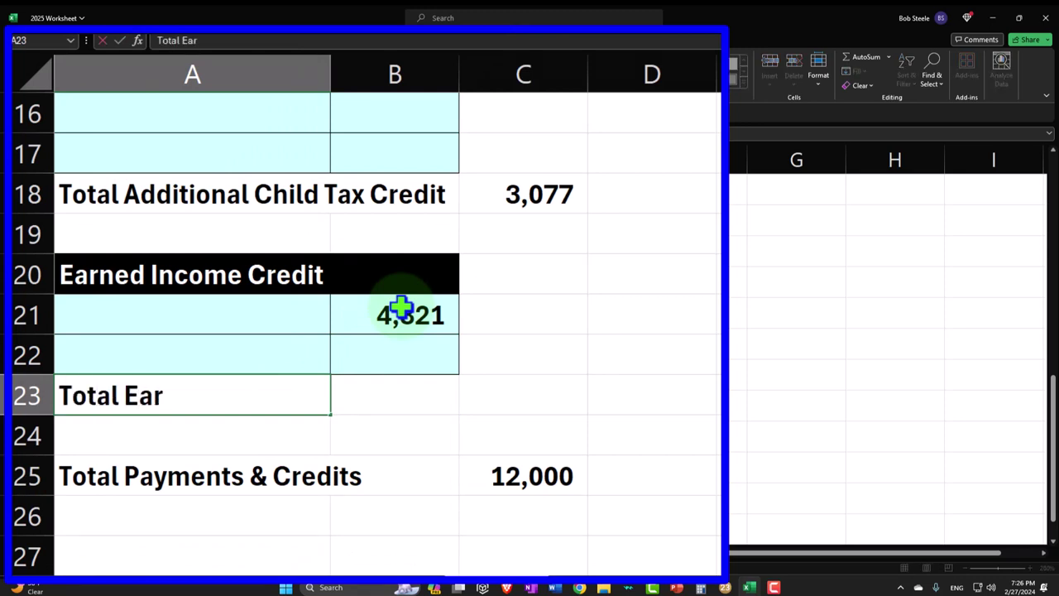
pyautogui.write('ned Inocme Cre')
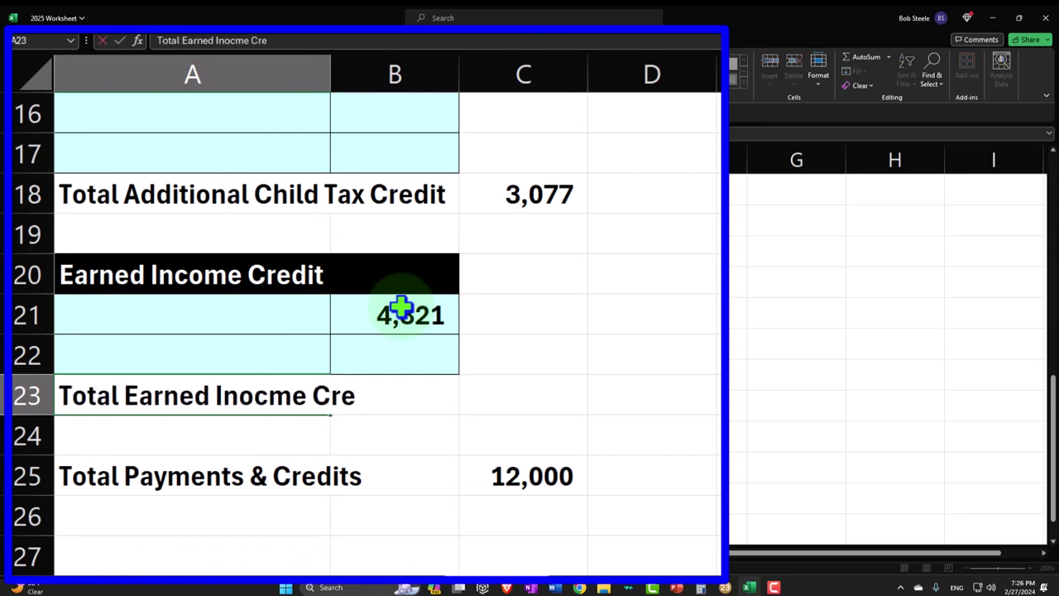
pyautogui.press('Right')
pyautogui.press('Right')
pyautogui.write('=sum9')
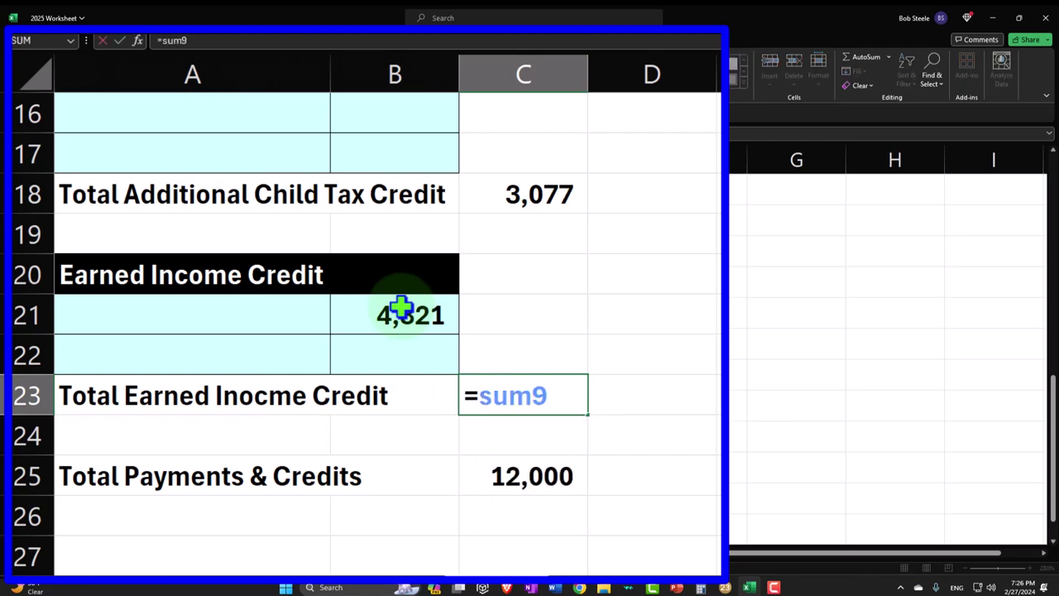
pyautogui.press('BackSpace')
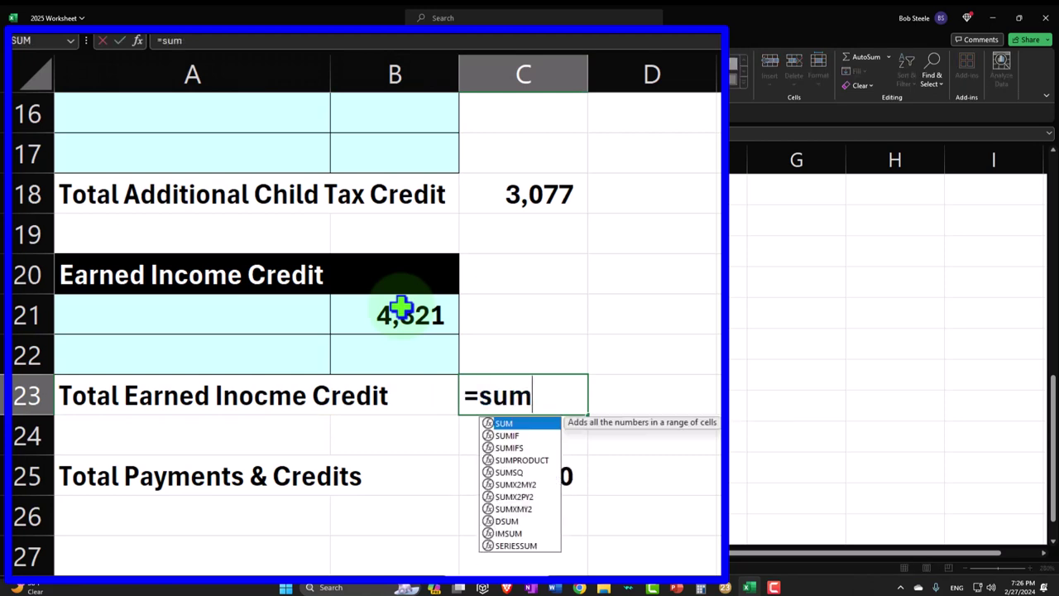
pyautogui.write('(')
pyautogui.press('Left')
pyautogui.press('Up')
pyautogui.hotkey('shift', 'Up')
pyautogui.press('Return')
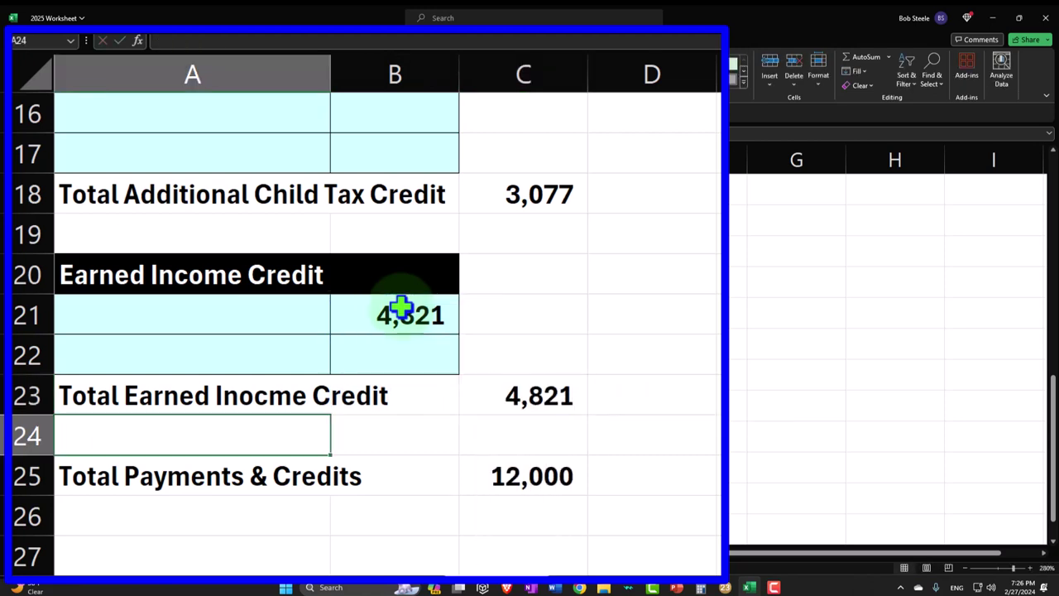
# - Set Total Payments & Credits in C25 to =SUM(C8:C24), giving 19,898
pyautogui.press('Down')
pyautogui.press('Right')
pyautogui.press('Right')
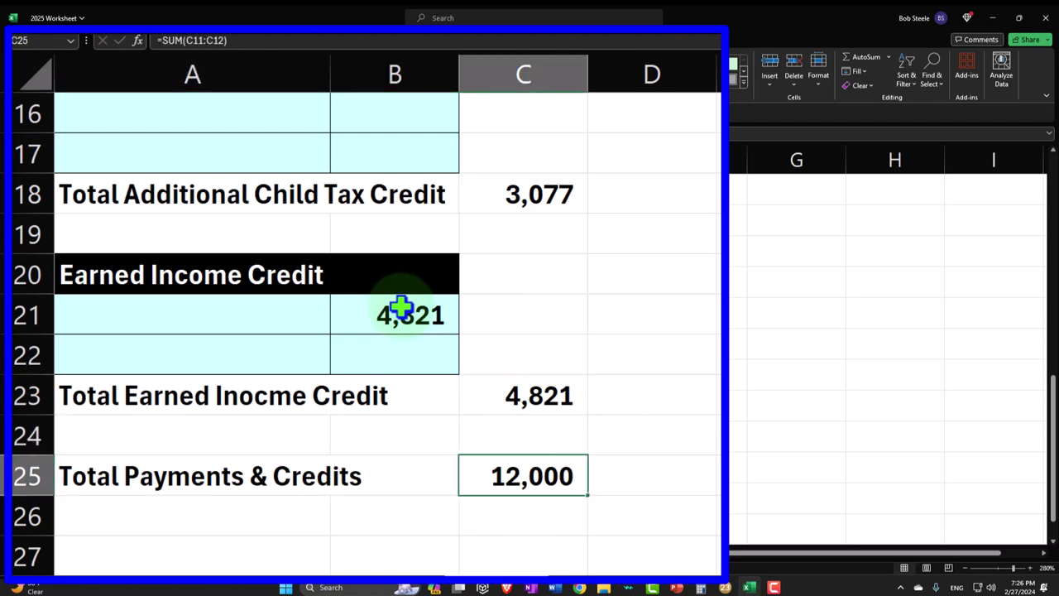
pyautogui.write('=sum(')
pyautogui.press('Up')
pyautogui.hotkey('shift', 'Up')
pyautogui.hotkey('shift', 'Up')
pyautogui.hotkey('shift', 'Up')
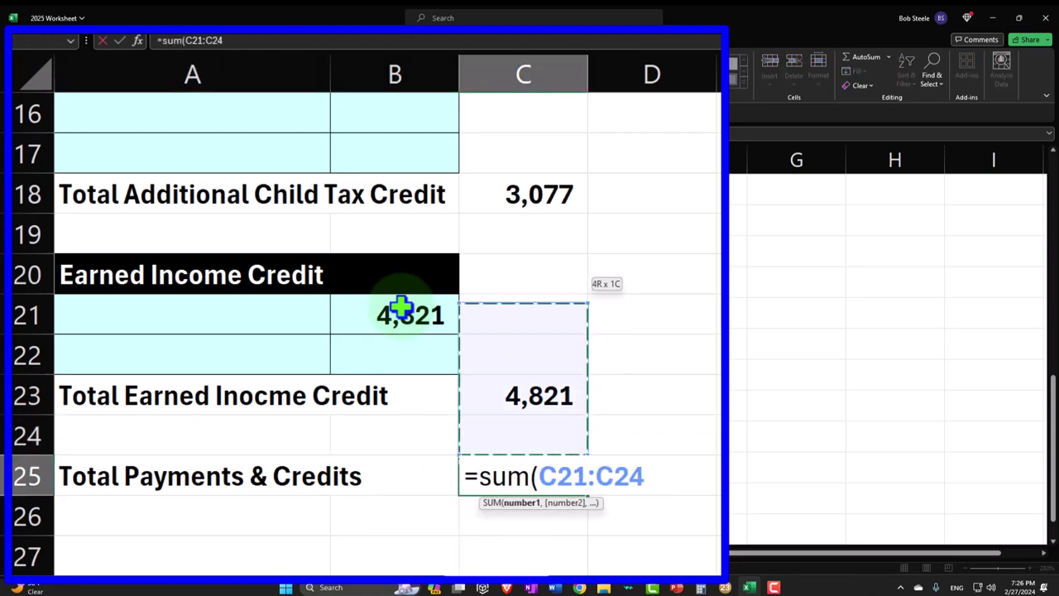
pyautogui.hotkey('shift', 'Up')
pyautogui.hotkey('shift', 'Up')
pyautogui.hotkey('shift', 'Up')
pyautogui.hotkey('shift', 'Up')
pyautogui.hotkey('shift', 'Up')
pyautogui.hotkey('shift', 'Up')
pyautogui.hotkey('shift', 'Up')
pyautogui.hotkey('shift', 'Up')
pyautogui.hotkey('shift', 'Up')
pyautogui.hotkey('shift', 'Up')
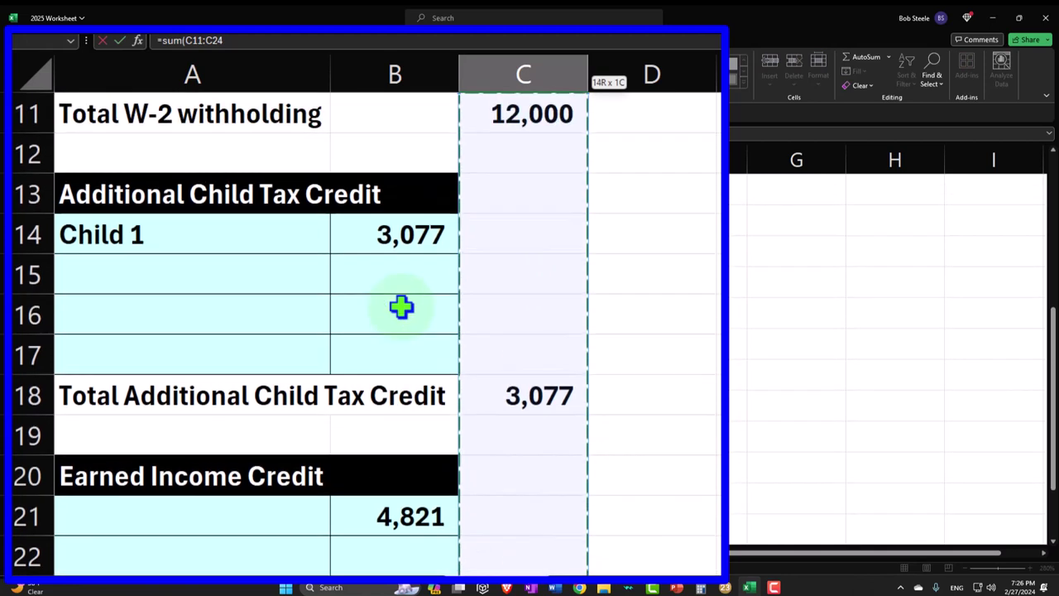
pyautogui.hotkey('shift', 'Up')
pyautogui.hotkey('shift', 'Up')
pyautogui.hotkey('shift', 'Up')
pyautogui.press('Return')
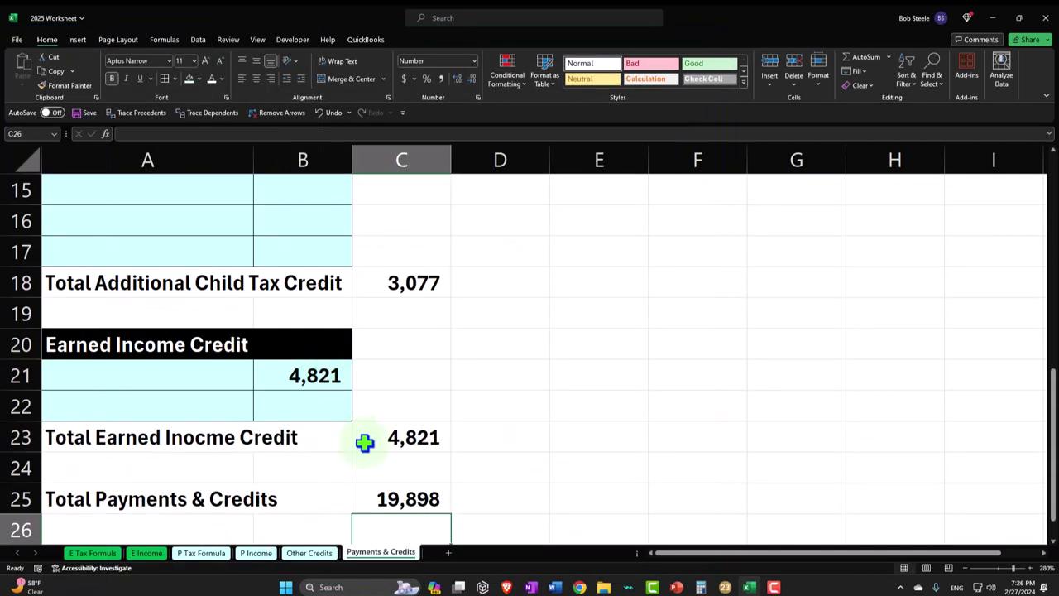
# - Compare the P Tax Formula payments figure against the Lacerte 1040 payments
pyautogui.click(208, 553)
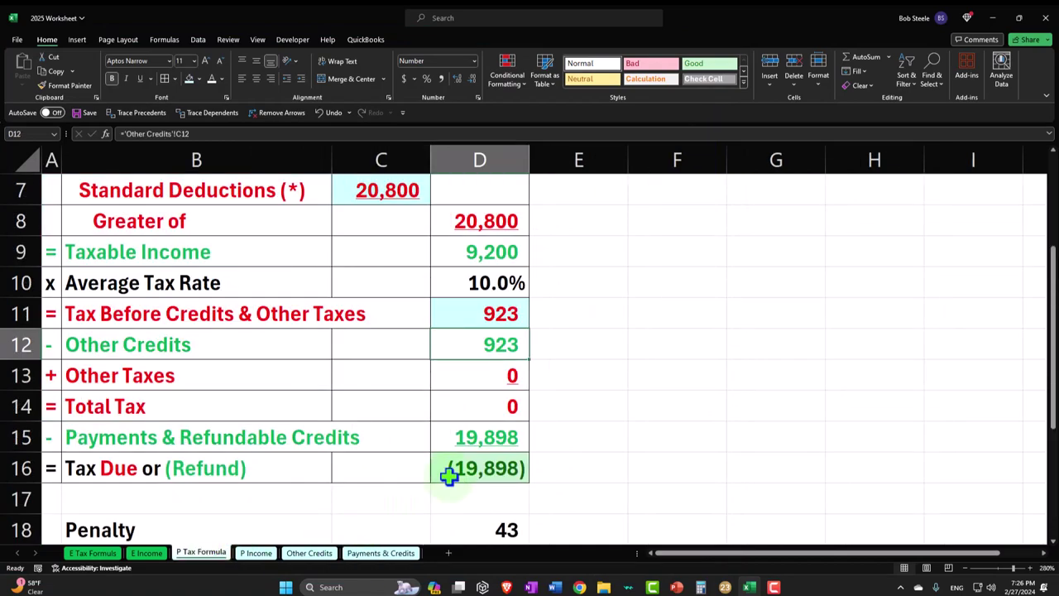
pyautogui.click(497, 438)
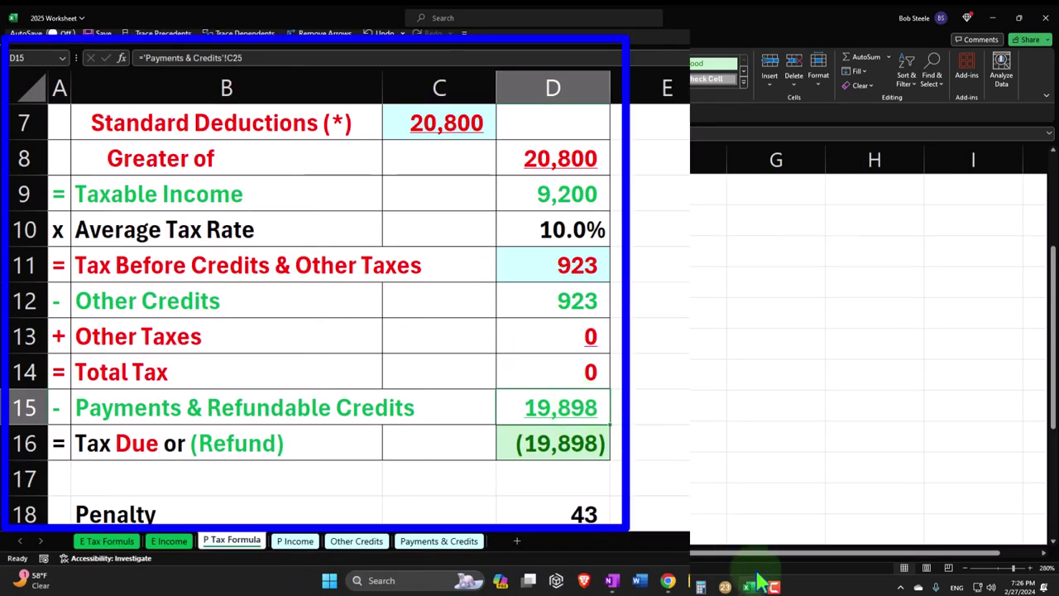
pyautogui.click(725, 586)
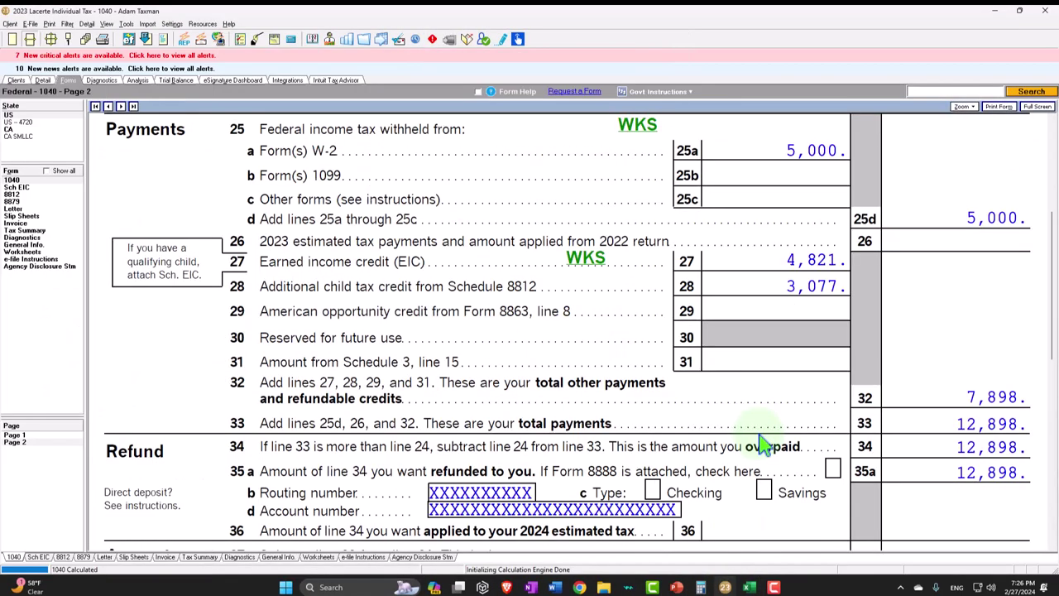
pyautogui.scroll(-3, 763, 445)
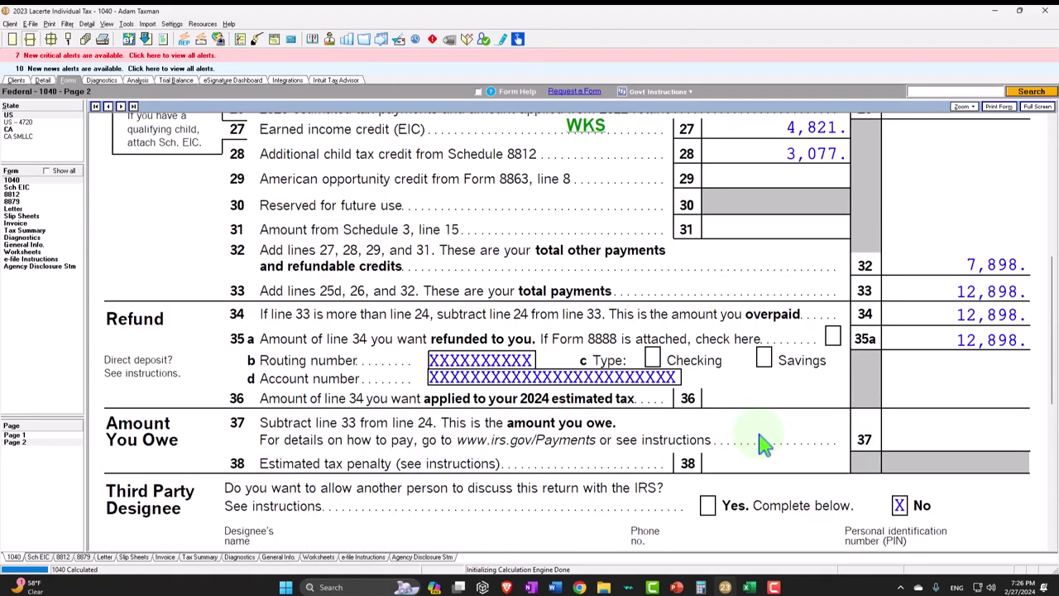
pyautogui.click(749, 586)
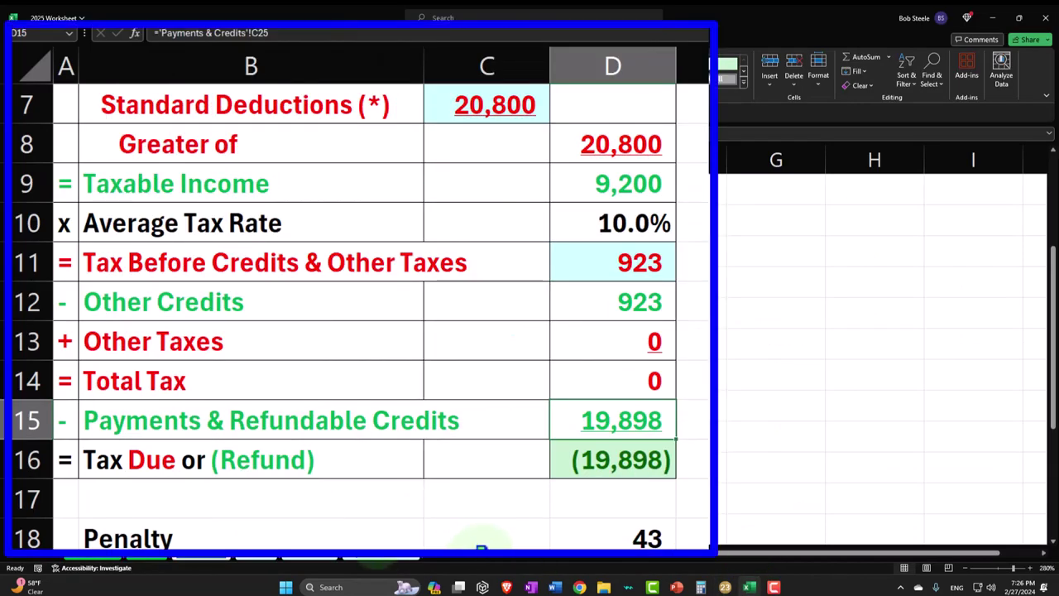
pyautogui.click(381, 553)
pyautogui.scroll(4, 572, 357)
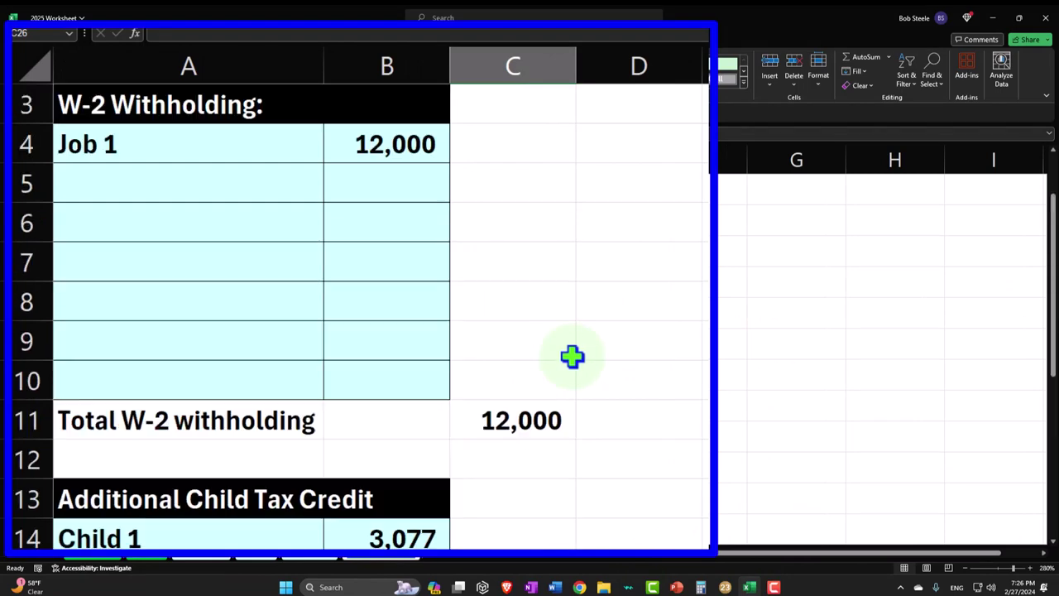
# - Lower Job 1 withholding to 5,000 so Total Payments & Credits reads 12,898
pyautogui.click(414, 142)
pyautogui.write('5000')
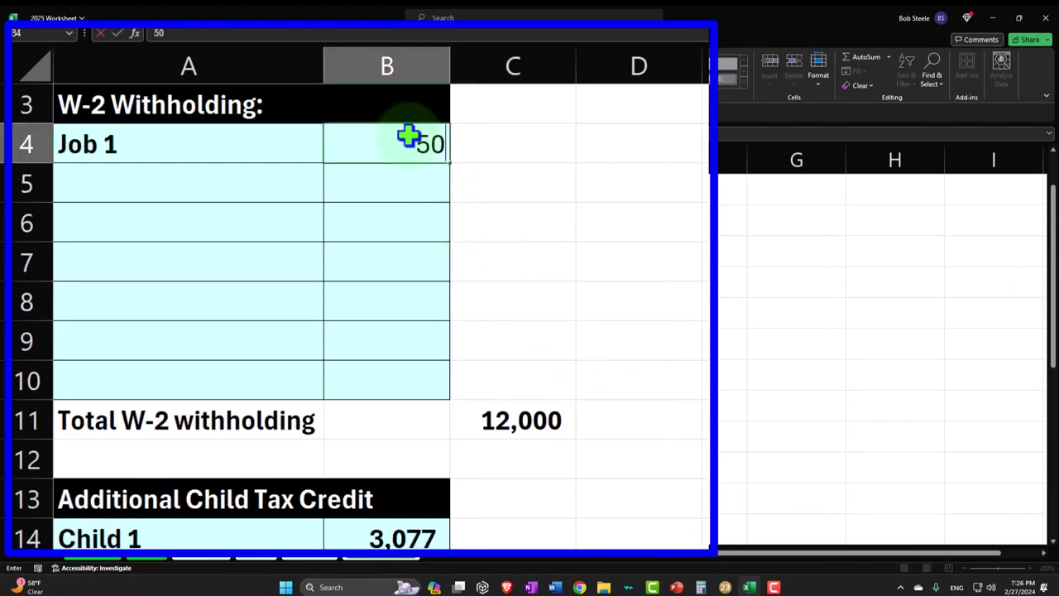
pyautogui.press('Return')
pyautogui.scroll(-5, 478, 237)
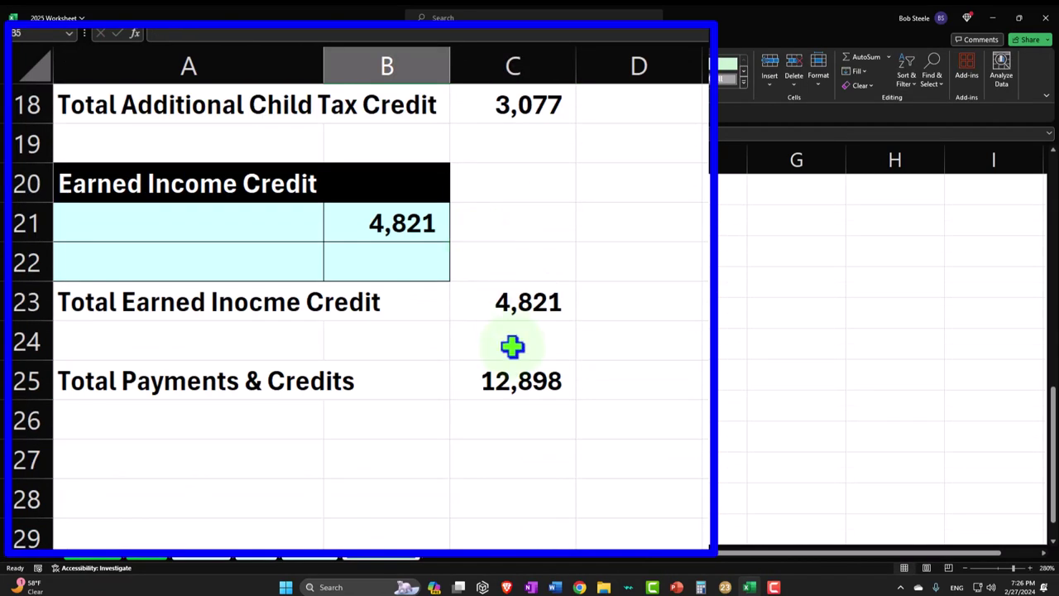
pyautogui.click(413, 405)
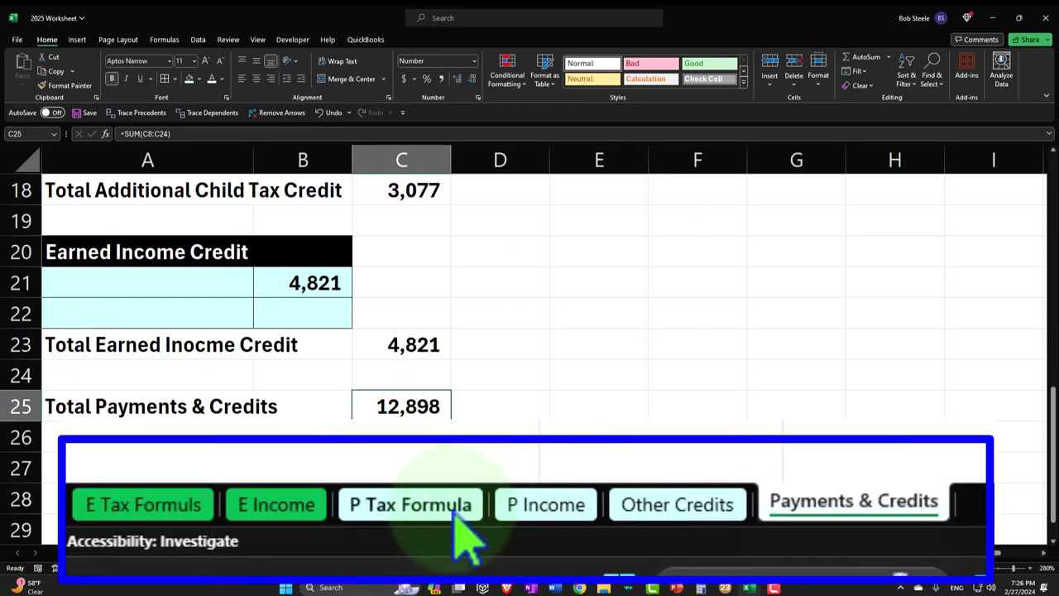
pyautogui.click(201, 553)
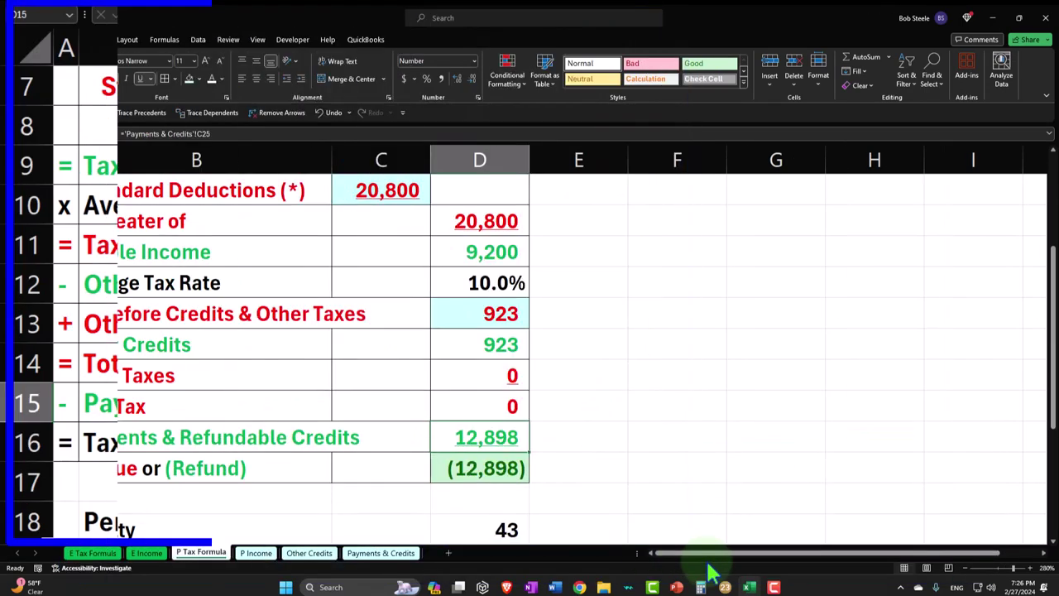
pyautogui.click(727, 586)
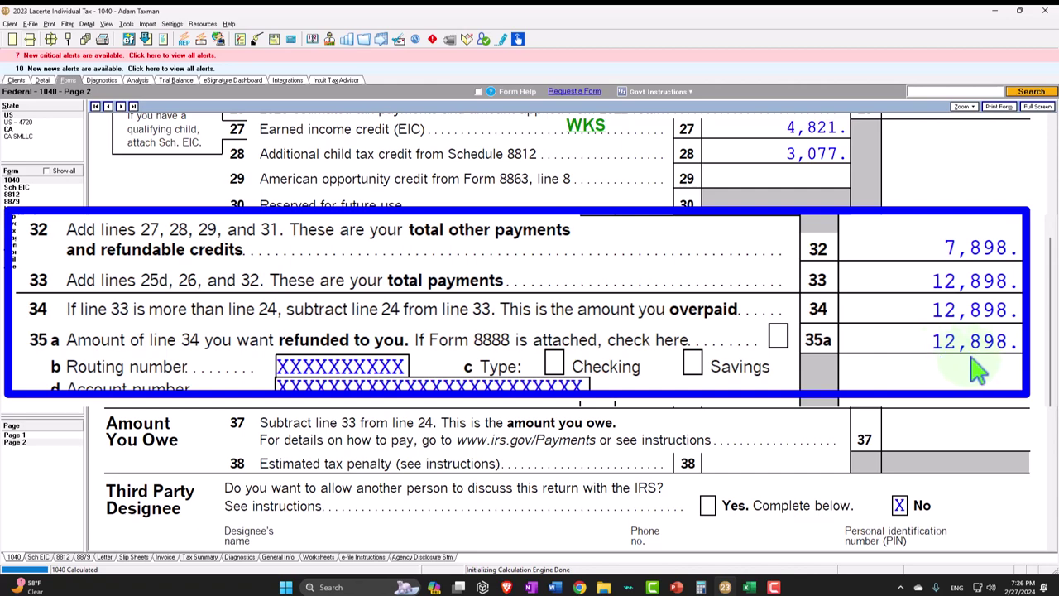
# - Review the 1040 Payments and 12,898 Refund lines, then go to the W-2 entry screen
pyautogui.scroll(5, 993, 359)
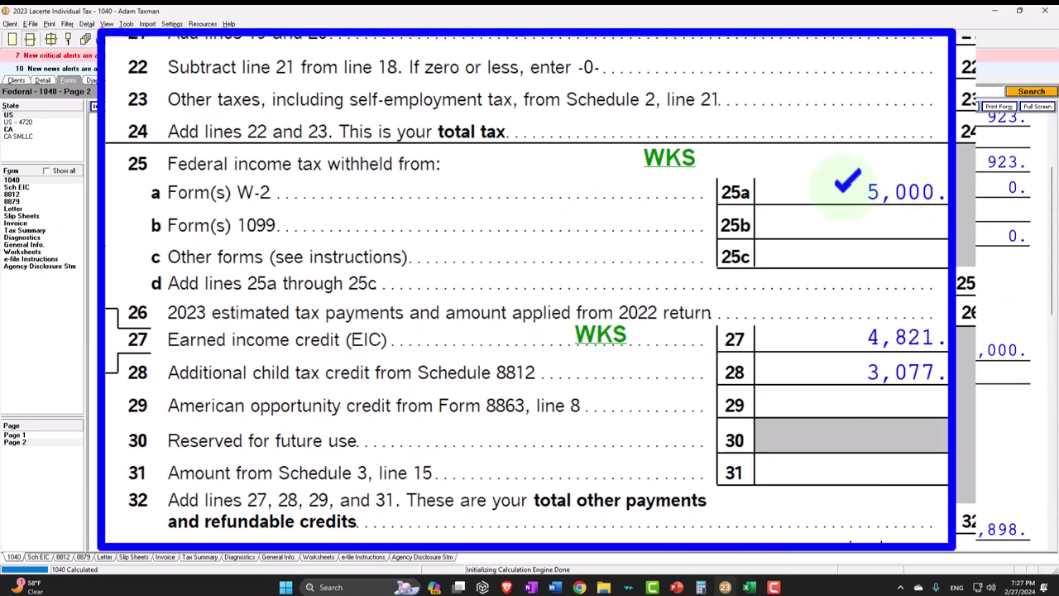
pyautogui.scroll(-2, 844, 181)
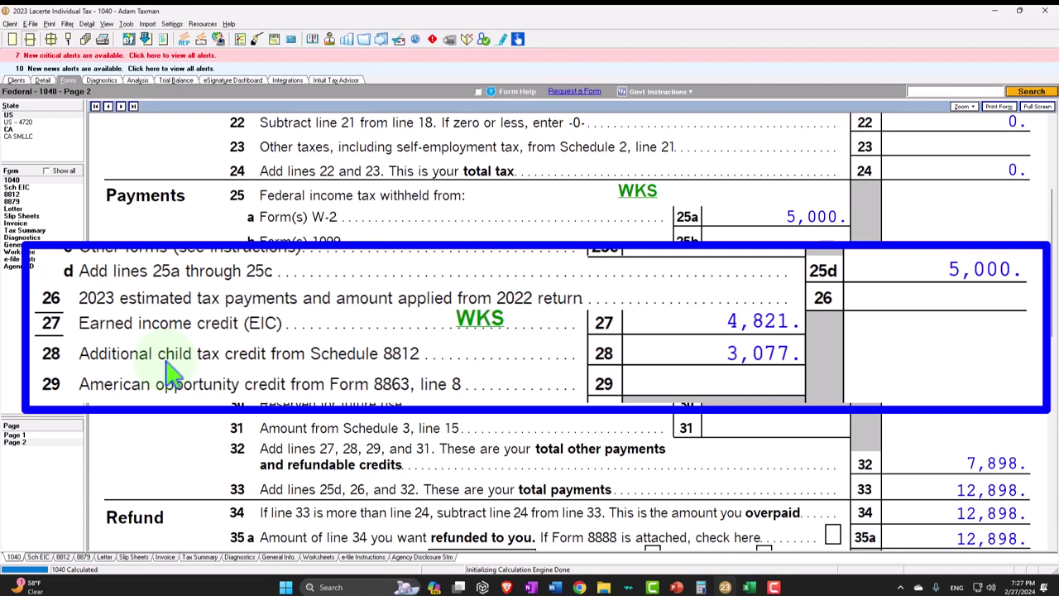
pyautogui.scroll(-2, 651, 414)
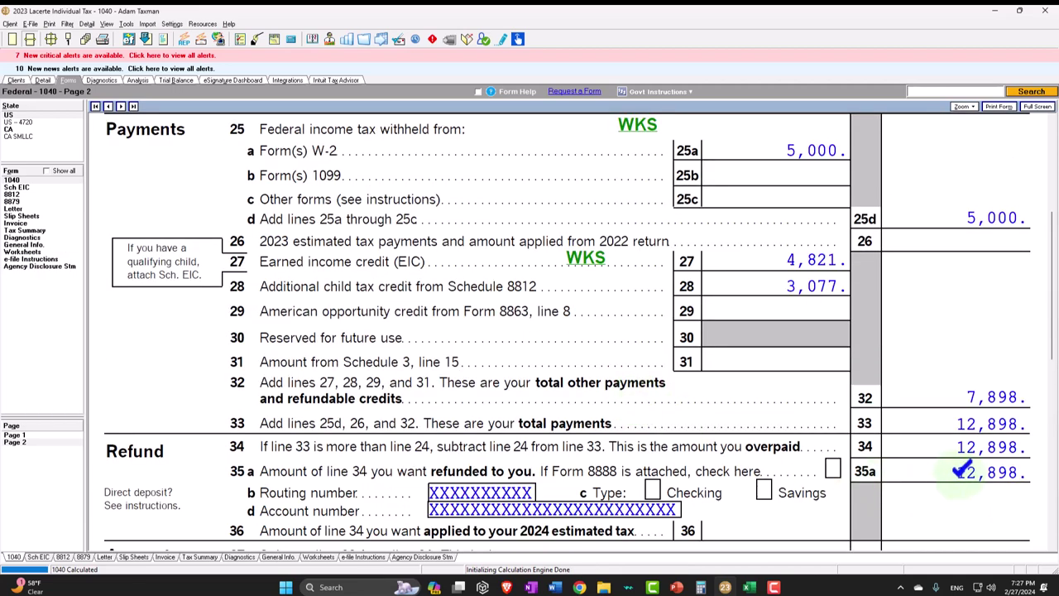
pyautogui.scroll(-2, 960, 470)
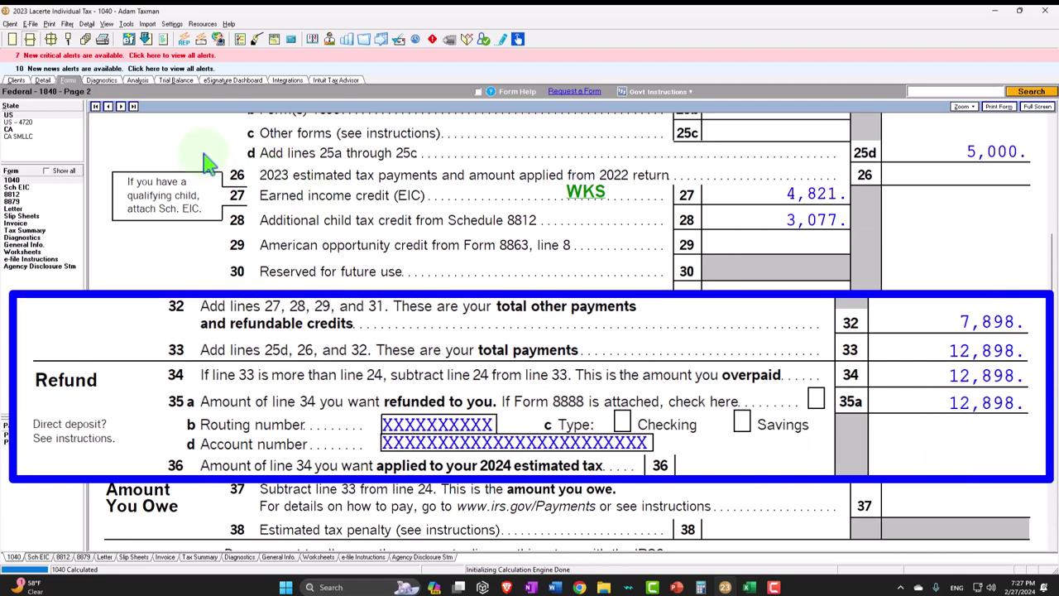
pyautogui.click(43, 80)
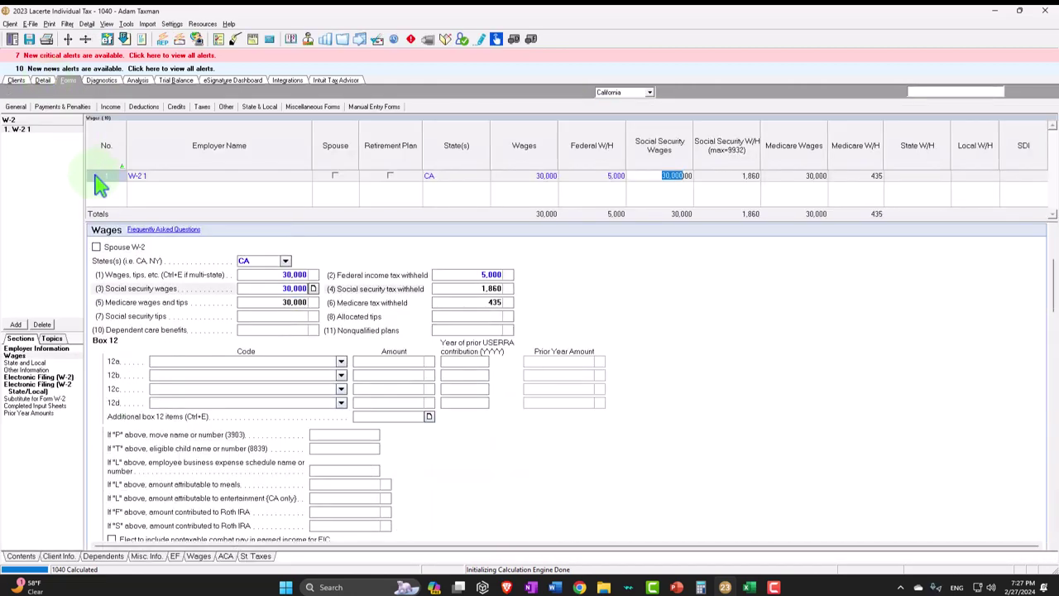
# - Add 'W-2 2' with 30,000 wages and 5,000 federal withholding
pyautogui.click(15, 325)
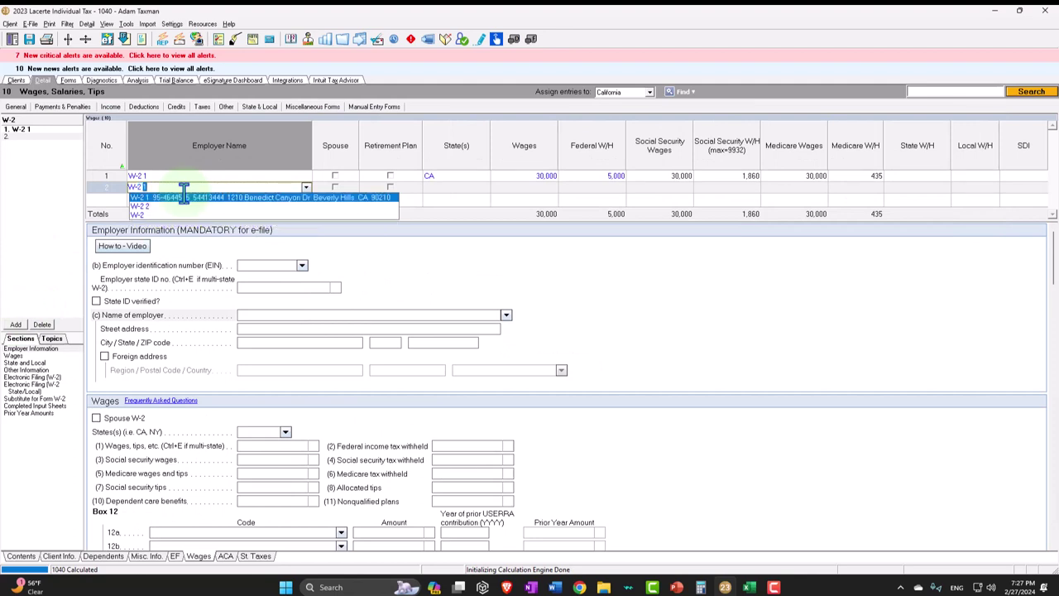
pyautogui.write('2')
pyautogui.press('Tab')
pyautogui.press('Tab')
pyautogui.press('Tab')
pyautogui.press('Tab')
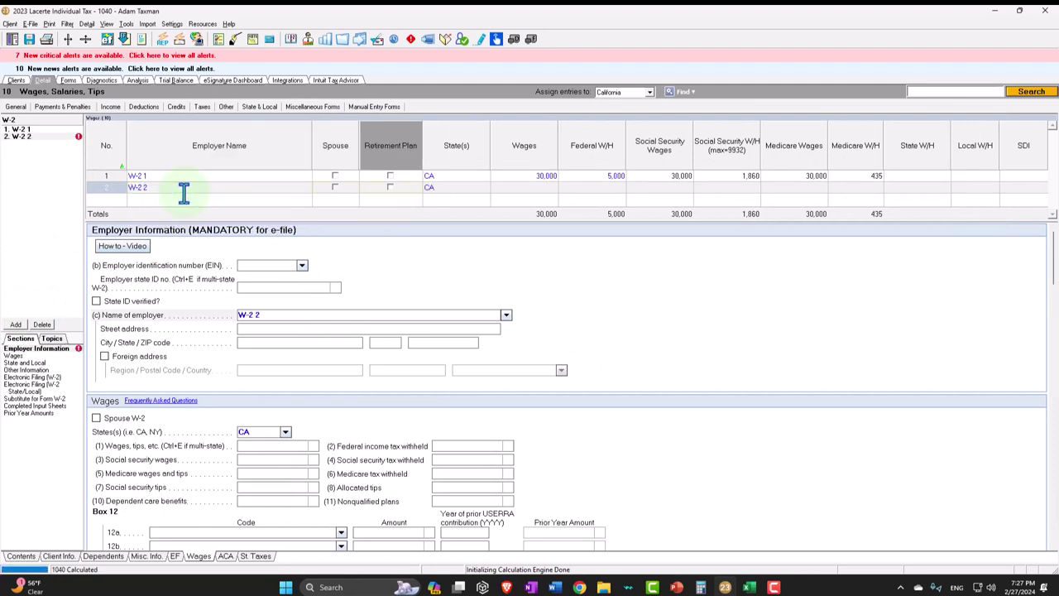
pyautogui.write('30,000')
pyautogui.press('Tab')
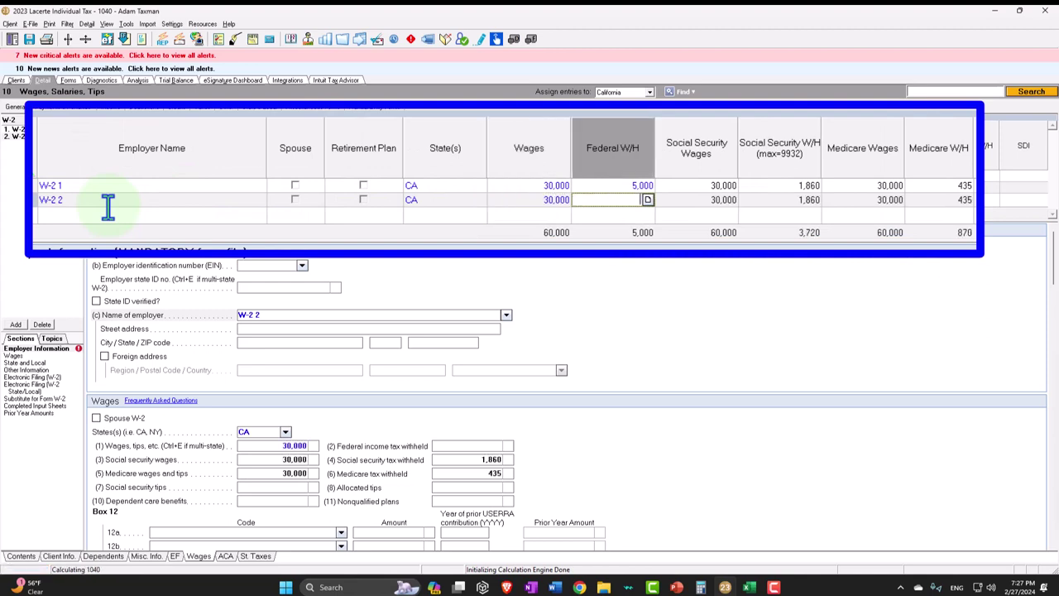
pyautogui.write('5000')
pyautogui.press('Tab')
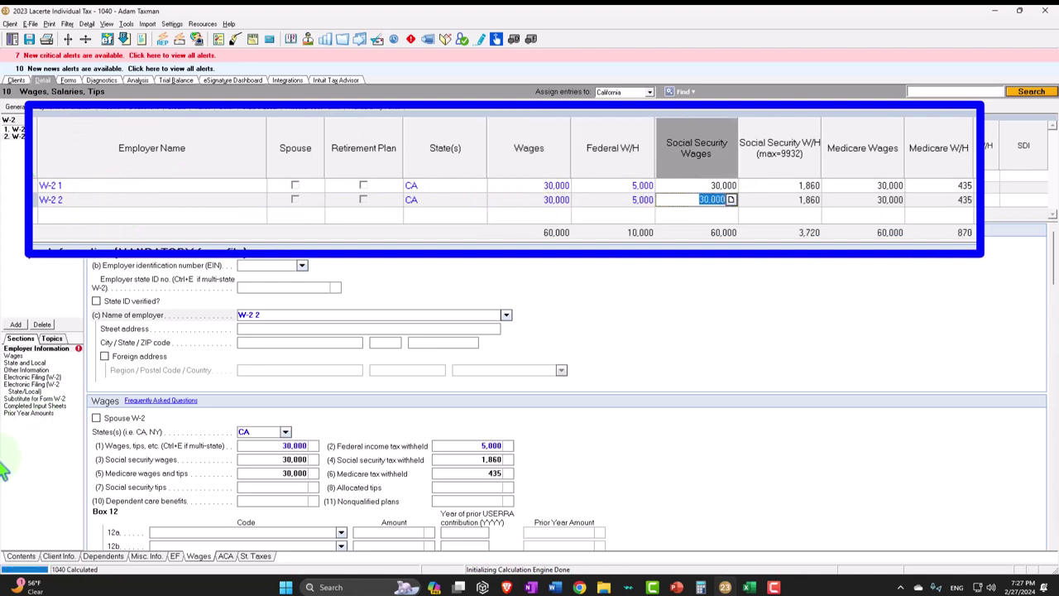
pyautogui.click(66, 559)
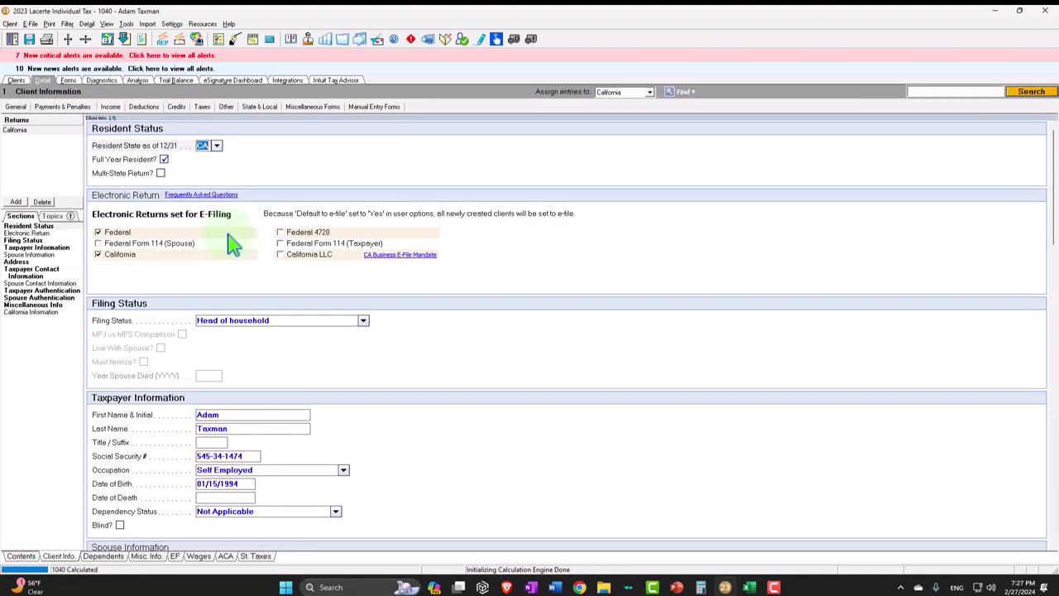
# - Change the filing status to Married filing jointly
pyautogui.click(362, 321)
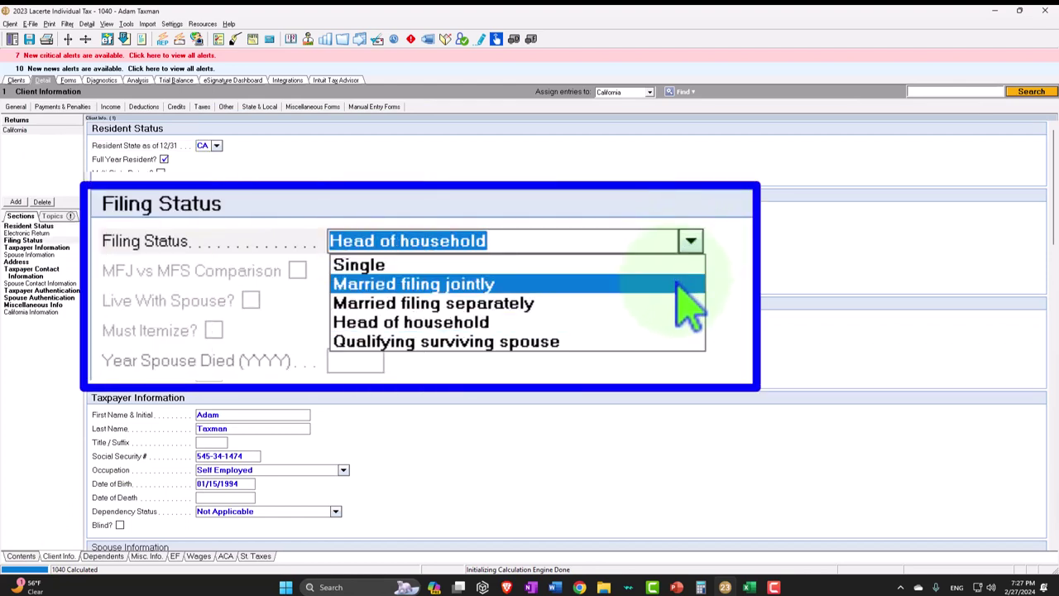
pyautogui.click(679, 286)
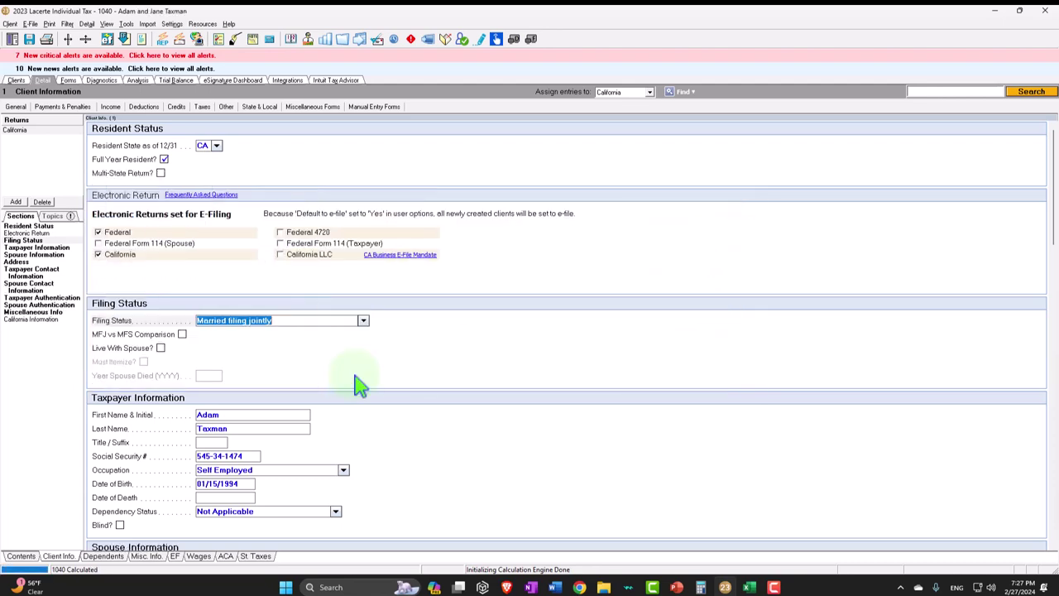
pyautogui.scroll(-3, 358, 382)
pyautogui.scroll(-1, 357, 383)
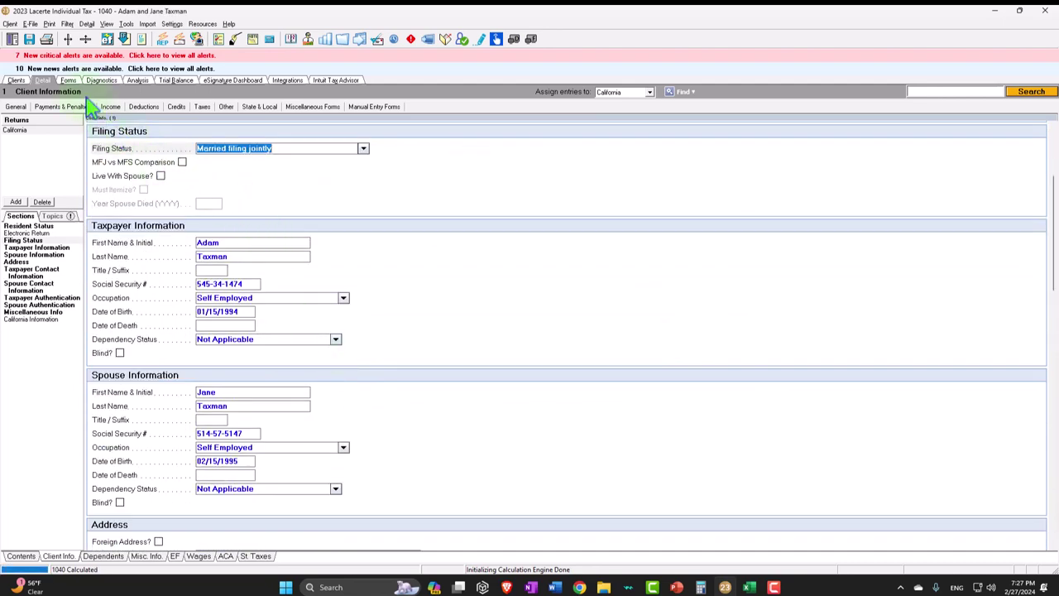
# - Review the recalculated 1040 through page 2: 10,000 withheld, 561 child credit, 10,561 refund
pyautogui.click(68, 81)
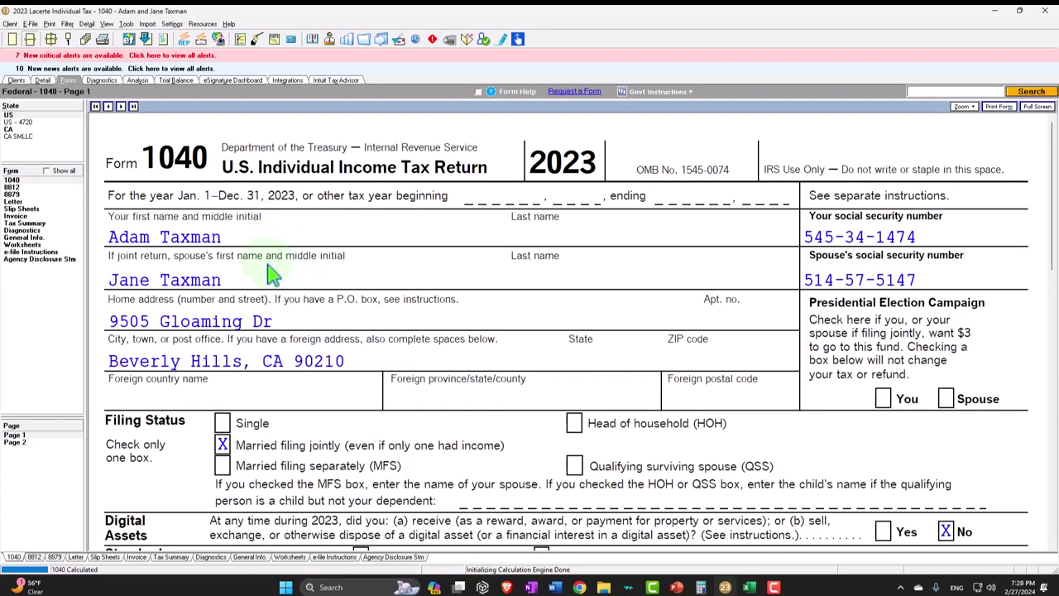
pyautogui.scroll(-2, 364, 305)
pyautogui.scroll(-1, 282, 399)
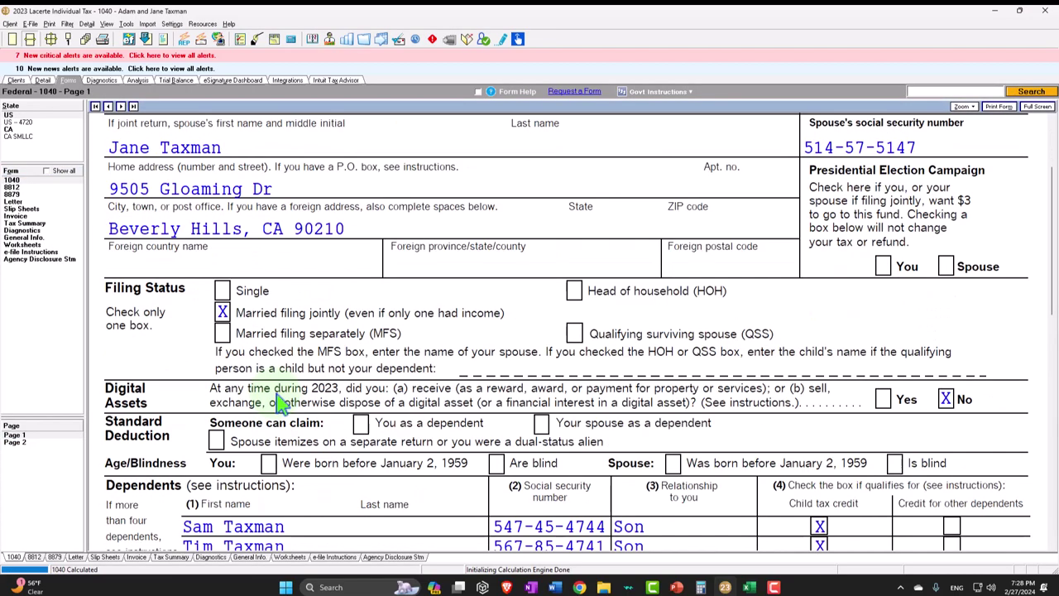
pyautogui.scroll(-1, 281, 400)
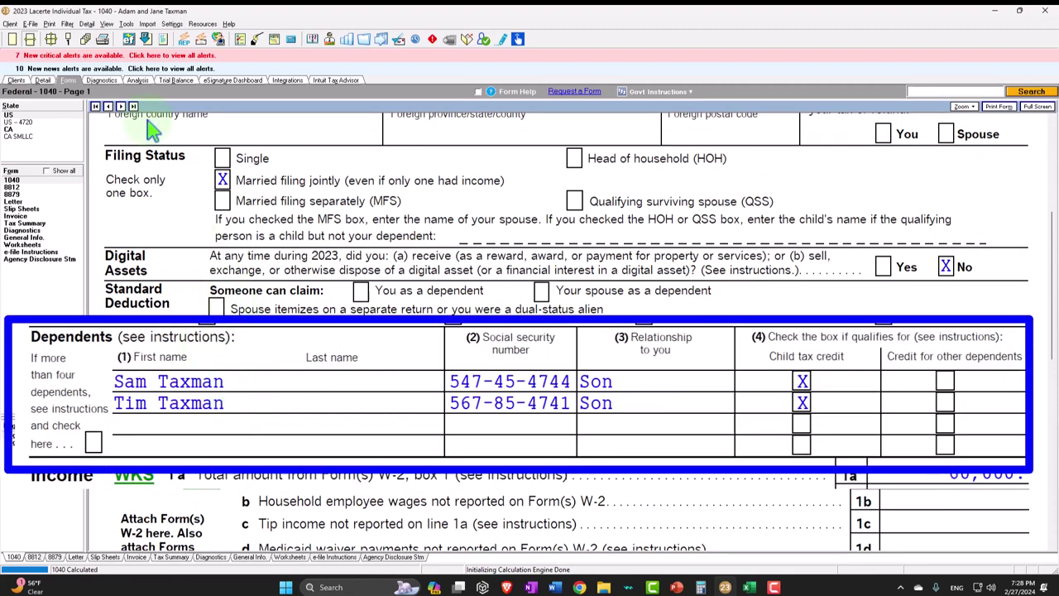
pyautogui.scroll(-2, 281, 298)
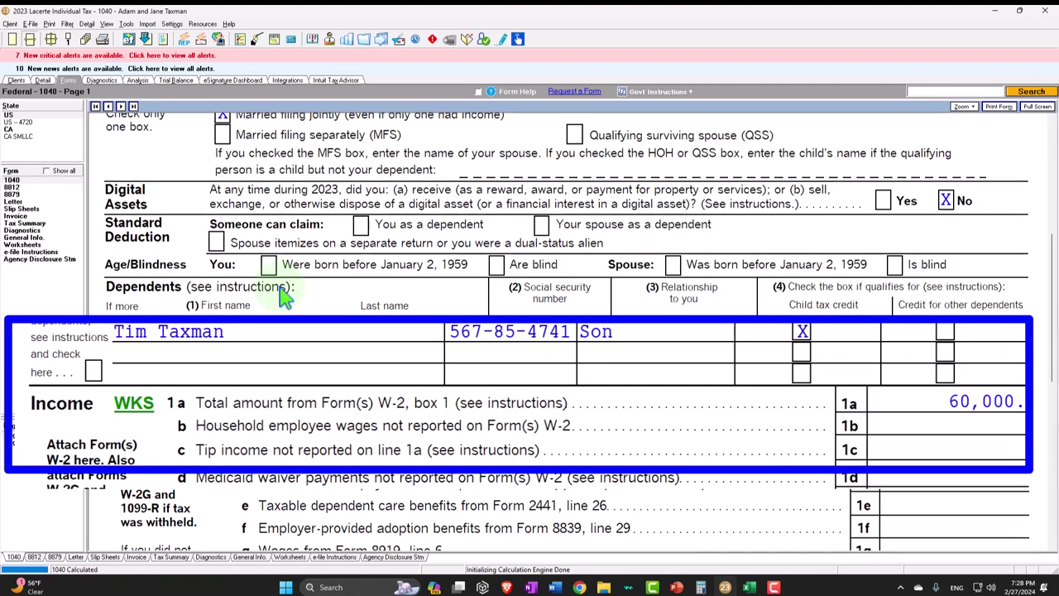
pyautogui.scroll(-2, 281, 297)
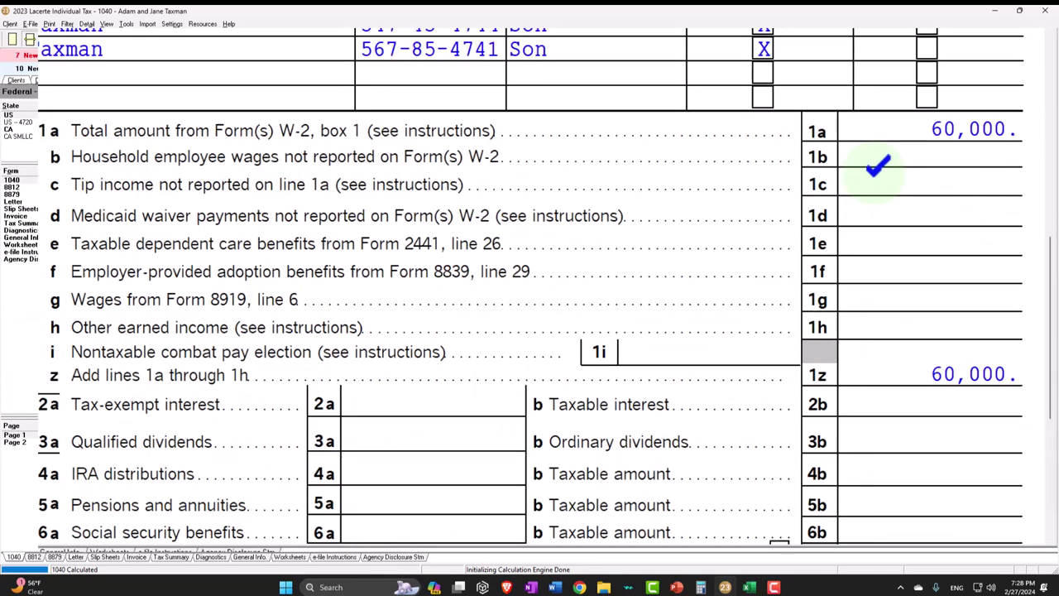
pyautogui.scroll(-2, 377, 326)
pyautogui.scroll(-1, 530, 282)
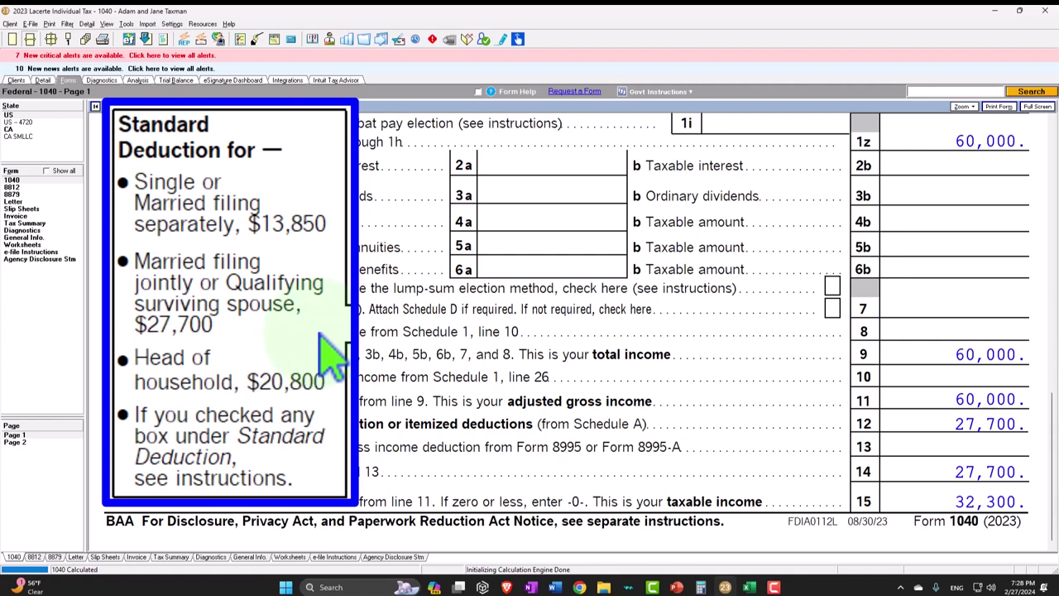
pyautogui.click(52, 442)
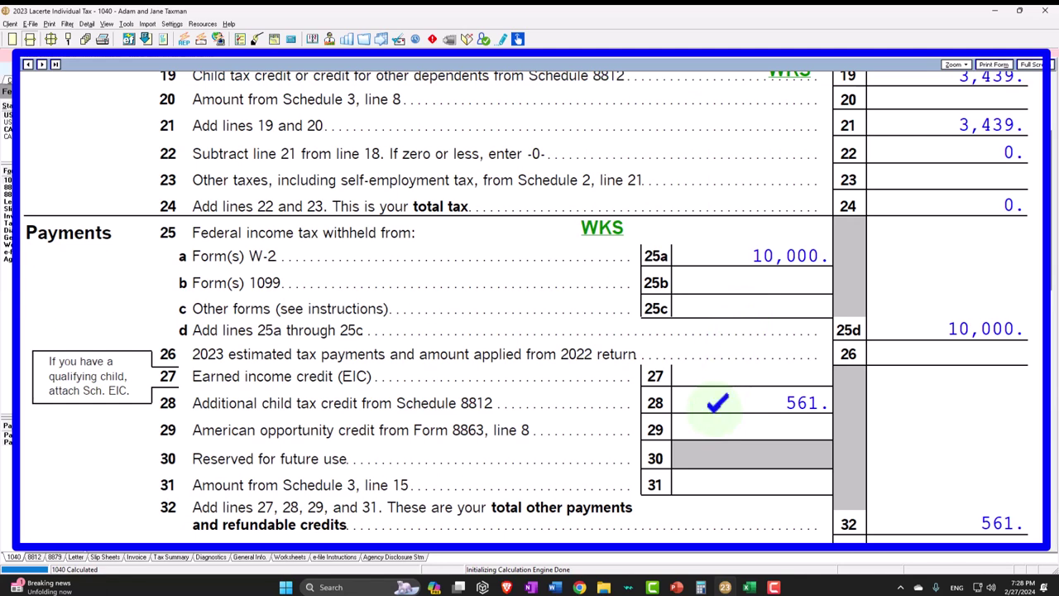
pyautogui.scroll(1, 717, 403)
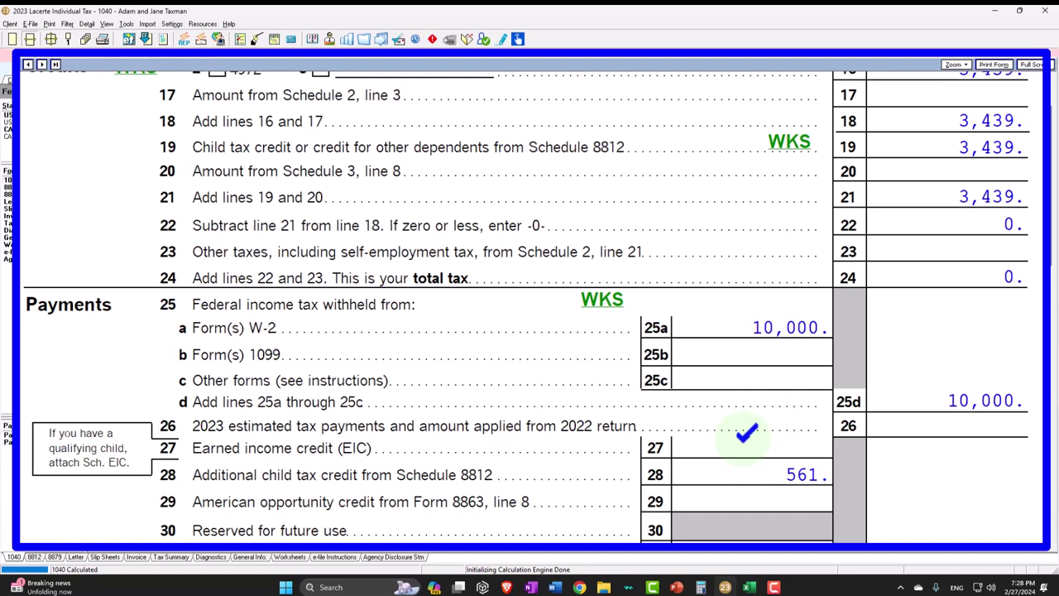
pyautogui.scroll(-6, 747, 432)
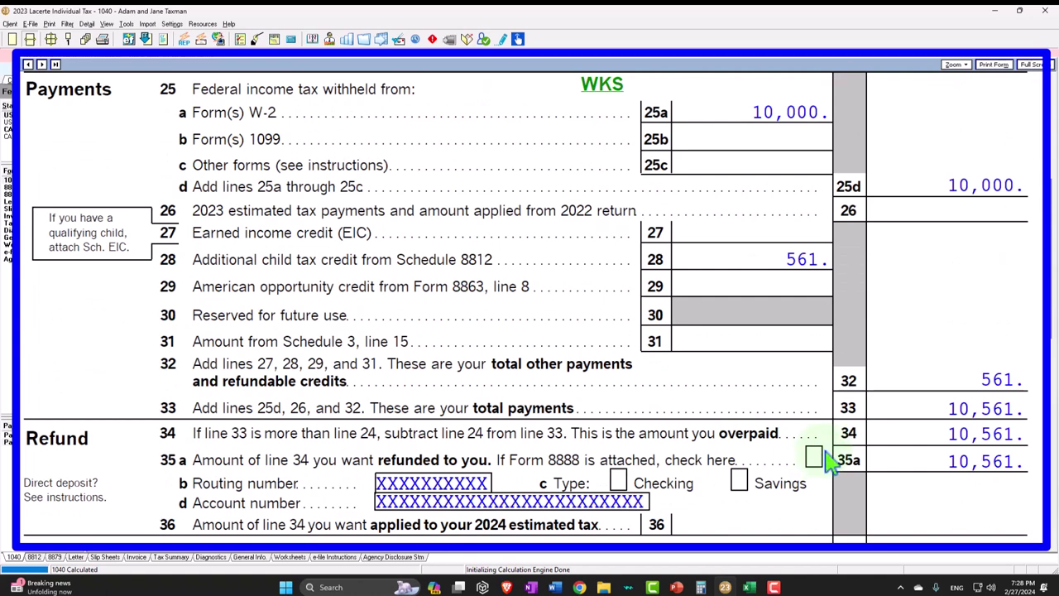
# - Compare the 10,561 refund against the Excel worksheet, then return to Lacerte's input sections
pyautogui.click(749, 587)
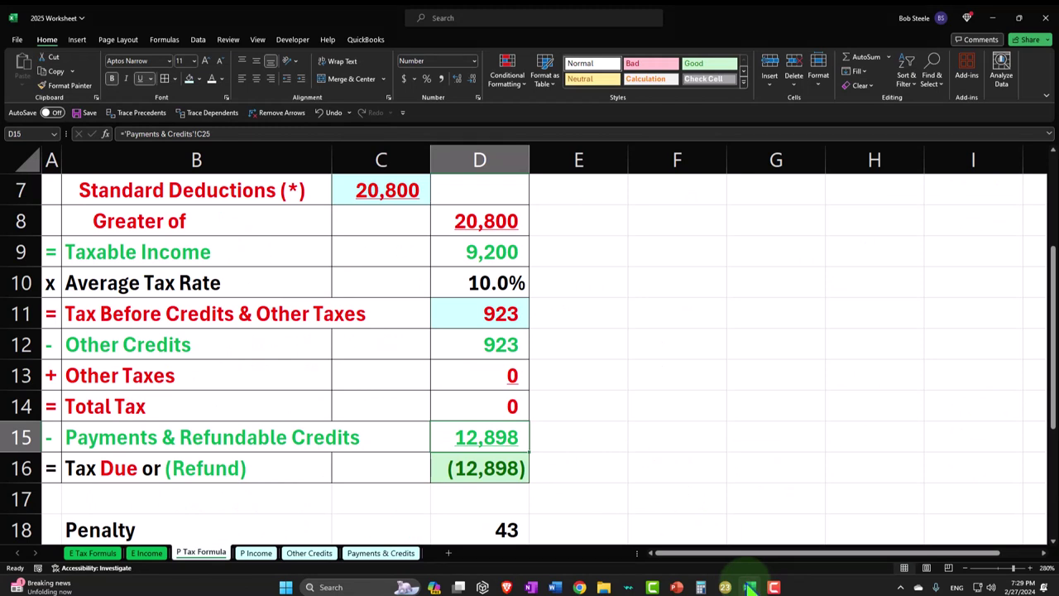
pyautogui.click(750, 588)
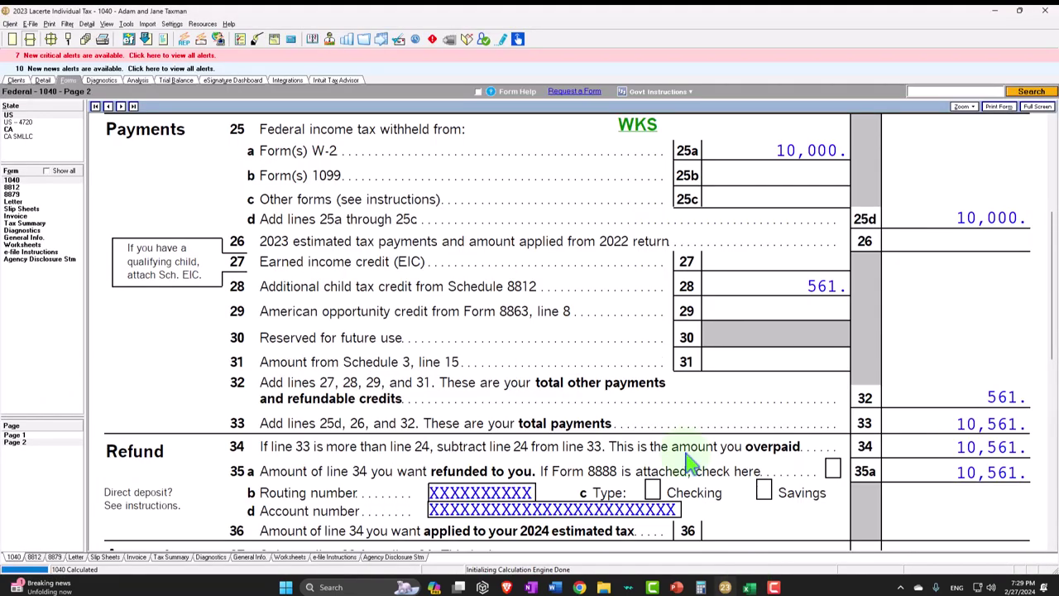
pyautogui.click(43, 80)
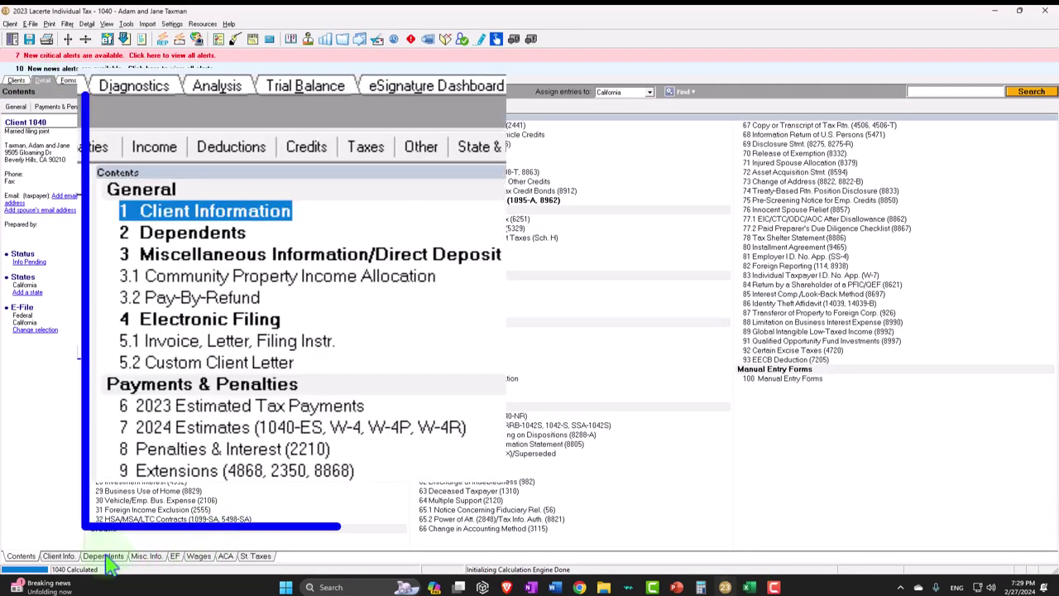
# - Add a third dependent, a daughter born 2/25/2022, with her first name and Social Security number
pyautogui.click(112, 557)
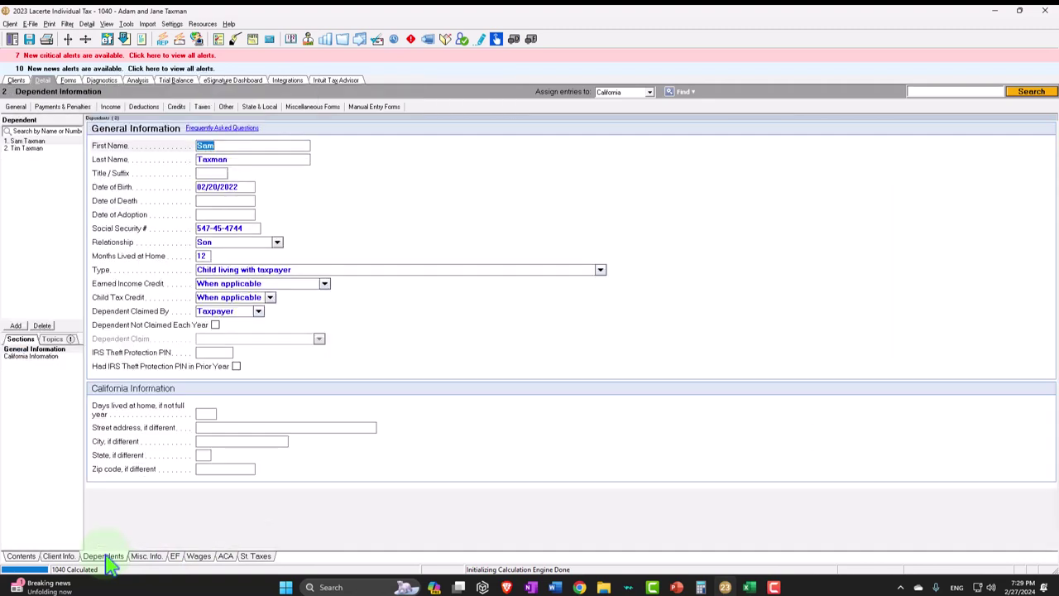
pyautogui.click(17, 326)
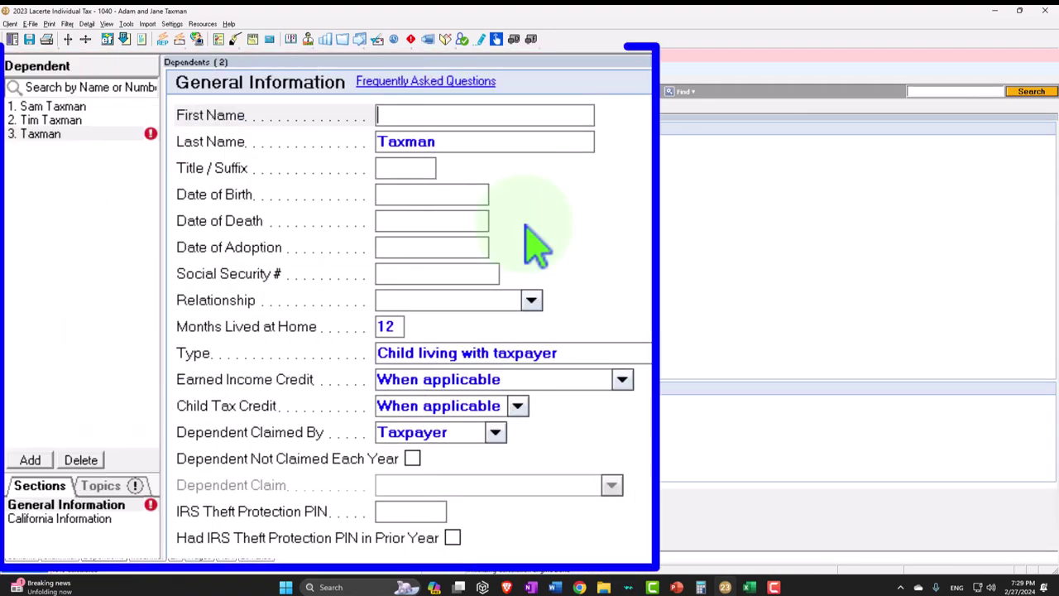
pyautogui.write('Child')
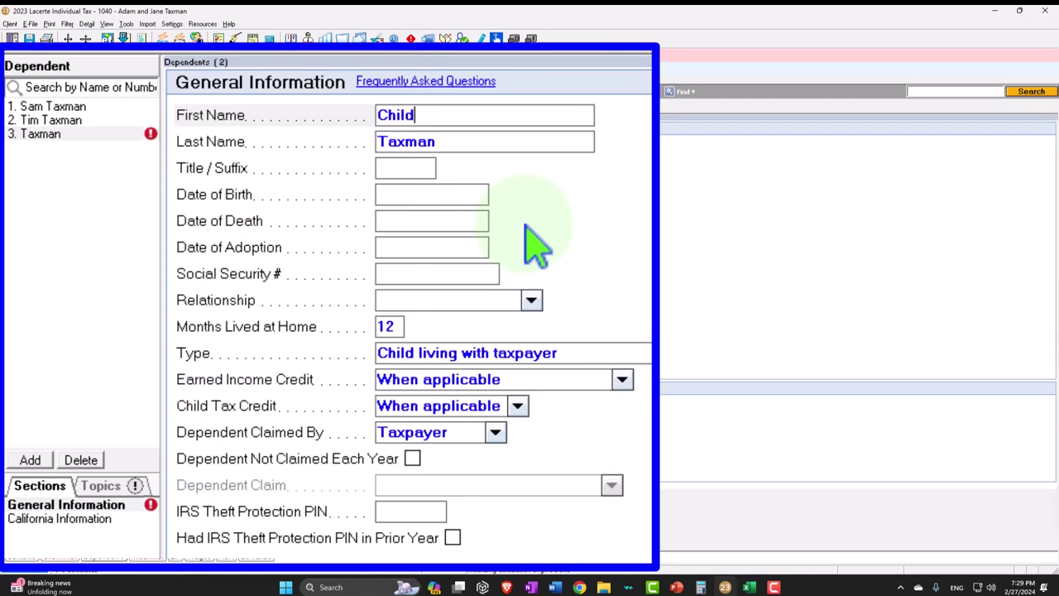
pyautogui.write(' 1')
pyautogui.press('Tab')
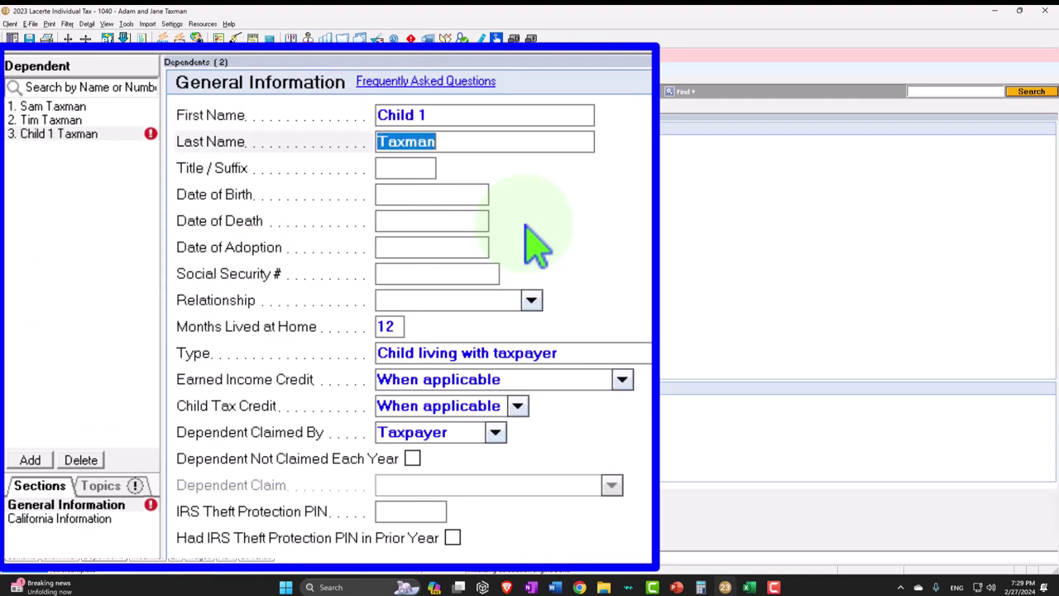
pyautogui.press('Tab')
pyautogui.press('Tab')
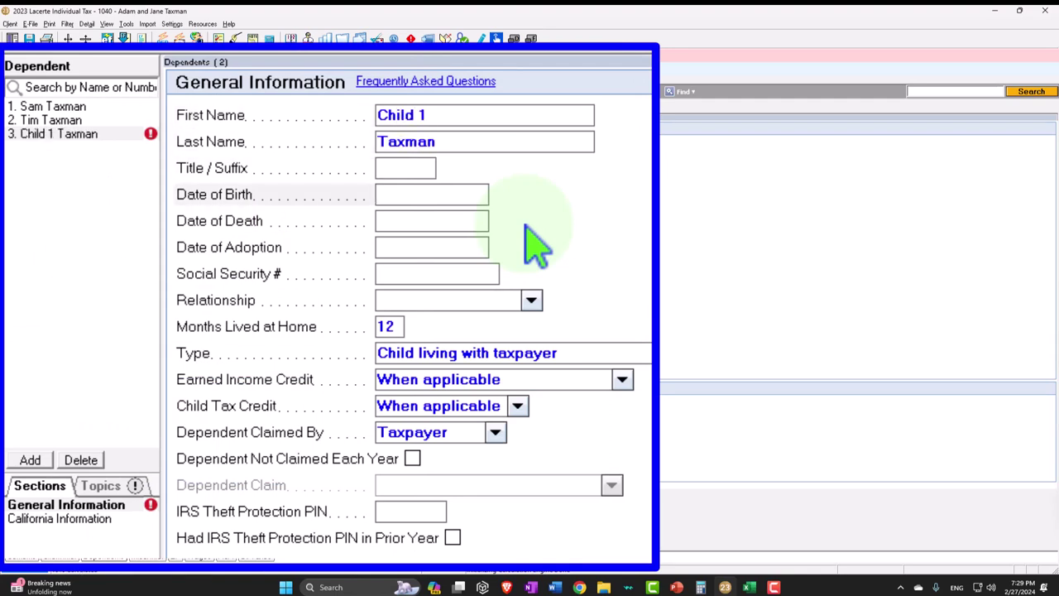
pyautogui.write('02252022')
pyautogui.press('Return')
pyautogui.press('Return')
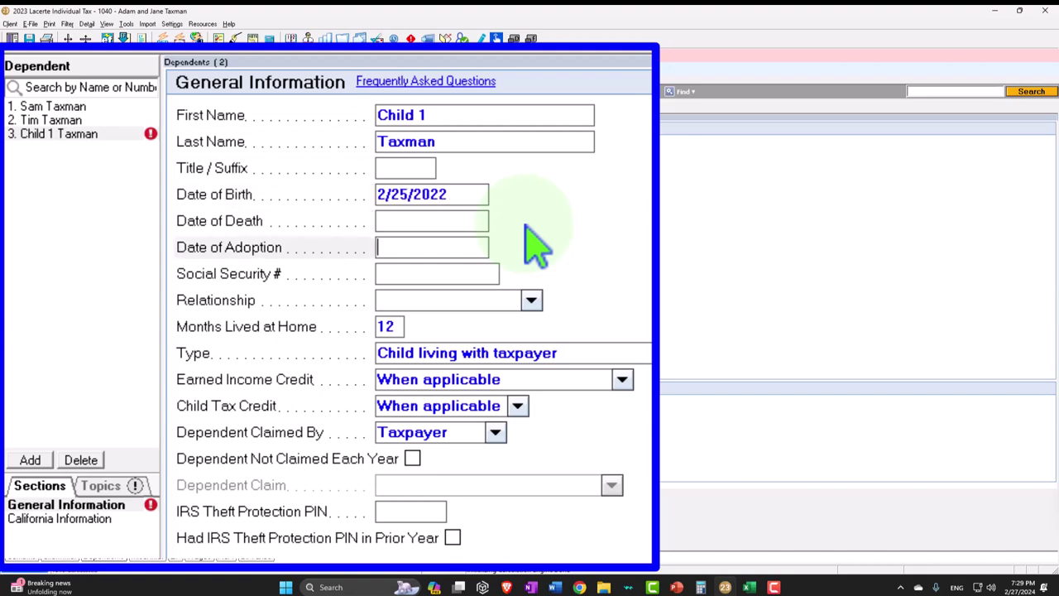
pyautogui.press('Return')
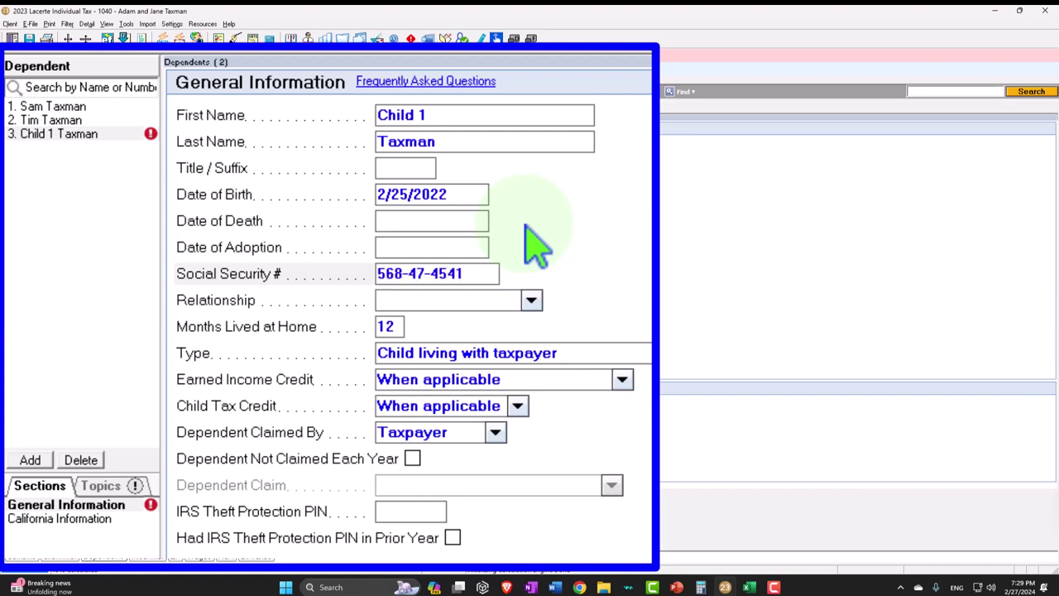
pyautogui.press('Return')
pyautogui.write('Daughter')
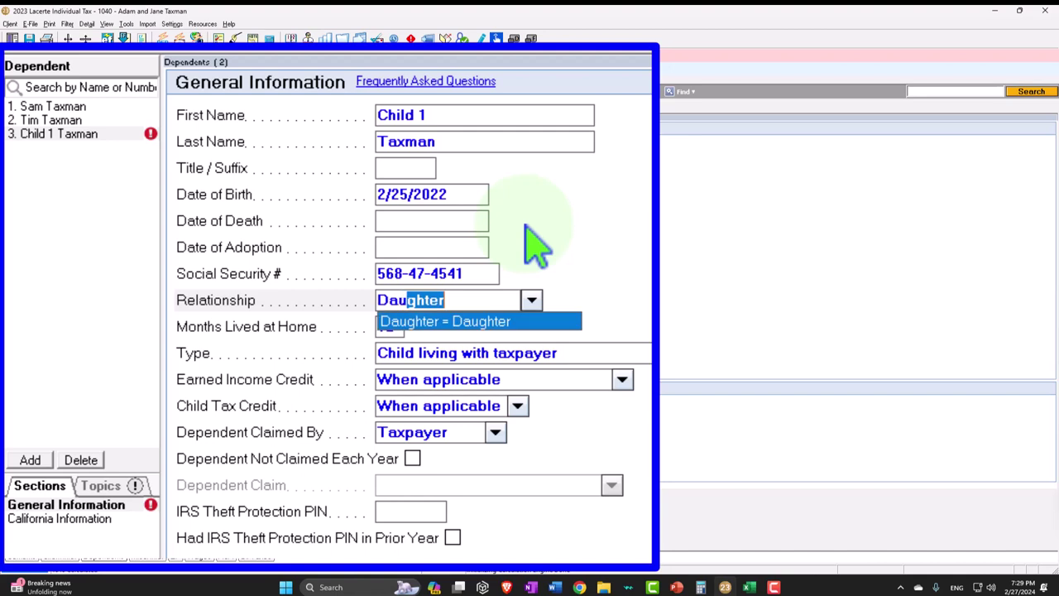
pyautogui.press('Return')
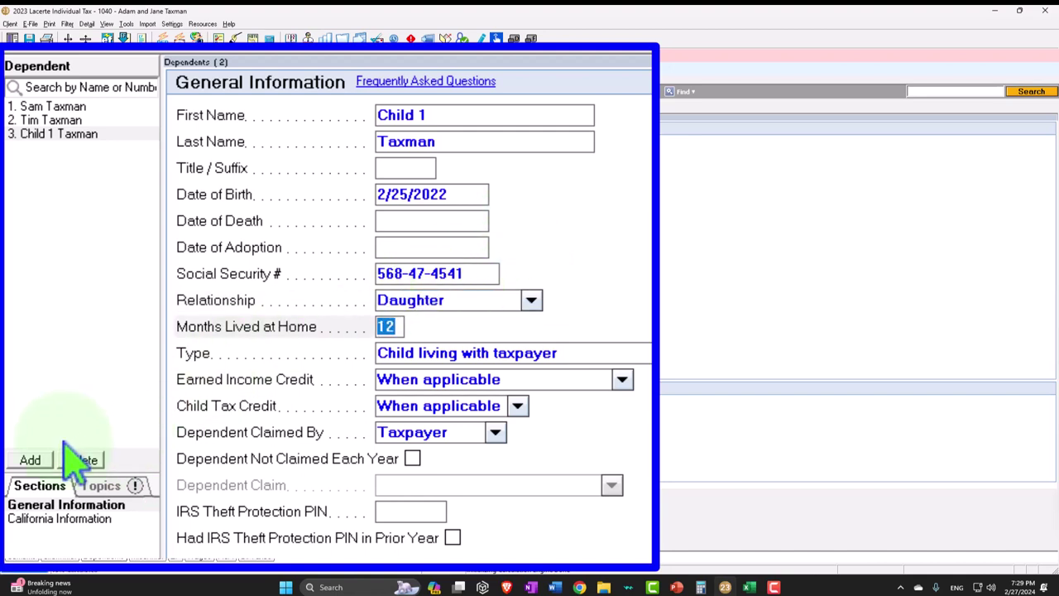
pyautogui.click(29, 460)
pyautogui.write('Child 3')
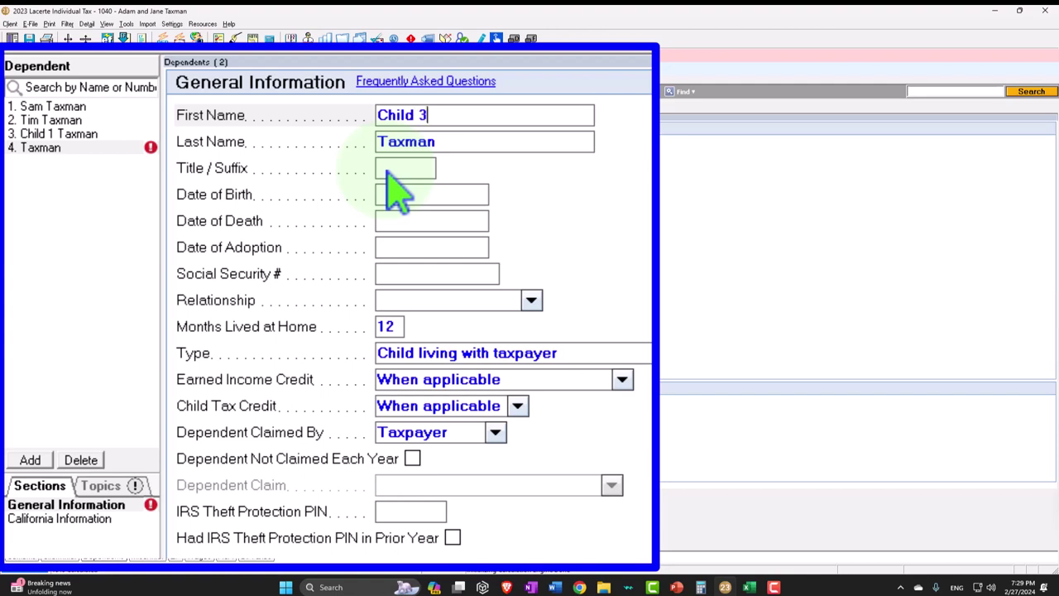
pyautogui.press('Return')
pyautogui.press('Return')
pyautogui.press('Return')
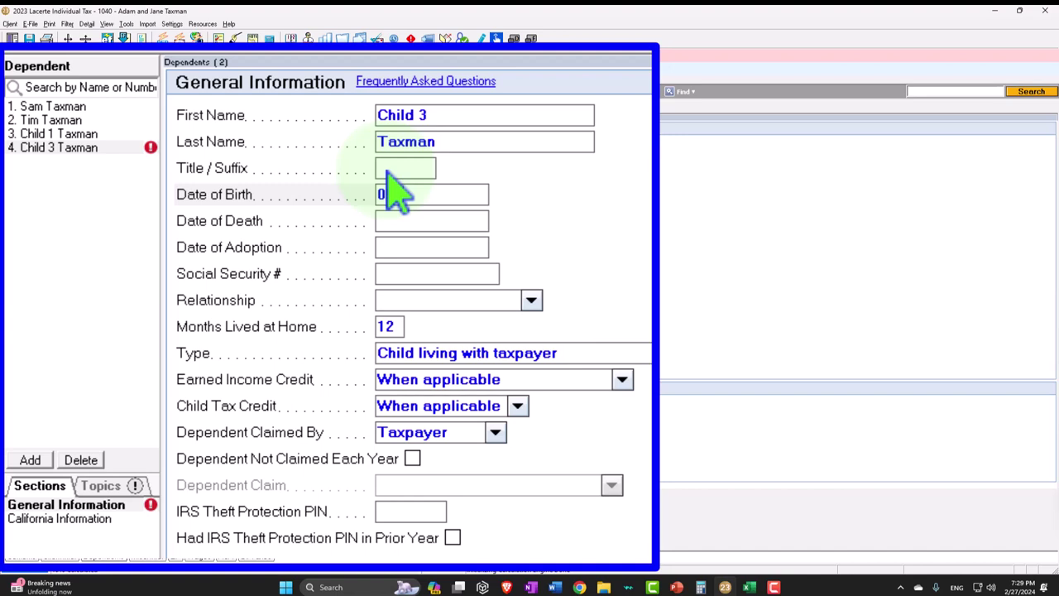
pyautogui.write('05/15/2021')
pyautogui.press('Return')
pyautogui.press('Return')
pyautogui.press('Return')
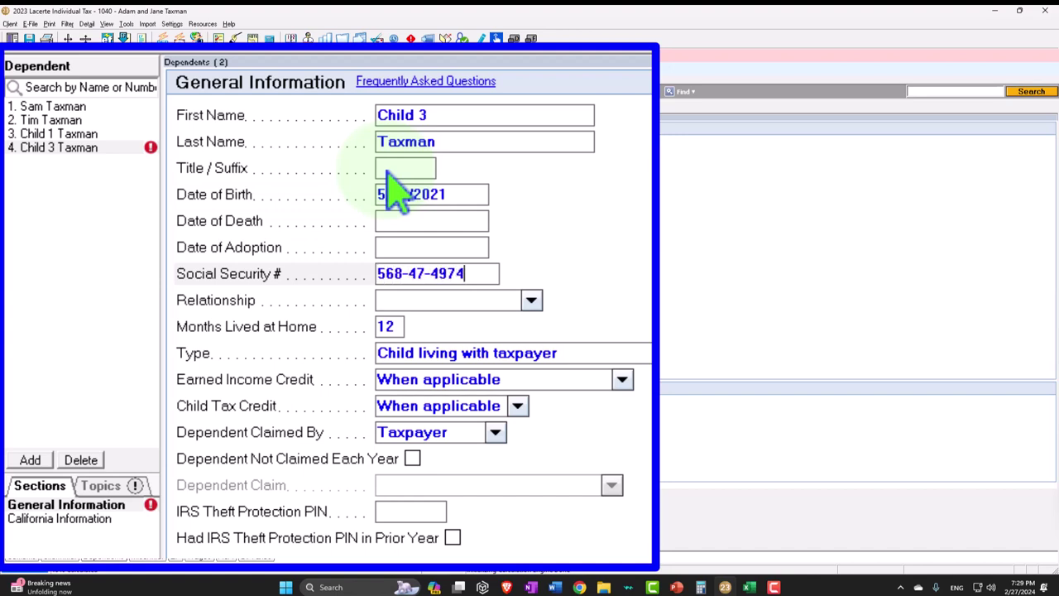
pyautogui.press('Return')
pyautogui.write('d')
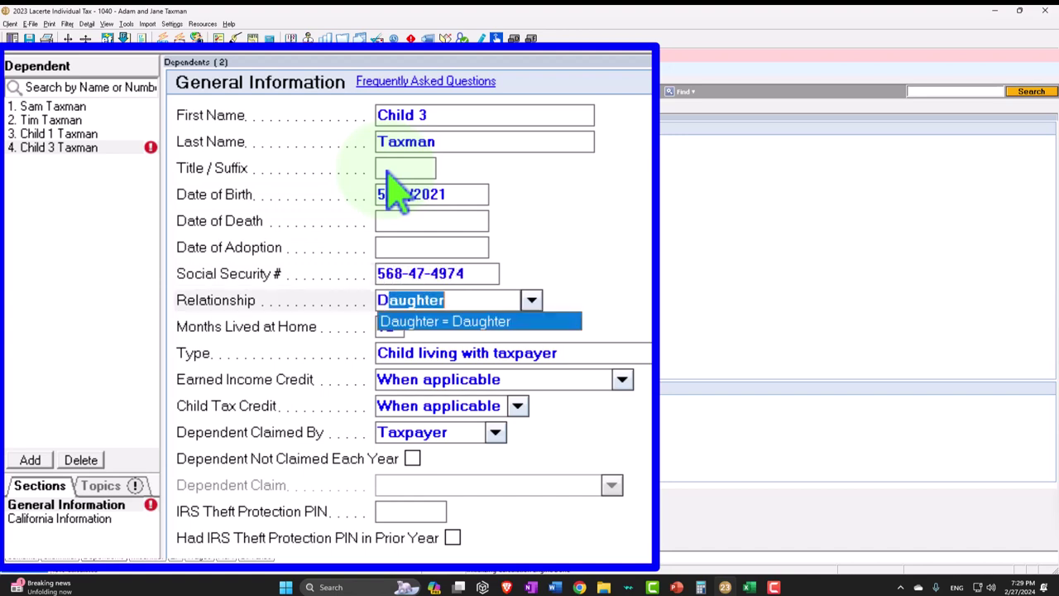
pyautogui.write('au')
pyautogui.press('Return')
pyautogui.press('Return')
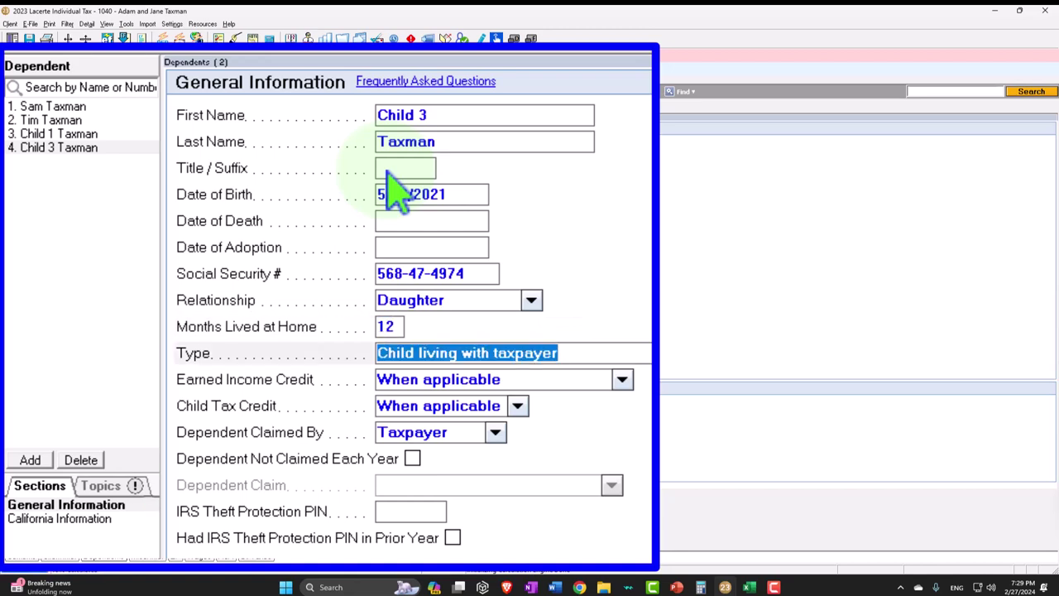
pyautogui.press('Escape')
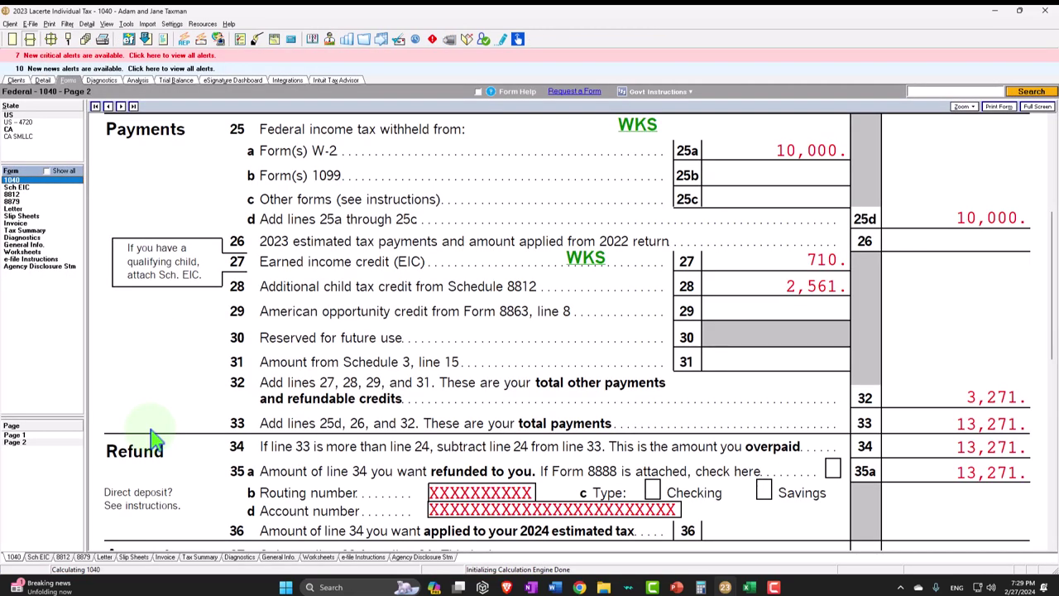
# - Review 1040 page 1 for the joint filing status and the four listed dependents
pyautogui.click(40, 436)
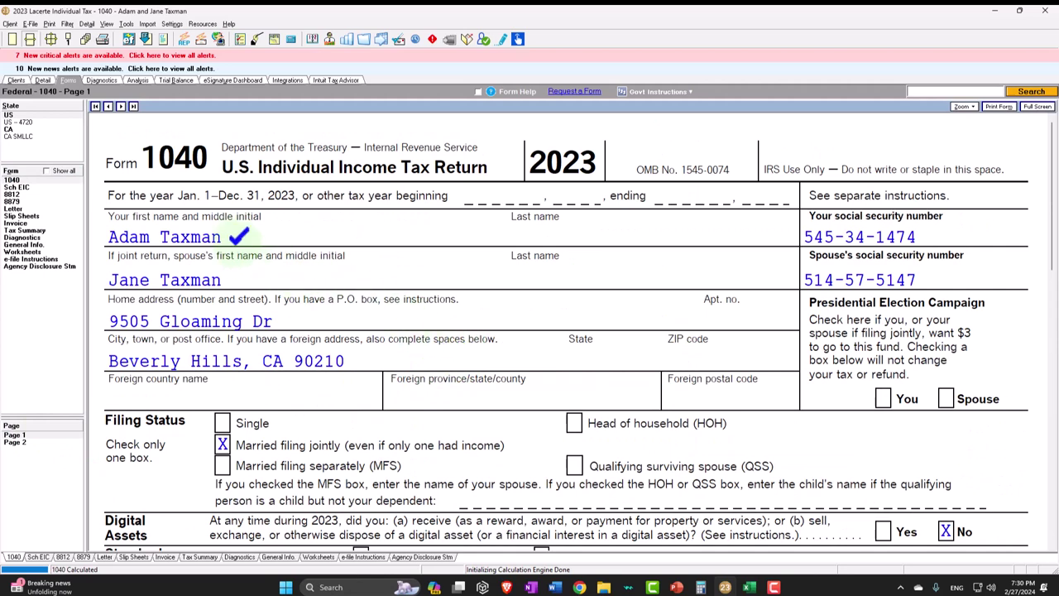
pyautogui.click(750, 588)
pyautogui.click(750, 587)
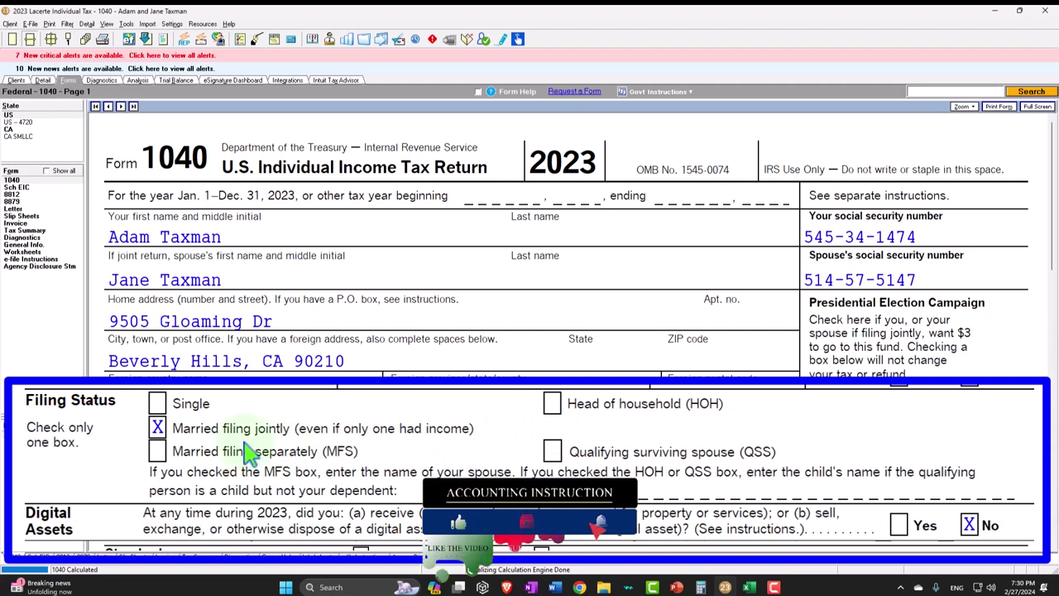
pyautogui.scroll(-5, 273, 460)
pyautogui.scroll(-2, 298, 452)
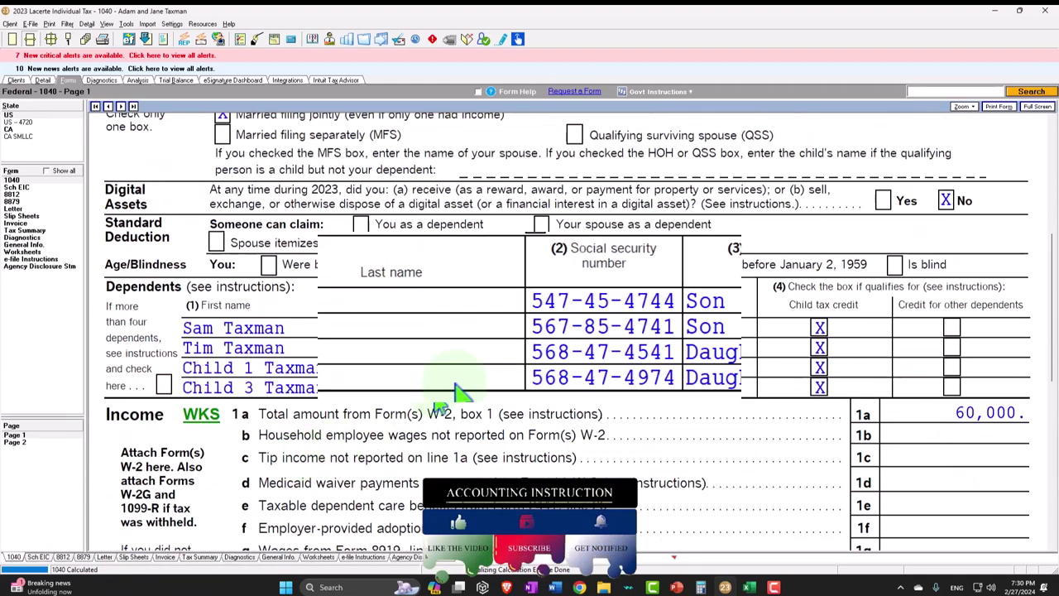
pyautogui.scroll(-2, 469, 354)
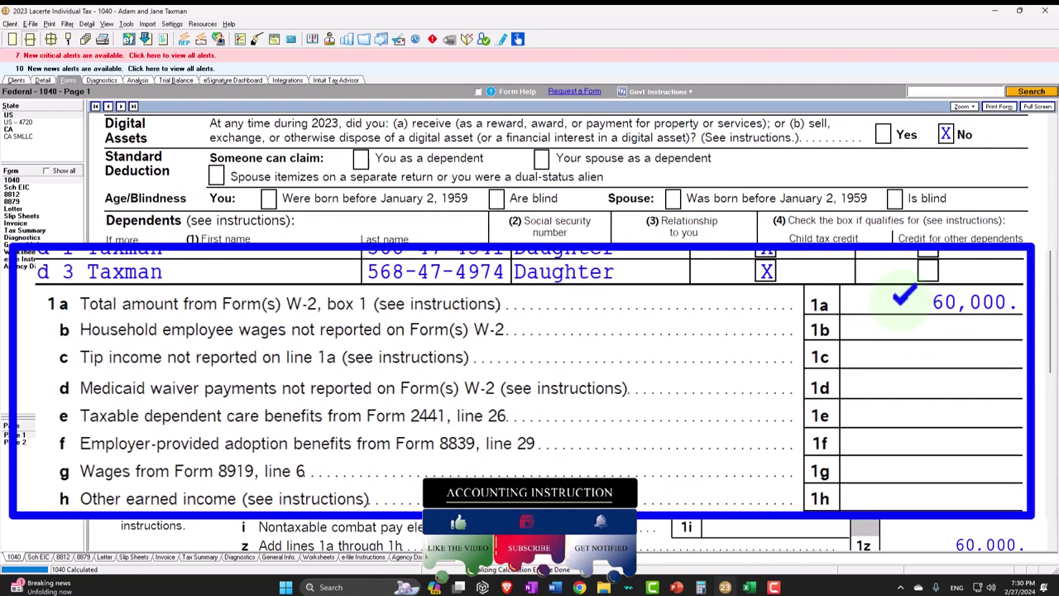
pyautogui.scroll(-4, 902, 297)
pyautogui.scroll(-8, 902, 296)
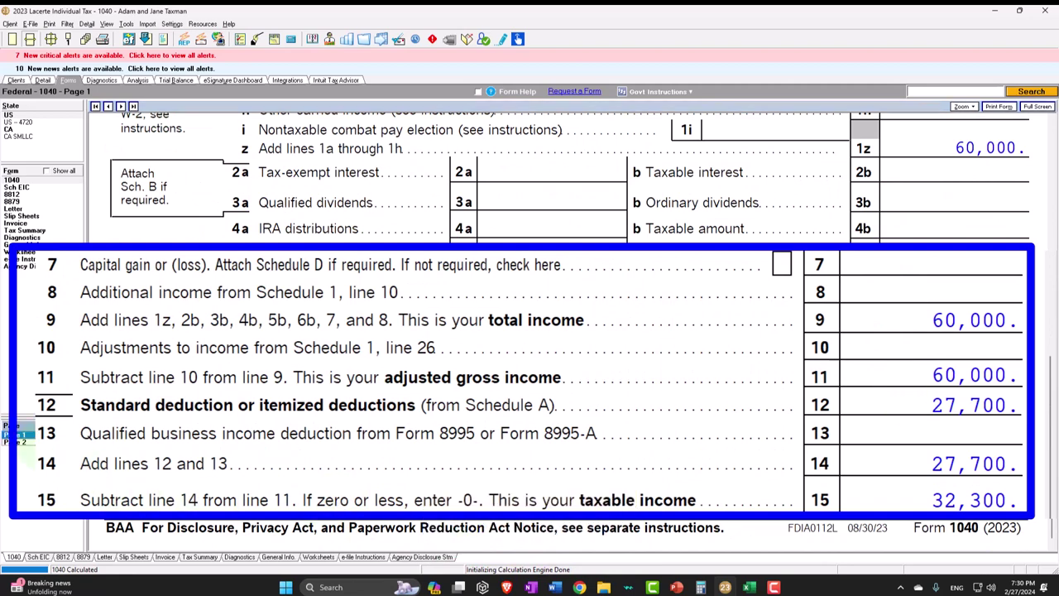
# - Review 1040 page 2 showing the 15,271 refund, then bring the Excel worksheet forward
pyautogui.click(17, 441)
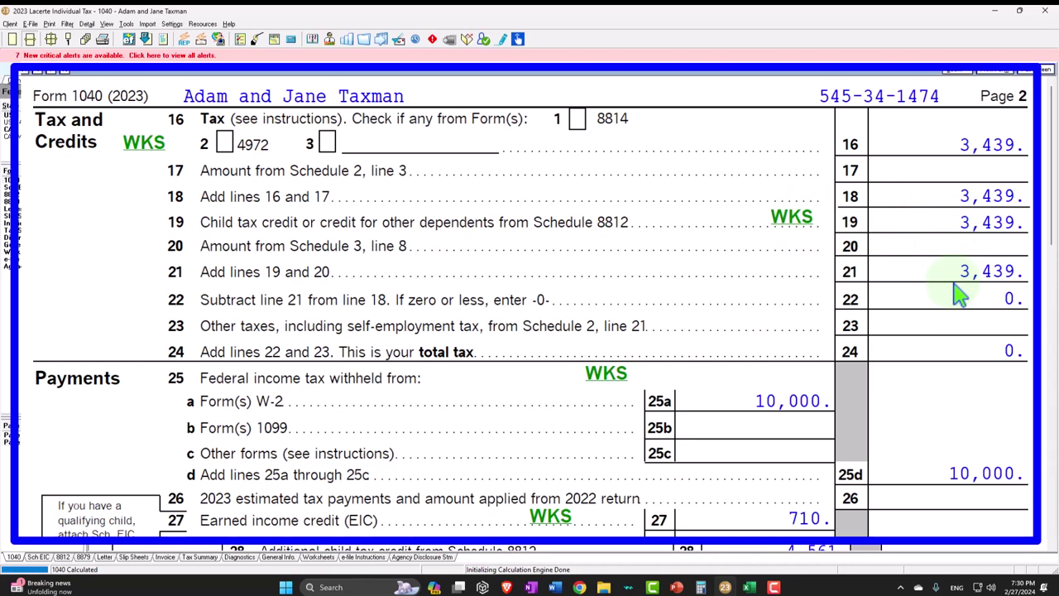
pyautogui.scroll(-3, 960, 294)
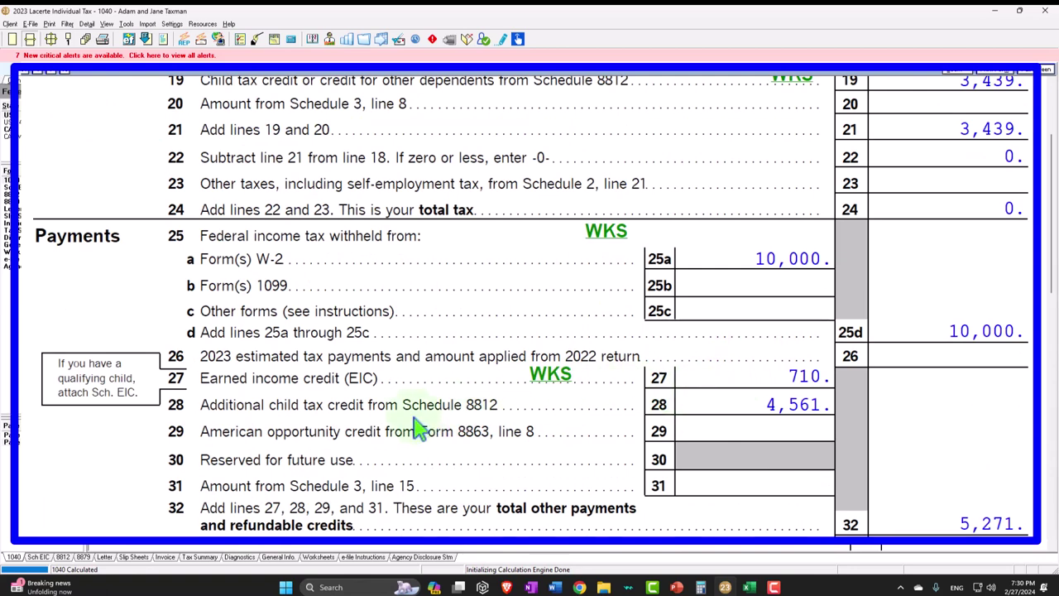
pyautogui.scroll(-2, 717, 394)
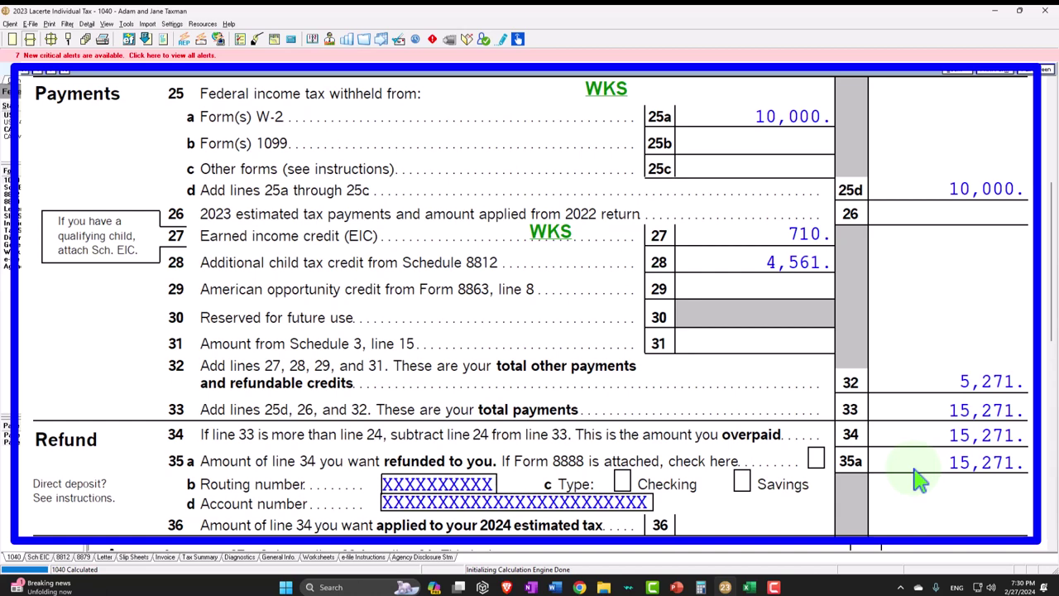
pyautogui.click(749, 587)
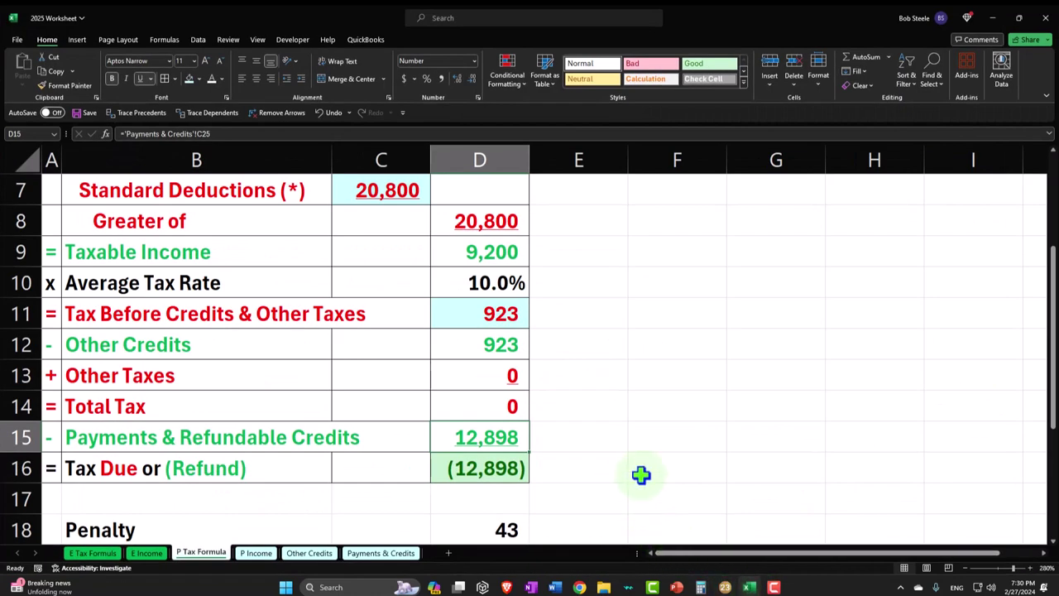
# - Record the Lacerte refund of 15,271 in cell F16
pyautogui.click(642, 474)
pyautogui.write('15,2')
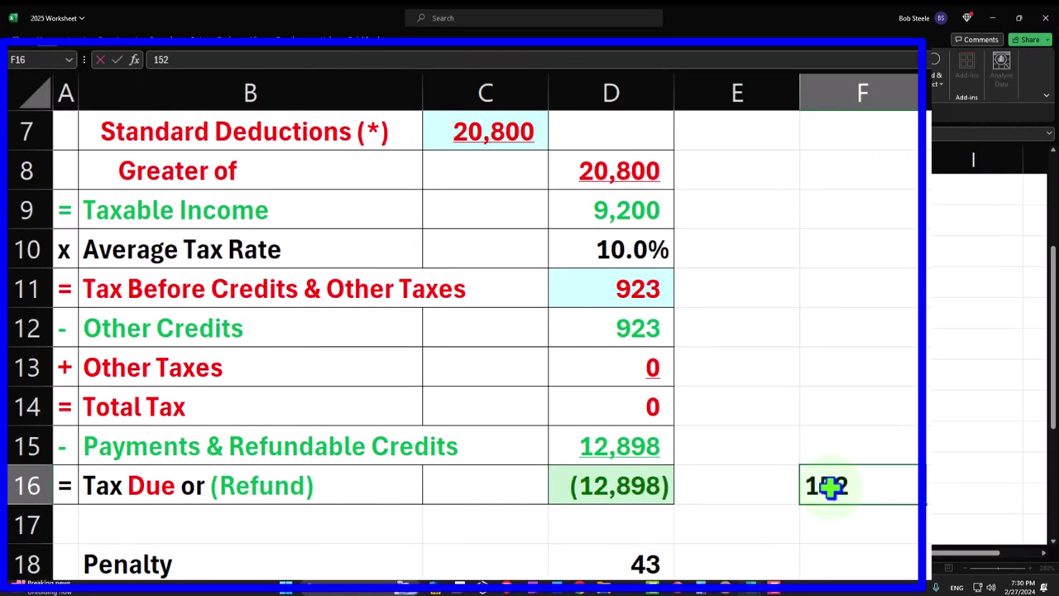
pyautogui.write('71')
pyautogui.press('Return')
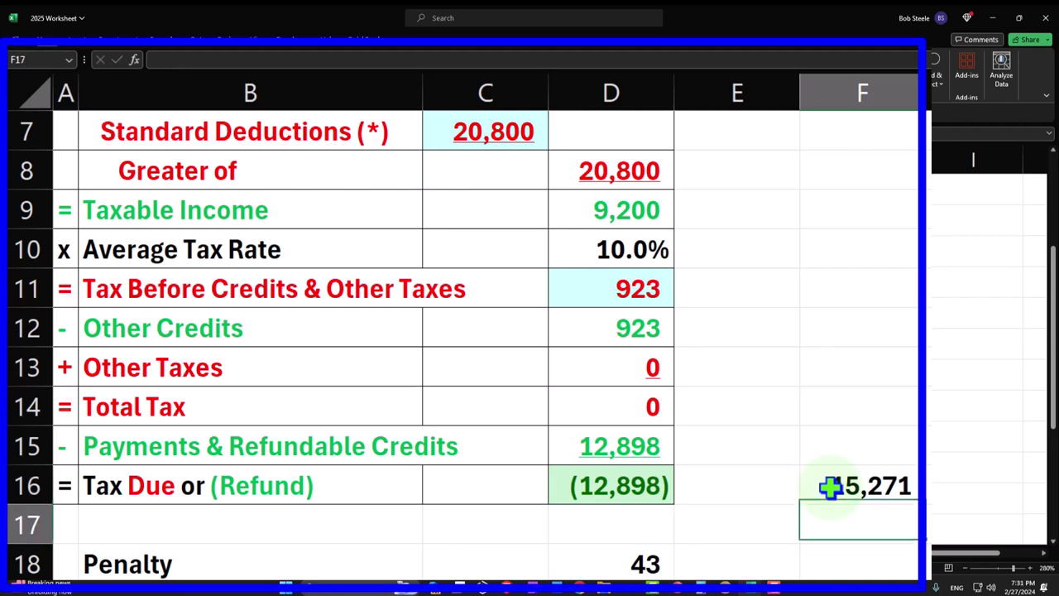
# - Enter =D16*2 in F17 to double the worksheet refund, showing (25,796)
pyautogui.write('=')
pyautogui.press('Left')
pyautogui.press('Left')
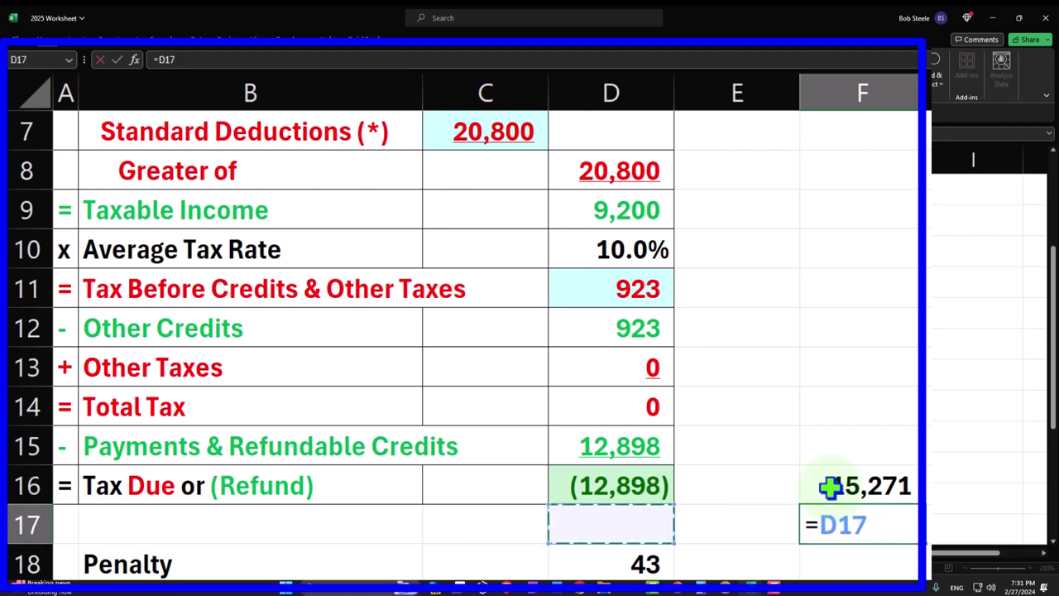
pyautogui.press('Up')
pyautogui.write('*2')
pyautogui.press('Return')
pyautogui.press('Up')
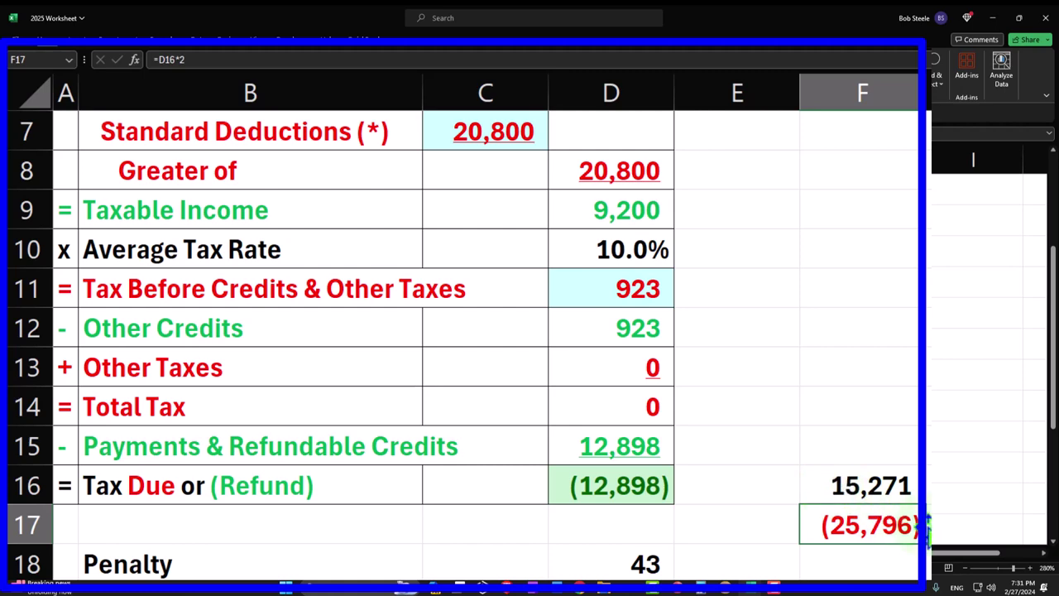
pyautogui.click(725, 588)
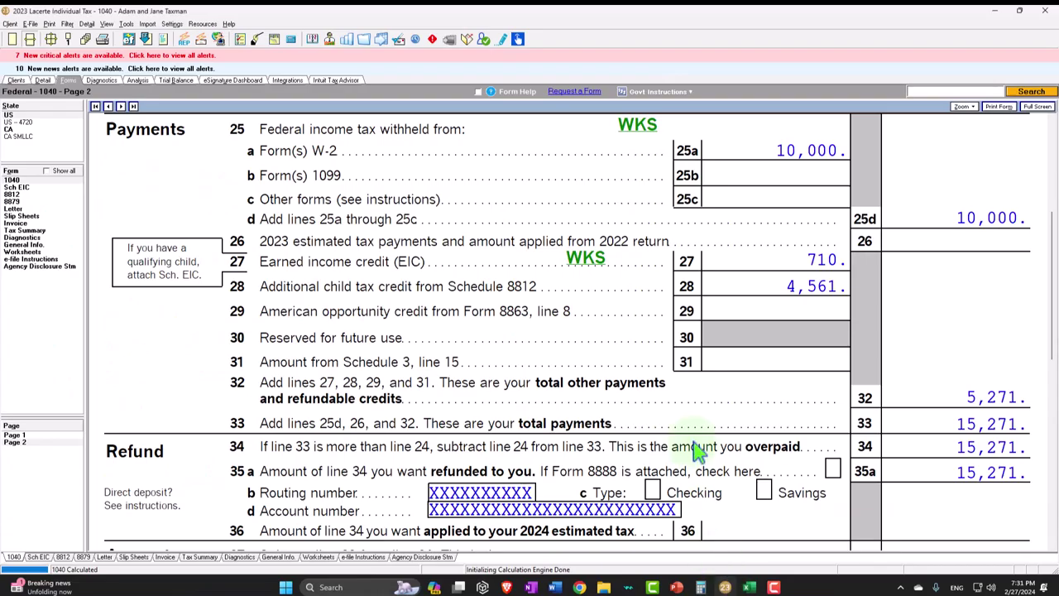
# - Open the Tax Bracket Worksheet behind the 3,439 tax on 1040 line 16
pyautogui.scroll(4, 695, 452)
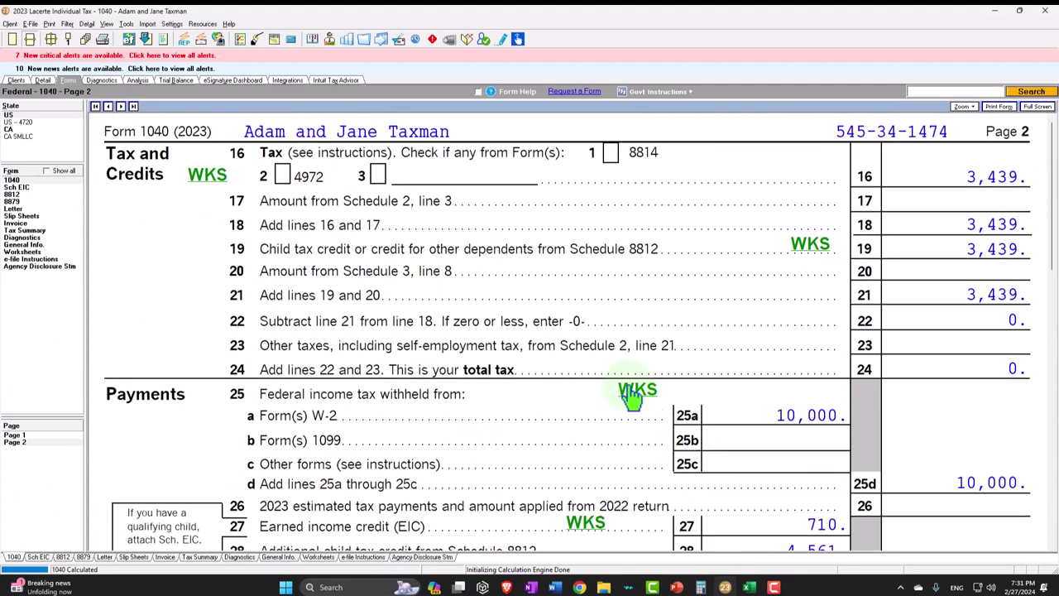
pyautogui.click(206, 178)
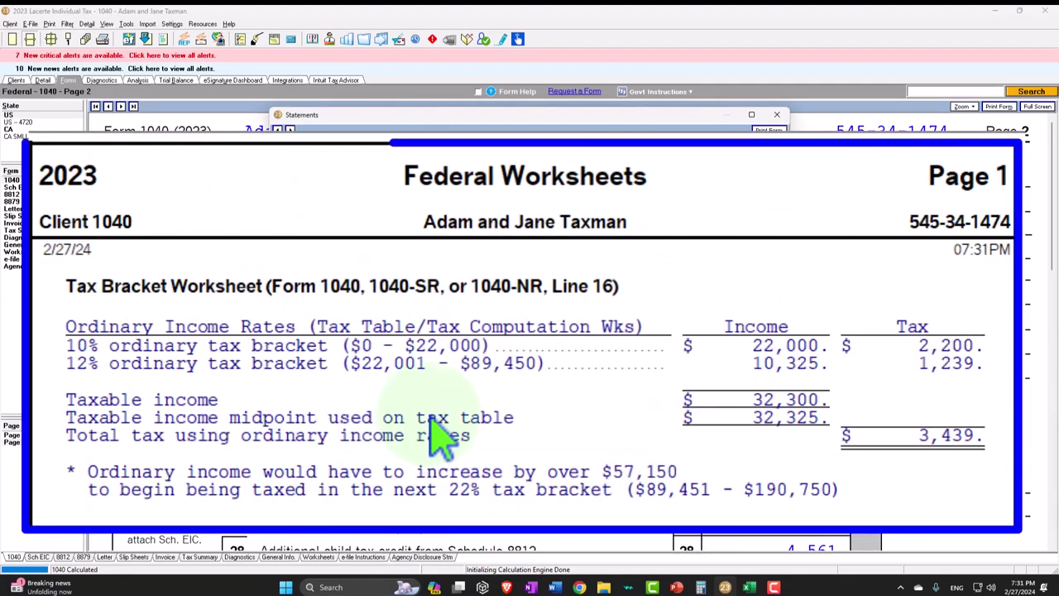